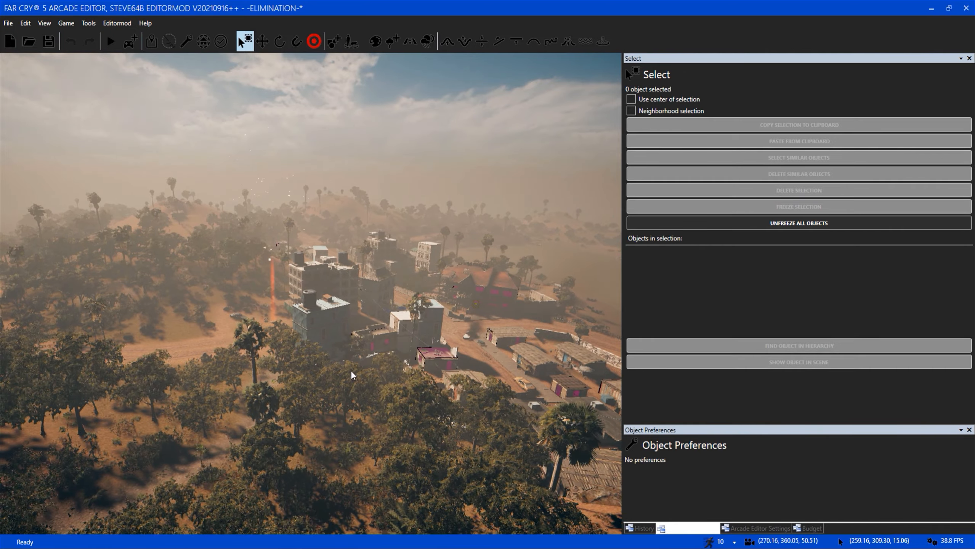
Survey the town buildings, the surrounding forest and the dirt road junction of the map from the air.
{"action": "key", "text": "a"}
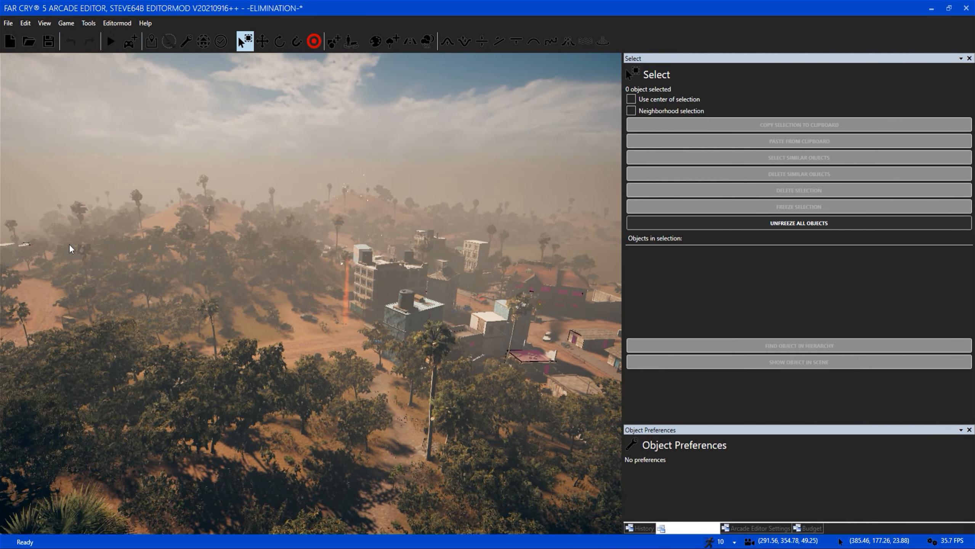
{"action": "key", "text": "a"}
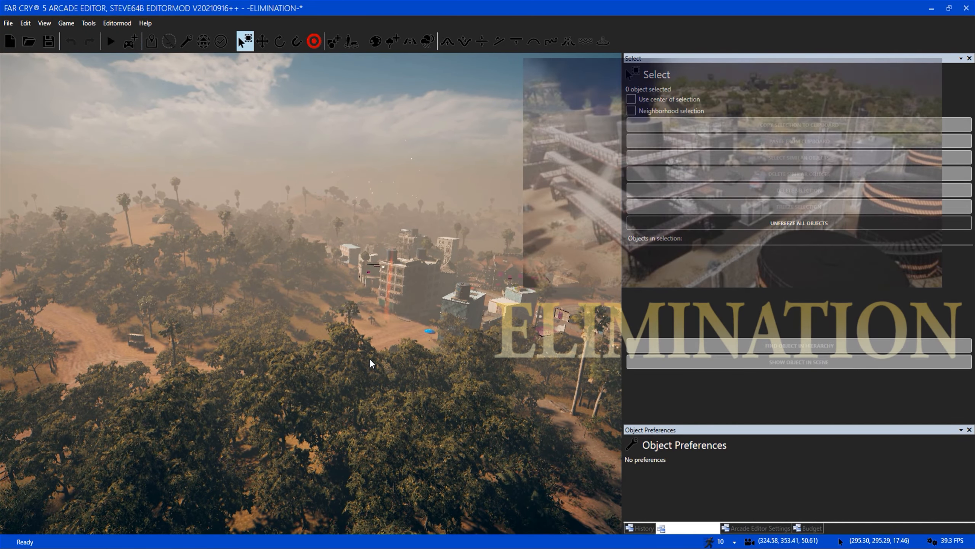
{"action": "key", "text": "a"}
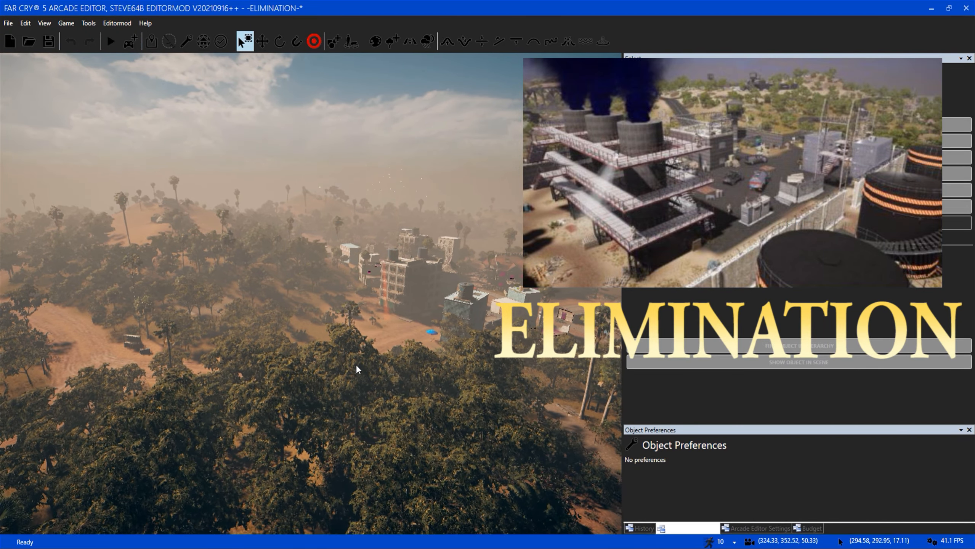
{"action": "key", "text": "a"}
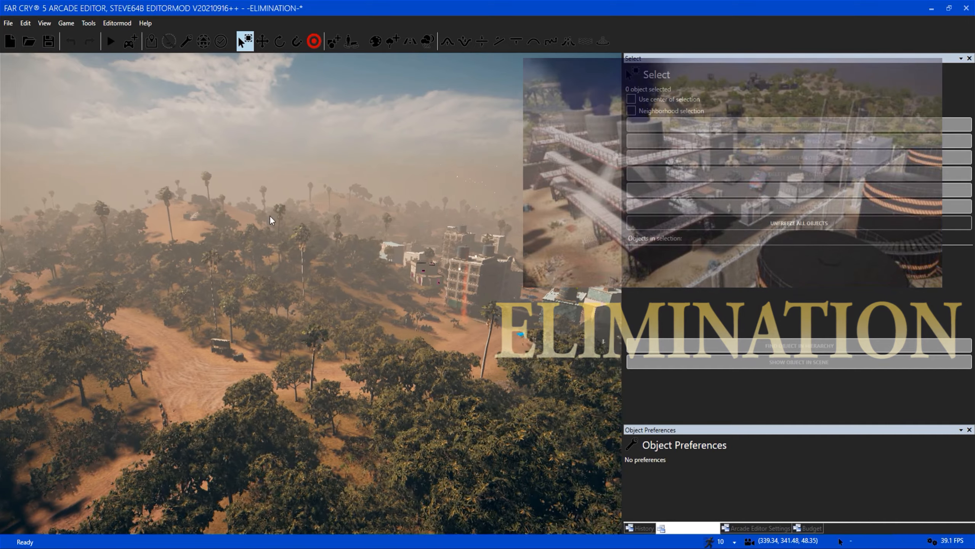
{"action": "key", "text": "a"}
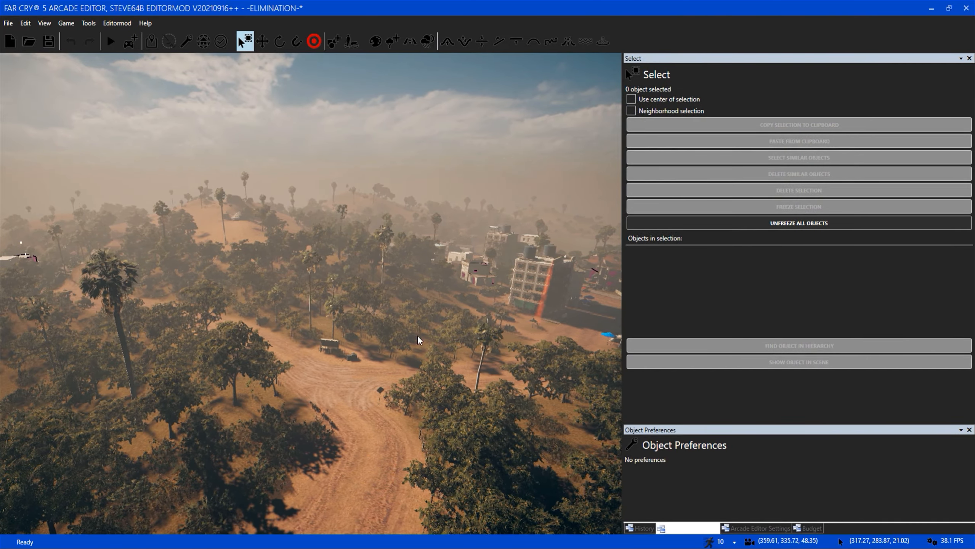
{"action": "right_click_drag", "start_coordinate": [418, 335], "coordinate": [408, 334]}
{"action": "key", "text": "a"}
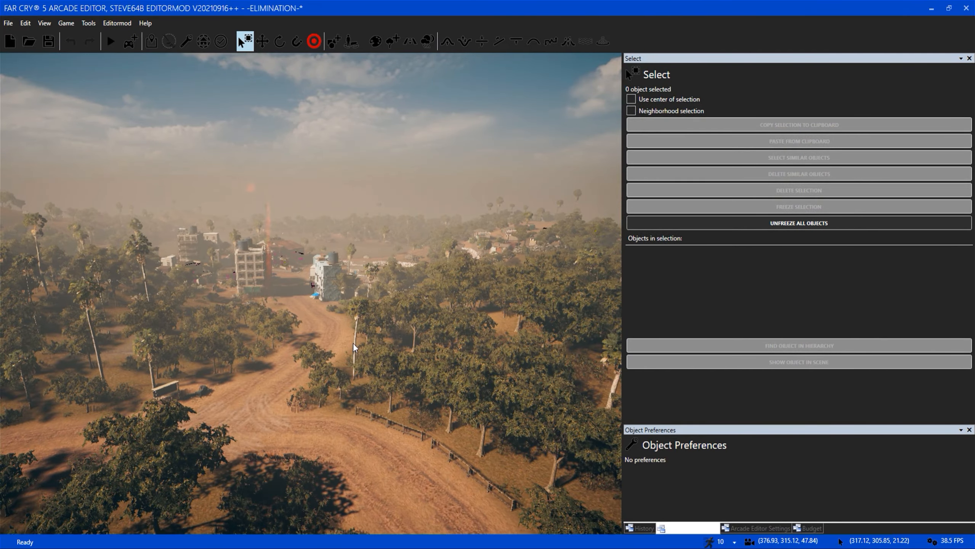
{"action": "key", "text": "s"}
{"action": "key", "text": "d"}
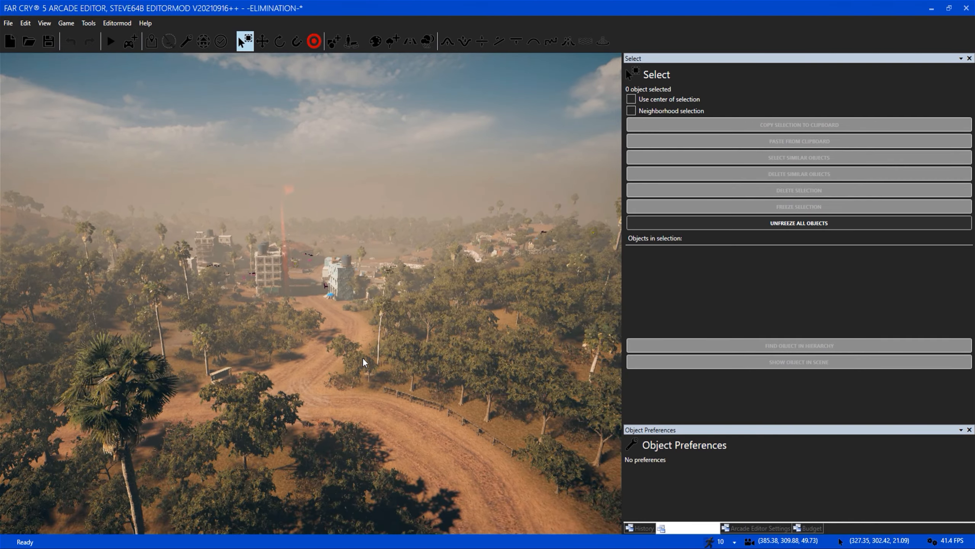
{"action": "key", "text": "d"}
{"action": "key", "text": "w"}
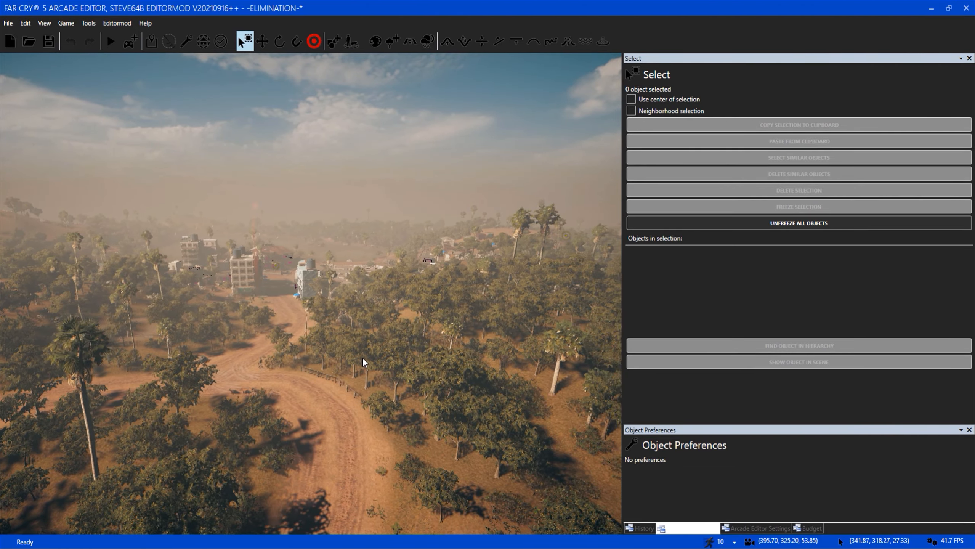
Examine the forested hillside beyond the dirt road bend, out towards the rocky hill at the map's edge.
{"action": "key", "text": "w"}
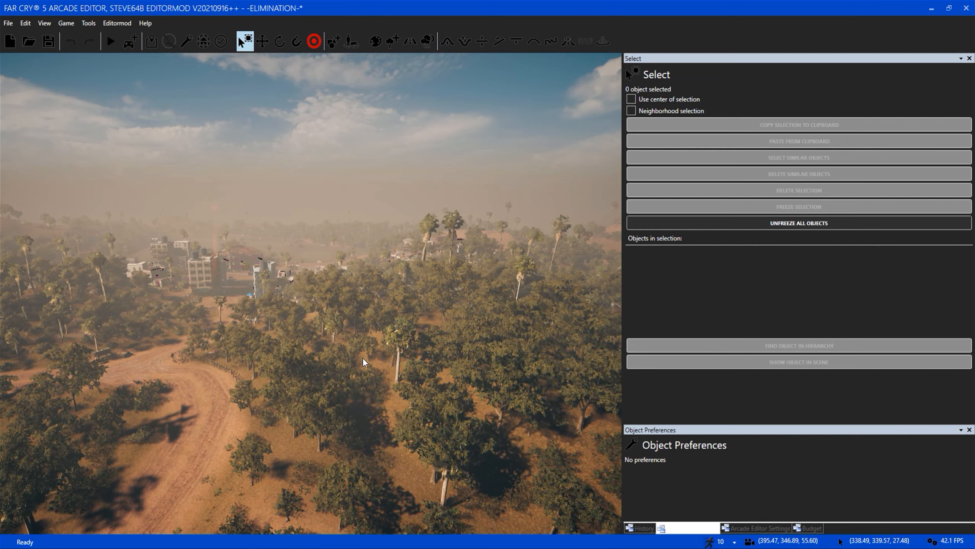
{"action": "key", "text": "w"}
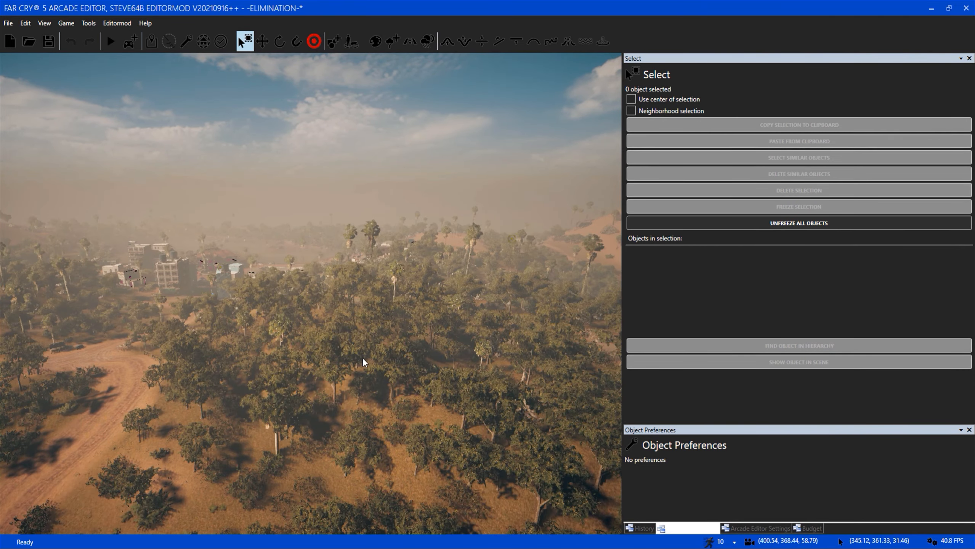
{"action": "key", "text": "w"}
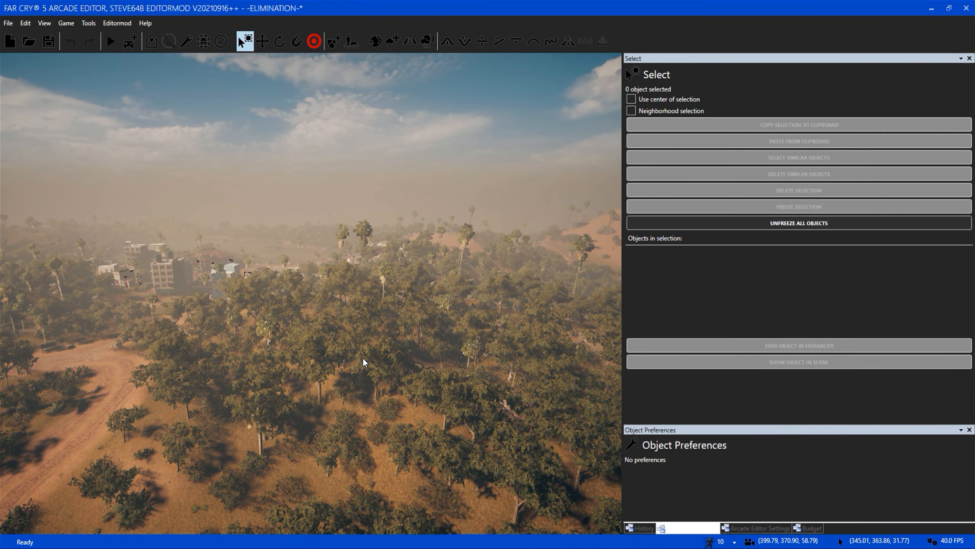
{"action": "key", "text": "w"}
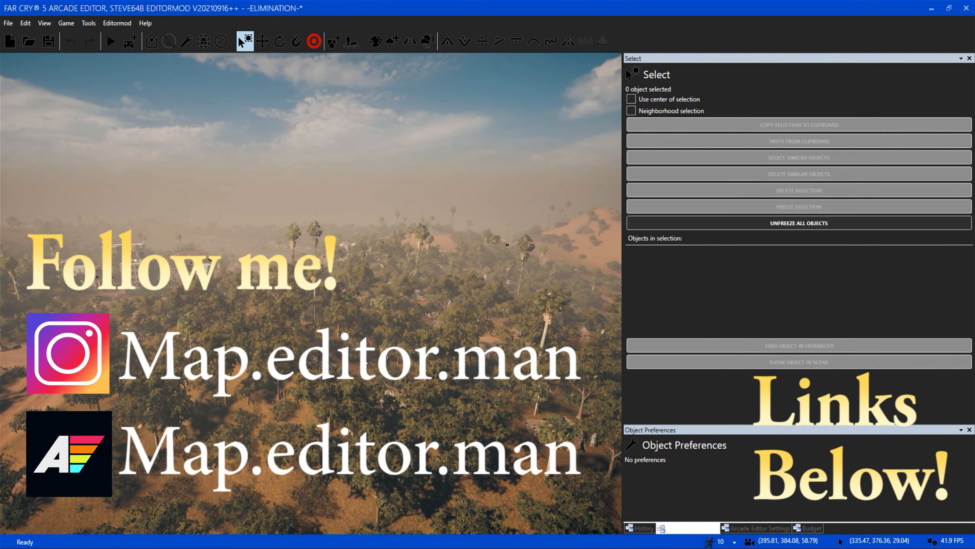
{"action": "key", "text": "w"}
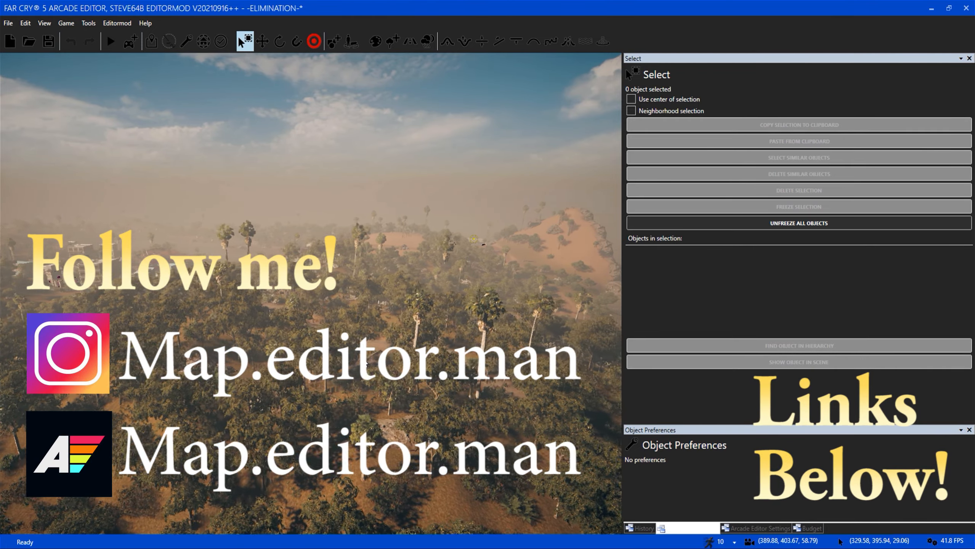
{"action": "key", "text": "w"}
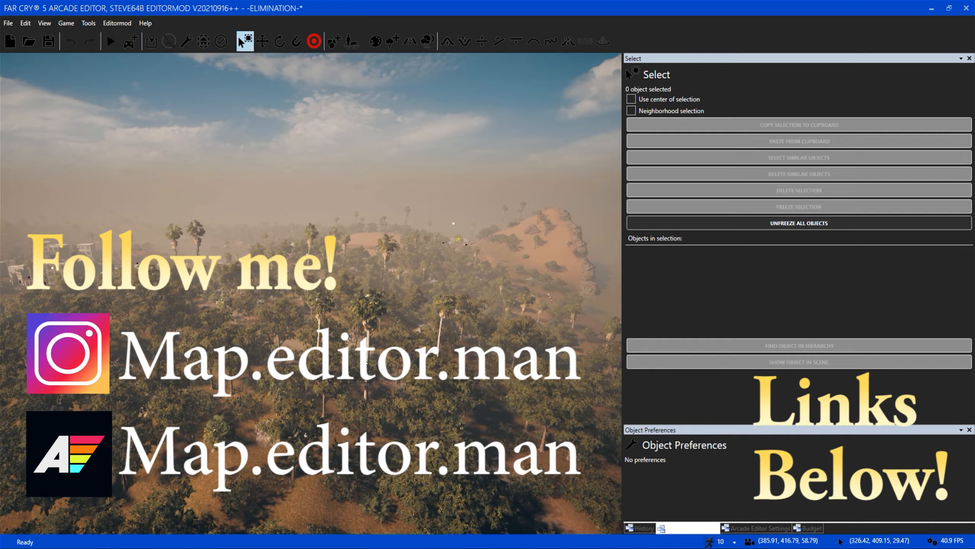
{"action": "key", "text": "d"}
{"action": "key", "text": "a"}
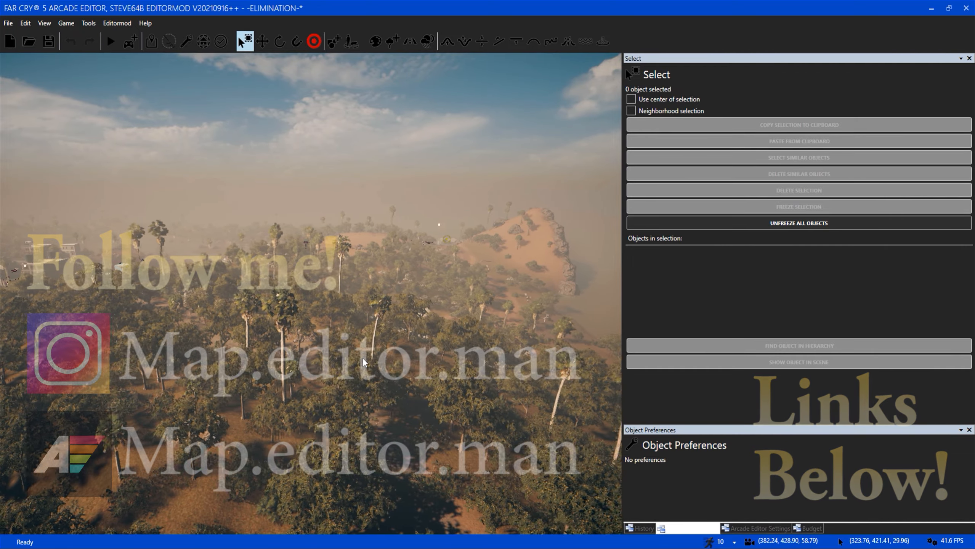
{"action": "key", "text": "w"}
{"action": "key", "text": "a"}
{"action": "right_click_drag", "start_coordinate": [379, 355], "coordinate": [318, 355]}
{"action": "key", "text": "a"}
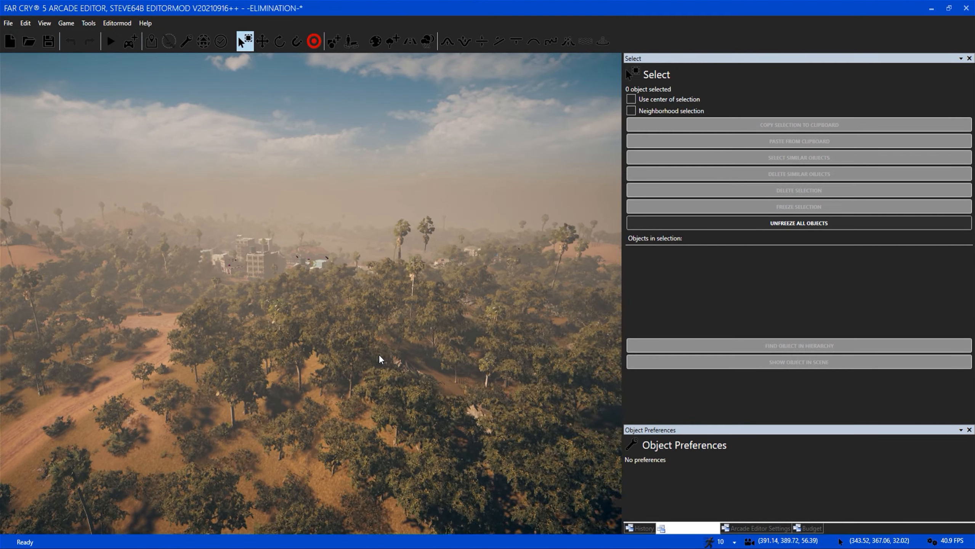
Inspect the town entrance and the multi-storey buildings beside the dirt road at closer range.
{"action": "key", "text": "a"}
{"action": "key", "text": "w"}
{"action": "right_click_drag", "start_coordinate": [374, 379], "coordinate": [374, 334]}
{"action": "key", "text": "w"}
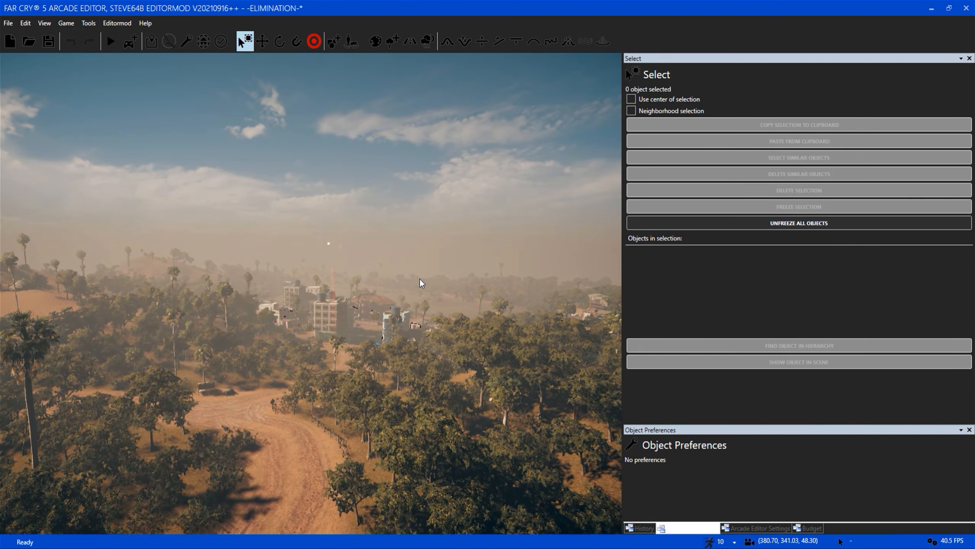
{"action": "key", "text": "w"}
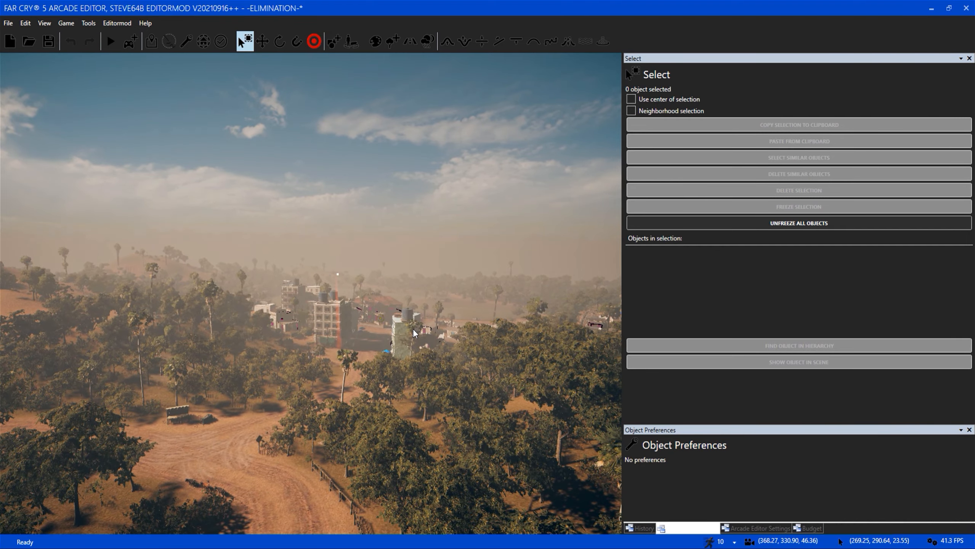
{"action": "key", "text": "w"}
{"action": "right_click_drag", "start_coordinate": [386, 369], "coordinate": [358, 377]}
{"action": "key", "text": "w"}
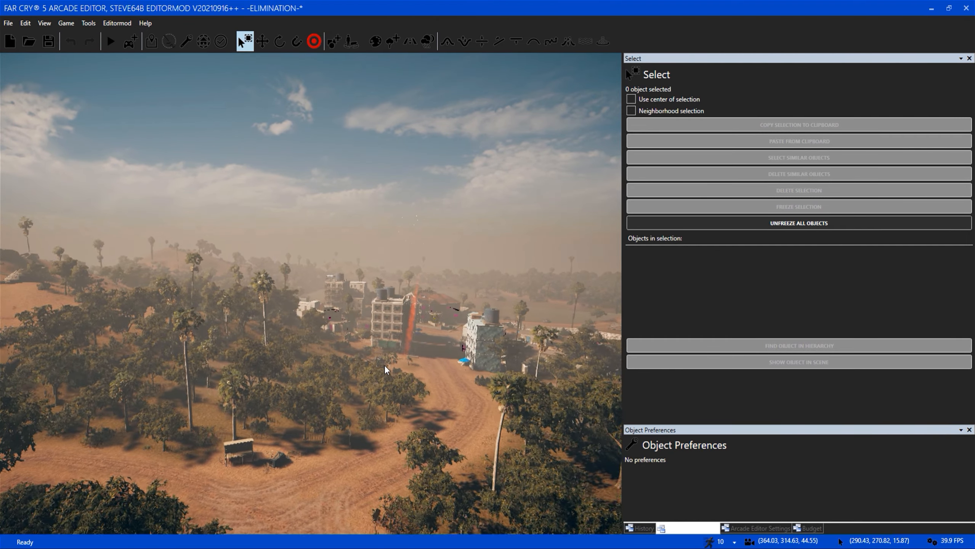
{"action": "key", "text": "w"}
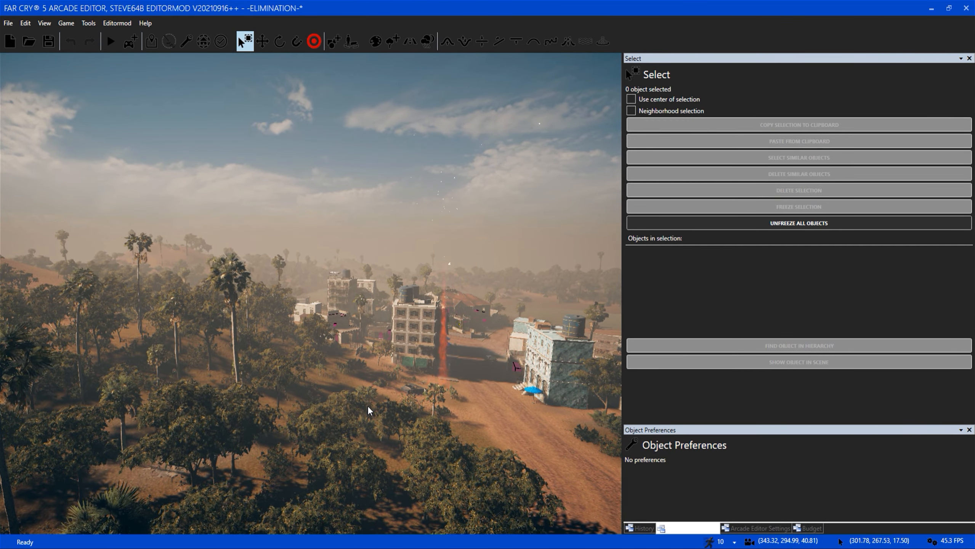
Look over the road junction, the wooded slope and the town from a higher viewpoint.
{"action": "key", "text": "s"}
{"action": "right_click_drag", "start_coordinate": [368, 405], "coordinate": [368, 461]}
{"action": "key", "text": "s"}
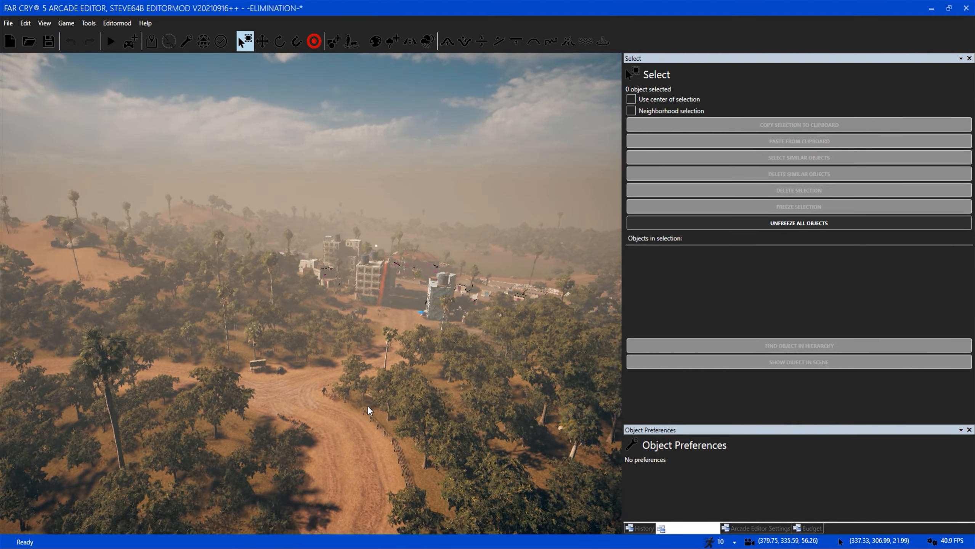
{"action": "key", "text": "s"}
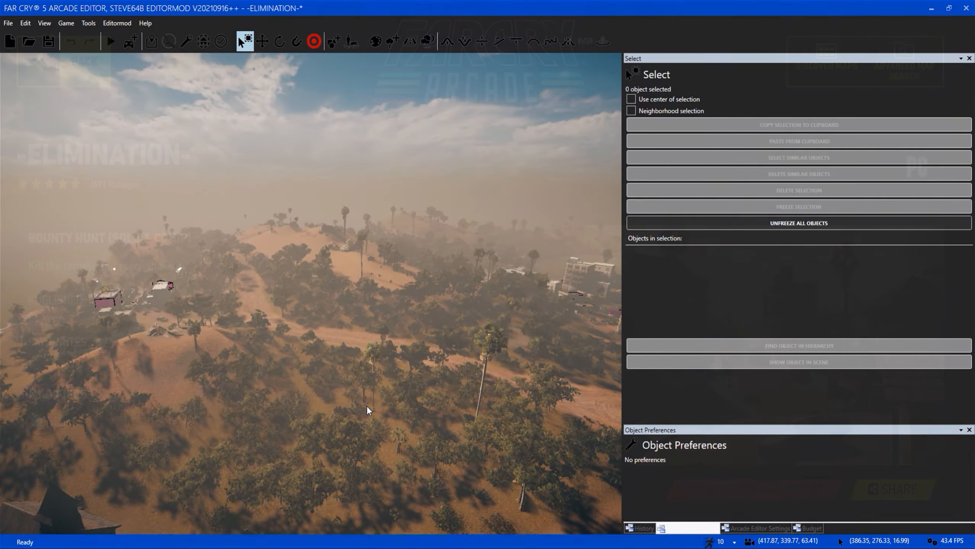
{"action": "right_click_drag", "start_coordinate": [367, 406], "coordinate": [348, 412]}
{"action": "key", "text": "d"}
{"action": "key", "text": "s"}
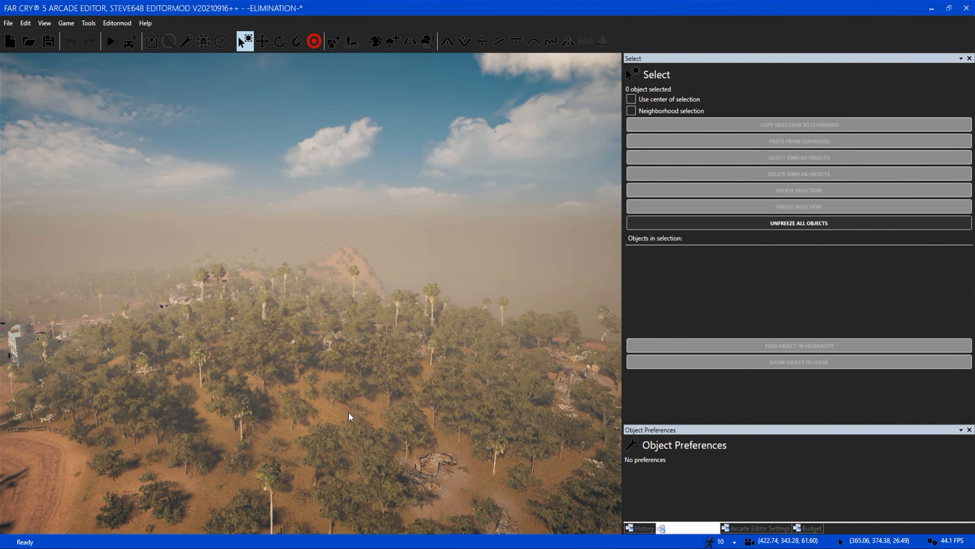
{"action": "key", "text": "a"}
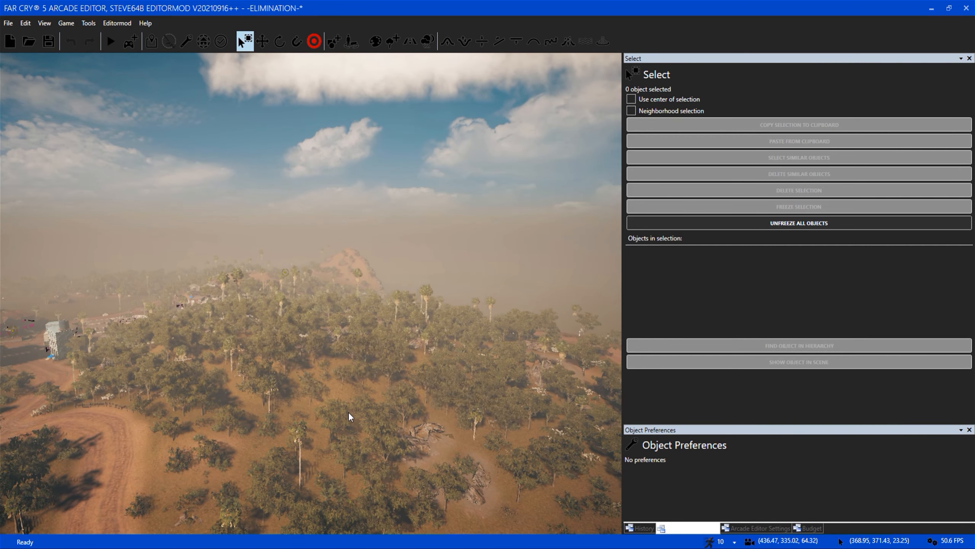
{"action": "key", "text": "a"}
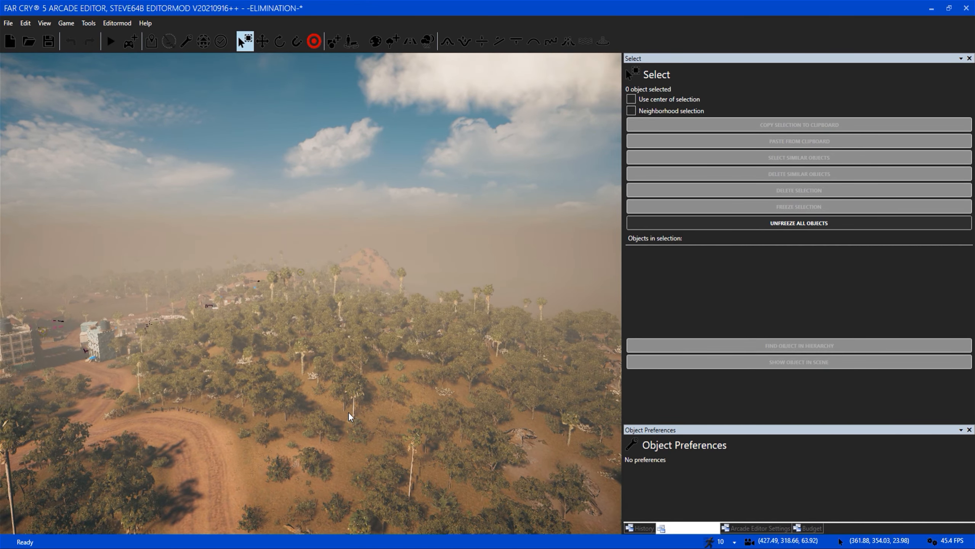
{"action": "key", "text": "w"}
{"action": "key", "text": "a"}
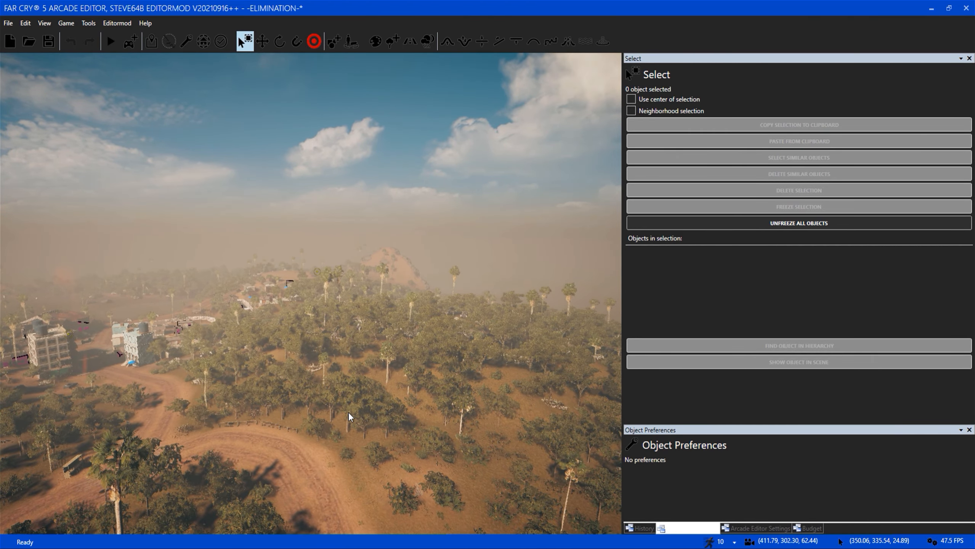
{"action": "key", "text": "a"}
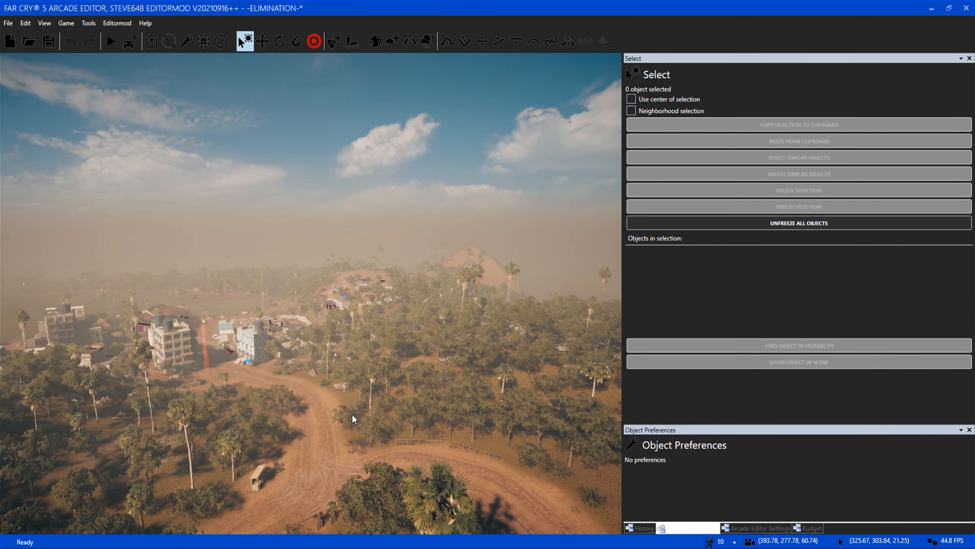
{"action": "key", "text": "a"}
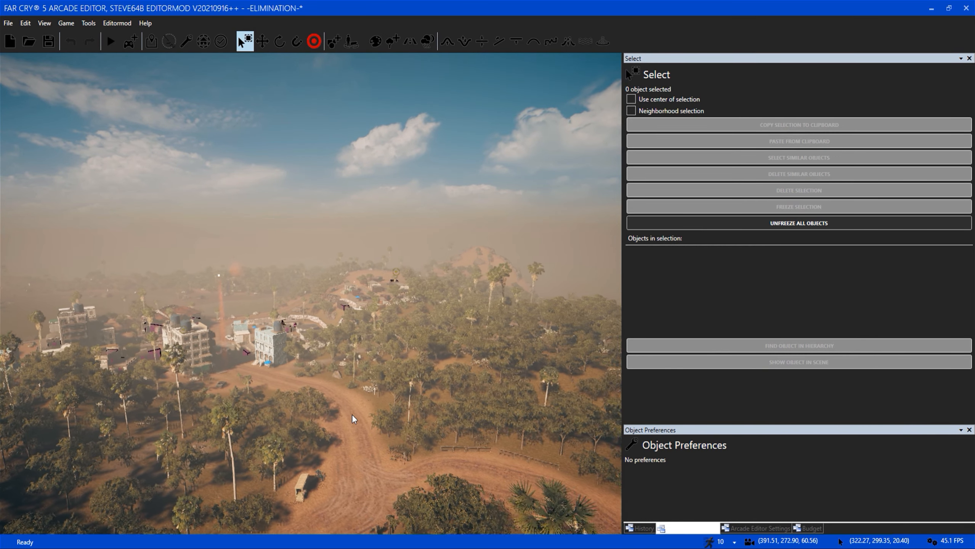
{"action": "key", "text": "a"}
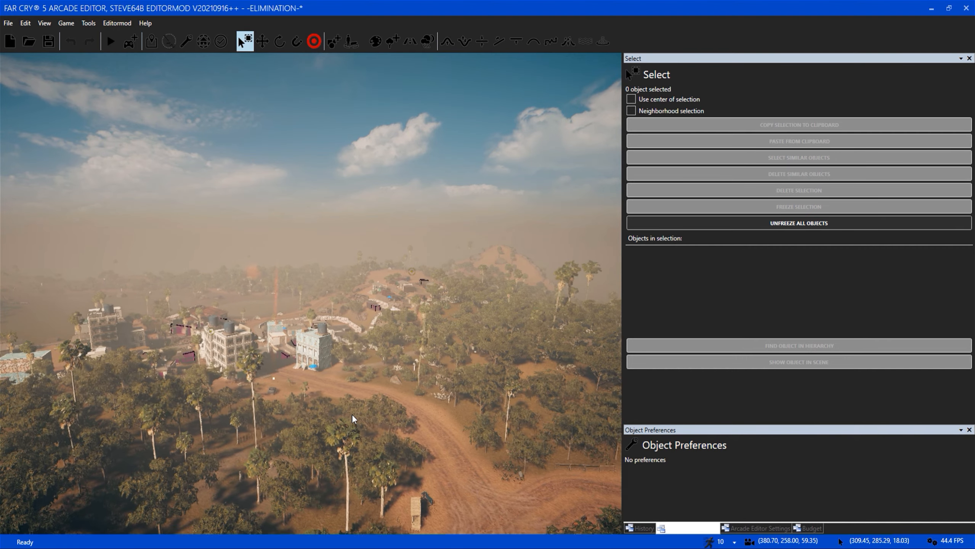
{"action": "key", "text": "s"}
{"action": "key", "text": "d"}
{"action": "right_click_drag", "start_coordinate": [363, 426], "coordinate": [365, 428]}
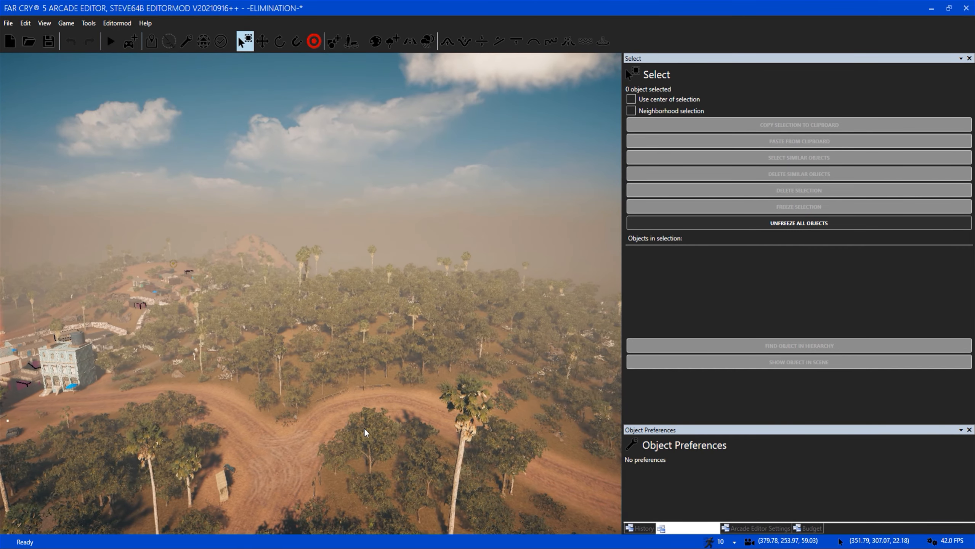
Enlarge the Arcade Editor Settings and turn on Show Control Zones and Show scripting.
{"action": "left_click", "coordinate": [778, 530]}
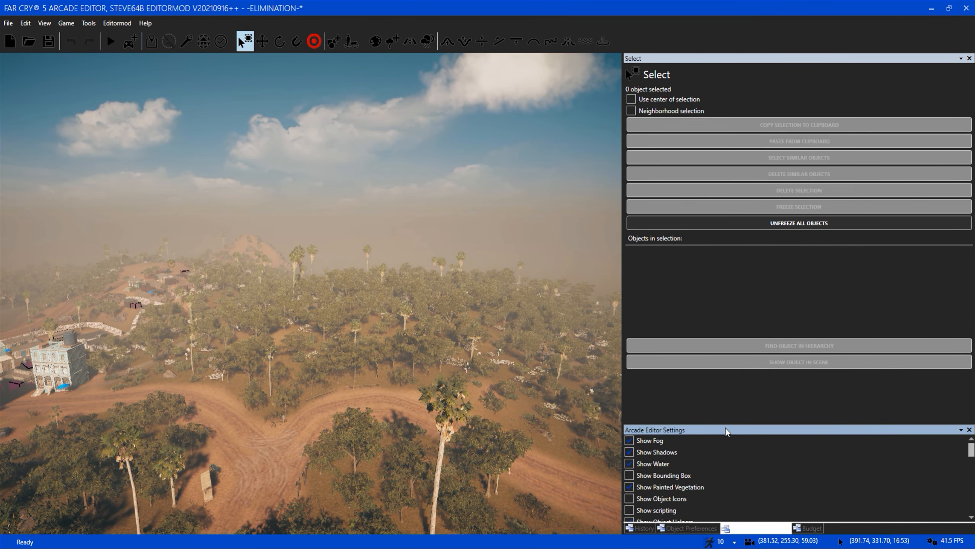
{"action": "left_click_drag", "start_coordinate": [731, 422], "coordinate": [730, 315]}
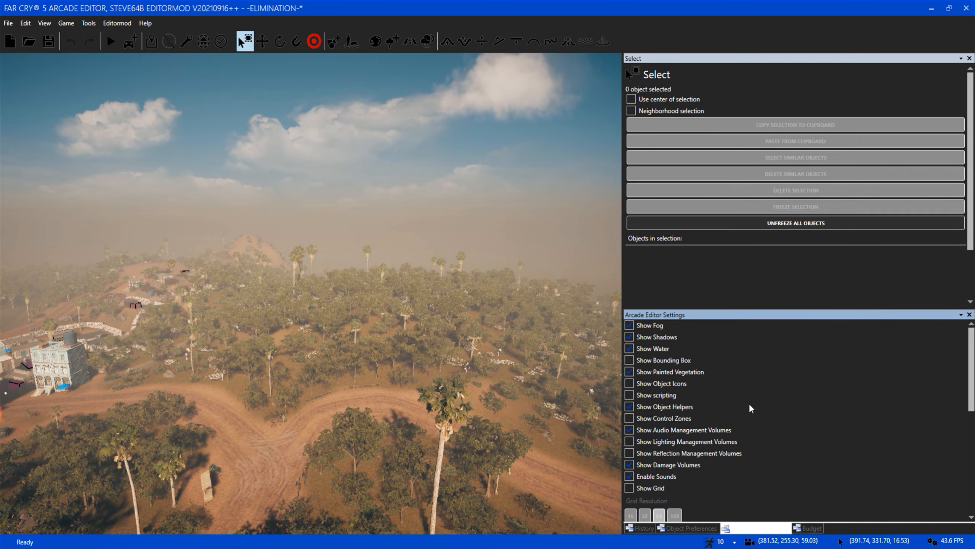
{"action": "left_click", "coordinate": [661, 418]}
{"action": "left_click", "coordinate": [659, 395]}
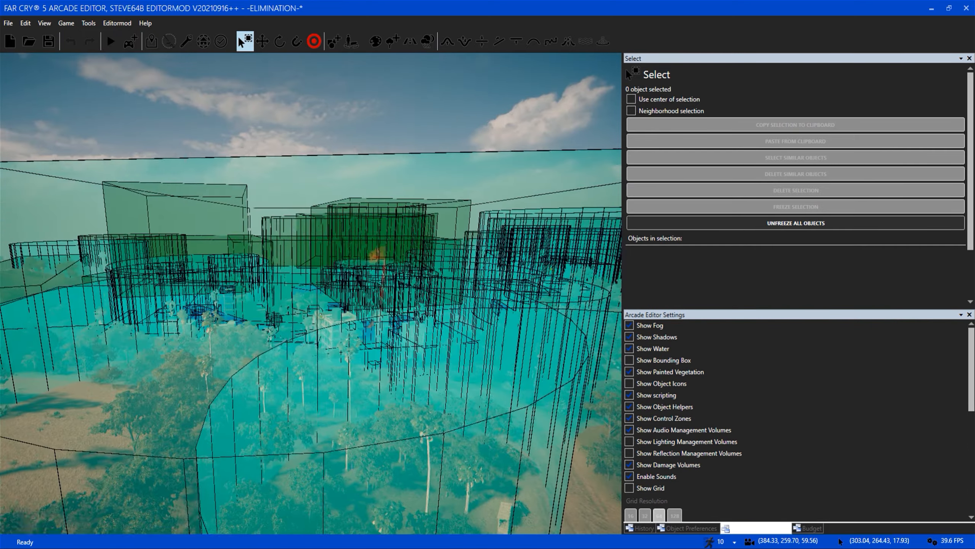
Examine the control zones and scripting volumes covering the forest and the town.
{"action": "key", "text": "s"}
{"action": "key", "text": "d"}
{"action": "right_click_drag", "start_coordinate": [361, 395], "coordinate": [230, 395]}
{"action": "key", "text": "d"}
{"action": "key", "text": "s"}
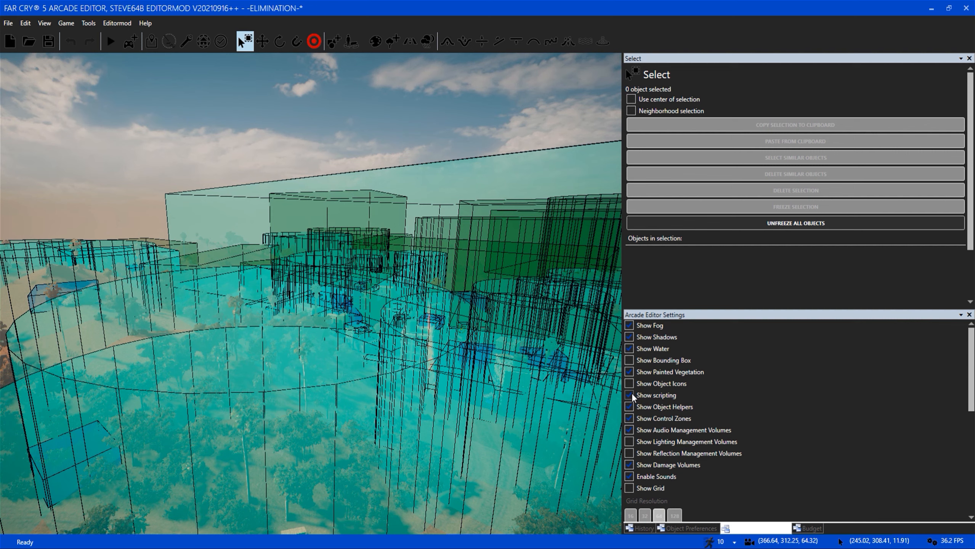
{"action": "key", "text": "s"}
{"action": "key", "text": "s"}
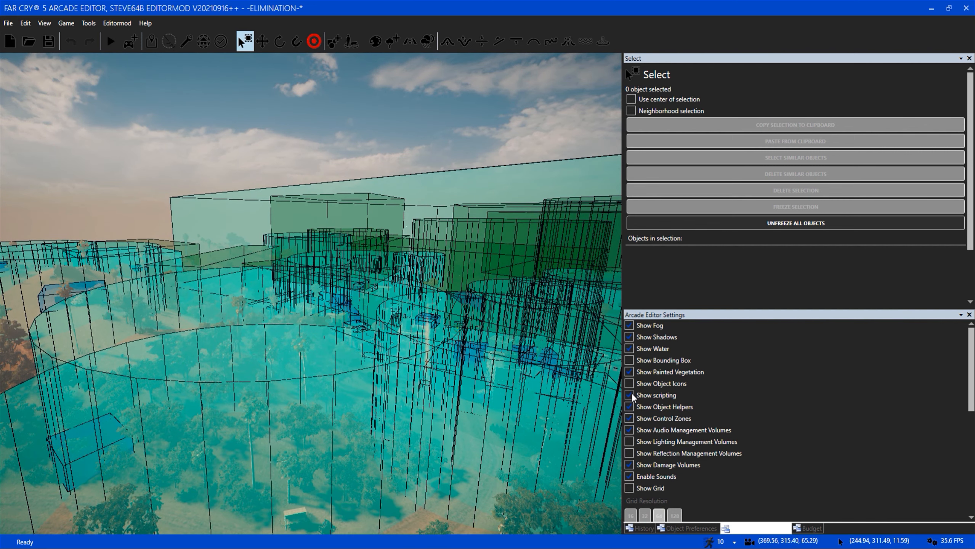
Turn off Show scripting in the Arcade Editor Settings to hide the scripting volumes over the forest and town.
{"action": "key", "text": "w"}
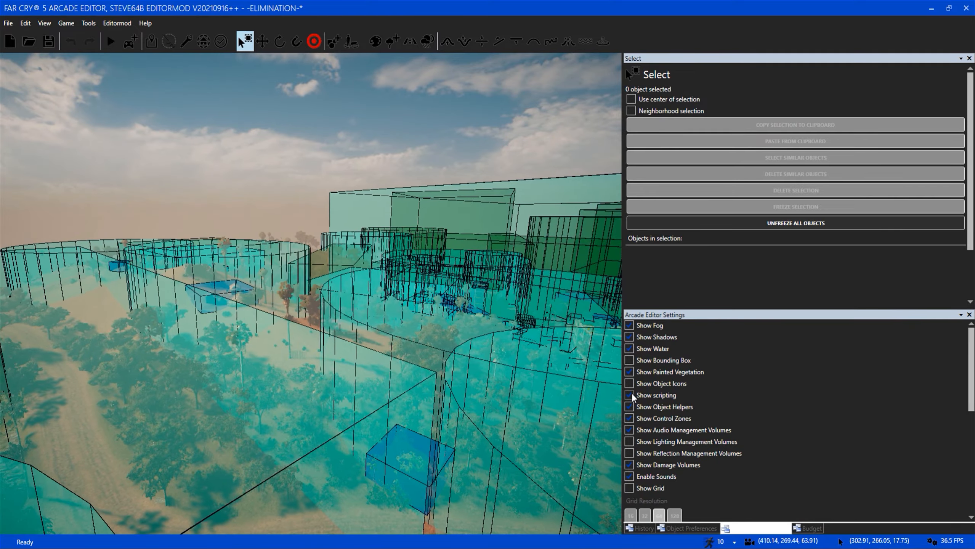
{"action": "key", "text": "w"}
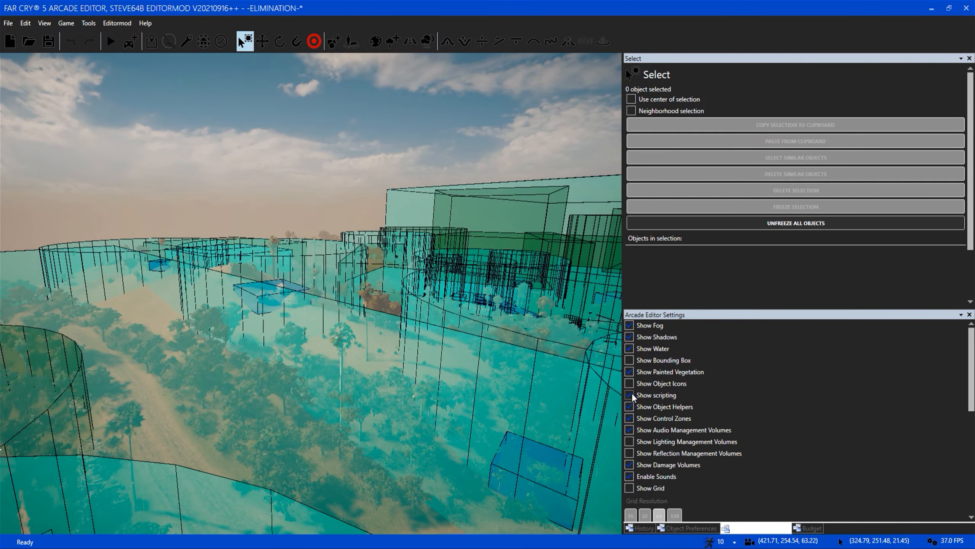
{"action": "key", "text": "w"}
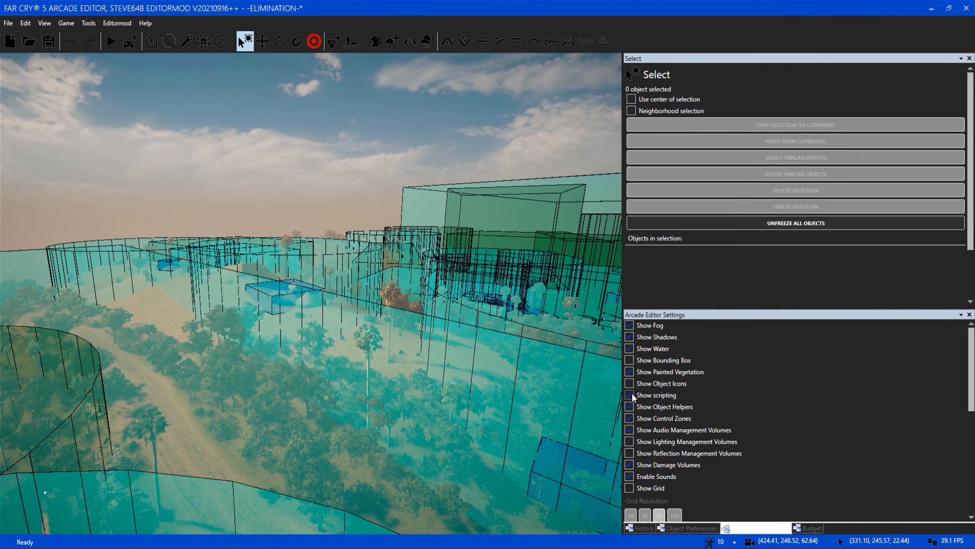
{"action": "key", "text": "s"}
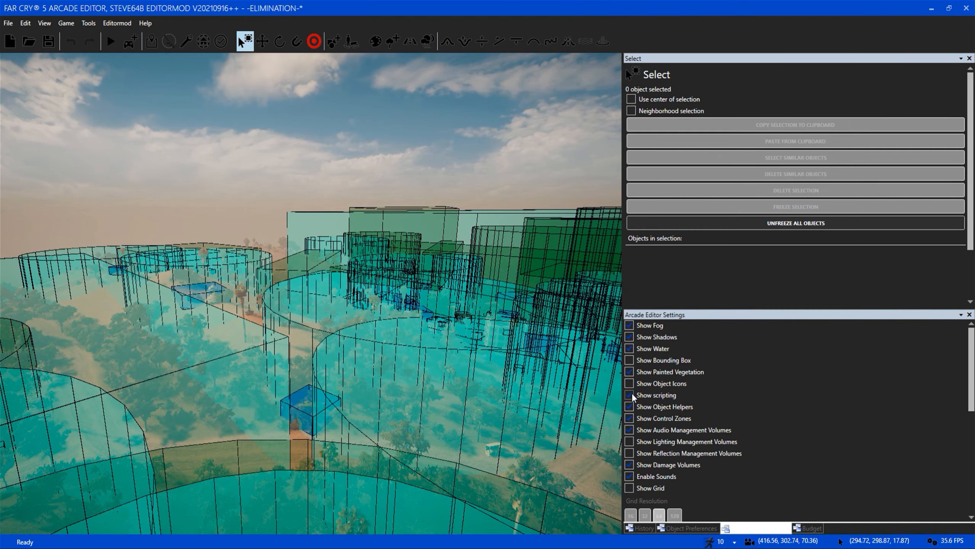
{"action": "left_click", "coordinate": [649, 394]}
Examine the control zones around the hilltop compound, along the dirt road and over the town beyond the trees.
{"action": "key", "text": "w"}
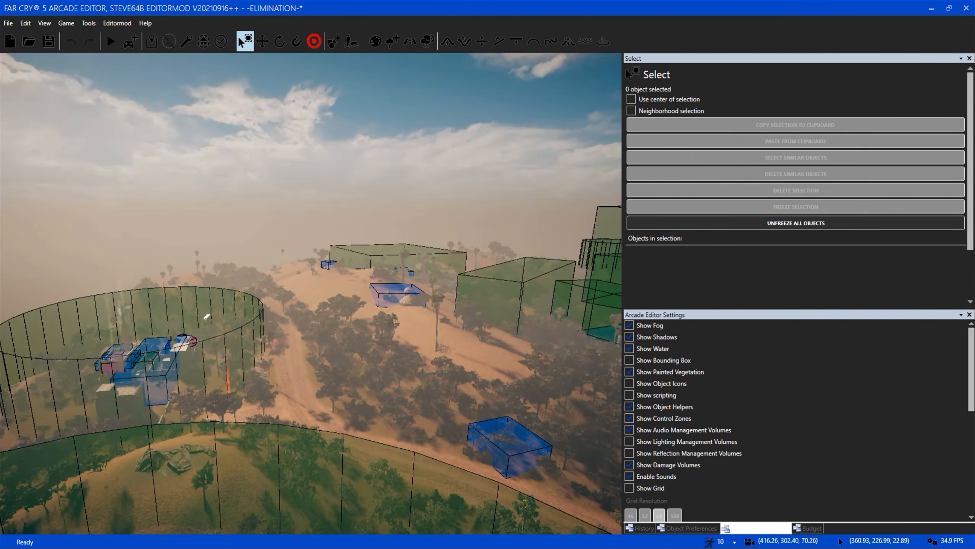
{"action": "key", "text": "w"}
{"action": "right_click_drag", "start_coordinate": [359, 395], "coordinate": [358, 380]}
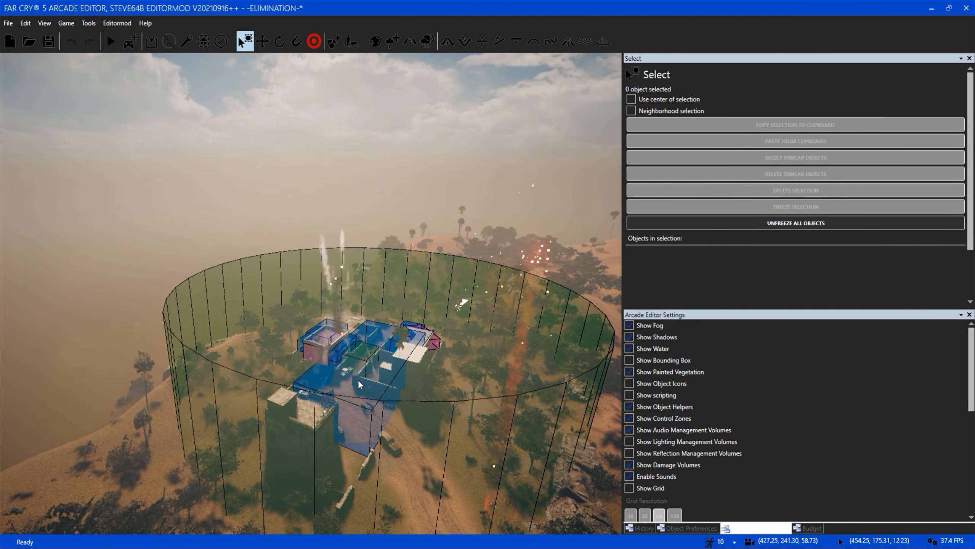
{"action": "key", "text": "s"}
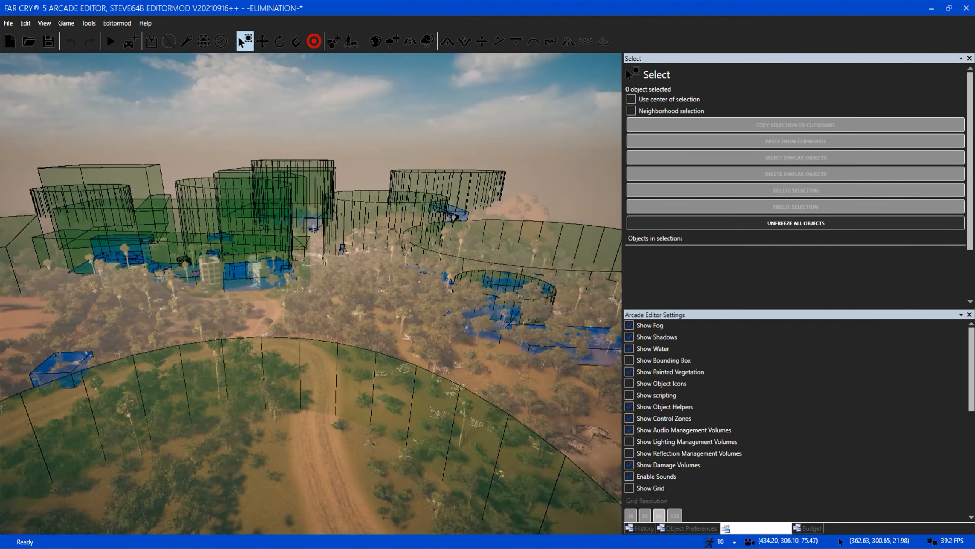
{"action": "key", "text": "d"}
{"action": "key", "text": "w"}
{"action": "right_click_drag", "start_coordinate": [353, 379], "coordinate": [312, 334]}
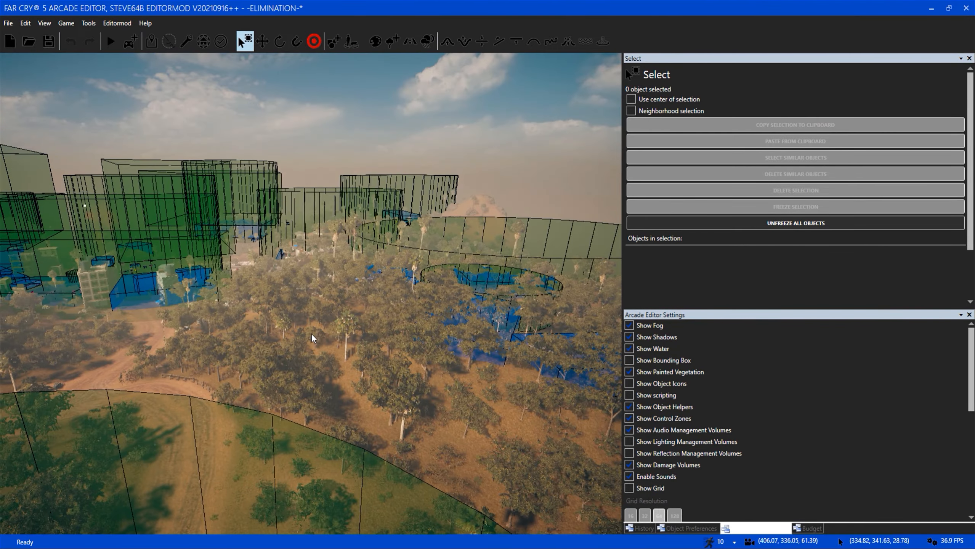
{"action": "key", "text": "w"}
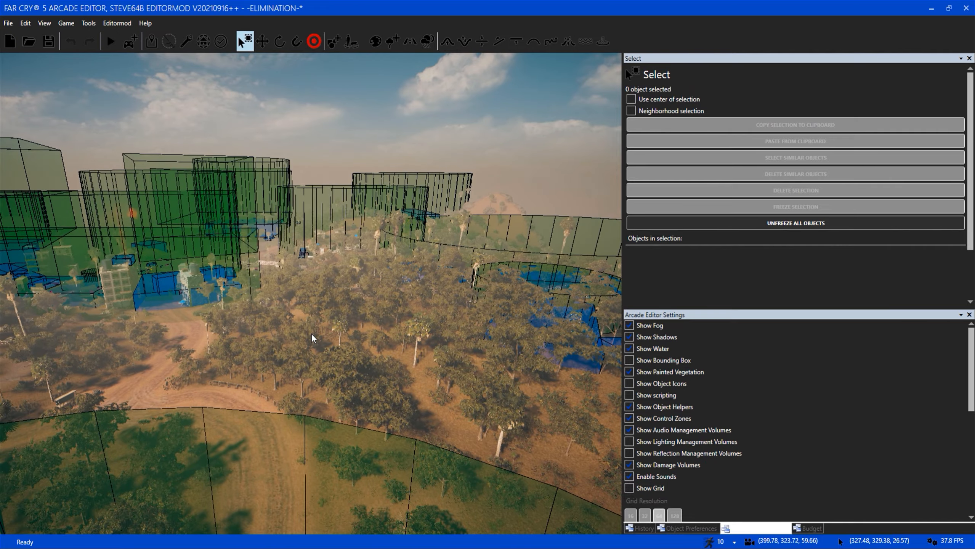
{"action": "key", "text": "w"}
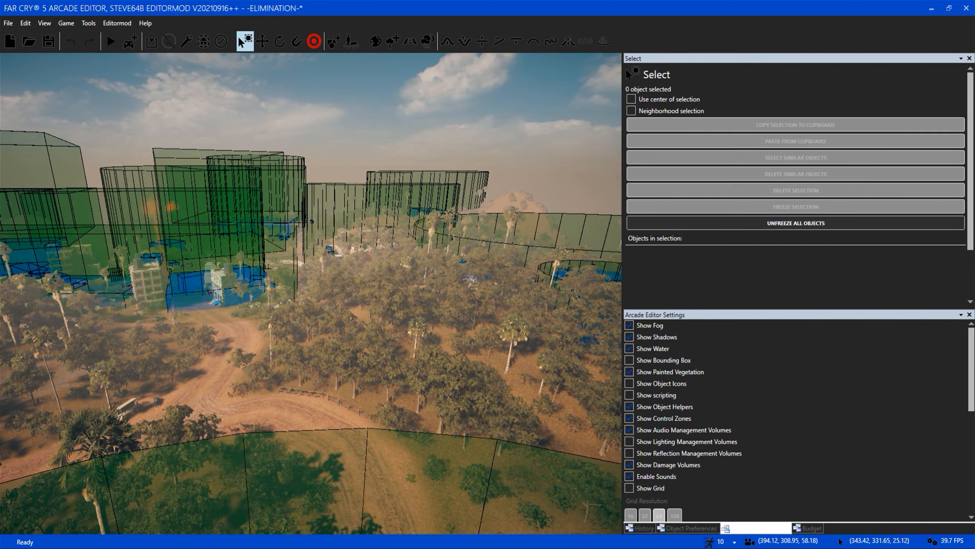
Turn off Show Control Zones in the Arcade Editor Settings to clear the green zones from the map.
{"action": "right_click_drag", "start_coordinate": [415, 372], "coordinate": [323, 381]}
{"action": "key", "text": "s"}
{"action": "right_click_drag", "start_coordinate": [419, 390], "coordinate": [361, 327]}
{"action": "key", "text": "w"}
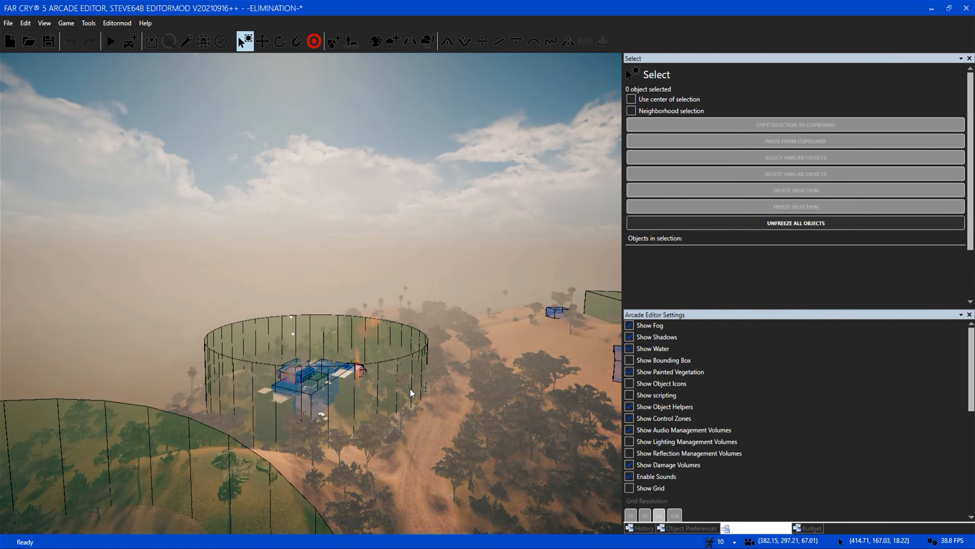
{"action": "key", "text": "w"}
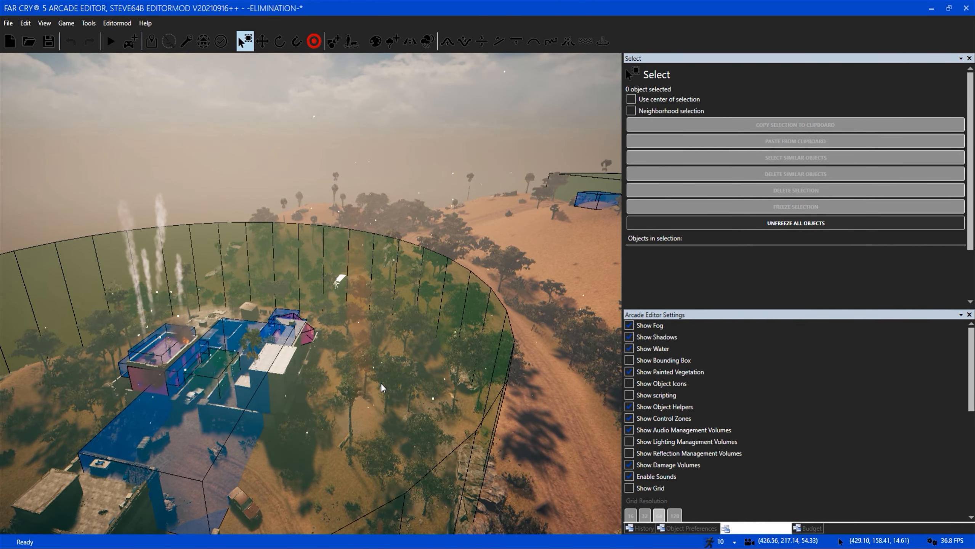
{"action": "key", "text": "w"}
{"action": "right_click_drag", "start_coordinate": [381, 383], "coordinate": [326, 394]}
{"action": "left_click", "coordinate": [629, 418]}
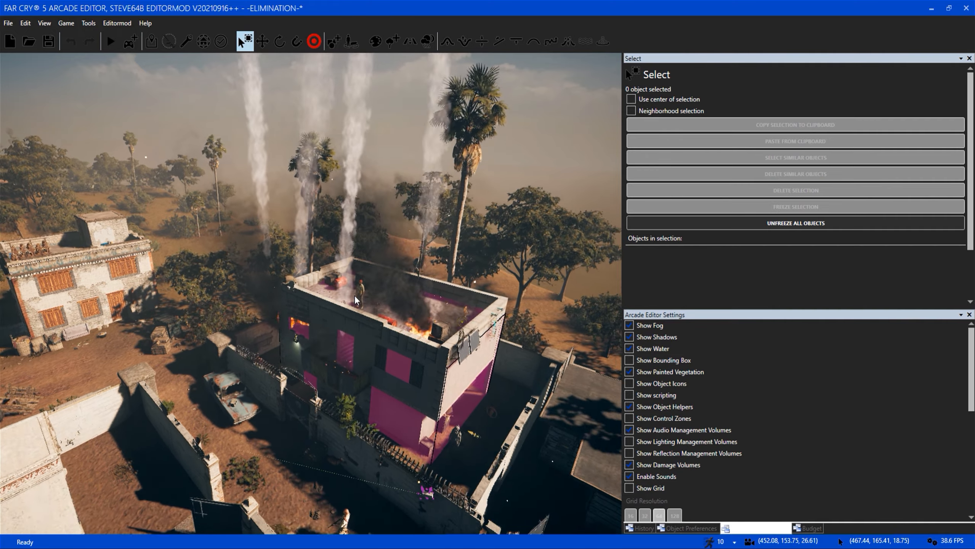
Inspect the burning two-storey house in the compound and its furnished interior.
{"action": "right_click_drag", "start_coordinate": [354, 294], "coordinate": [356, 378]}
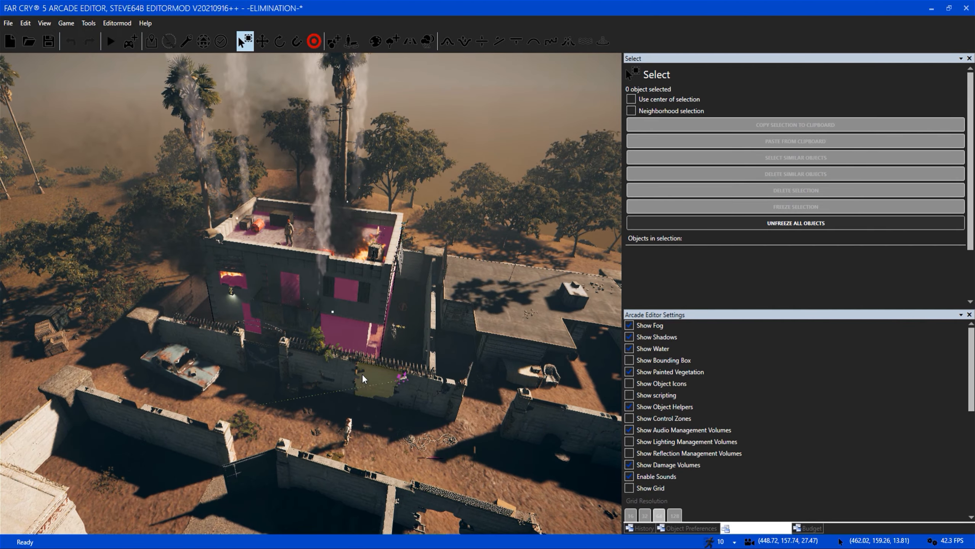
{"action": "key", "text": "a"}
{"action": "key", "text": "w"}
{"action": "key", "text": "w"}
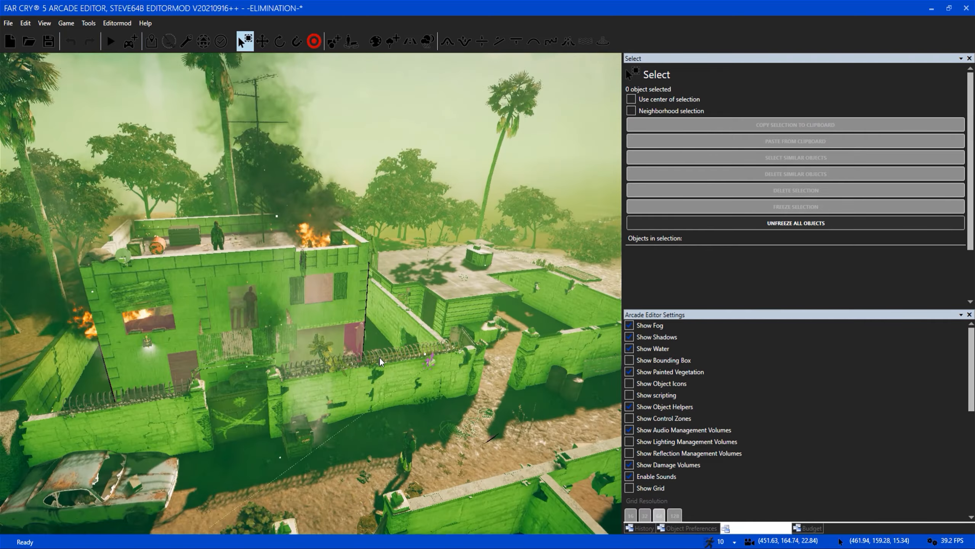
{"action": "key", "text": "w"}
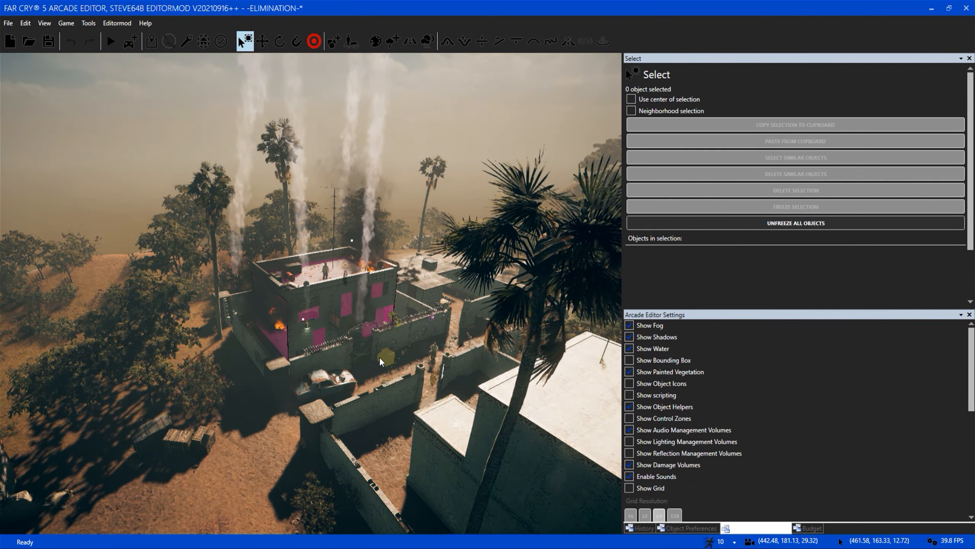
Survey the walled compound with the burning house and the white building from above the dirt road.
{"action": "key", "text": "s"}
{"action": "key", "text": "w"}
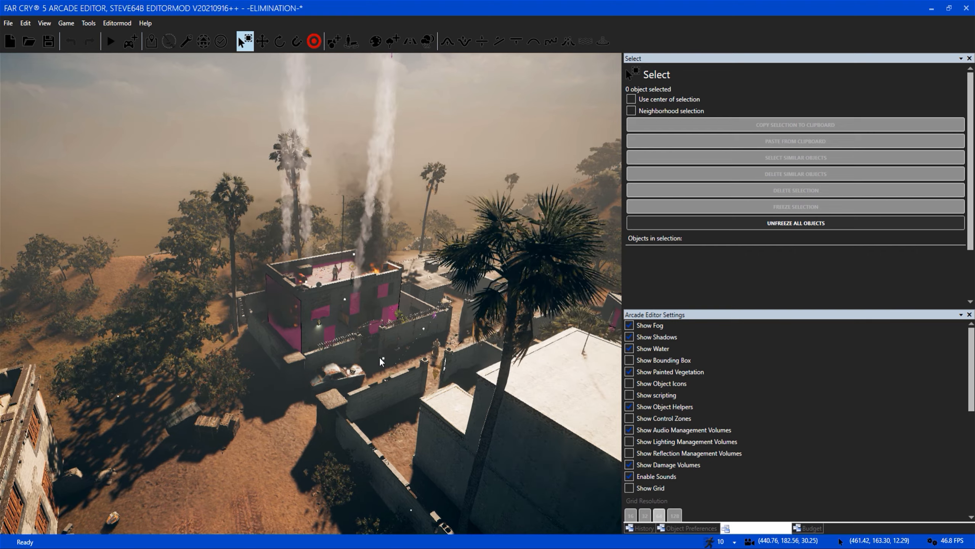
{"action": "key", "text": "w"}
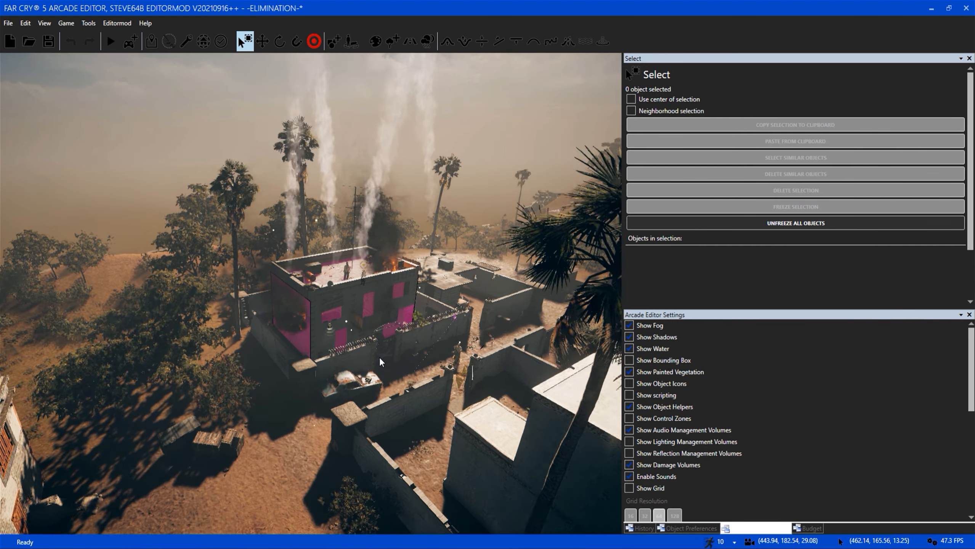
{"action": "key", "text": "s"}
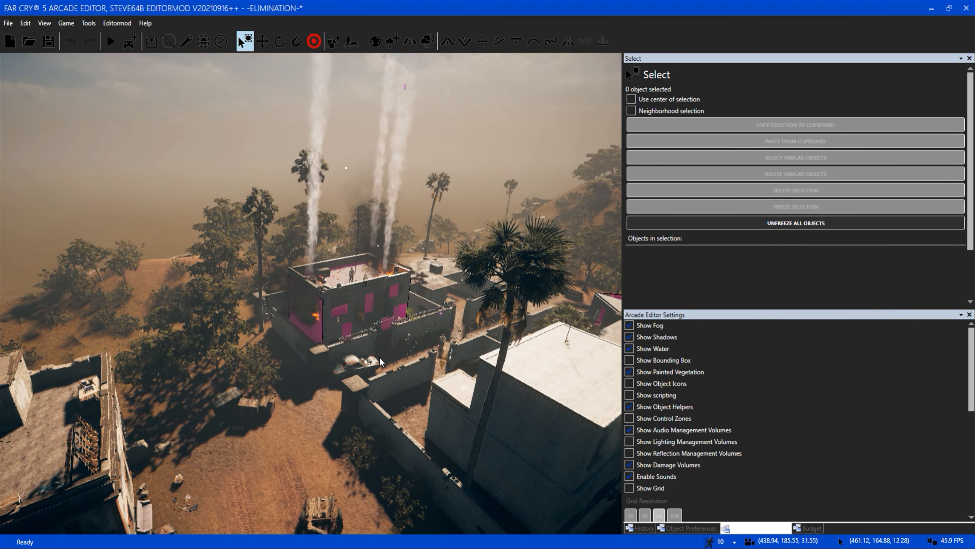
{"action": "key", "text": "w"}
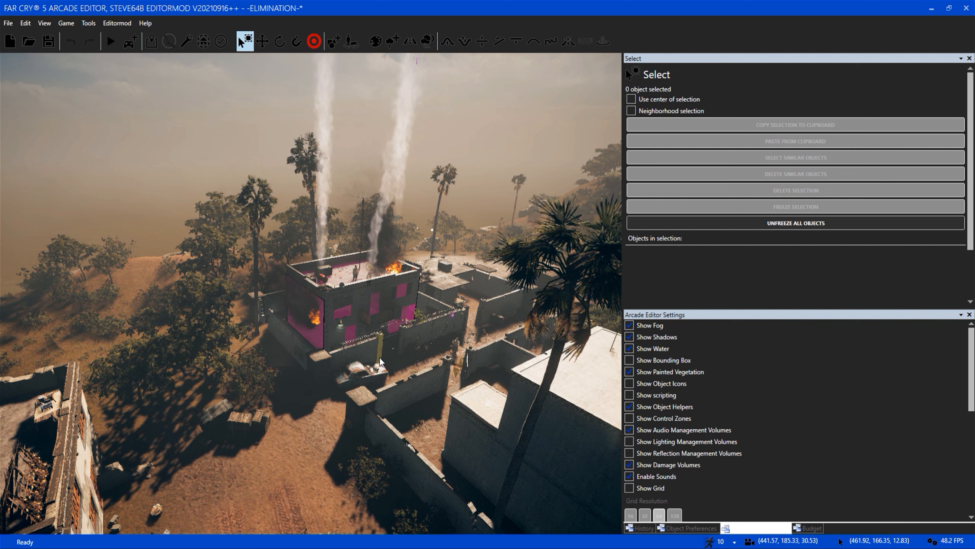
{"action": "key", "text": "a"}
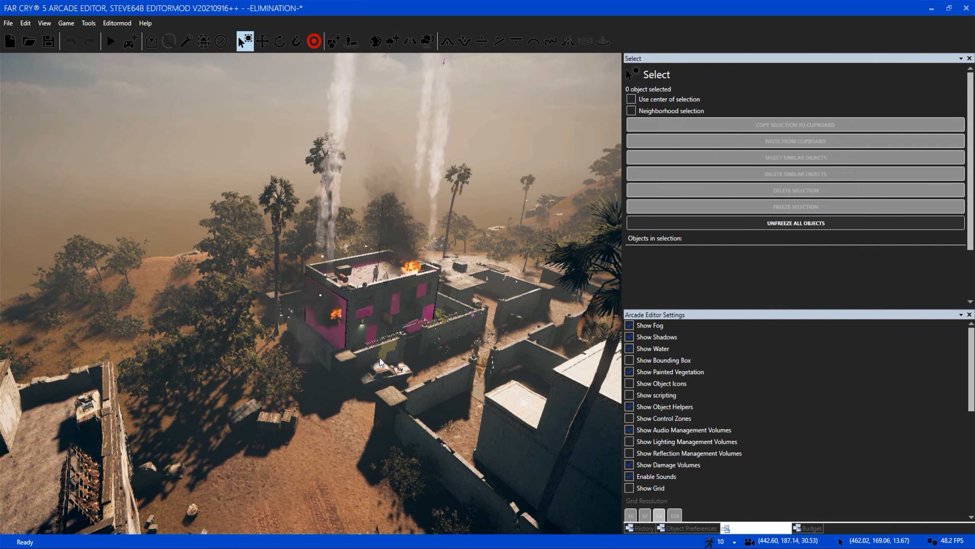
{"action": "key", "text": "s"}
Look over the rest of the map, including the waterside village with thatched huts and the outpost near the red volumes.
{"action": "key", "text": "s"}
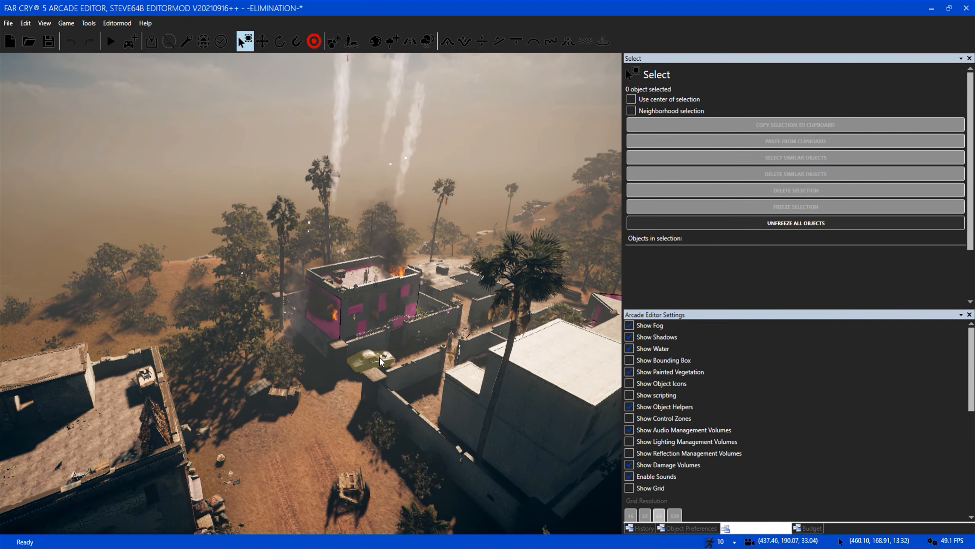
{"action": "key", "text": "w"}
{"action": "right_click_drag", "start_coordinate": [380, 357], "coordinate": [323, 242]}
{"action": "key", "text": "s"}
{"action": "key", "text": "s"}
{"action": "key", "text": "w"}
{"action": "key", "text": "w"}
{"action": "right_click_drag", "start_coordinate": [496, 348], "coordinate": [357, 356]}
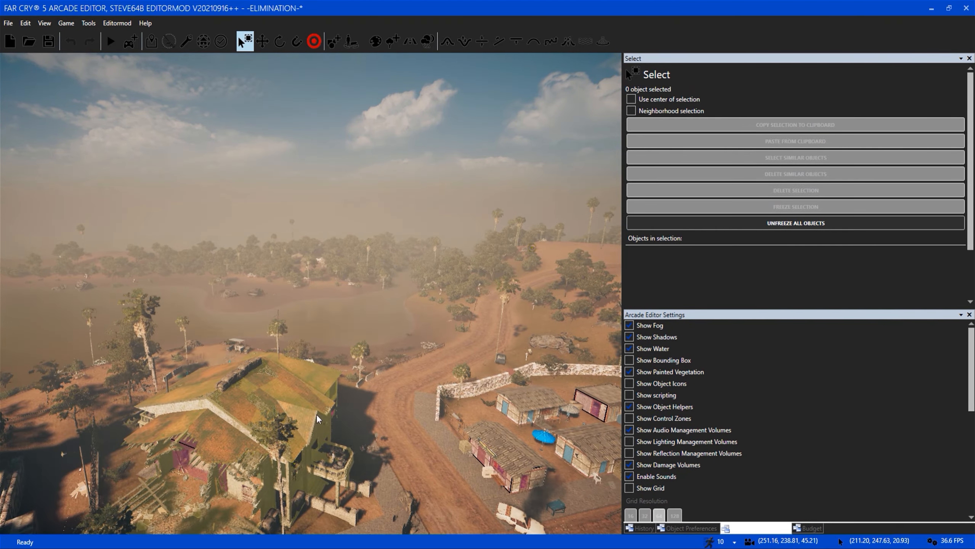
{"action": "right_click_drag", "start_coordinate": [385, 430], "coordinate": [302, 384]}
{"action": "key", "text": "w"}
{"action": "key", "text": "w"}
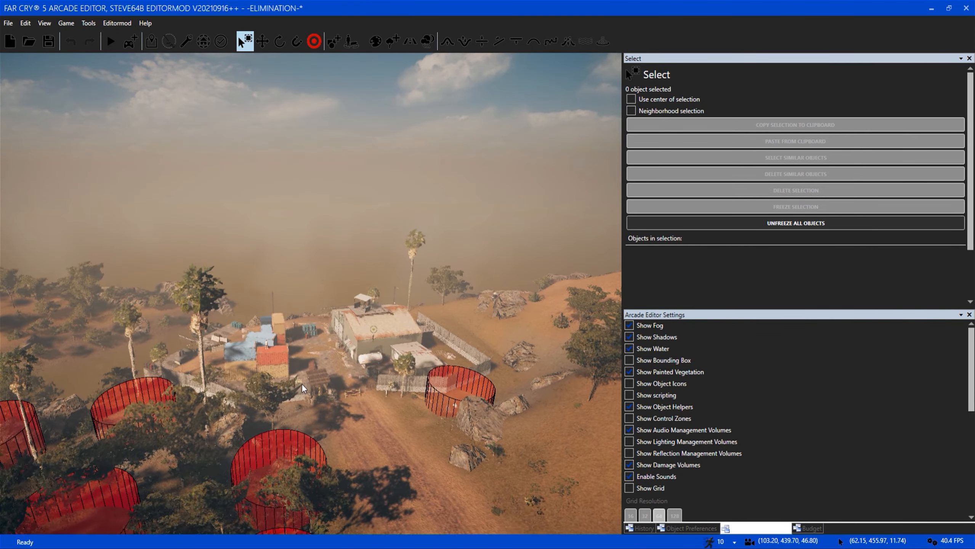
{"action": "right_click_drag", "start_coordinate": [329, 312], "coordinate": [131, 269]}
{"action": "key", "text": "w"}
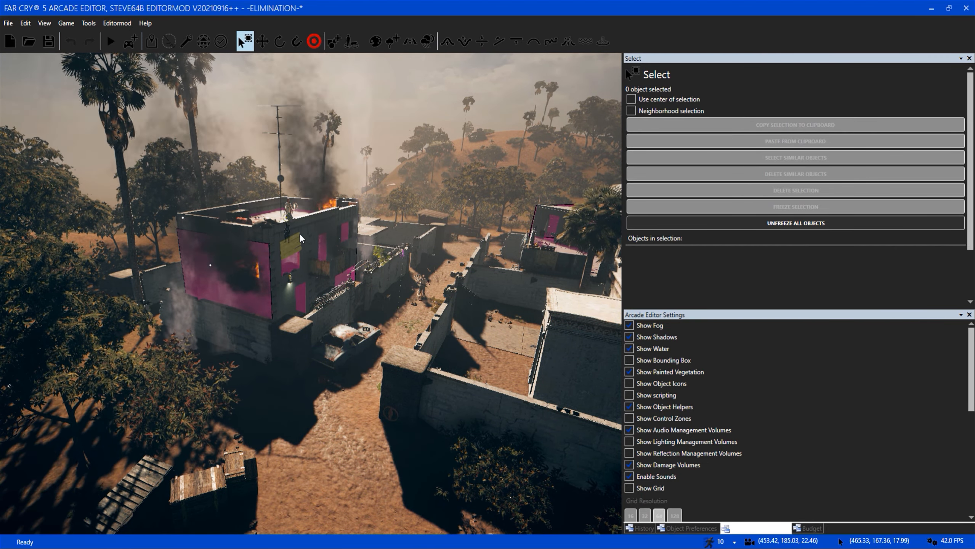
Examine the burning house and its surrounding compound at close range and from a higher viewpoint.
{"action": "key", "text": "w"}
{"action": "right_click_drag", "start_coordinate": [299, 233], "coordinate": [360, 298]}
{"action": "key", "text": "w"}
{"action": "key", "text": "s"}
{"action": "key", "text": "w"}
{"action": "key", "text": "w"}
{"action": "key", "text": "w"}
{"action": "key", "text": "w"}
{"action": "key", "text": "s"}
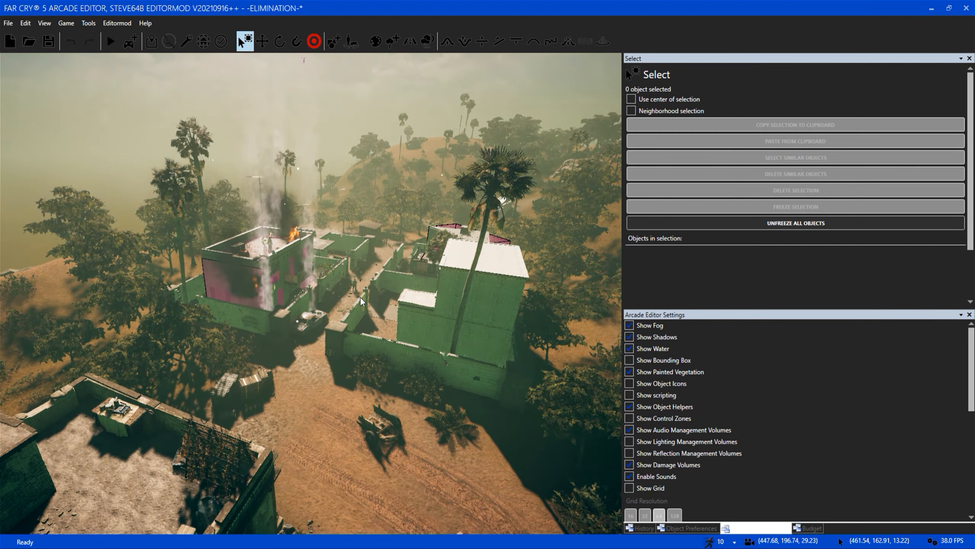
{"action": "key", "text": "s"}
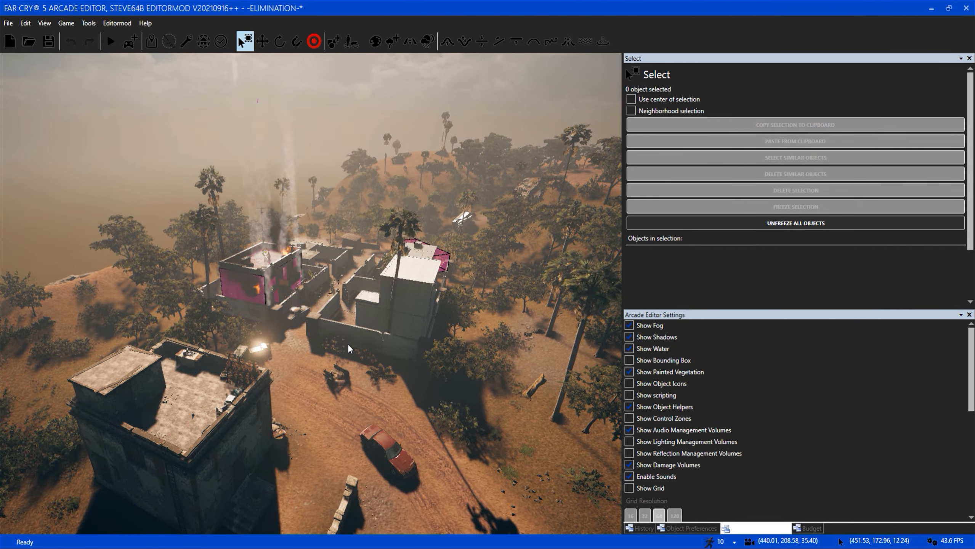
{"action": "key", "text": "s"}
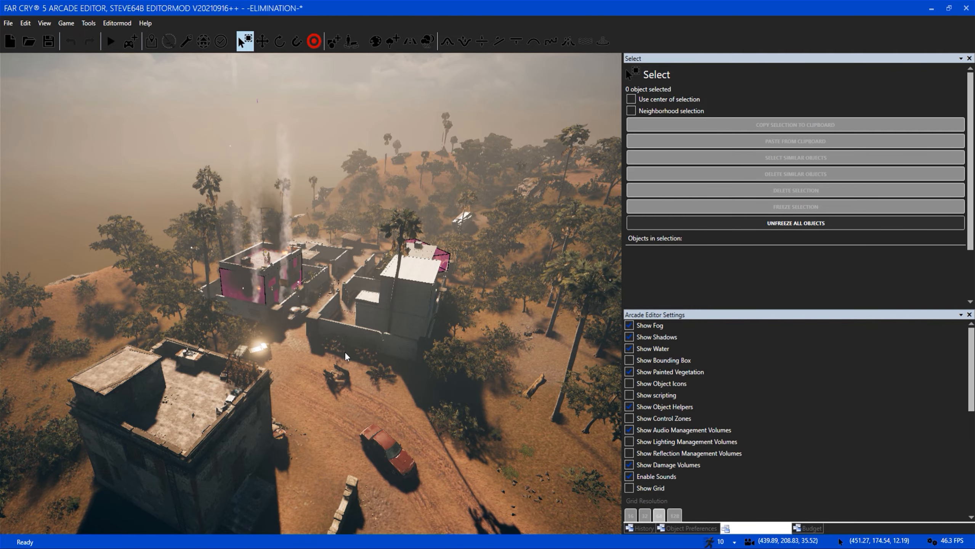
{"action": "key", "text": "s"}
View the dirt road through the forest towards the town and the wooden cart outside the compound wall.
{"action": "right_click_drag", "start_coordinate": [292, 274], "coordinate": [523, 253]}
{"action": "key", "text": "d"}
{"action": "key", "text": "w"}
{"action": "right_click_drag", "start_coordinate": [338, 229], "coordinate": [438, 231]}
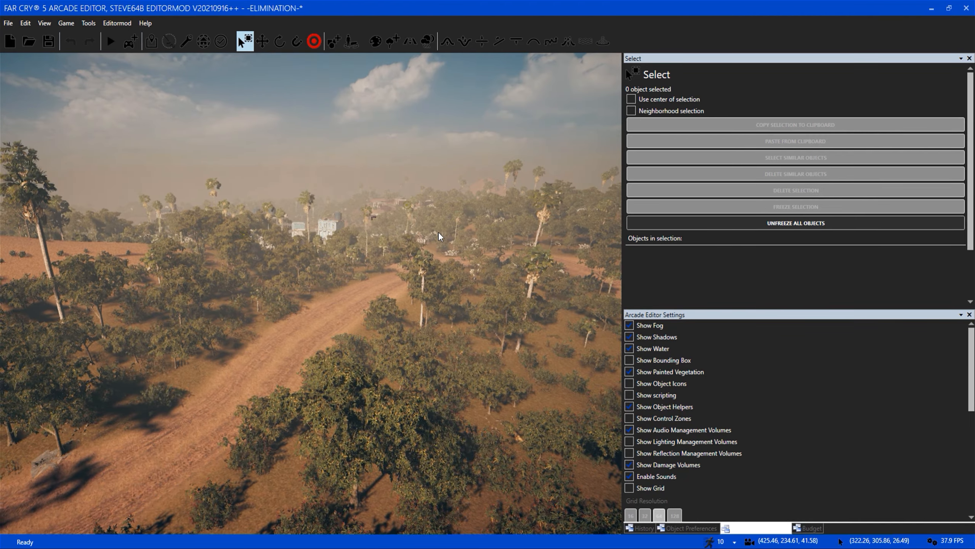
{"action": "key", "text": "s"}
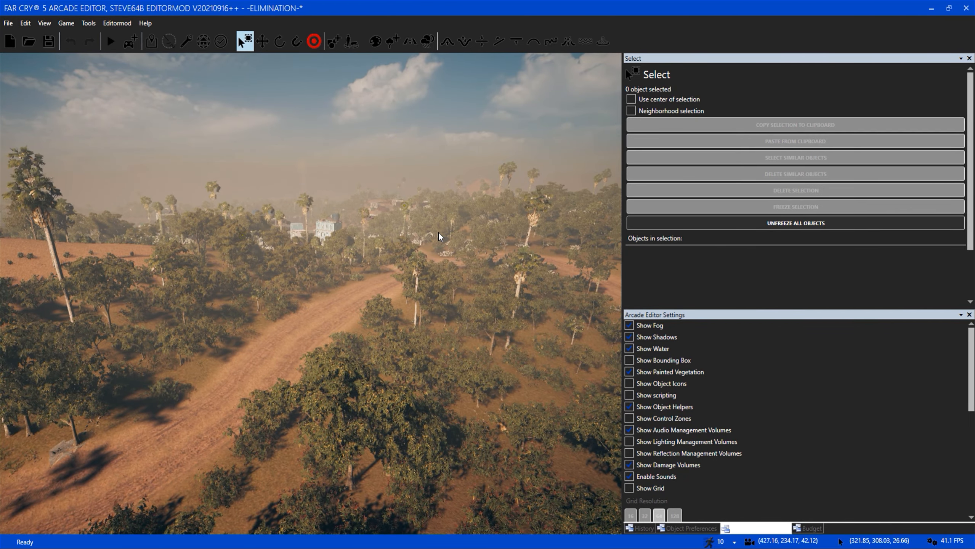
{"action": "key", "text": "s"}
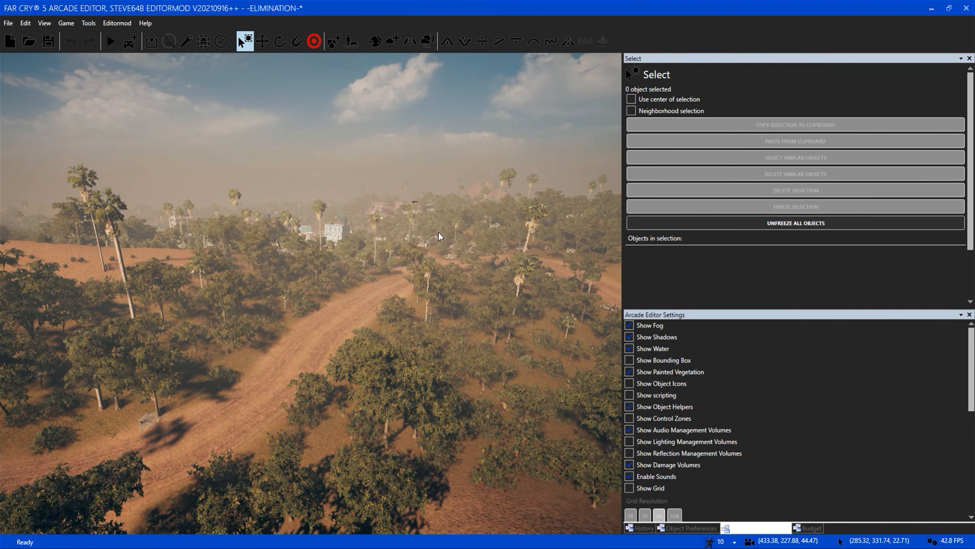
{"action": "key", "text": "w"}
{"action": "right_click_drag", "start_coordinate": [438, 232], "coordinate": [741, 444]}
{"action": "key", "text": "s"}
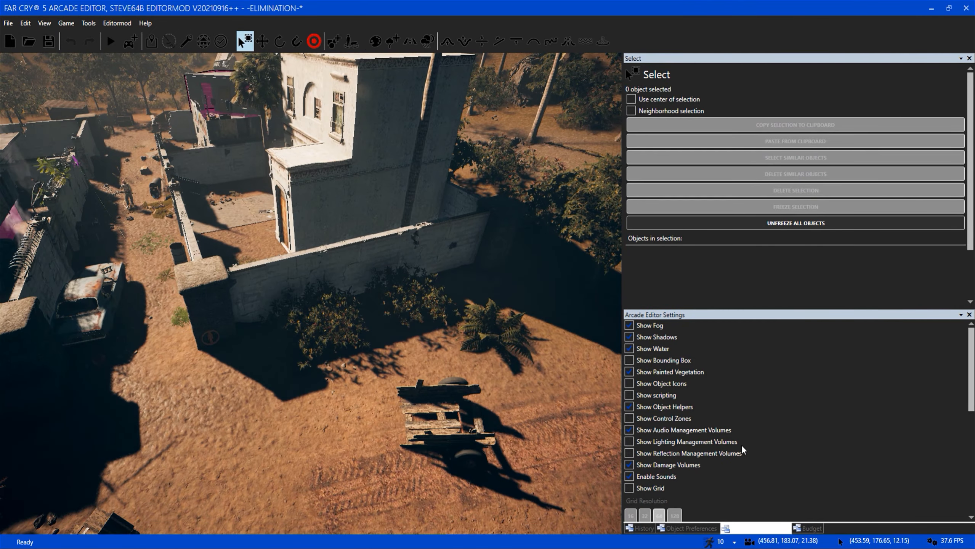
Turn on Show scripting and Show Object Icons to reveal the script objects around the compound.
{"action": "left_click", "coordinate": [666, 396]}
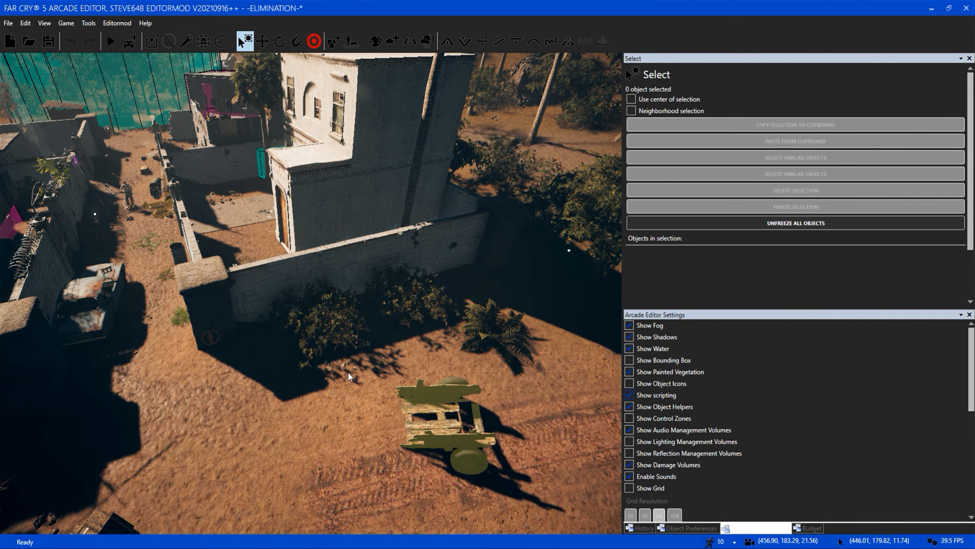
{"action": "mouse_move", "coordinate": [354, 381]}
{"action": "right_mouse_down"}
{"action": "mouse_move", "coordinate": [315, 384]}
{"action": "mouse_move", "coordinate": [510, 380]}
{"action": "mouse_move", "coordinate": [516, 334]}
{"action": "mouse_move", "coordinate": [327, 336]}
{"action": "mouse_move", "coordinate": [300, 284]}
{"action": "mouse_move", "coordinate": [332, 330]}
{"action": "mouse_move", "coordinate": [342, 377]}
{"action": "mouse_move", "coordinate": [457, 374]}
{"action": "mouse_move", "coordinate": [507, 327]}
{"action": "right_mouse_up"}
{"action": "key", "text": "w"}
{"action": "key", "text": "w"}
{"action": "key", "text": "w"}
{"action": "key", "text": "s"}
{"action": "left_click", "coordinate": [666, 381]}
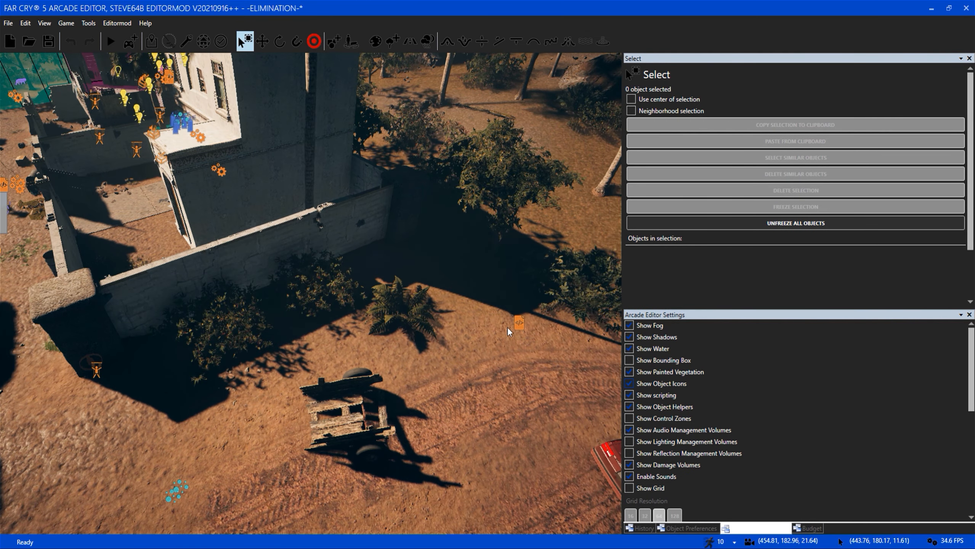
Select the script object beside the dirt road and its first Spawn AI action, and view the AI spawn points at the burning house.
{"action": "left_click", "coordinate": [519, 322]}
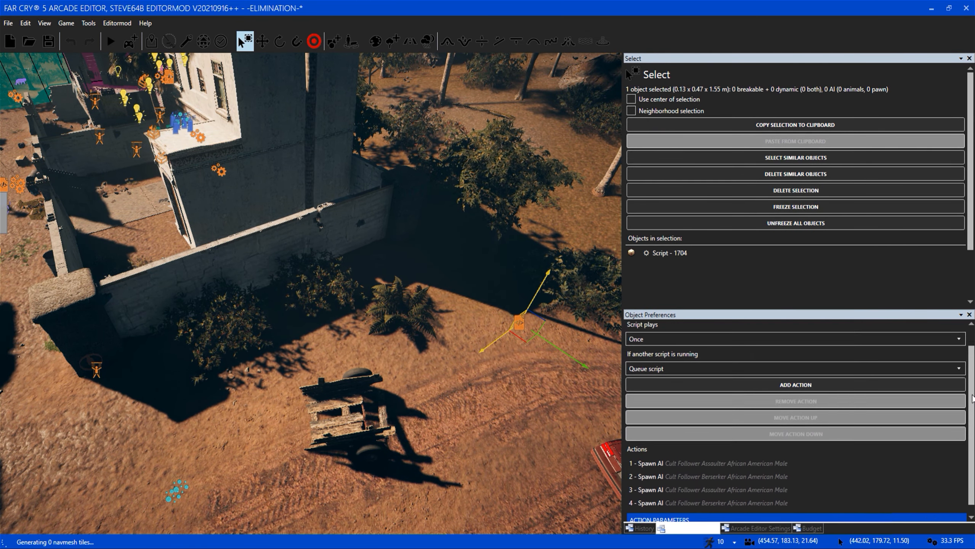
{"action": "left_click", "coordinate": [733, 454]}
{"action": "right_click_drag", "start_coordinate": [577, 434], "coordinate": [490, 398]}
{"action": "key", "text": "a"}
{"action": "key", "text": "a"}
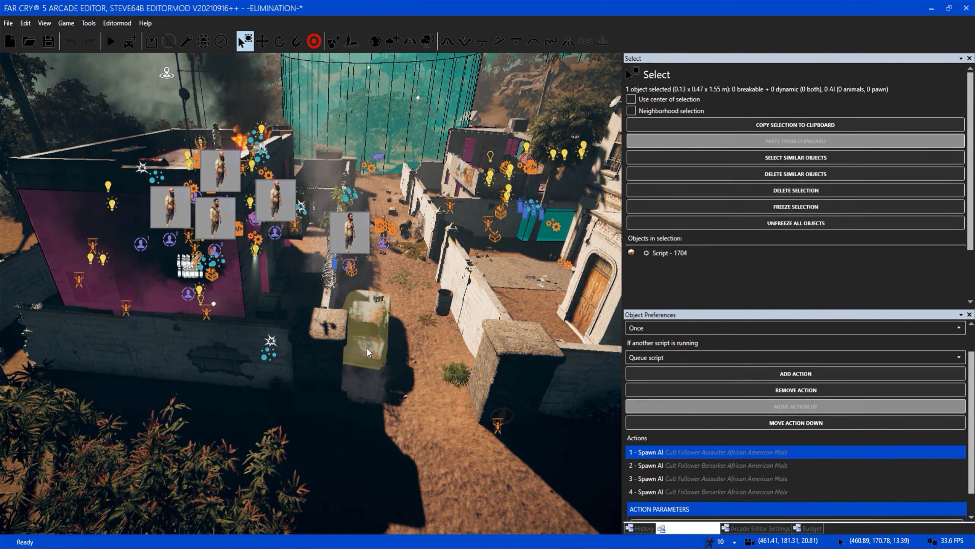
Examine the scripting volumes across the map from high above the compound and the surrounding roads.
{"action": "key", "text": "s"}
{"action": "key", "text": "d"}
{"action": "key", "text": "s"}
{"action": "key", "text": "d"}
{"action": "right_click_drag", "start_coordinate": [360, 376], "coordinate": [330, 384]}
{"action": "key", "text": "s"}
{"action": "key", "text": "d"}
{"action": "key", "text": "s"}
{"action": "key", "text": "d"}
{"action": "right_click_drag", "start_coordinate": [392, 333], "coordinate": [382, 322]}
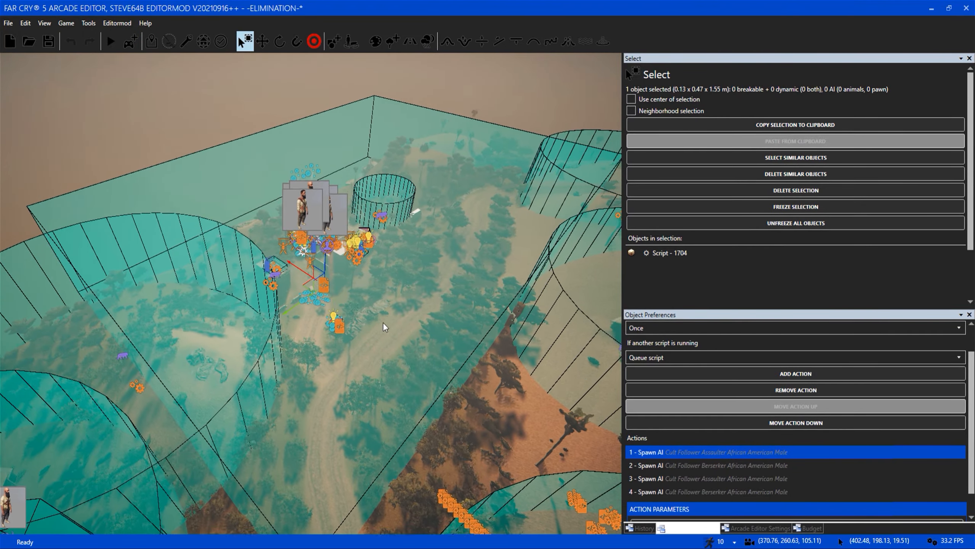
{"action": "right_click_drag", "start_coordinate": [557, 219], "coordinate": [300, 364]}
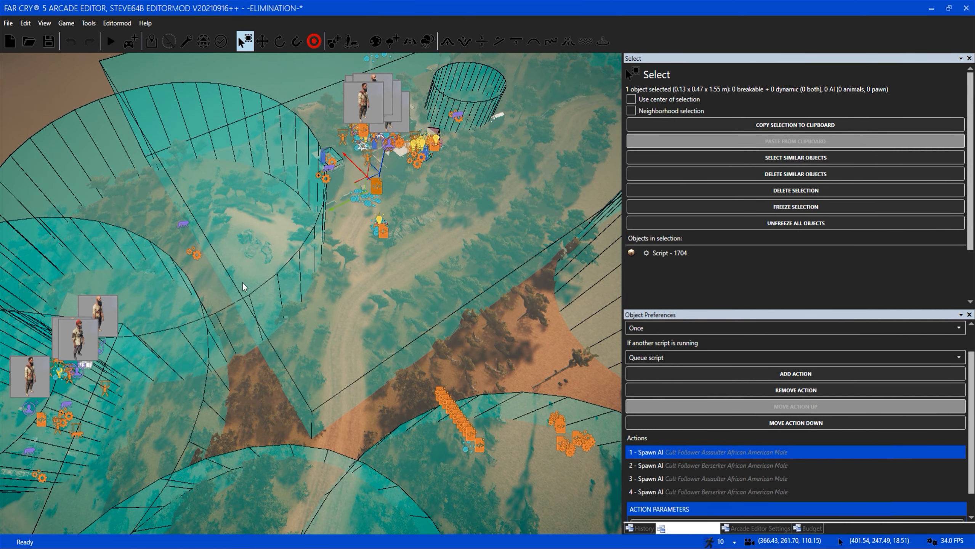
{"action": "key", "text": "s"}
{"action": "right_click_drag", "start_coordinate": [419, 307], "coordinate": [480, 202]}
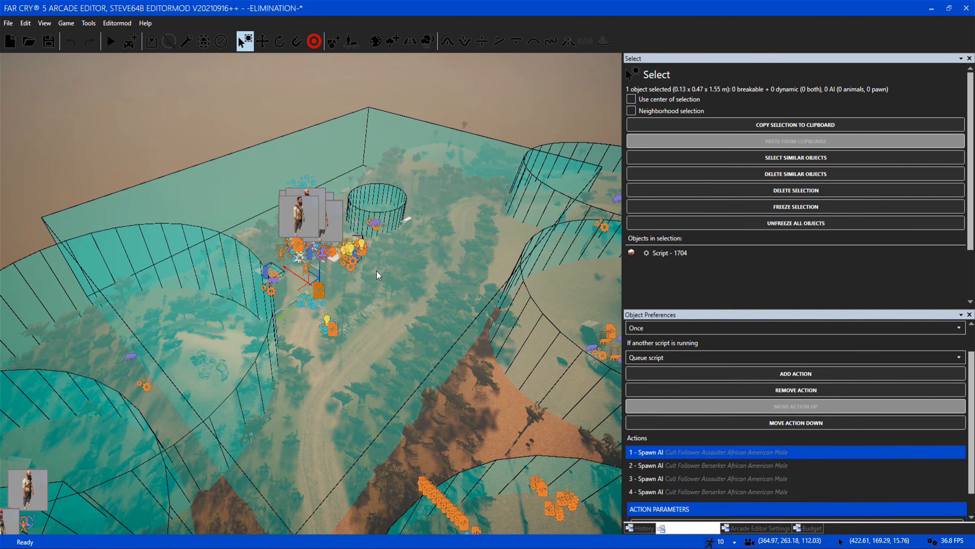
View the compound from the rocky hill and from above the dirt road, and clear the script object selection.
{"action": "key", "text": "w"}
{"action": "key", "text": "w"}
{"action": "right_click_drag", "start_coordinate": [376, 313], "coordinate": [480, 204]}
{"action": "key", "text": "w"}
{"action": "key", "text": "w"}
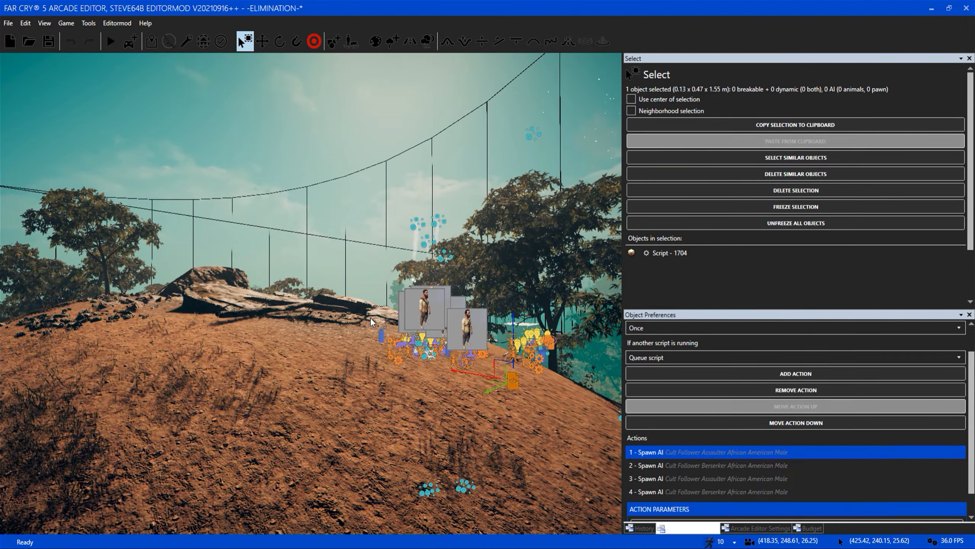
{"action": "key", "text": "w"}
{"action": "mouse_move", "coordinate": [366, 328]}
{"action": "right_mouse_down"}
{"action": "mouse_move", "coordinate": [381, 267]}
{"action": "mouse_move", "coordinate": [366, 328]}
{"action": "right_mouse_up"}
{"action": "key", "text": "s"}
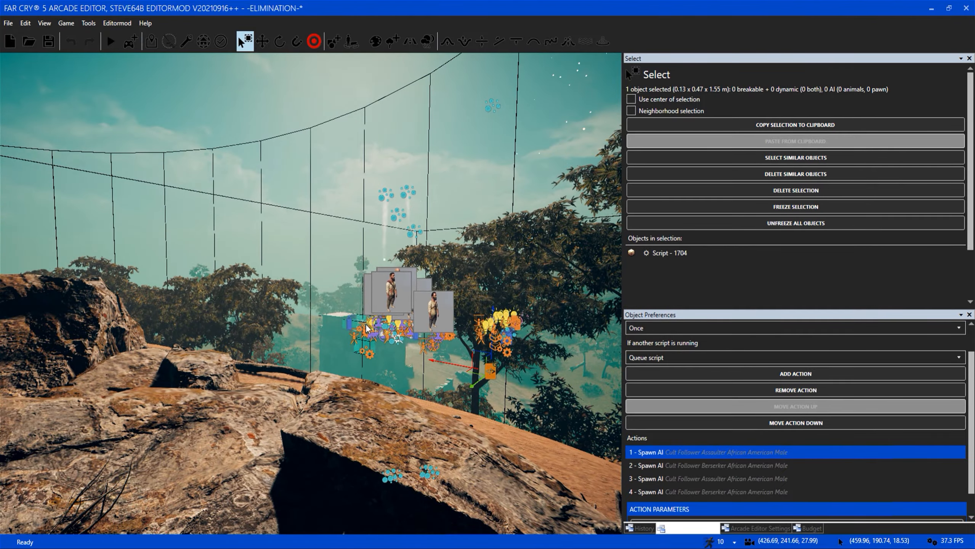
{"action": "key", "text": "d"}
{"action": "key", "text": "d"}
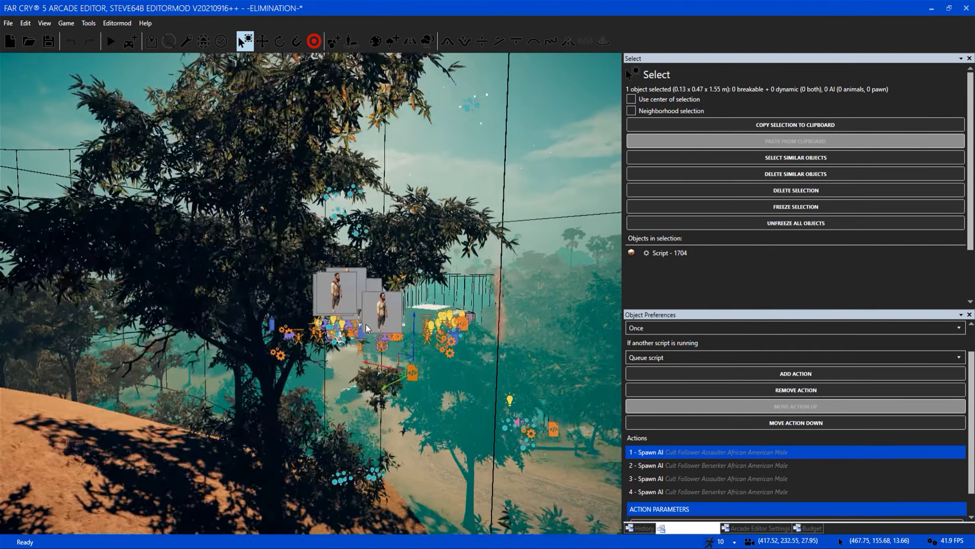
{"action": "key", "text": "w"}
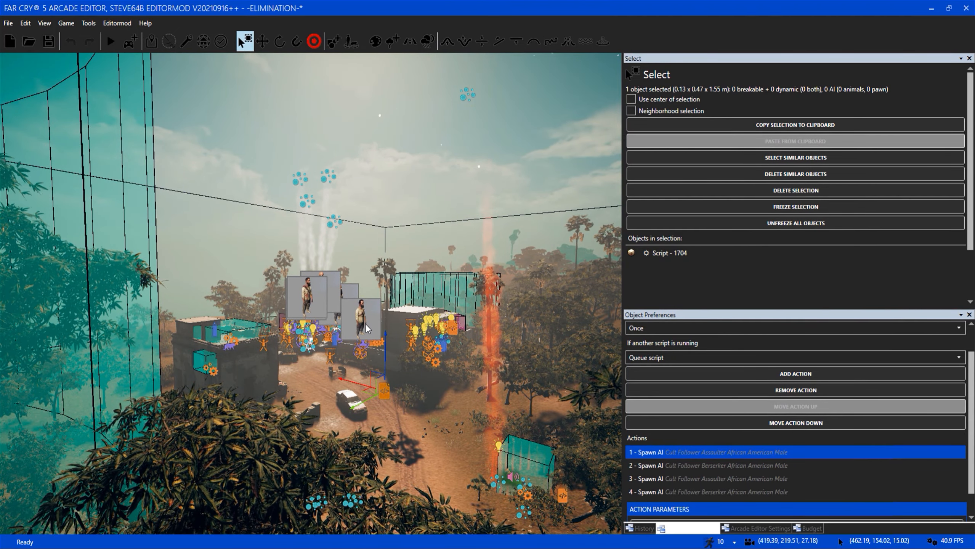
{"action": "key", "text": "w"}
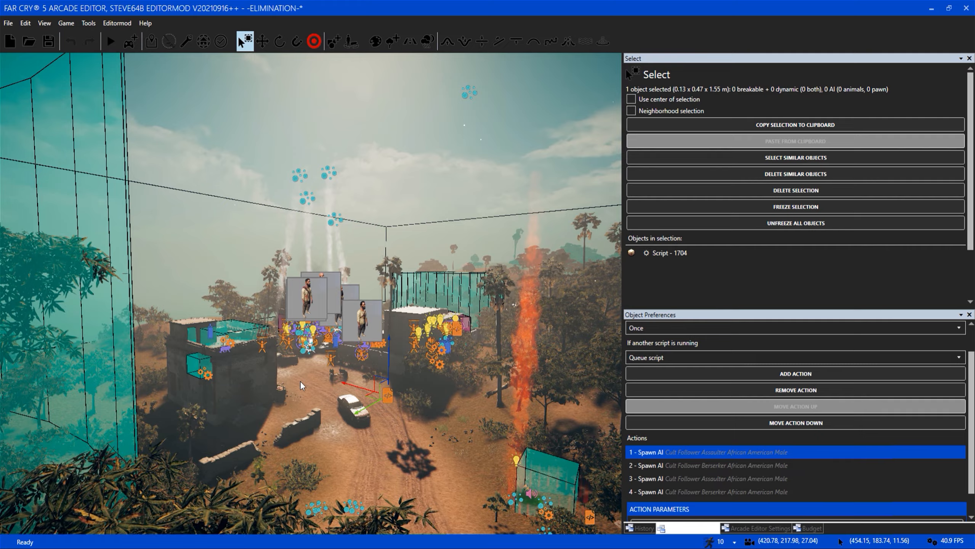
{"action": "left_click", "coordinate": [300, 380]}
{"action": "key", "text": "w"}
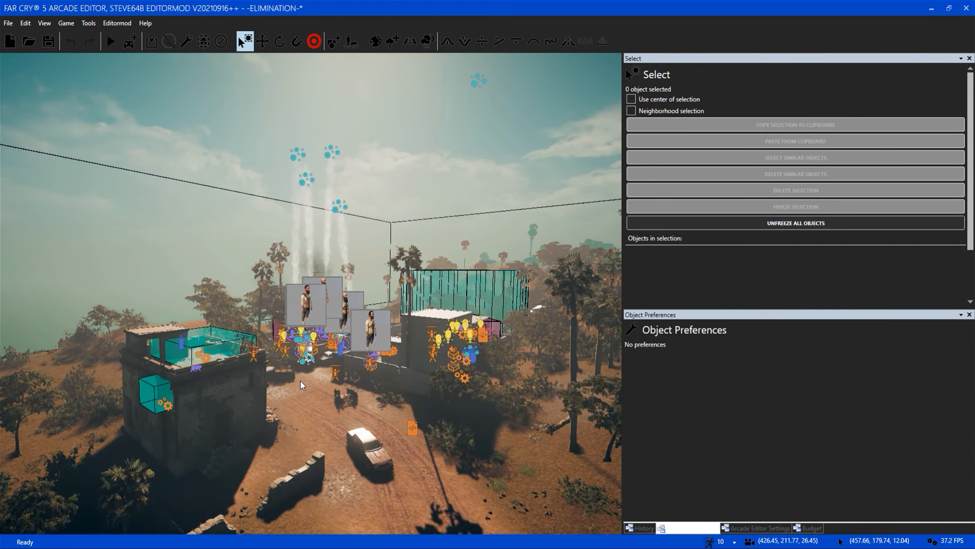
Turn off Show scripting and turn on Show Control Zones with the whole area in view from above.
{"action": "right_click_drag", "start_coordinate": [300, 380], "coordinate": [298, 434]}
{"action": "key", "text": "s"}
{"action": "key", "text": "s"}
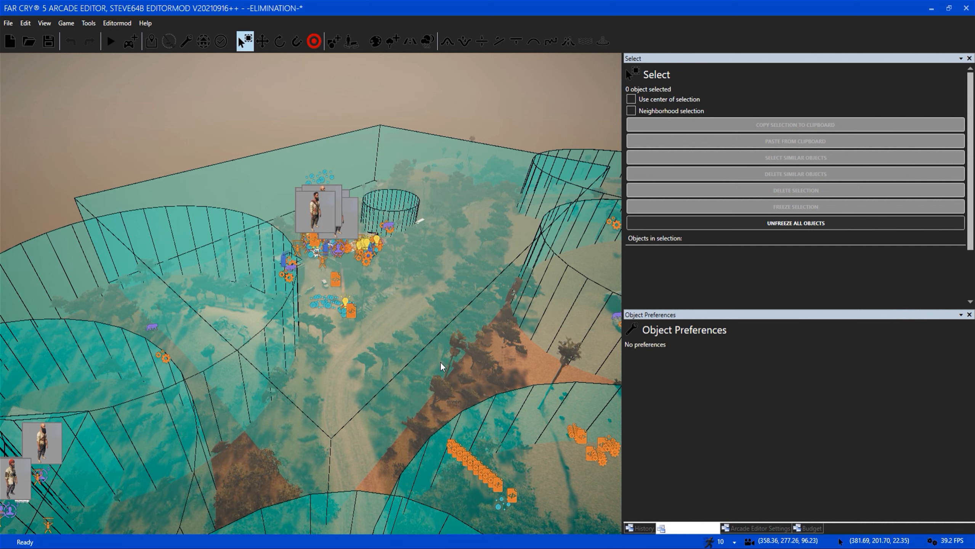
{"action": "key", "text": "w"}
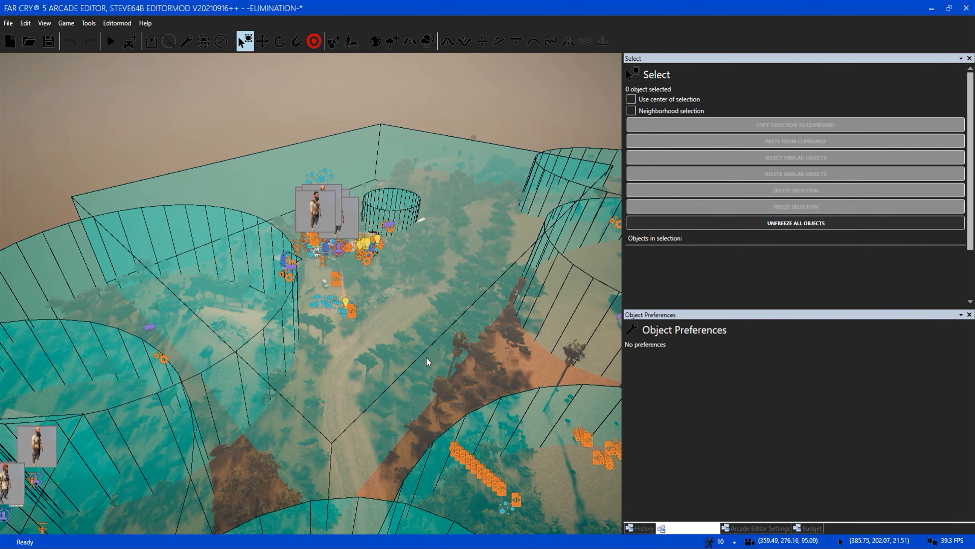
{"action": "left_click", "coordinate": [749, 528]}
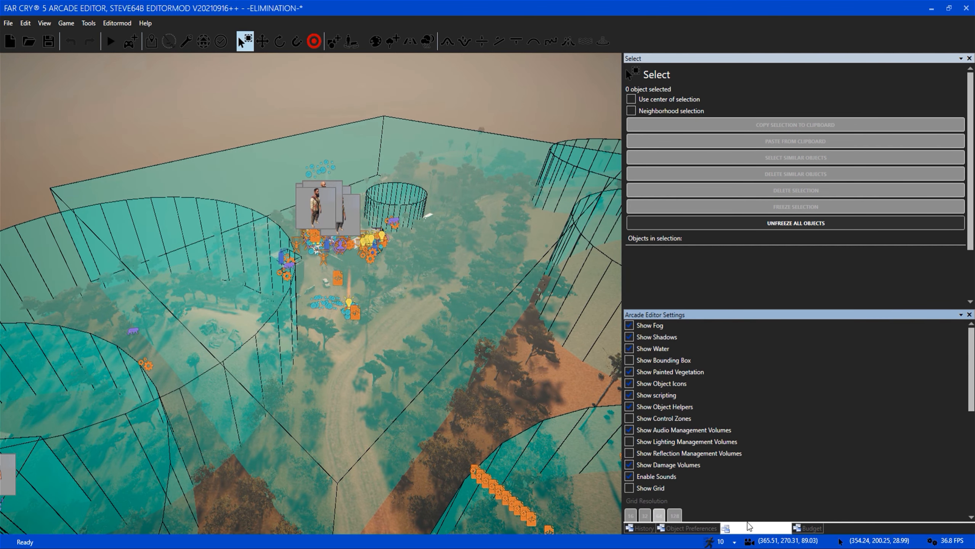
{"action": "left_click", "coordinate": [666, 394]}
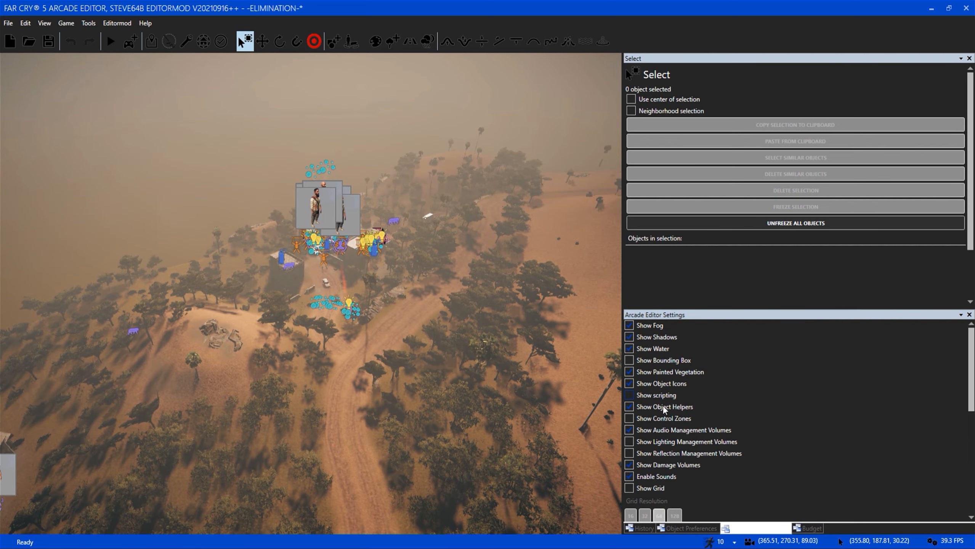
{"action": "left_click", "coordinate": [660, 419]}
Examine the large cylindrical control zone around the compound from several sides.
{"action": "key", "text": "w"}
{"action": "right_click_drag", "start_coordinate": [426, 419], "coordinate": [418, 390]}
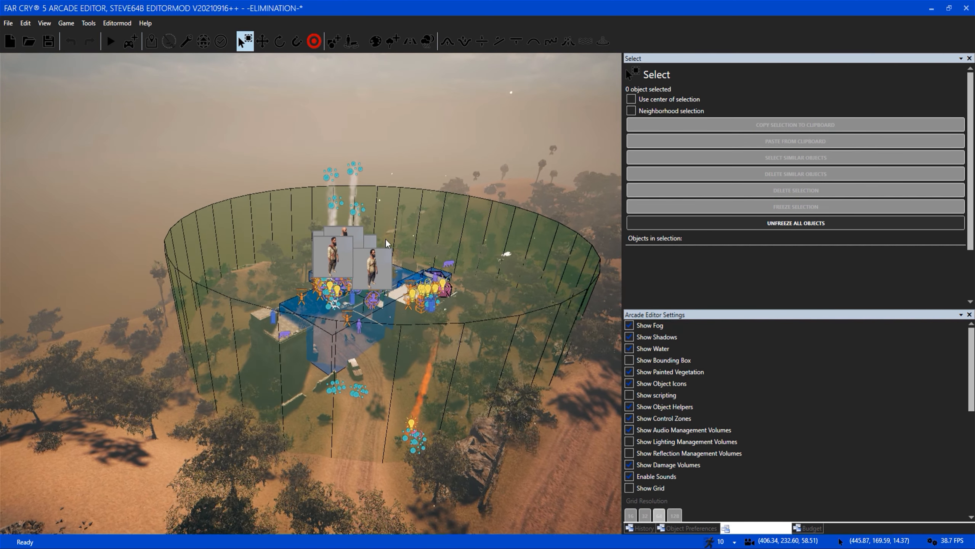
{"action": "key", "text": "w"}
{"action": "key", "text": "d"}
{"action": "right_click_drag", "start_coordinate": [507, 383], "coordinate": [499, 384]}
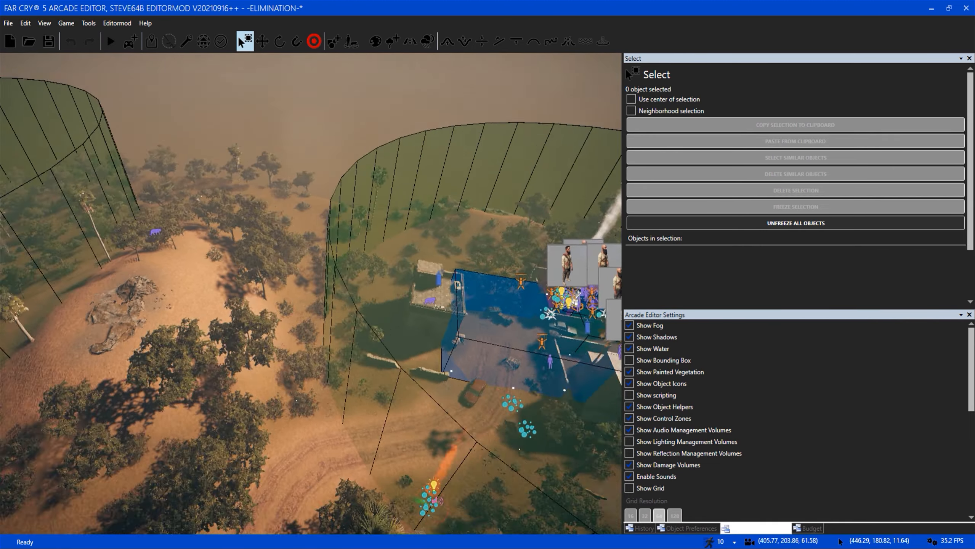
{"action": "key", "text": "d"}
{"action": "key", "text": "w"}
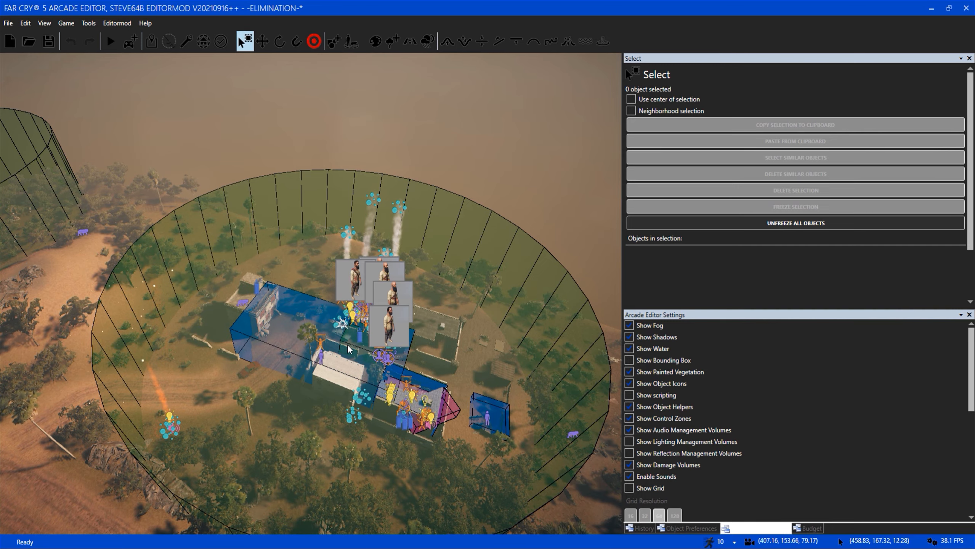
{"action": "key", "text": "w"}
{"action": "key", "text": "a"}
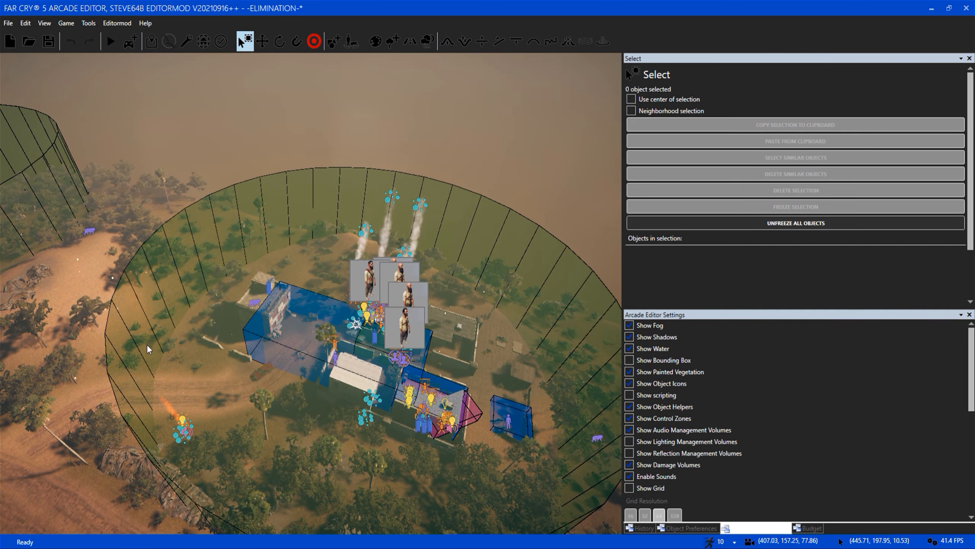
Examine the blue box zones over the compound's buildings from above and from the dirt road entrance.
{"action": "key", "text": "d"}
{"action": "right_click_drag", "start_coordinate": [426, 285], "coordinate": [386, 297]}
{"action": "key", "text": "w"}
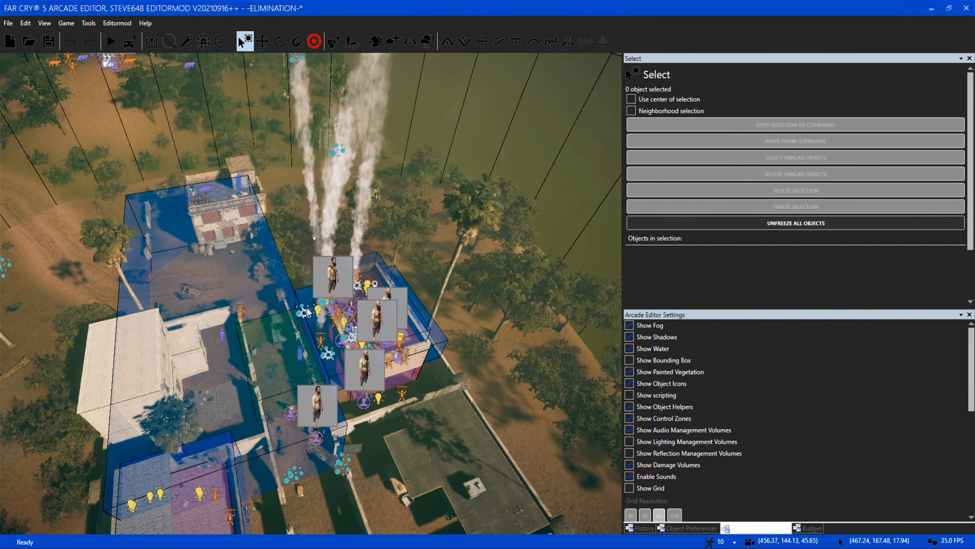
{"action": "key", "text": "s"}
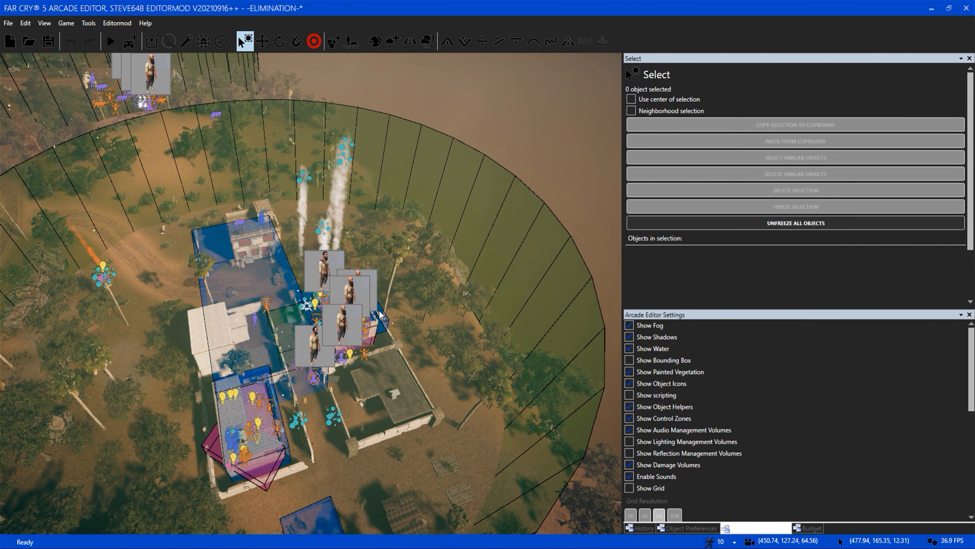
{"action": "key", "text": "a"}
{"action": "key", "text": "s"}
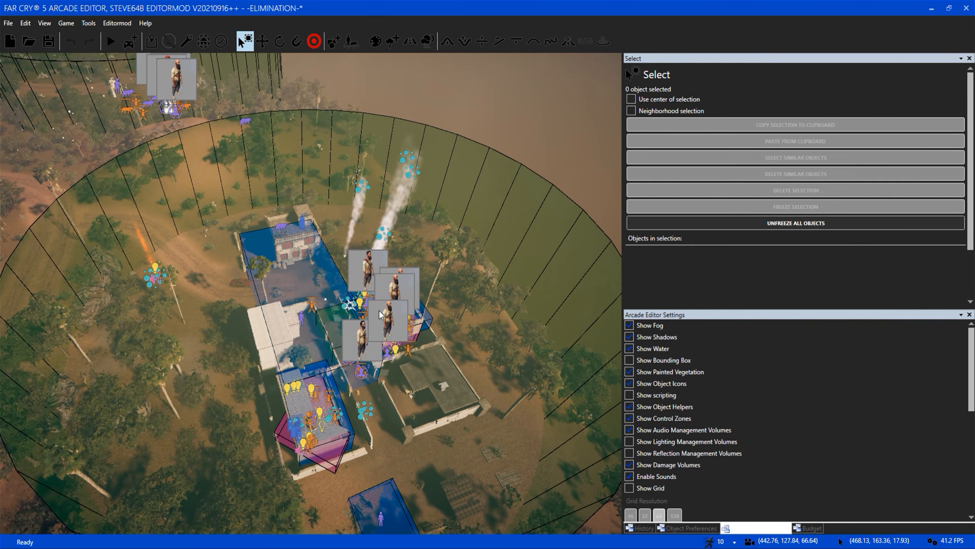
{"action": "key", "text": "s"}
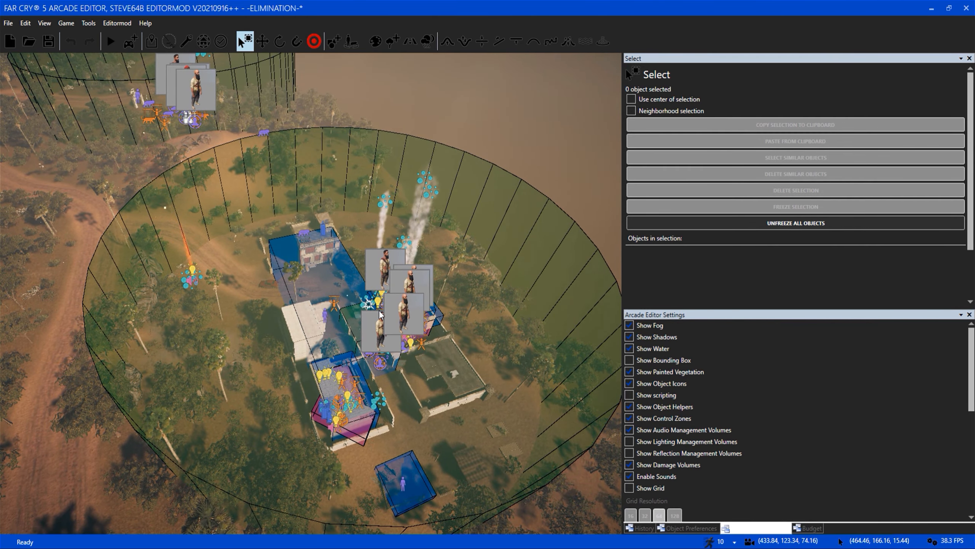
{"action": "key", "text": "a"}
{"action": "key", "text": "w"}
{"action": "mouse_move", "coordinate": [304, 383]}
{"action": "right_mouse_down"}
{"action": "mouse_move", "coordinate": [330, 359]}
{"action": "mouse_move", "coordinate": [307, 380]}
{"action": "mouse_move", "coordinate": [316, 389]}
{"action": "right_mouse_up"}
{"action": "key", "text": "w"}
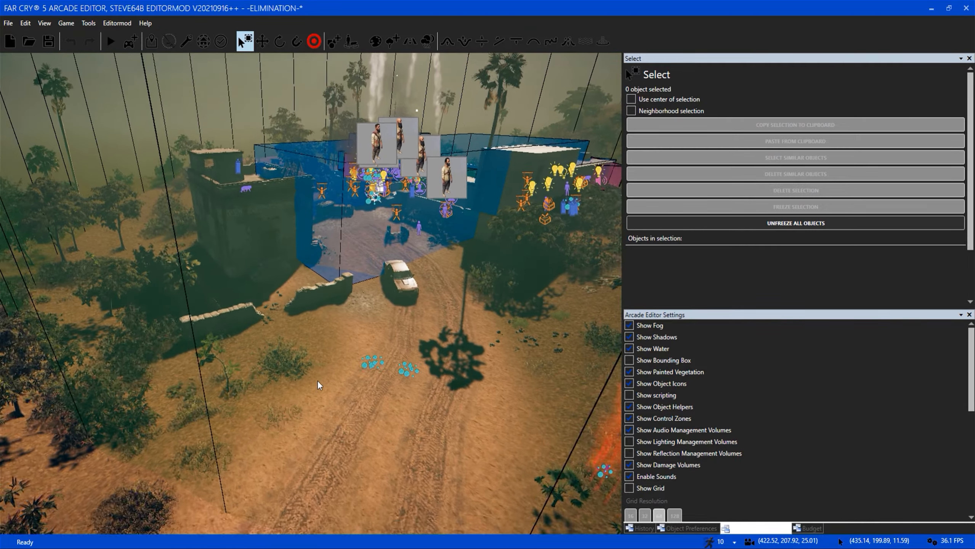
{"action": "key", "text": "s"}
{"action": "right_click_drag", "start_coordinate": [318, 378], "coordinate": [355, 353]}
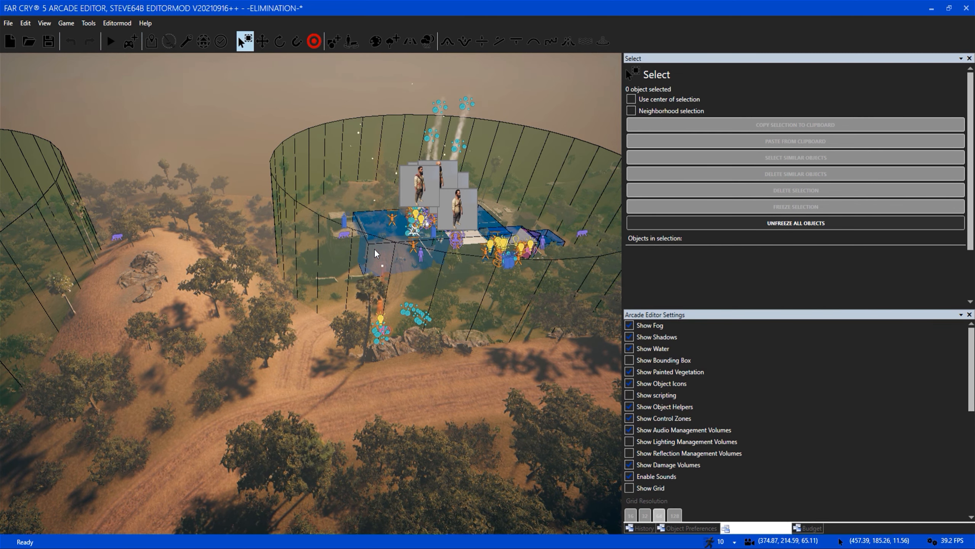
Examine the zones and AI spawn points around the burning house and its walled gate at close range.
{"action": "key", "text": "w"}
{"action": "mouse_move", "coordinate": [374, 248]}
{"action": "right_mouse_down"}
{"action": "mouse_move", "coordinate": [353, 293]}
{"action": "mouse_move", "coordinate": [391, 245]}
{"action": "right_mouse_up"}
{"action": "key", "text": "w"}
{"action": "key", "text": "w"}
{"action": "key", "text": "a"}
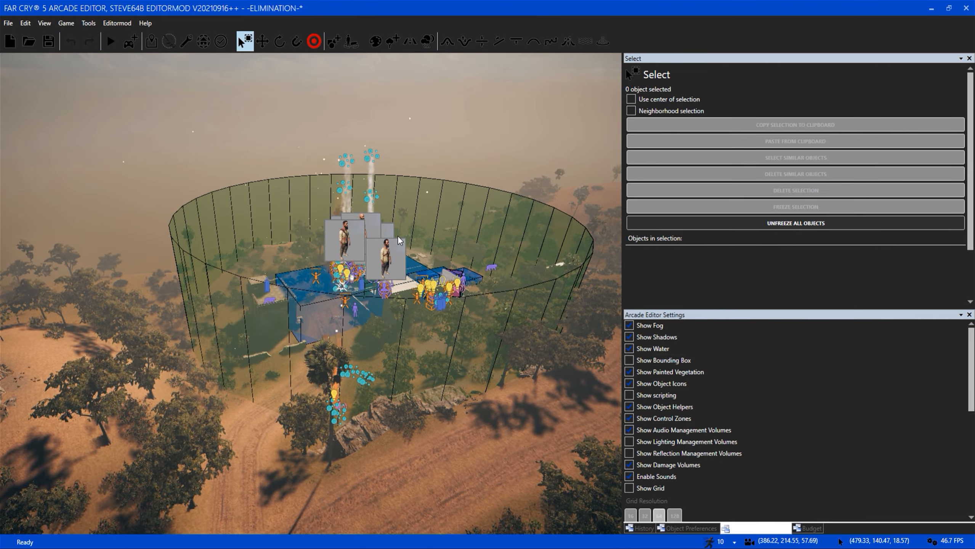
{"action": "key", "text": "w"}
{"action": "key", "text": "w"}
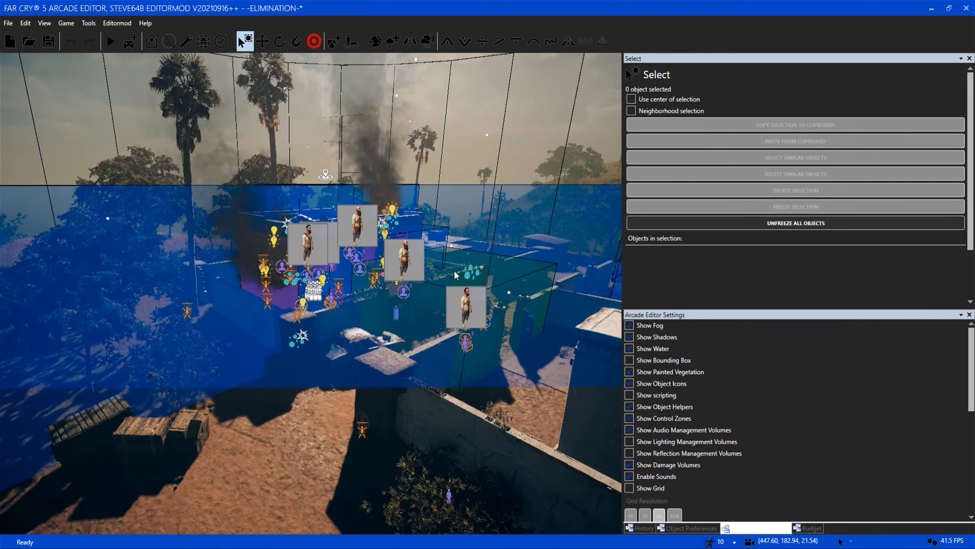
{"action": "key", "text": "w"}
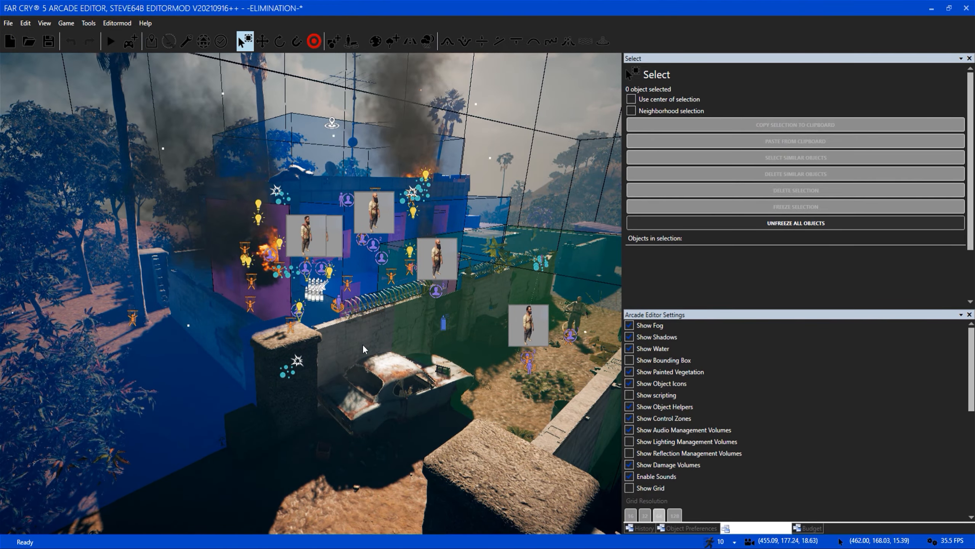
{"action": "right_click_drag", "start_coordinate": [374, 337], "coordinate": [387, 367]}
{"action": "key", "text": "w"}
{"action": "right_click_drag", "start_coordinate": [407, 118], "coordinate": [399, 57]}
{"action": "key", "text": "s"}
{"action": "key", "text": "w"}
{"action": "right_click_drag", "start_coordinate": [349, 385], "coordinate": [239, 415]}
{"action": "key", "text": "d"}
{"action": "right_click_drag", "start_coordinate": [395, 384], "coordinate": [394, 327]}
{"action": "key", "text": "a"}
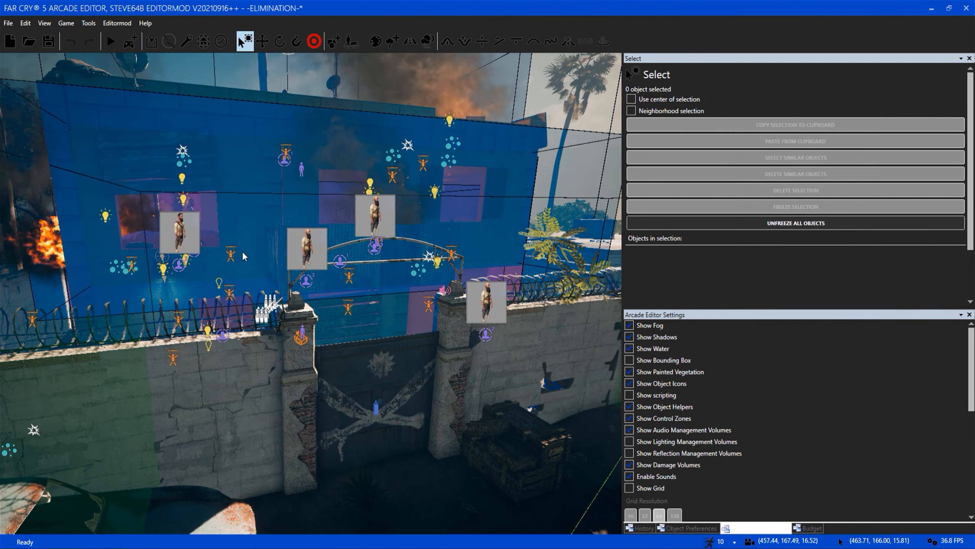
Select the Mother Canister object hidden below the terrain under the compound and show its object preferences.
{"action": "key", "text": "a"}
{"action": "key", "text": "s"}
{"action": "right_click_drag", "start_coordinate": [295, 340], "coordinate": [269, 426]}
{"action": "key", "text": "w"}
{"action": "key", "text": "w"}
{"action": "right_click_drag", "start_coordinate": [311, 293], "coordinate": [283, 320]}
{"action": "key", "text": "w"}
{"action": "right_click_drag", "start_coordinate": [307, 376], "coordinate": [319, 325]}
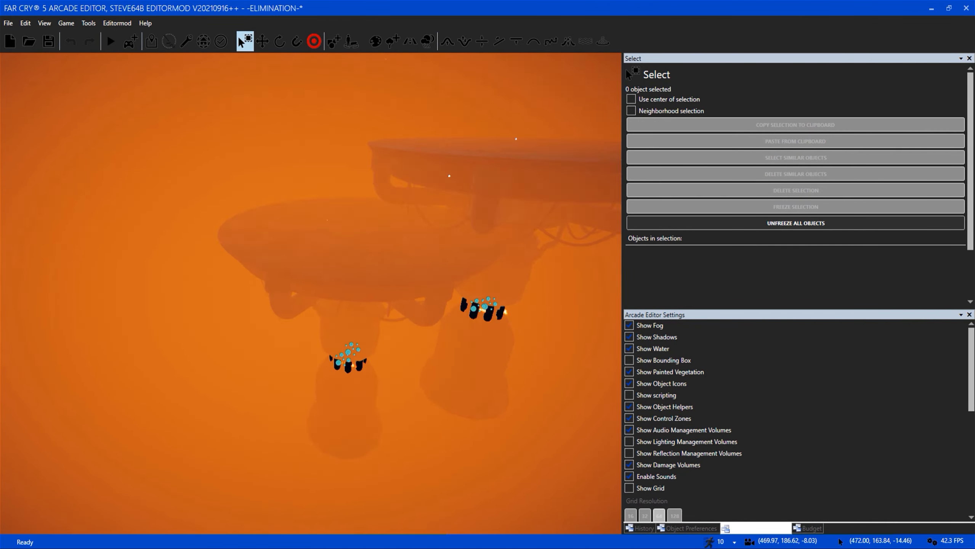
{"action": "key", "text": "2"}
{"action": "left_click", "coordinate": [383, 226]}
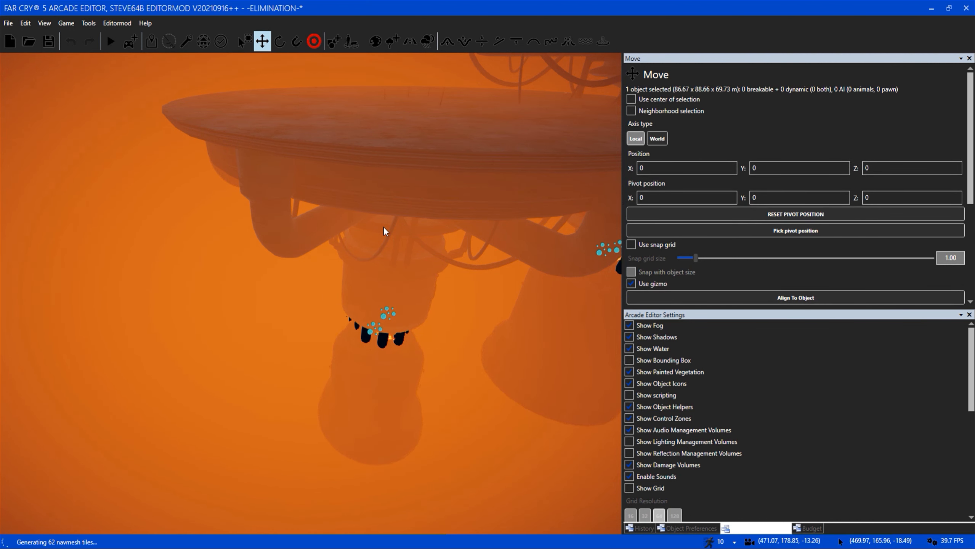
{"action": "key", "text": "Caps_Lock"}
{"action": "key", "text": "1"}
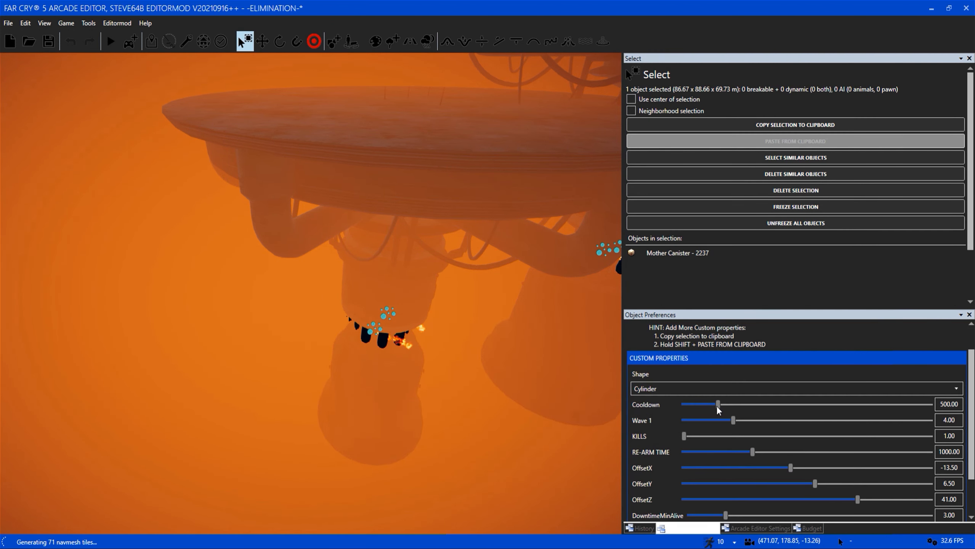
Review the Mother Canister's custom properties, such as Cooldown, Wave 1, KILLS and RE-ARM TIME, and view the compound from above.
{"action": "scroll", "coordinate": [883, 403], "scroll_direction": "down", "scroll_amount": 2}
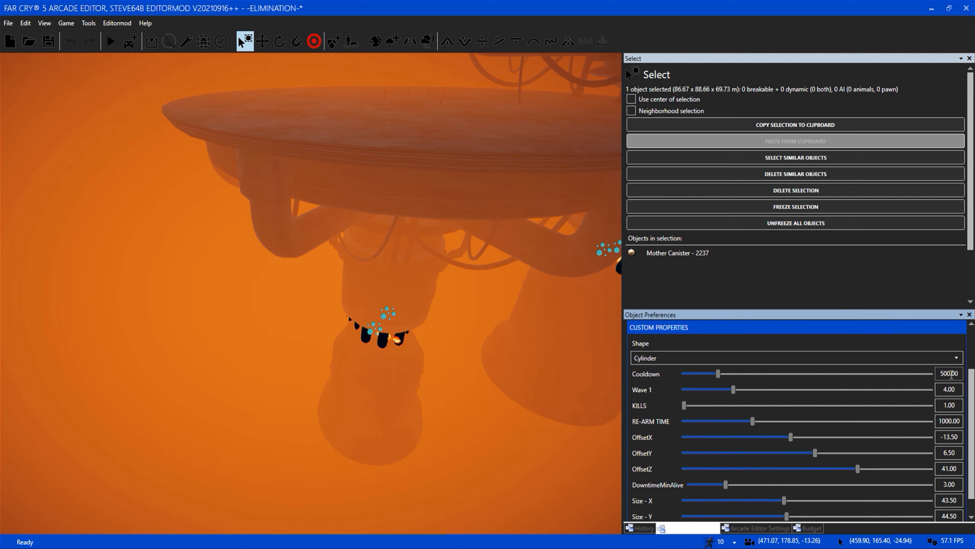
{"action": "scroll", "coordinate": [363, 349], "scroll_direction": "down", "scroll_amount": 10}
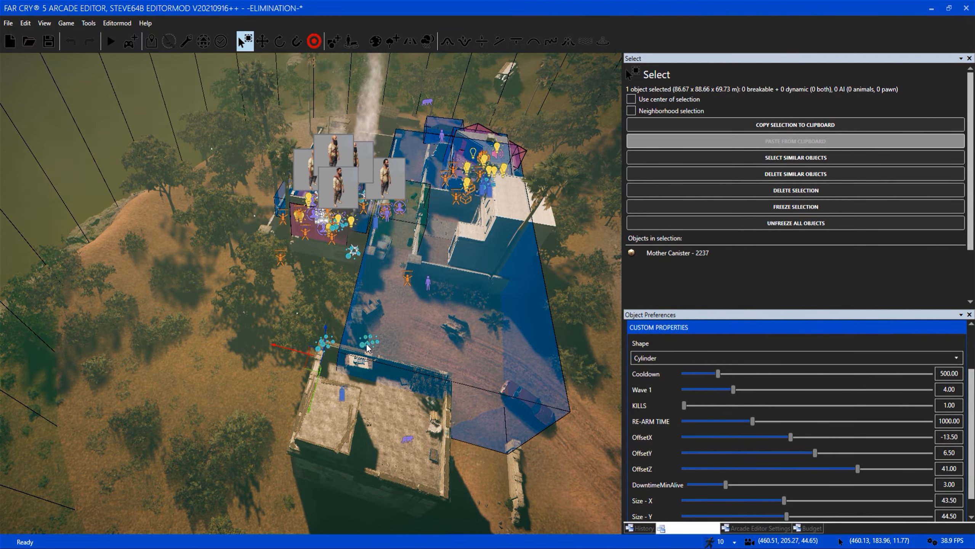
{"action": "scroll", "coordinate": [366, 343], "scroll_direction": "up", "scroll_amount": 1}
{"action": "scroll", "coordinate": [366, 343], "scroll_direction": "up", "scroll_amount": 1}
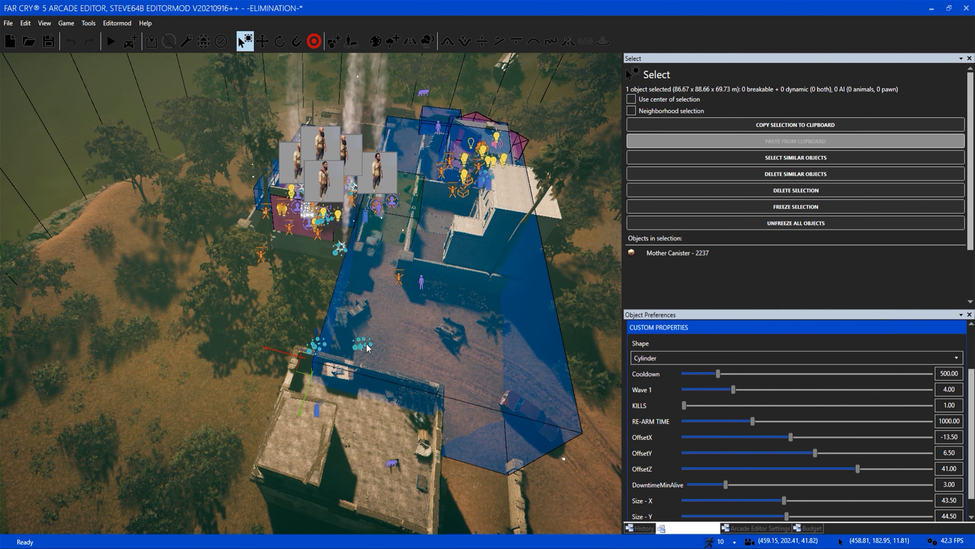
{"action": "scroll", "coordinate": [367, 348], "scroll_direction": "down", "scroll_amount": 1}
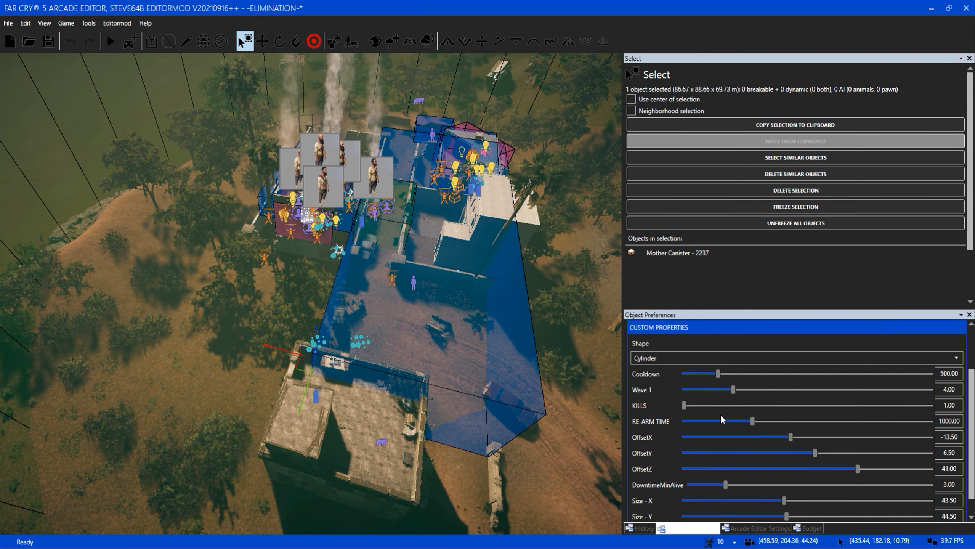
{"action": "key", "text": "a"}
{"action": "key", "text": "w"}
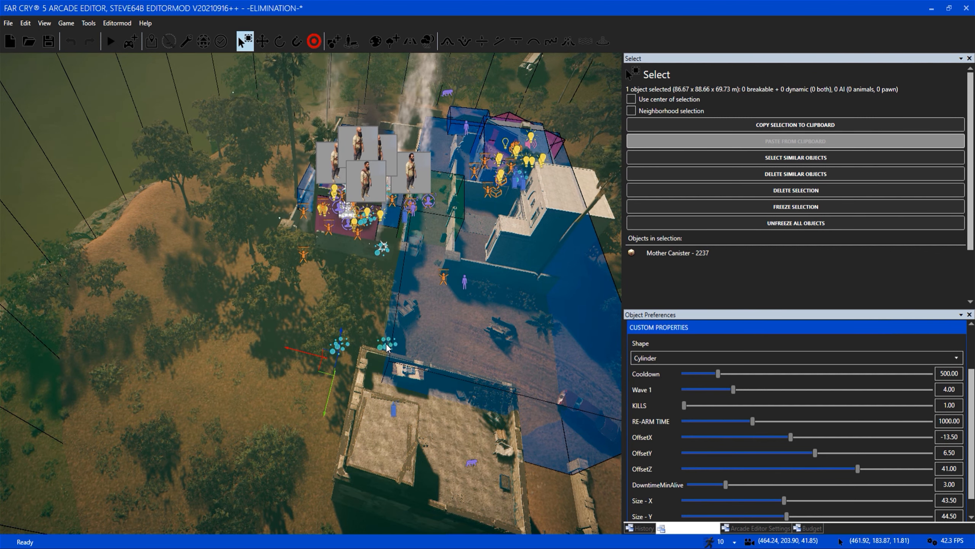
Fly from above the compound down below the terrain to reach the hidden Mother Canister model.
{"action": "key", "text": "w"}
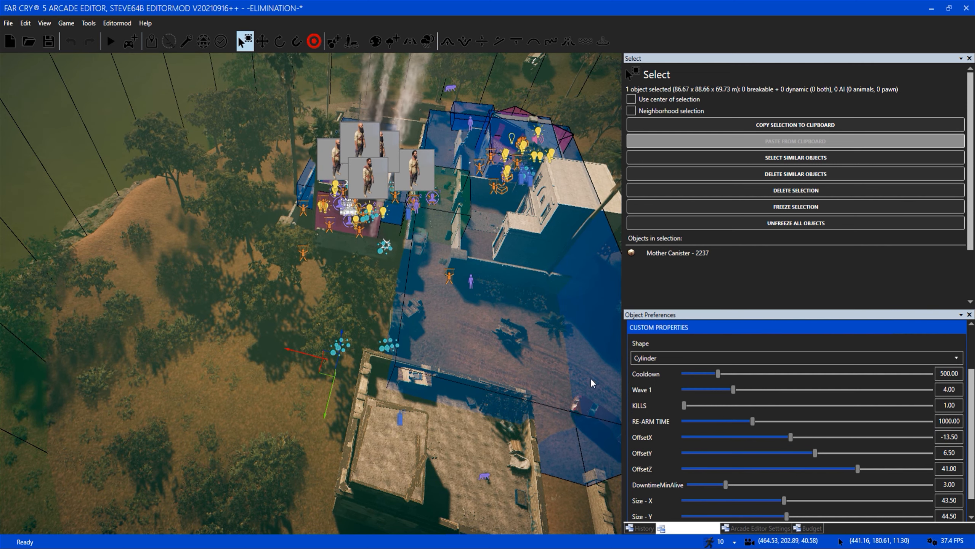
{"action": "key", "text": "w"}
{"action": "right_click_drag", "start_coordinate": [409, 354], "coordinate": [395, 344]}
{"action": "scroll", "coordinate": [395, 344], "scroll_direction": "up", "scroll_amount": 8}
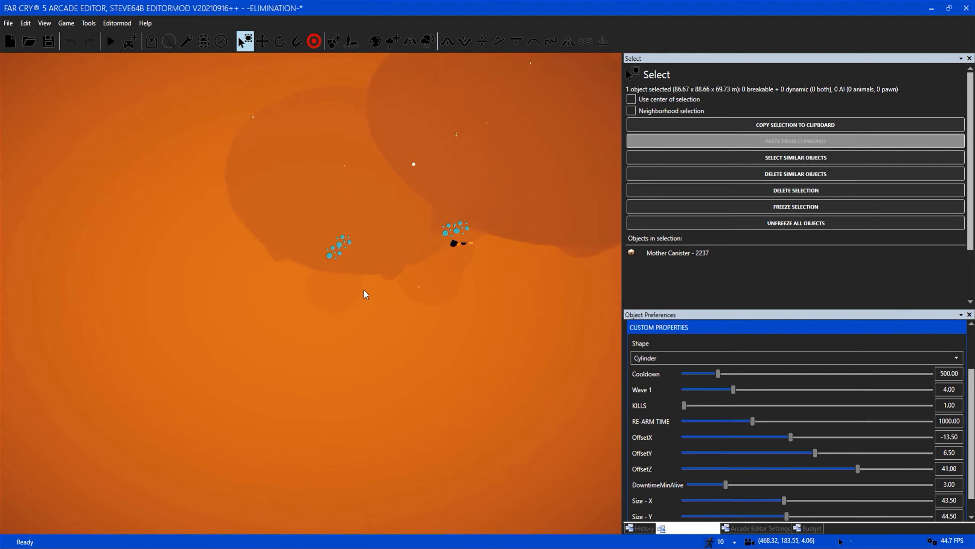
{"action": "key", "text": "w"}
{"action": "mouse_move", "coordinate": [363, 289]}
{"action": "right_mouse_down"}
{"action": "mouse_move", "coordinate": [392, 294]}
{"action": "mouse_move", "coordinate": [367, 286]}
{"action": "right_mouse_up"}
{"action": "key", "text": "s"}
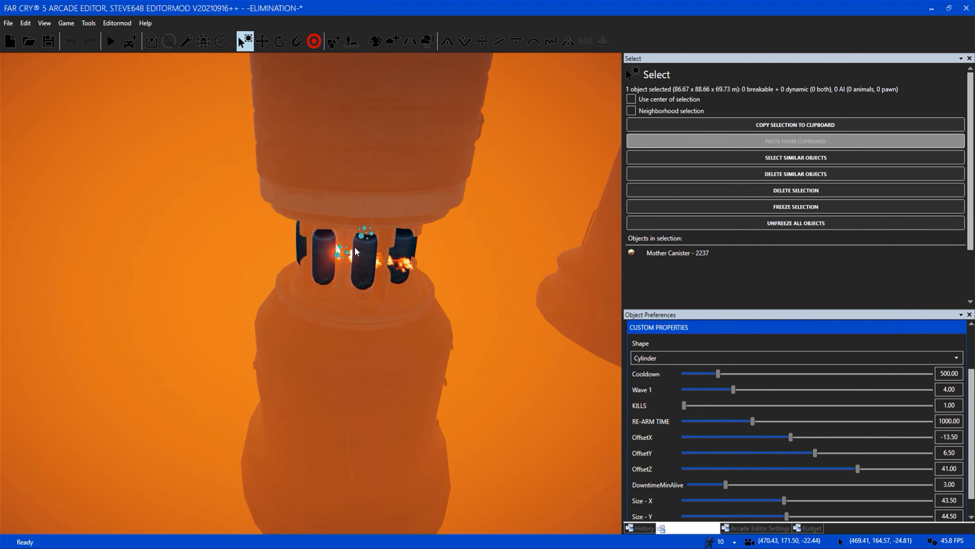
Examine the Mother Canister model's blue glass tubes and the effects around them at close range.
{"action": "key", "text": "d"}
{"action": "right_click_drag", "start_coordinate": [354, 246], "coordinate": [365, 170]}
{"action": "right_click_drag", "start_coordinate": [336, 283], "coordinate": [336, 287]}
{"action": "key", "text": "s"}
{"action": "right_click_drag", "start_coordinate": [315, 190], "coordinate": [320, 192]}
{"action": "key", "text": "w"}
{"action": "key", "text": "w"}
{"action": "right_click_drag", "start_coordinate": [334, 226], "coordinate": [327, 254]}
{"action": "key", "text": "d"}
{"action": "key", "text": "d"}
{"action": "key", "text": "s"}
{"action": "key", "text": "w"}
{"action": "key", "text": "a"}
{"action": "key", "text": "s"}
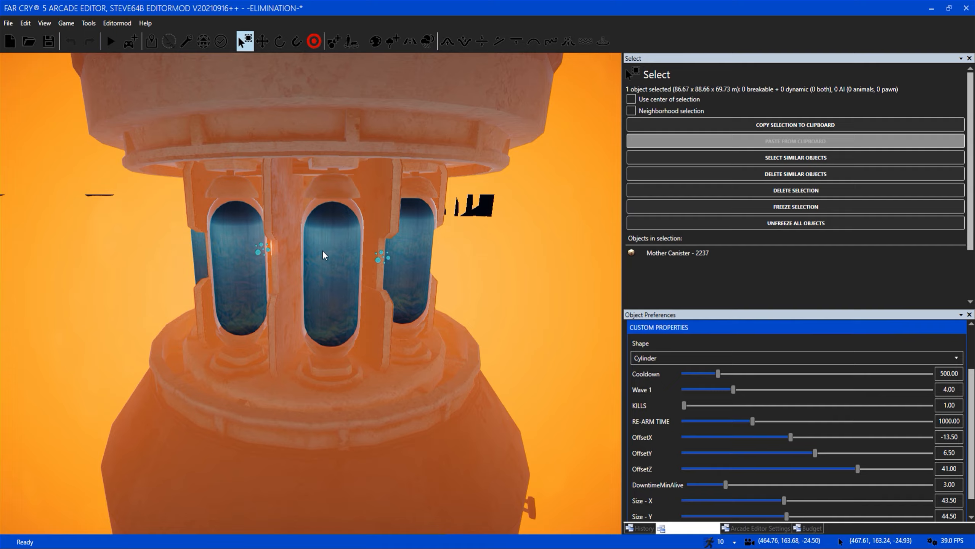
{"action": "key", "text": "s"}
{"action": "right_click_drag", "start_coordinate": [326, 276], "coordinate": [320, 268]}
Deselect the Mother Canister and examine the large green cylinder zone around the compound from high above.
{"action": "key", "text": "s"}
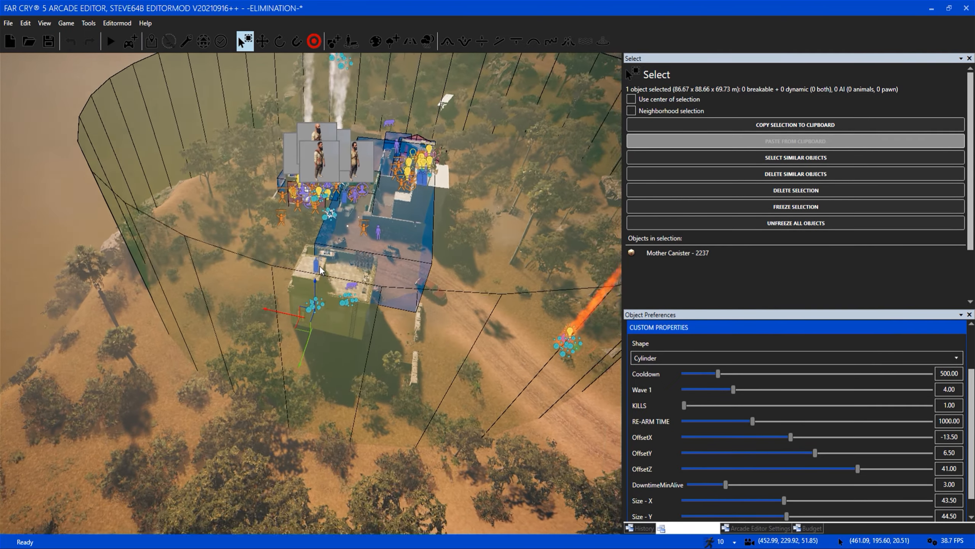
{"action": "key", "text": "d"}
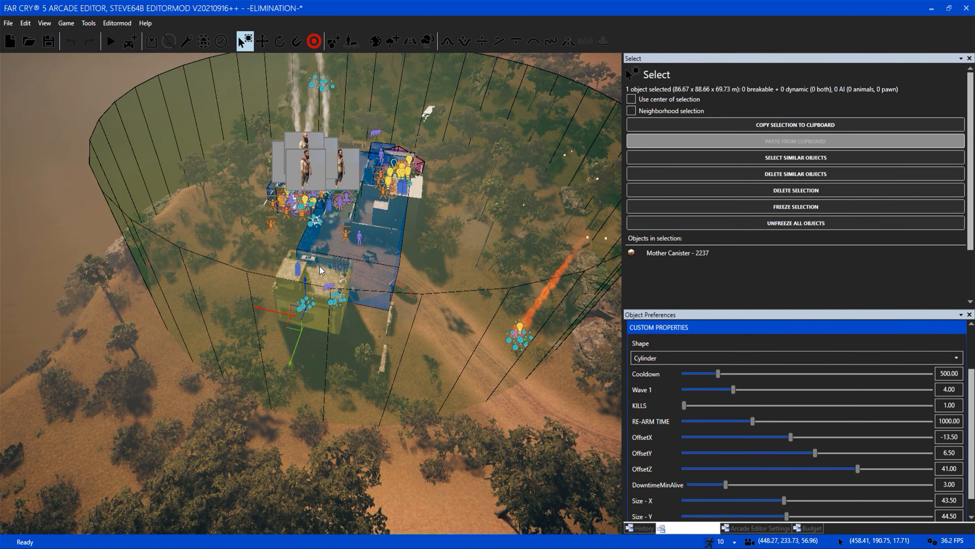
{"action": "key", "text": "w"}
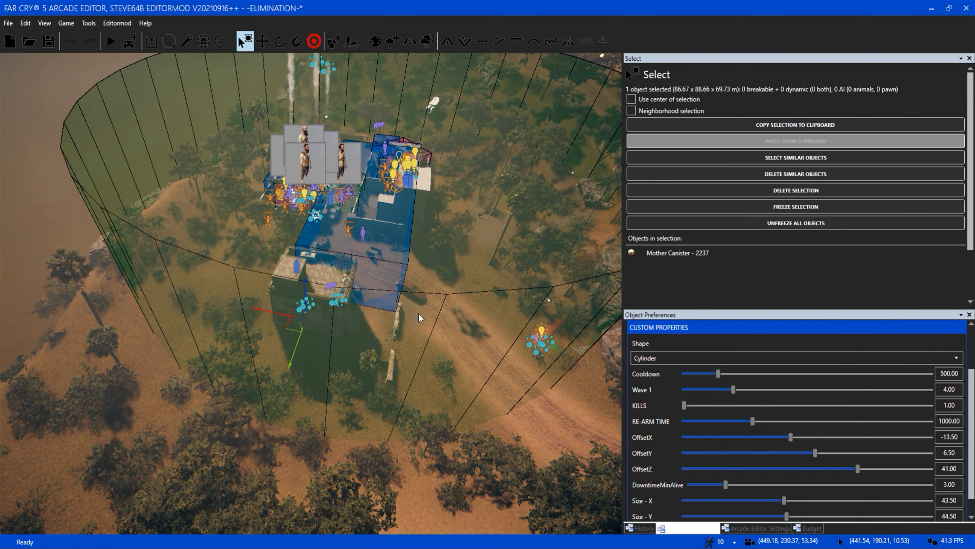
{"action": "key", "text": "w"}
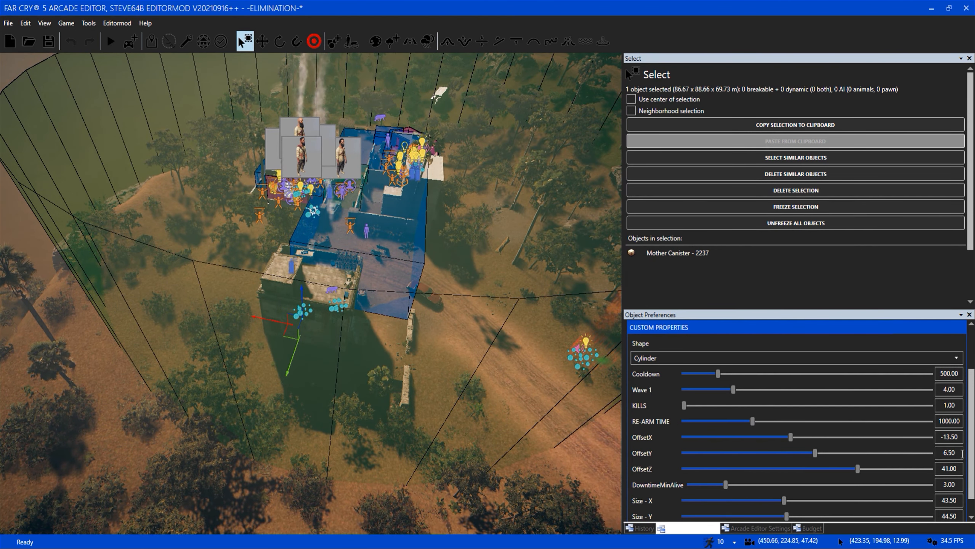
{"action": "left_click", "coordinate": [458, 314]}
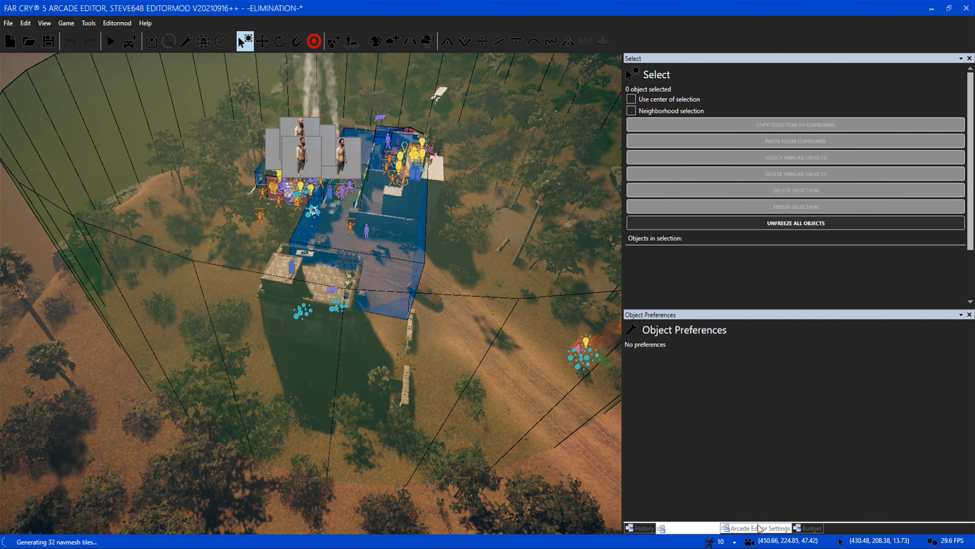
{"action": "key", "text": "s"}
{"action": "right_click_drag", "start_coordinate": [441, 413], "coordinate": [441, 413]}
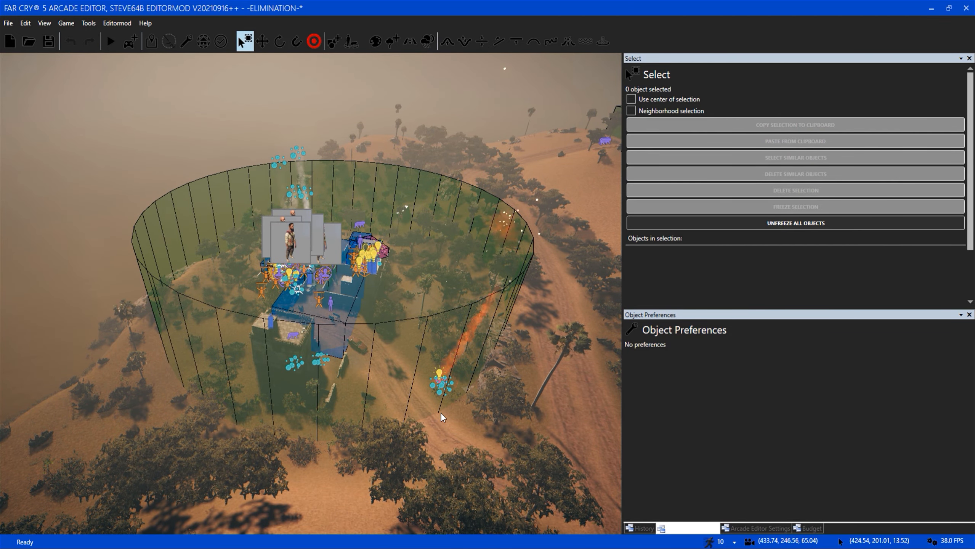
{"action": "key", "text": "w"}
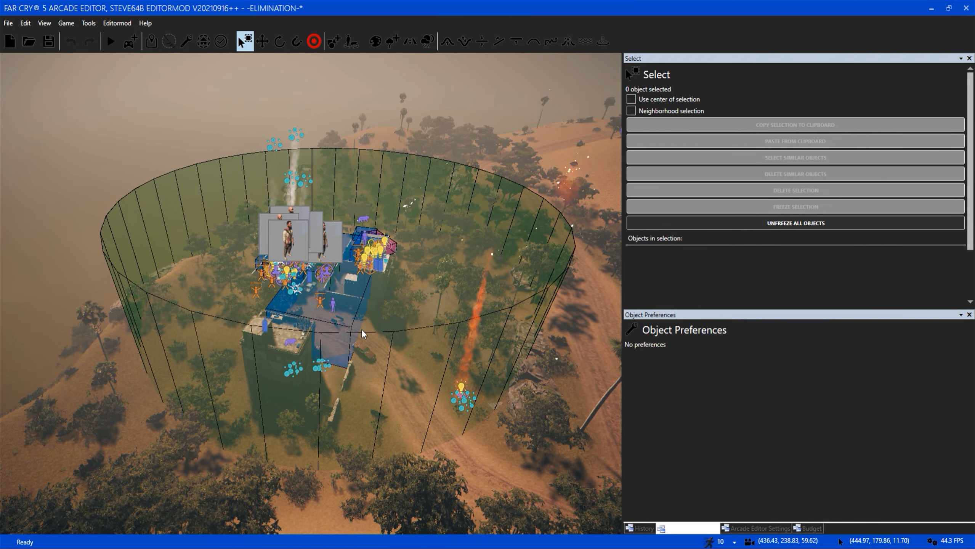
{"action": "key", "text": "w"}
{"action": "key", "text": "s"}
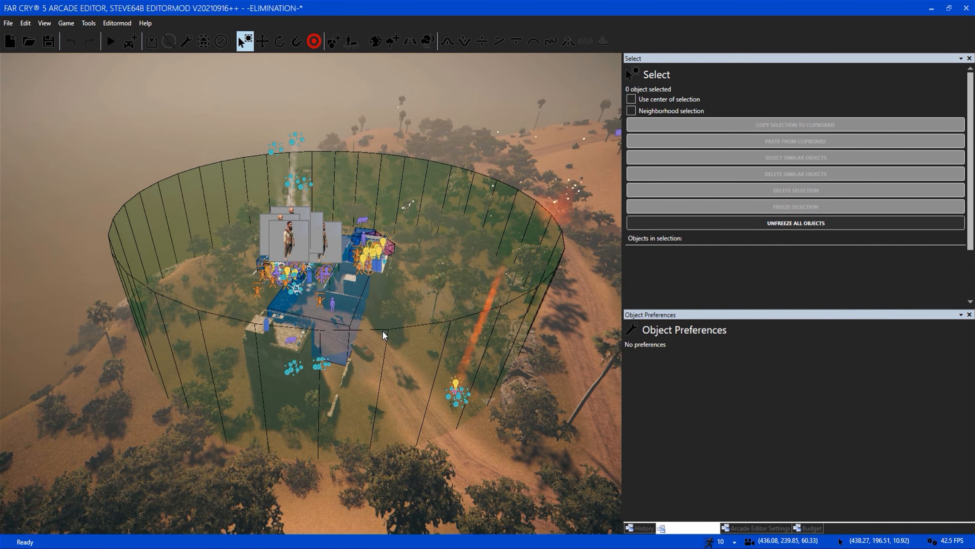
{"action": "key", "text": "s"}
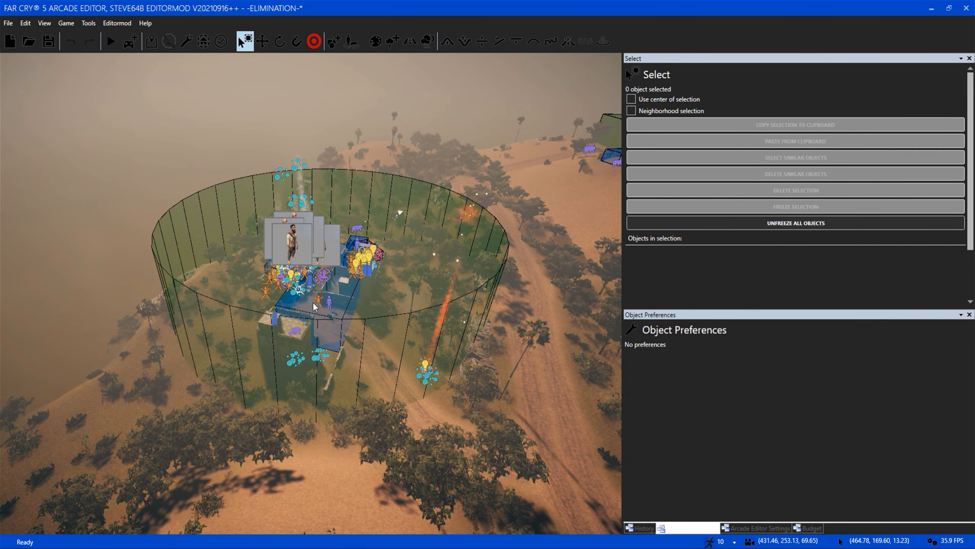
{"action": "key", "text": "a"}
Turn on the display of scripting in the editor settings and fly to the thatched-hut village.
{"action": "left_click", "coordinate": [755, 528]}
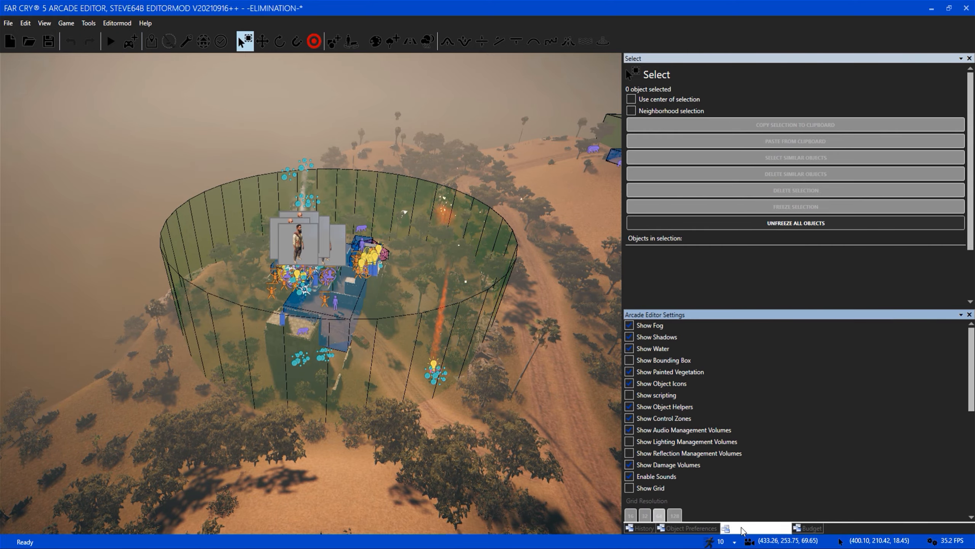
{"action": "left_click", "coordinate": [645, 395]}
{"action": "mouse_move", "coordinate": [373, 424]}
{"action": "right_mouse_down"}
{"action": "mouse_move", "coordinate": [324, 443]}
{"action": "mouse_move", "coordinate": [334, 413]}
{"action": "mouse_move", "coordinate": [353, 427]}
{"action": "mouse_move", "coordinate": [347, 443]}
{"action": "mouse_move", "coordinate": [322, 442]}
{"action": "mouse_move", "coordinate": [316, 465]}
{"action": "mouse_move", "coordinate": [323, 434]}
{"action": "mouse_move", "coordinate": [388, 413]}
{"action": "right_mouse_up"}
{"action": "key", "text": "w"}
{"action": "key", "text": "w"}
{"action": "key", "text": "w"}
{"action": "key", "text": "w"}
{"action": "key", "text": "w"}
{"action": "right_click_drag", "start_coordinate": [341, 453], "coordinate": [338, 443]}
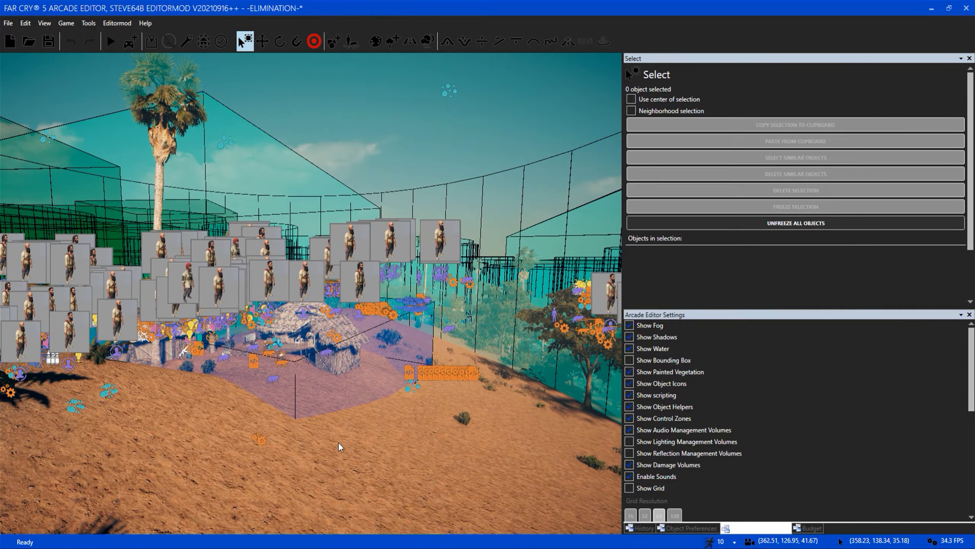
Hide the object icons and look over the village's courtyard between the thatched huts.
{"action": "left_click", "coordinate": [668, 385]}
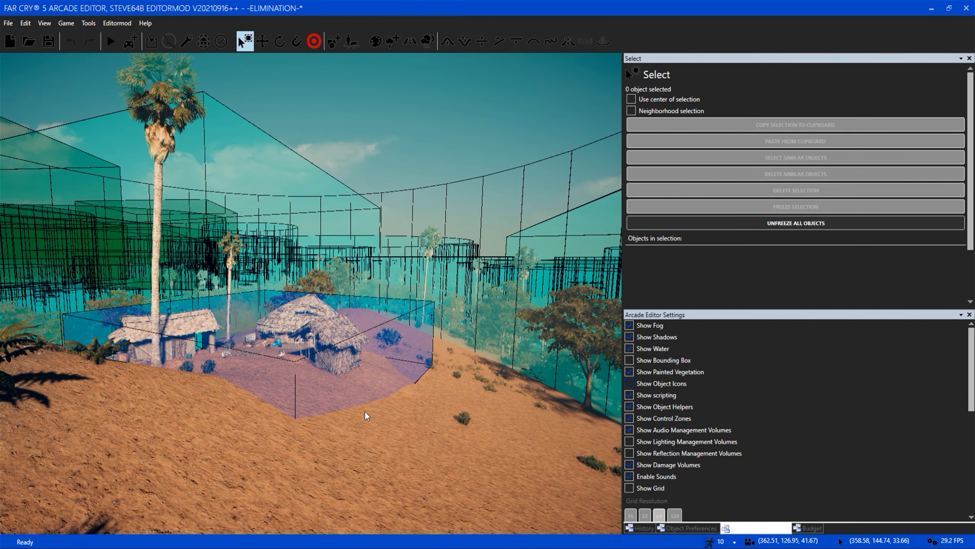
{"action": "key", "text": "w"}
{"action": "right_click_drag", "start_coordinate": [364, 410], "coordinate": [349, 403]}
{"action": "key", "text": "a"}
{"action": "right_click_drag", "start_coordinate": [296, 388], "coordinate": [415, 414]}
{"action": "key", "text": "s"}
{"action": "key", "text": "w"}
{"action": "right_click_drag", "start_coordinate": [359, 359], "coordinate": [424, 336]}
{"action": "key", "text": "w"}
{"action": "key", "text": "s"}
{"action": "key", "text": "w"}
{"action": "key", "text": "s"}
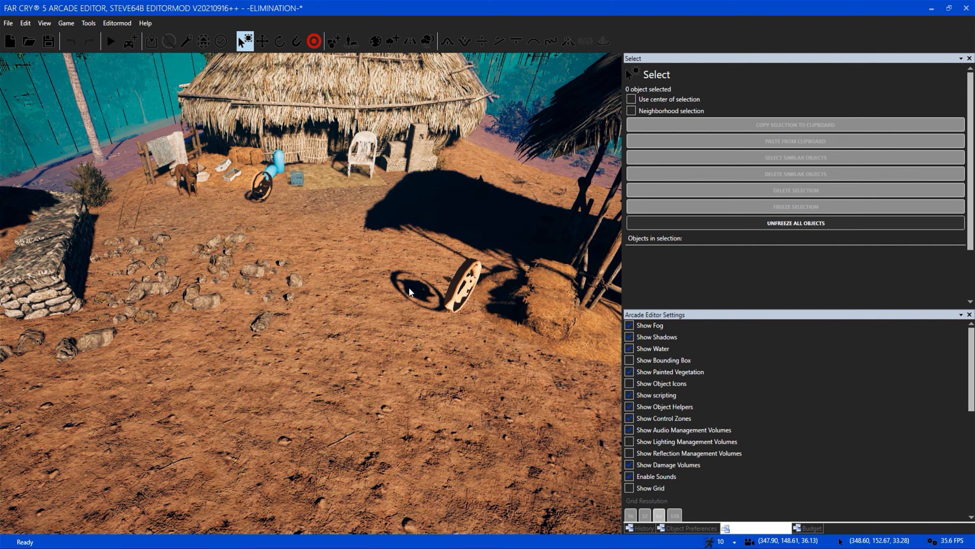
{"action": "key", "text": "s"}
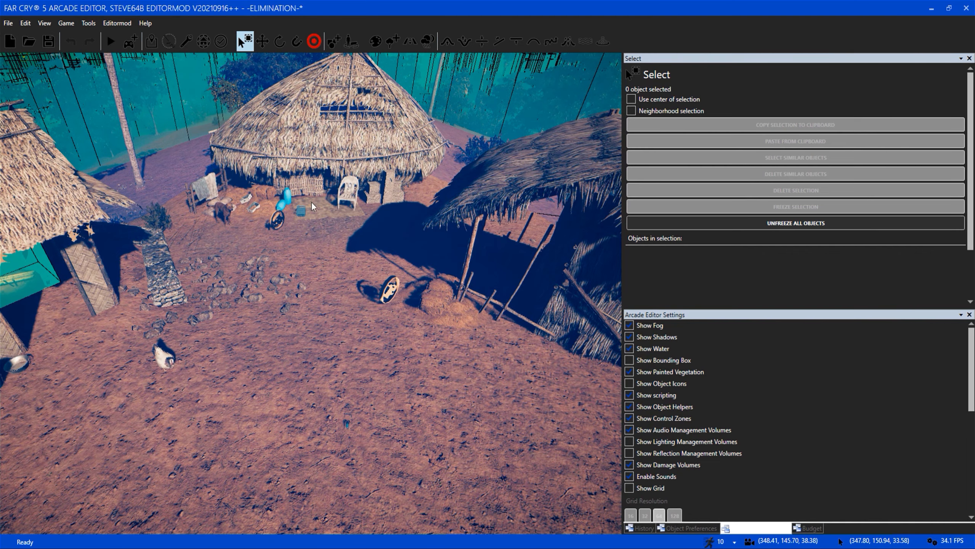
Examine the box zone covering the thatched-hut village from above.
{"action": "key", "text": "s"}
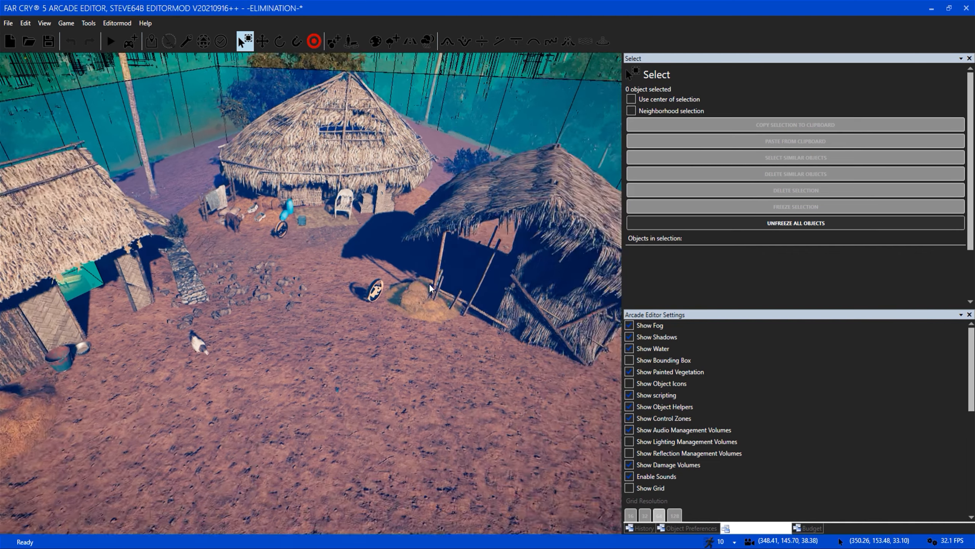
{"action": "key", "text": "d"}
{"action": "right_click_drag", "start_coordinate": [429, 284], "coordinate": [401, 326]}
{"action": "key", "text": "a"}
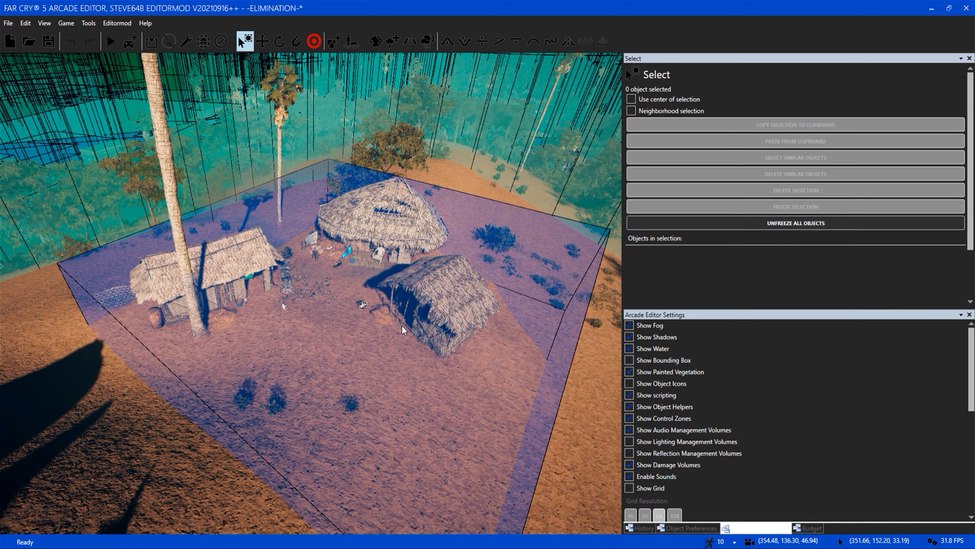
{"action": "key", "text": "s"}
{"action": "key", "text": "a"}
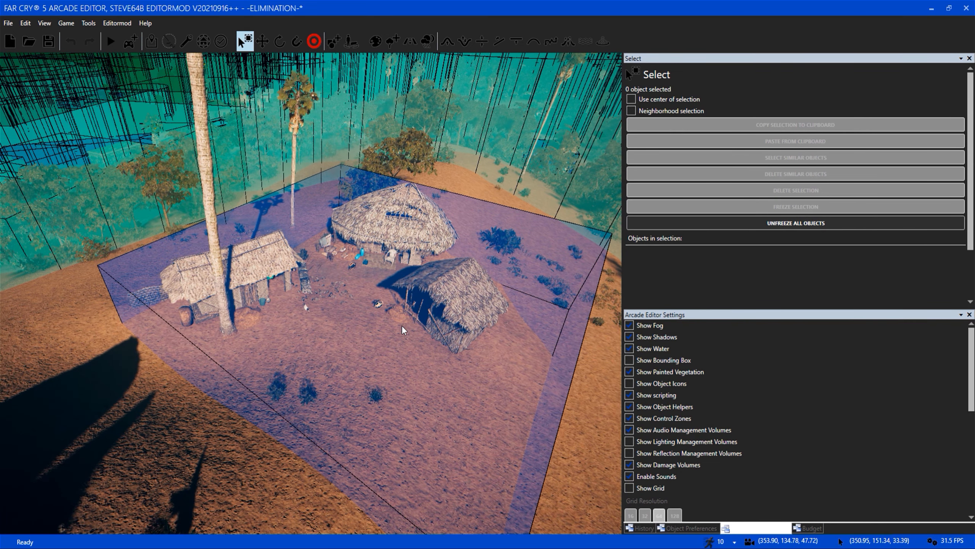
{"action": "key", "text": "w"}
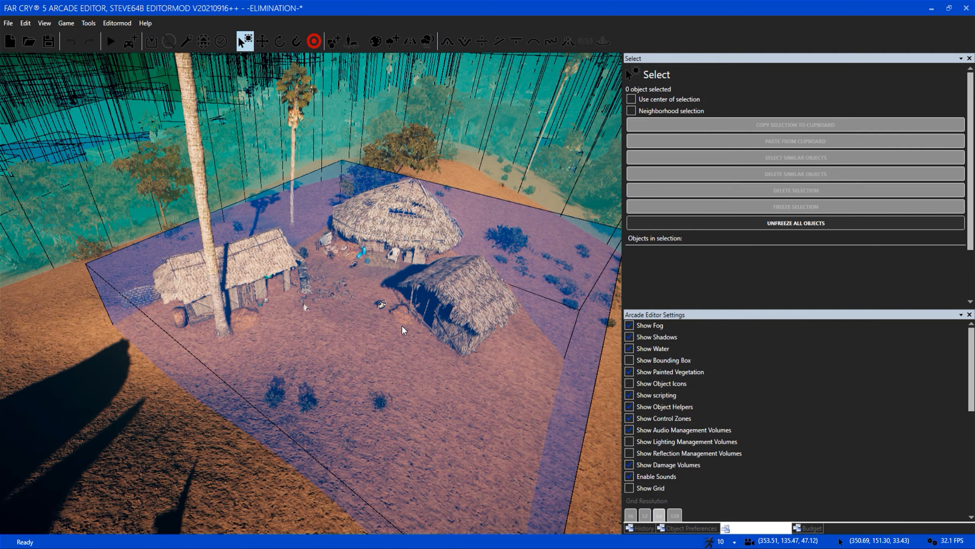
{"action": "key", "text": "d"}
{"action": "right_click_drag", "start_coordinate": [443, 337], "coordinate": [361, 308]}
{"action": "key", "text": "s"}
Inspect the village huts and their surroundings up close from the far side of the courtyard.
{"action": "key", "text": "d"}
{"action": "right_click_drag", "start_coordinate": [433, 330], "coordinate": [271, 298]}
{"action": "key", "text": "w"}
{"action": "right_click_drag", "start_coordinate": [324, 343], "coordinate": [391, 381]}
{"action": "key", "text": "w"}
{"action": "key", "text": "s"}
{"action": "key", "text": "w"}
{"action": "right_click_drag", "start_coordinate": [324, 377], "coordinate": [284, 285]}
{"action": "key", "text": "w"}
{"action": "key", "text": "w"}
{"action": "mouse_move", "coordinate": [382, 311]}
{"action": "right_mouse_down"}
{"action": "mouse_move", "coordinate": [338, 330]}
{"action": "mouse_move", "coordinate": [346, 341]}
{"action": "mouse_move", "coordinate": [382, 310]}
{"action": "right_mouse_up"}
{"action": "key", "text": "s"}
Display the object icons briefly to locate the script on the slope beside the hut, and select that script.
{"action": "left_click", "coordinate": [665, 384]}
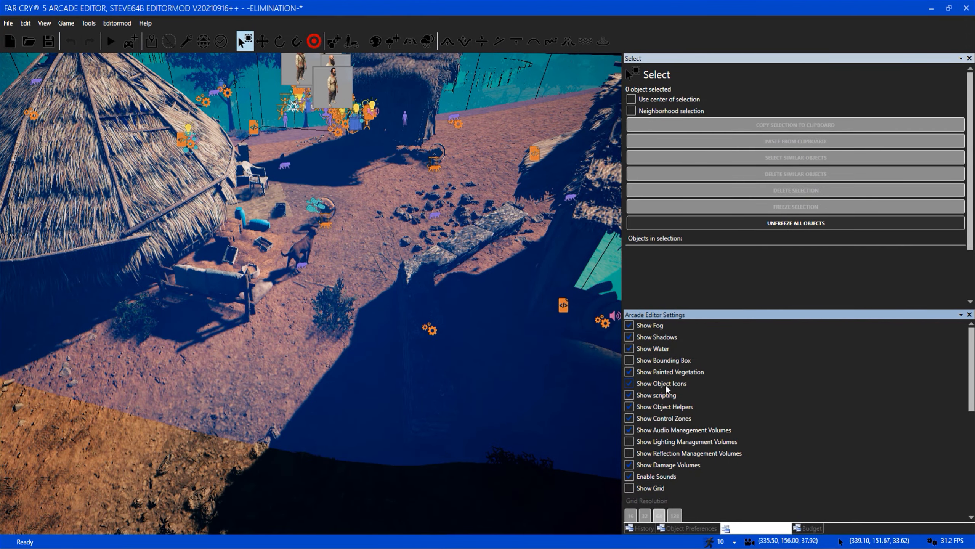
{"action": "right_click_drag", "start_coordinate": [467, 361], "coordinate": [459, 453]}
{"action": "key", "text": "w"}
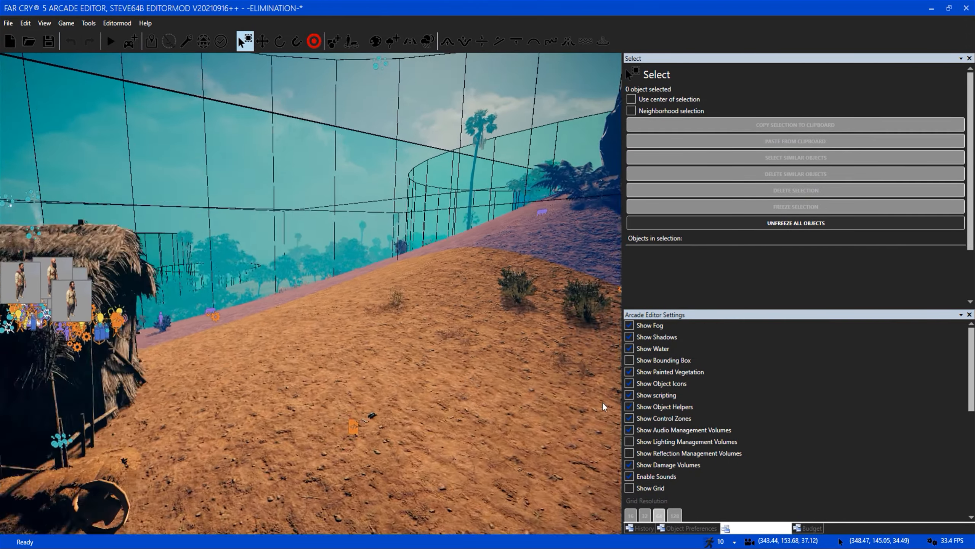
{"action": "left_click", "coordinate": [668, 384]}
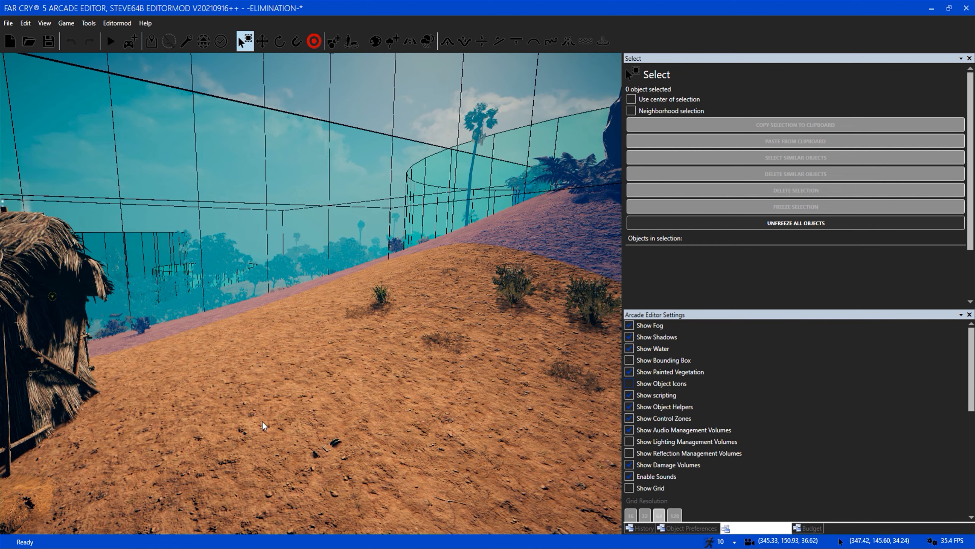
{"action": "left_click", "coordinate": [324, 449]}
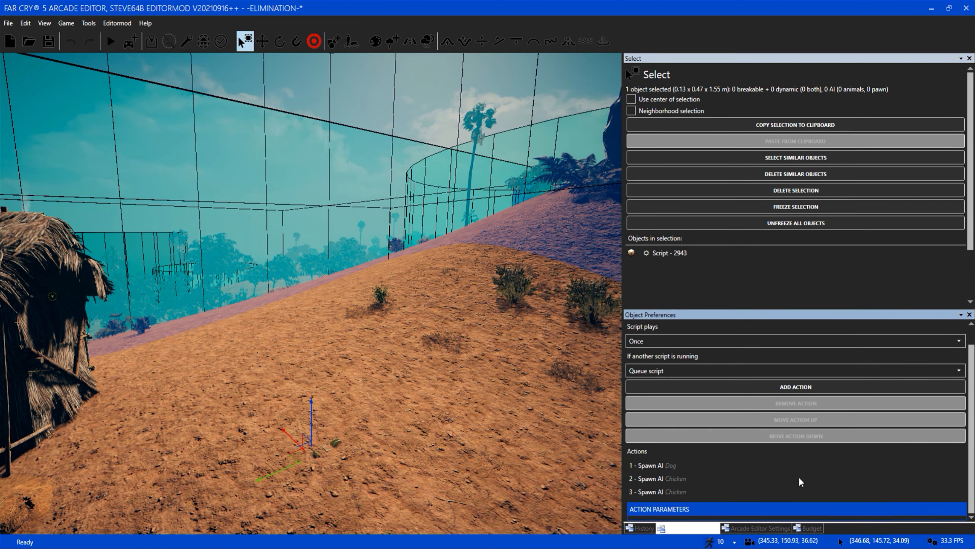
{"action": "right_click_drag", "start_coordinate": [324, 449], "coordinate": [323, 415]}
Review the parameters of the selected script's Spawn AI actions for the dog and the two chickens.
{"action": "left_click", "coordinate": [690, 465]}
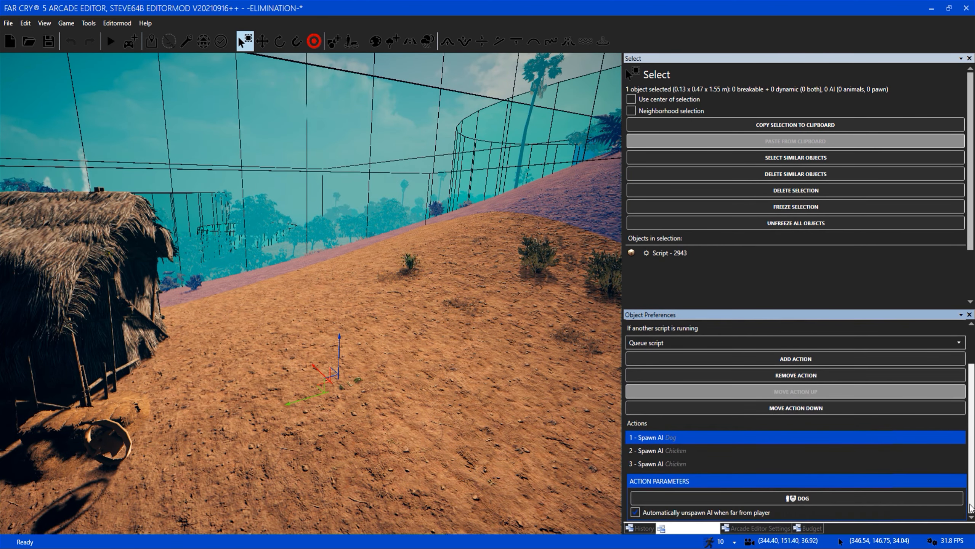
{"action": "left_click", "coordinate": [687, 453]}
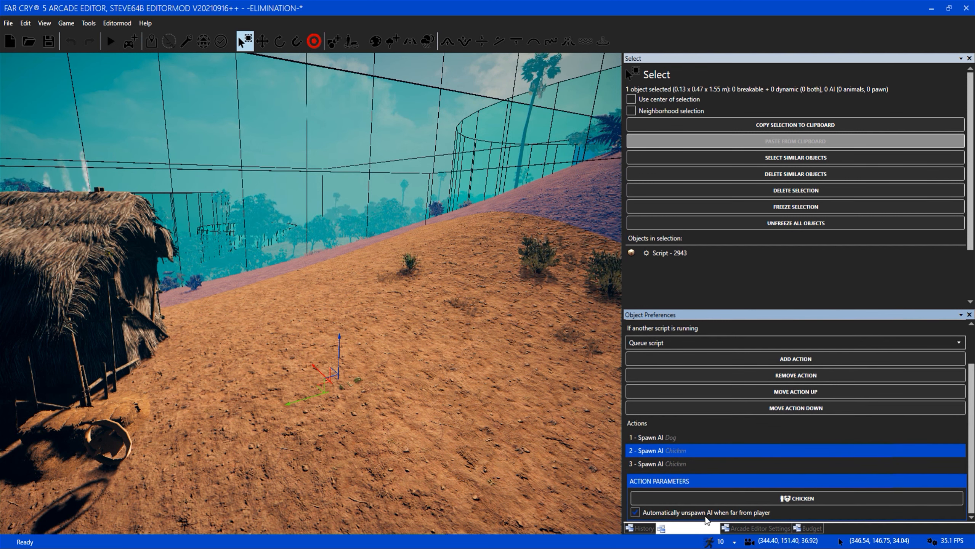
{"action": "left_click", "coordinate": [662, 439]}
{"action": "left_click", "coordinate": [658, 465]}
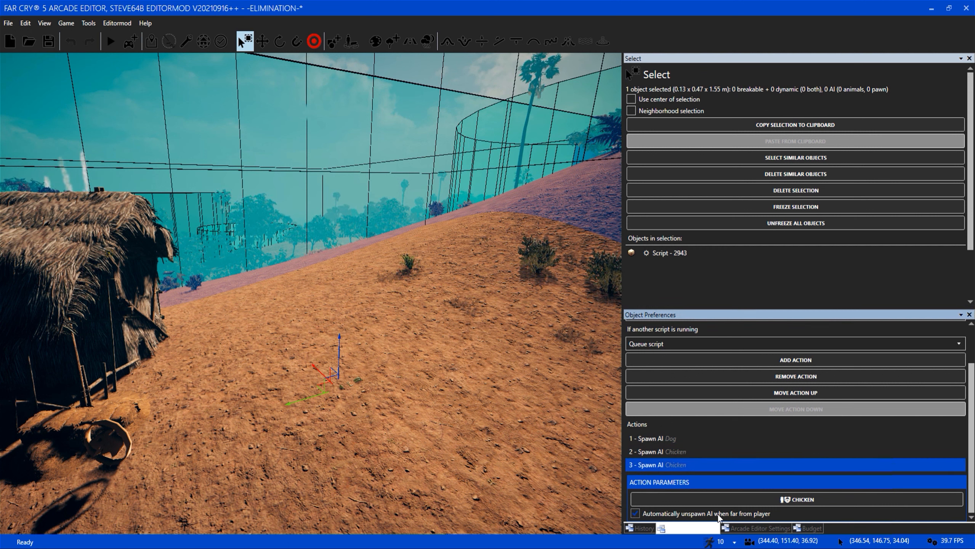
View the village courtyard where the script's dog and chickens belong, facing the round thatched hut.
{"action": "key", "text": "d"}
{"action": "right_click_drag", "start_coordinate": [426, 394], "coordinate": [319, 425]}
{"action": "key", "text": "d"}
{"action": "key", "text": "a"}
{"action": "key", "text": "w"}
{"action": "right_click_drag", "start_coordinate": [407, 379], "coordinate": [496, 380]}
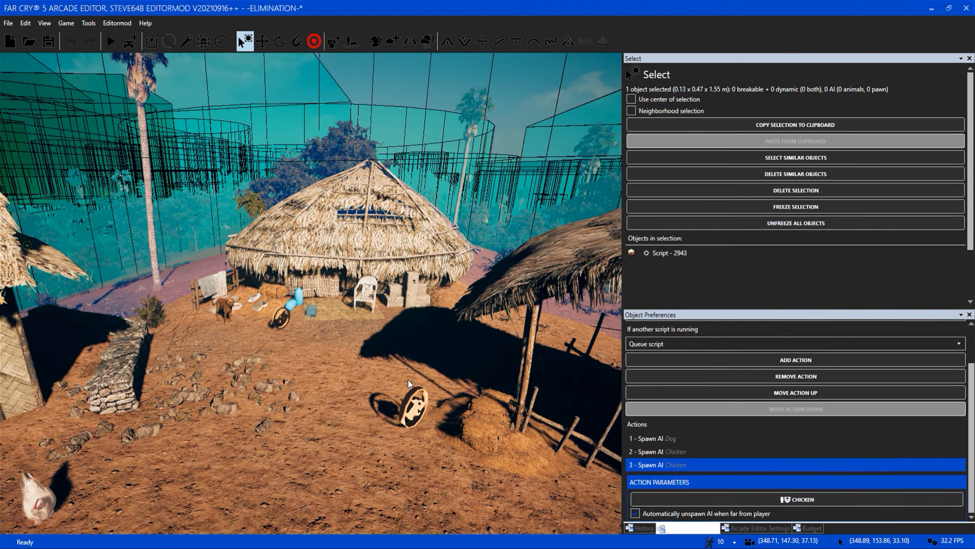
{"action": "key", "text": "s"}
{"action": "key", "text": "s"}
Examine the village zone's boundary by moving between the open hillside outside it and the huts inside.
{"action": "key", "text": "a"}
{"action": "key", "text": "a"}
{"action": "key", "text": "a"}
{"action": "key", "text": "a"}
{"action": "key", "text": "a"}
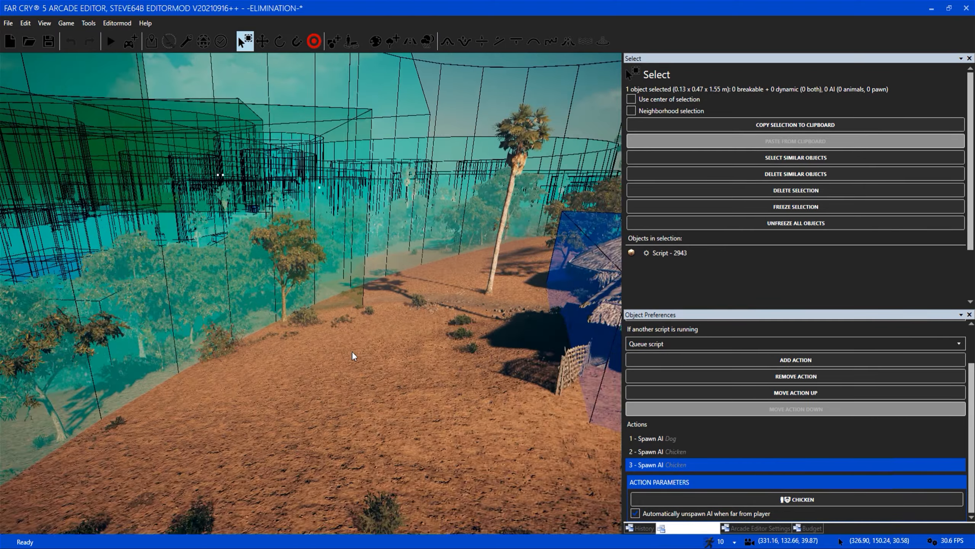
{"action": "key", "text": "d"}
{"action": "key", "text": "w"}
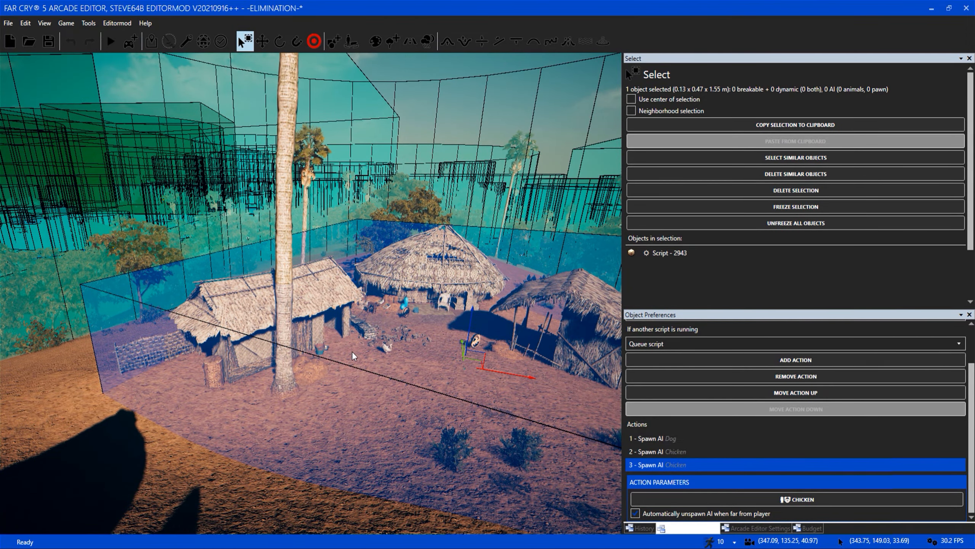
{"action": "key", "text": "a"}
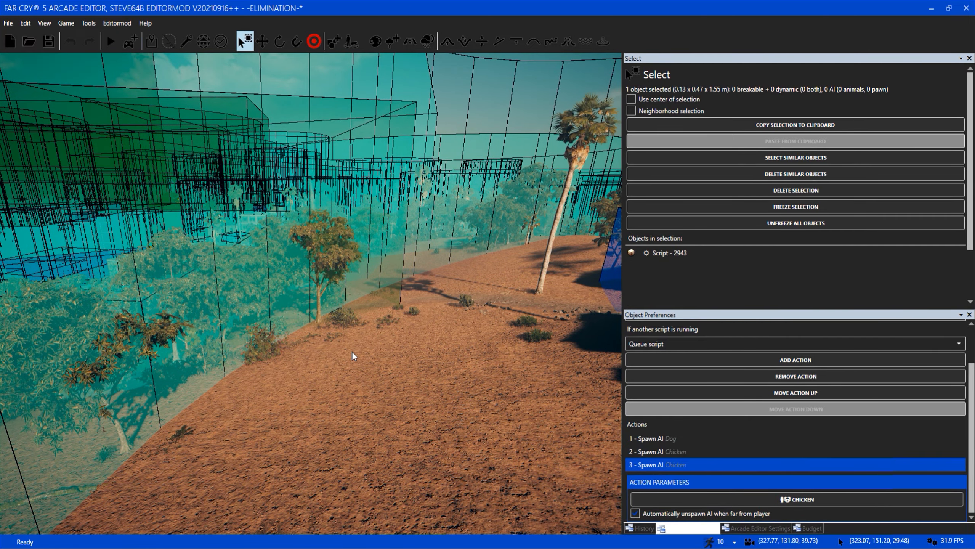
{"action": "key", "text": "d"}
{"action": "key", "text": "d"}
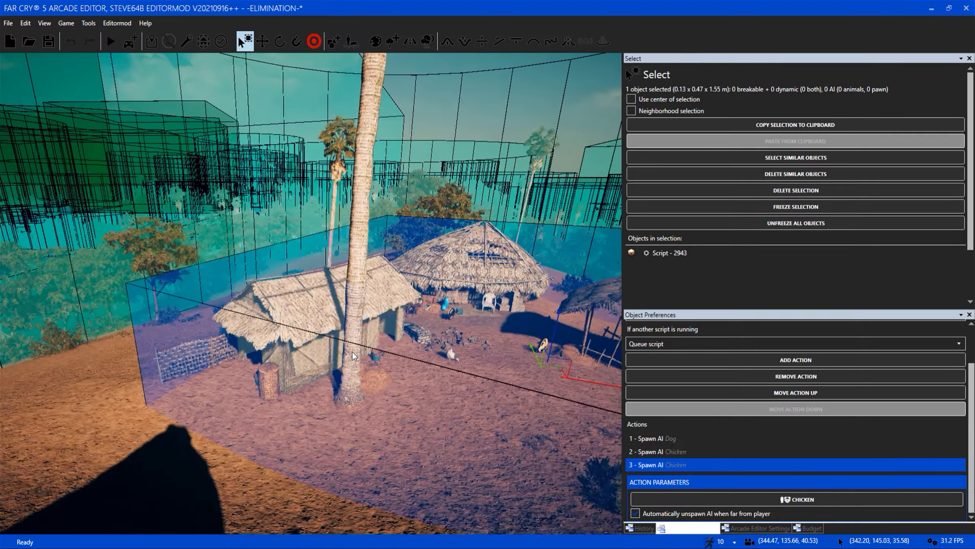
{"action": "key", "text": "w"}
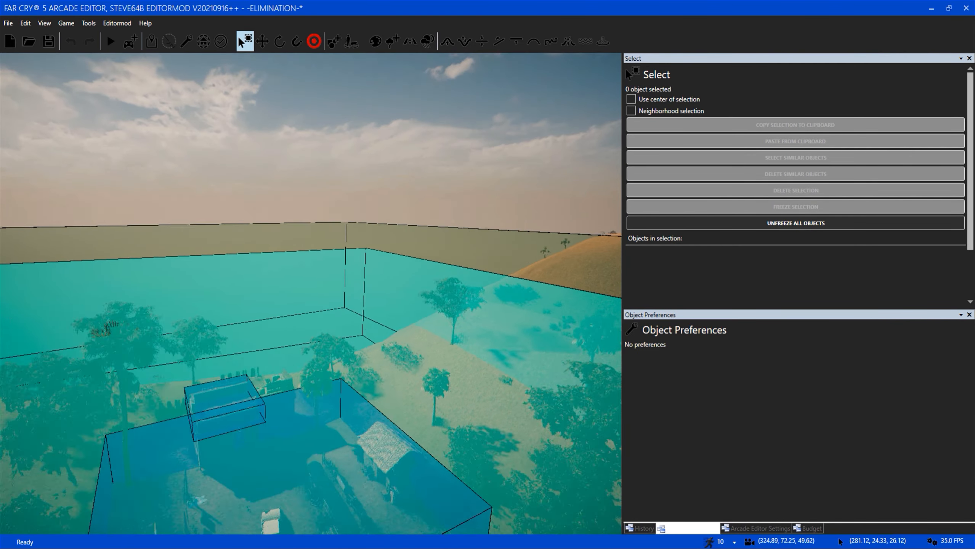
Clear the selection and survey the scripting volumes from above, from the boxed compound among the trees to the main town.
{"action": "key", "text": "d"}
{"action": "right_click_drag", "start_coordinate": [358, 423], "coordinate": [277, 430]}
{"action": "key", "text": "s"}
{"action": "right_click_drag", "start_coordinate": [430, 410], "coordinate": [265, 283]}
{"action": "key", "text": "s"}
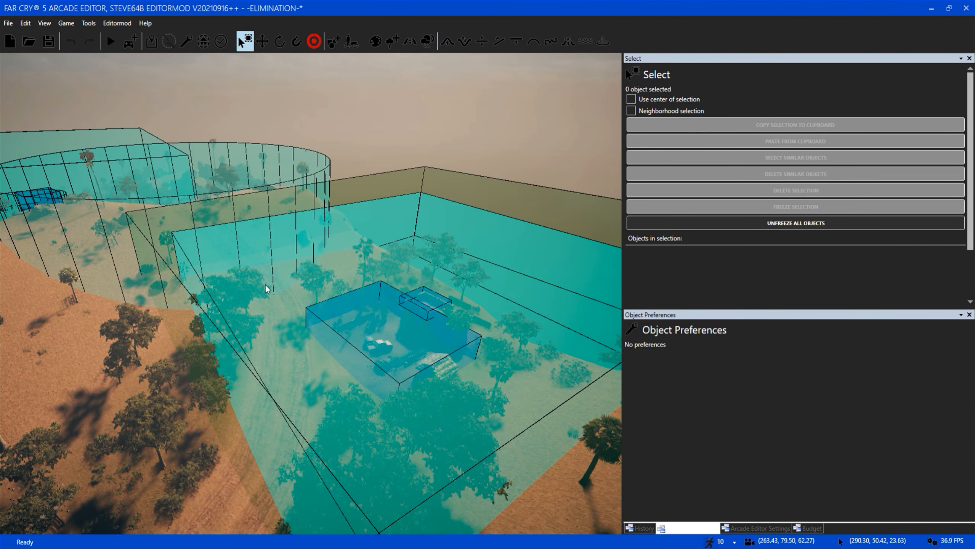
{"action": "key", "text": "w"}
{"action": "key", "text": "a"}
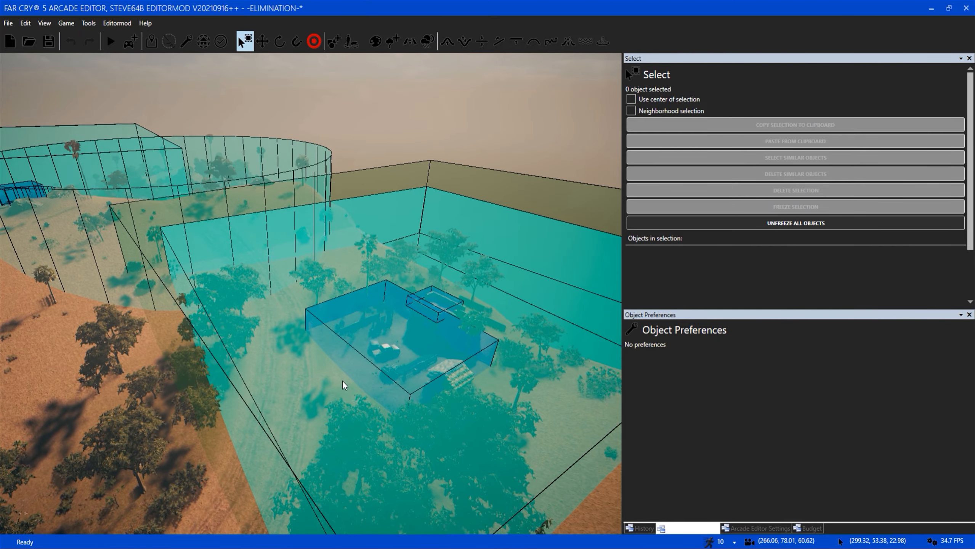
{"action": "right_click_drag", "start_coordinate": [342, 381], "coordinate": [238, 381]}
{"action": "key", "text": "s"}
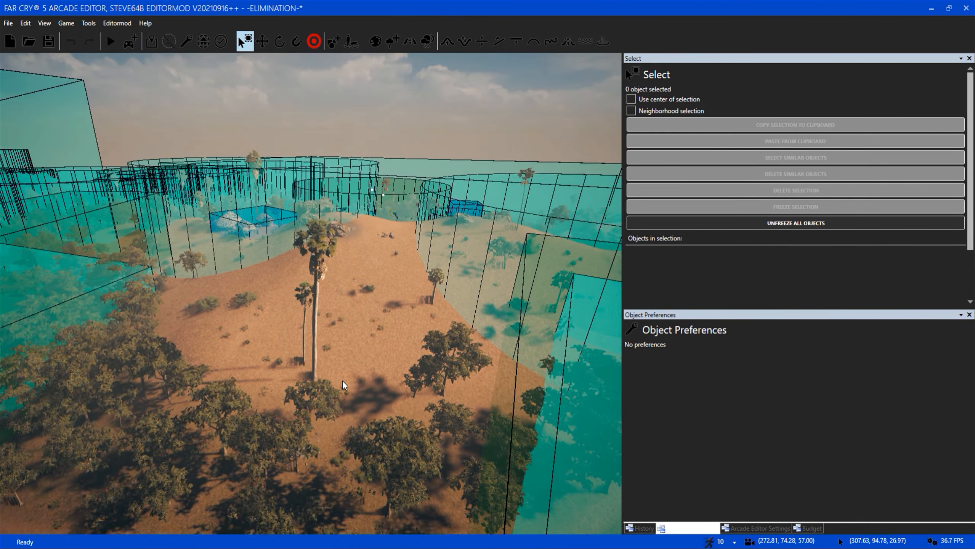
{"action": "key", "text": "a"}
{"action": "key", "text": "w"}
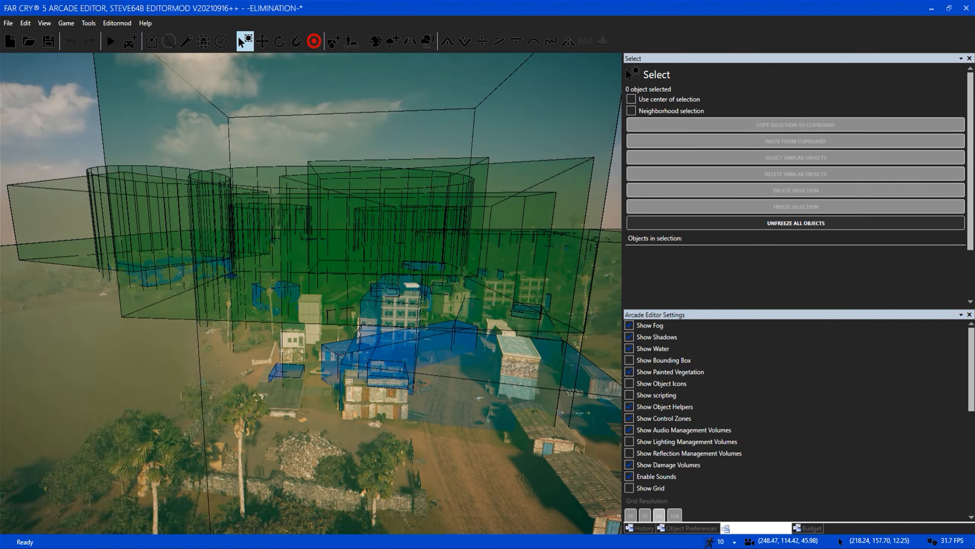
Turn off the display of scripting and view the cylindrical zone around the smoking outpost.
{"action": "key", "text": "w"}
{"action": "right_click_drag", "start_coordinate": [317, 374], "coordinate": [231, 346]}
{"action": "key", "text": "s"}
{"action": "key", "text": "w"}
Examine the cylindrical zone enclosing the hillside village, from the town side and from high above the huts.
{"action": "key", "text": "w"}
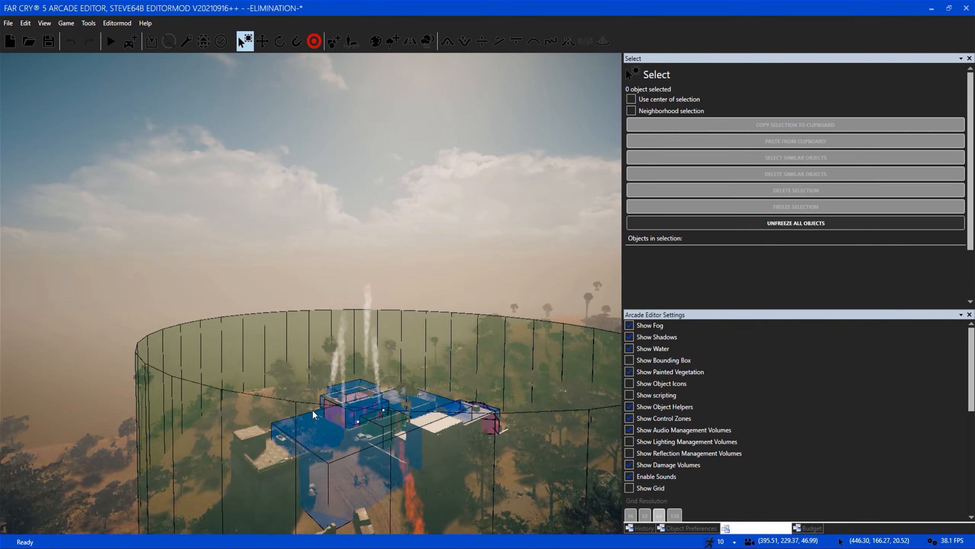
{"action": "key", "text": "s"}
{"action": "right_click_drag", "start_coordinate": [318, 379], "coordinate": [423, 378]}
{"action": "key", "text": "w"}
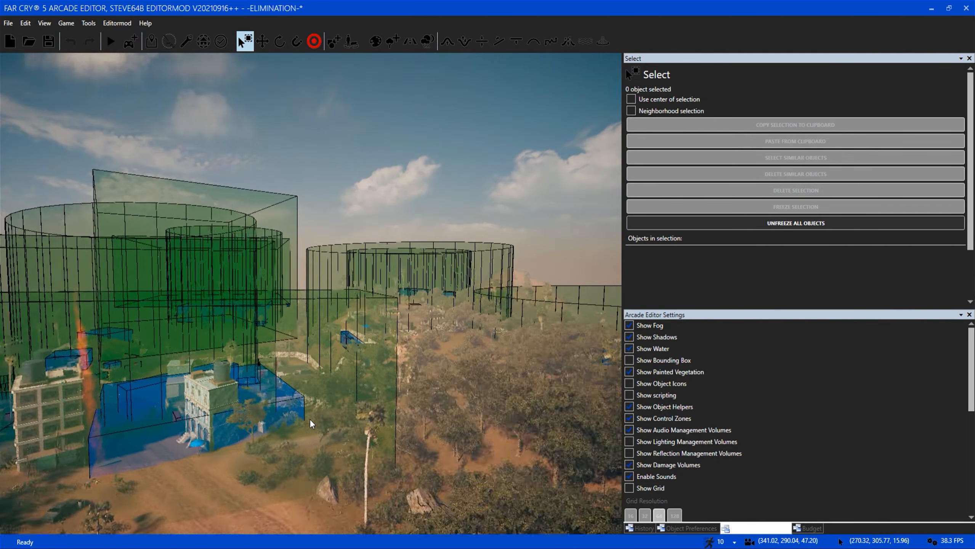
{"action": "key", "text": "w"}
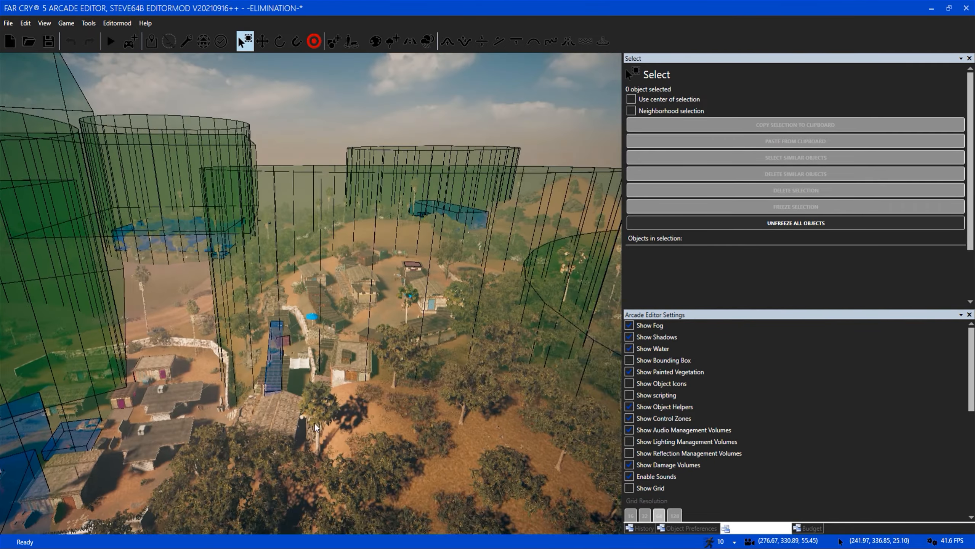
{"action": "key", "text": "w"}
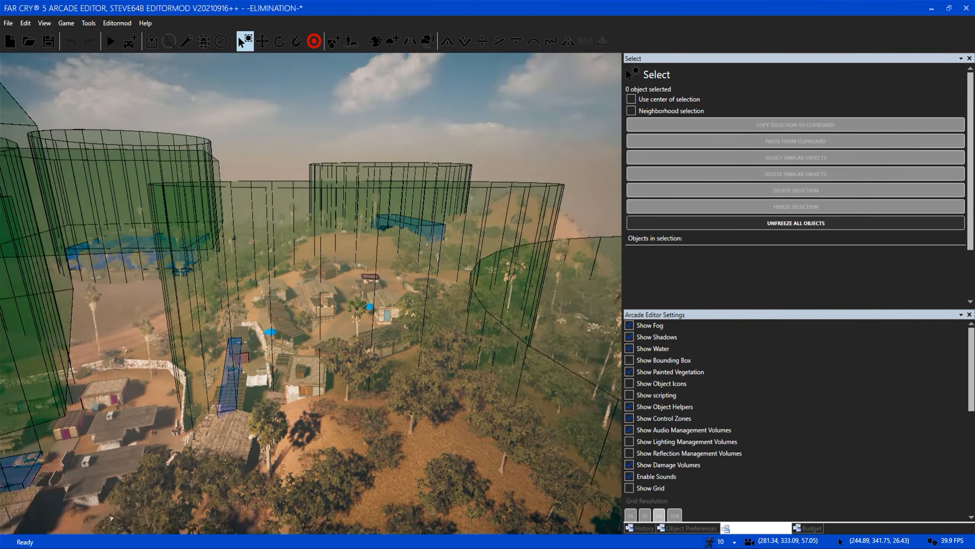
{"action": "key", "text": "w"}
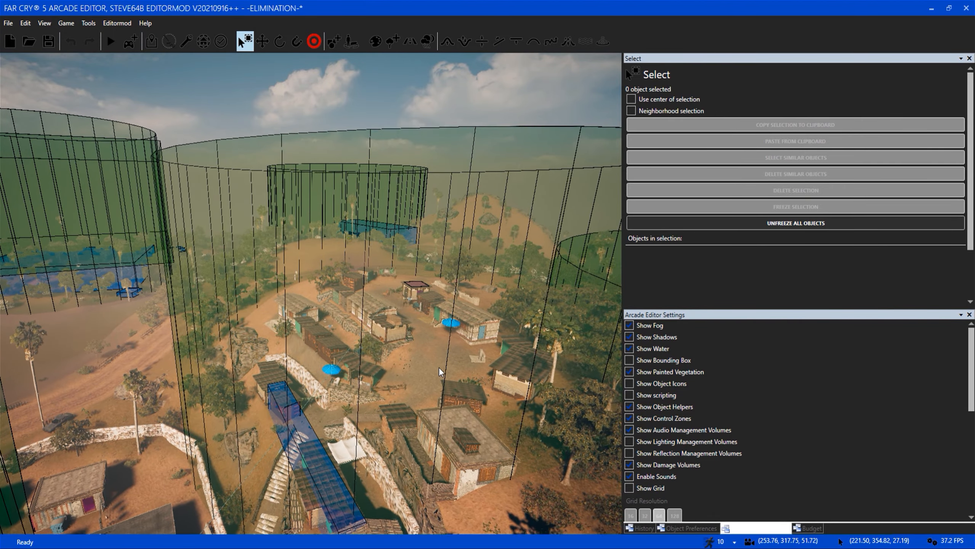
{"action": "key", "text": "w"}
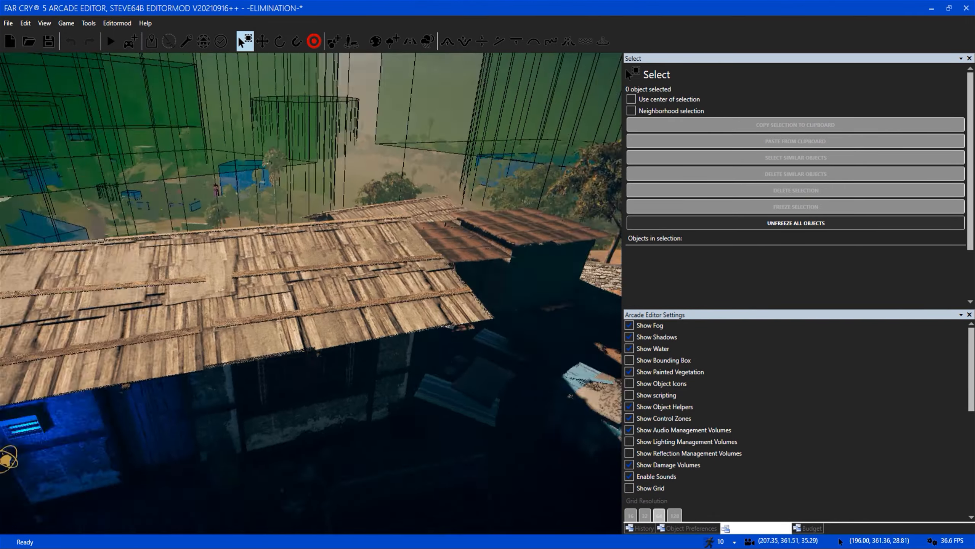
{"action": "key", "text": "s"}
{"action": "scroll", "coordinate": [276, 435], "scroll_direction": "down", "scroll_amount": 5}
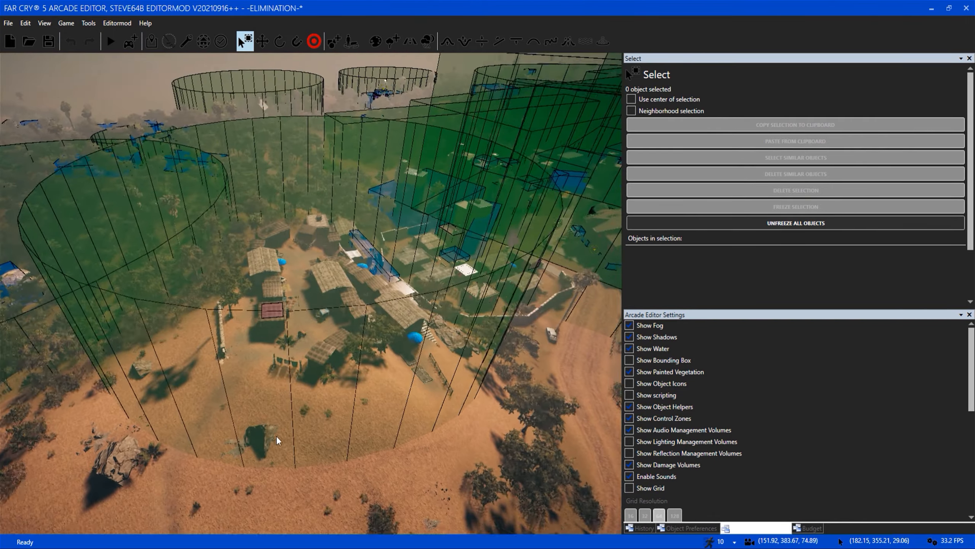
{"action": "scroll", "coordinate": [313, 364], "scroll_direction": "up", "scroll_amount": 8}
{"action": "scroll", "coordinate": [313, 363], "scroll_direction": "up", "scroll_amount": 2}
Go beneath the hillside village's terrain and select the Mother Canister belonging to its cylindrical zone.
{"action": "right_click_drag", "start_coordinate": [340, 305], "coordinate": [287, 383]}
{"action": "key", "text": "w"}
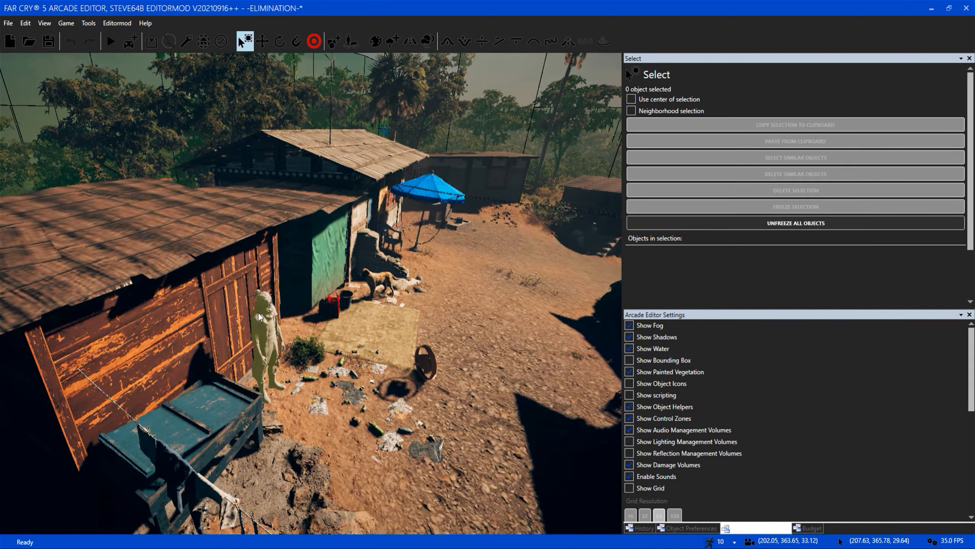
{"action": "key", "text": "s"}
{"action": "key", "text": "w"}
{"action": "key", "text": "s"}
{"action": "key", "text": "w"}
{"action": "key", "text": "s"}
{"action": "key", "text": "w"}
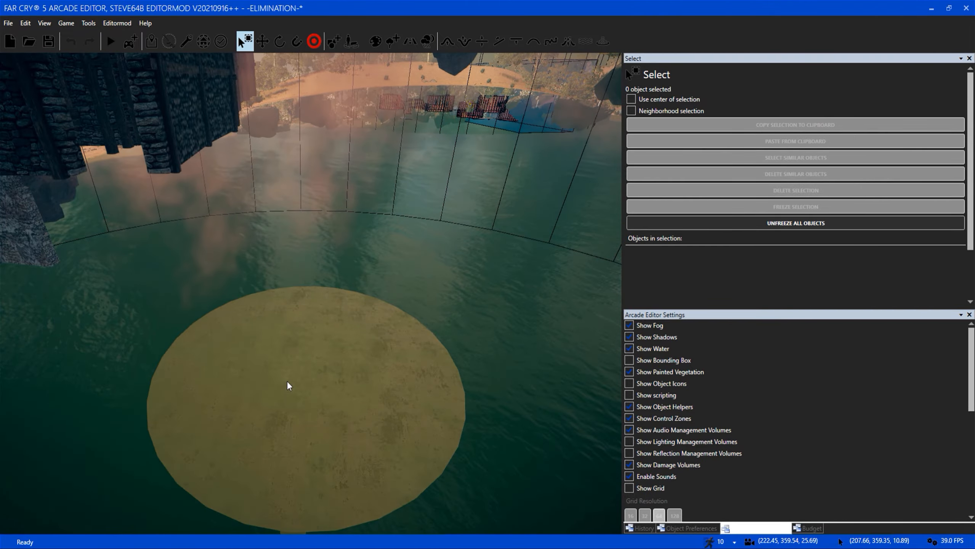
{"action": "left_click", "coordinate": [288, 382]}
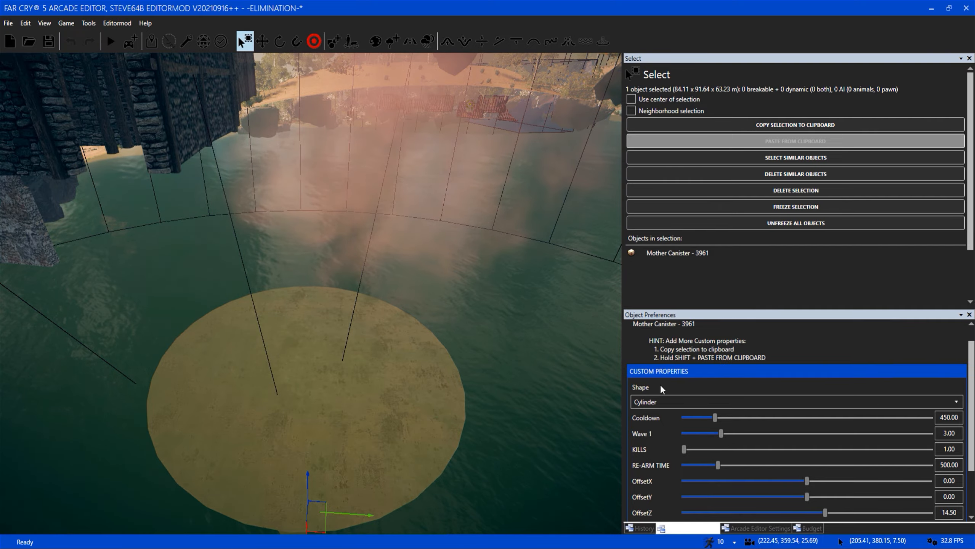
Review the selected Mother Canister's cooldown, wave, kills, re-arm time, offset, downtime and size properties.
{"action": "scroll", "coordinate": [972, 405], "scroll_direction": "down", "scroll_amount": 4}
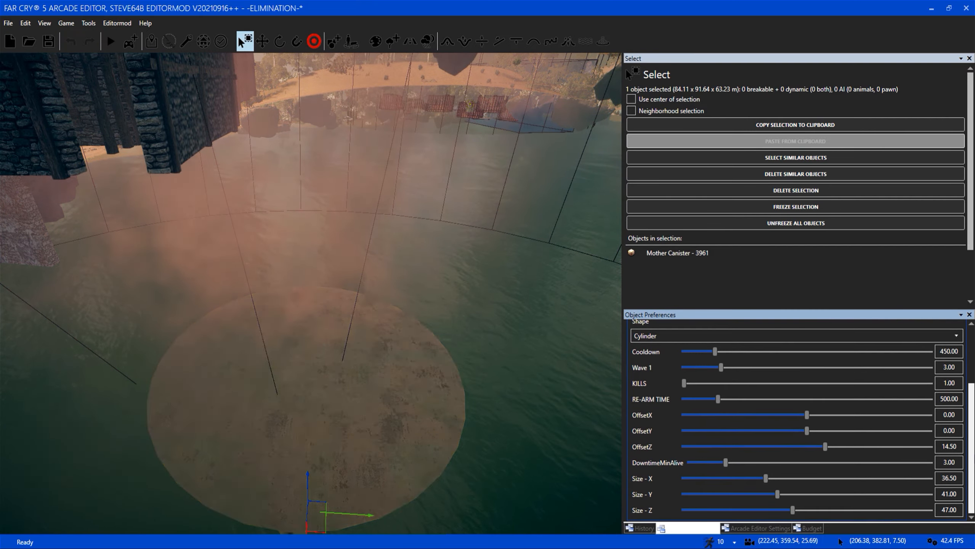
{"action": "right_click_drag", "start_coordinate": [535, 392], "coordinate": [321, 318]}
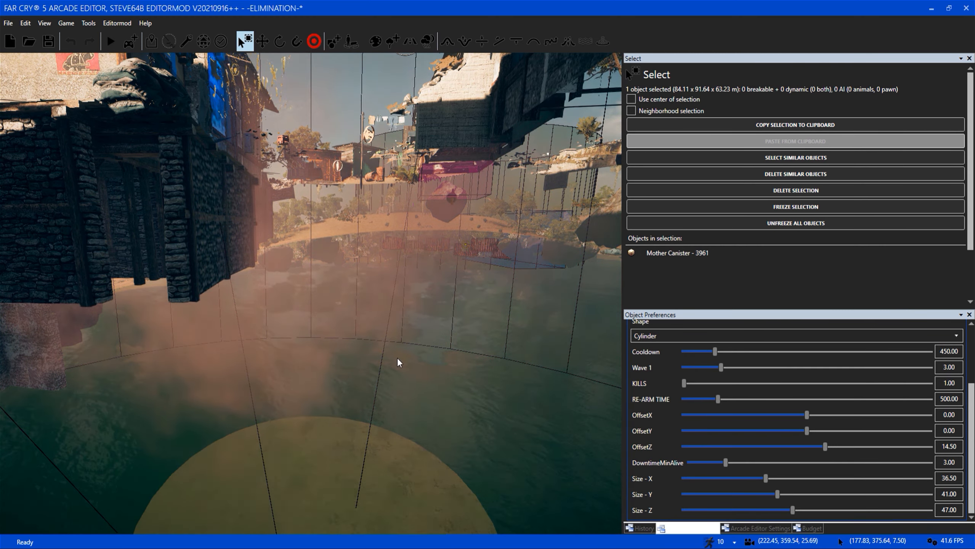
{"action": "right_click_drag", "start_coordinate": [397, 359], "coordinate": [599, 353]}
{"action": "key", "text": "d"}
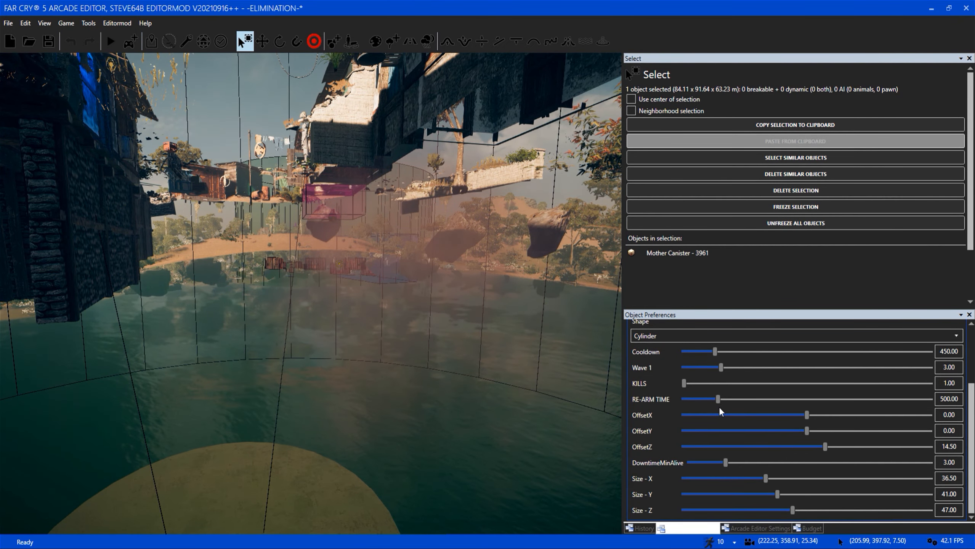
{"action": "key", "text": "s"}
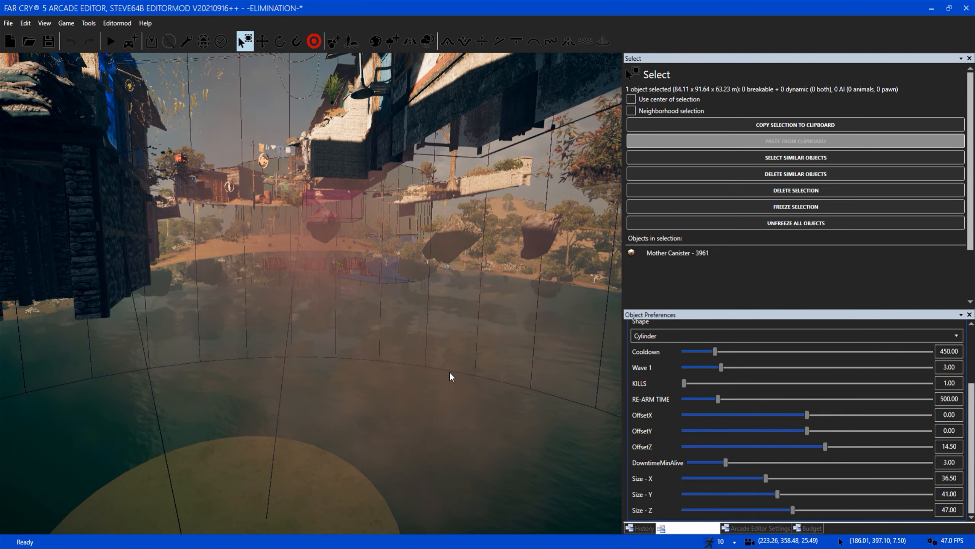
Inspect the village ground covered by the selected Mother Canister's cylinder from above, and clear the selection.
{"action": "right_click_drag", "start_coordinate": [425, 372], "coordinate": [517, 307]}
{"action": "key", "text": "w"}
{"action": "key", "text": "s"}
{"action": "key", "text": "a"}
{"action": "key", "text": "w"}
{"action": "key", "text": "s"}
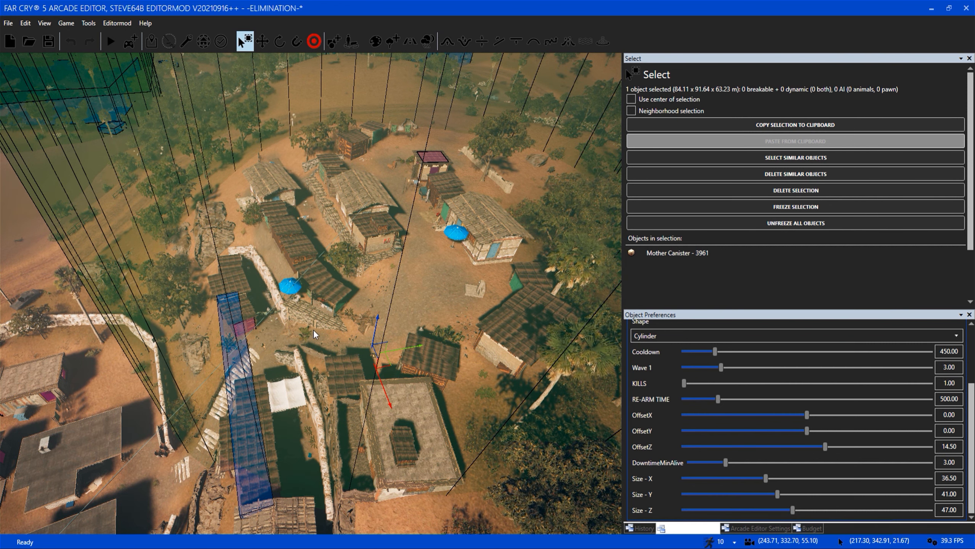
{"action": "scroll", "coordinate": [313, 329], "scroll_direction": "up", "scroll_amount": 2}
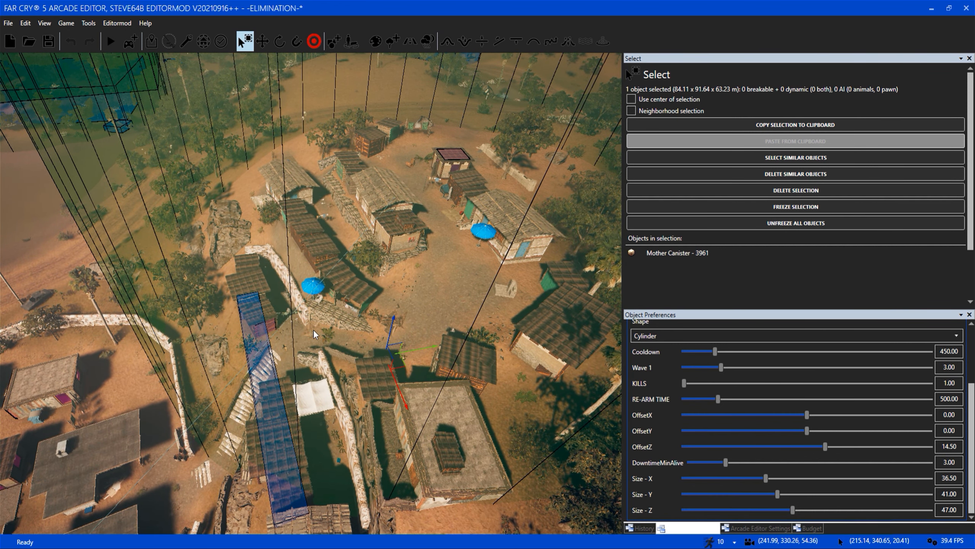
{"action": "left_click", "coordinate": [439, 269]}
View the full extent of the village's cylindrical zone and its overlap with the neighbouring zones from high above.
{"action": "right_click_drag", "start_coordinate": [421, 314], "coordinate": [393, 332]}
{"action": "middle_click_drag", "start_coordinate": [393, 333], "coordinate": [288, 315]}
{"action": "scroll", "coordinate": [289, 315], "scroll_direction": "up", "scroll_amount": 4}
{"action": "scroll", "coordinate": [327, 328], "scroll_direction": "down", "scroll_amount": 5}
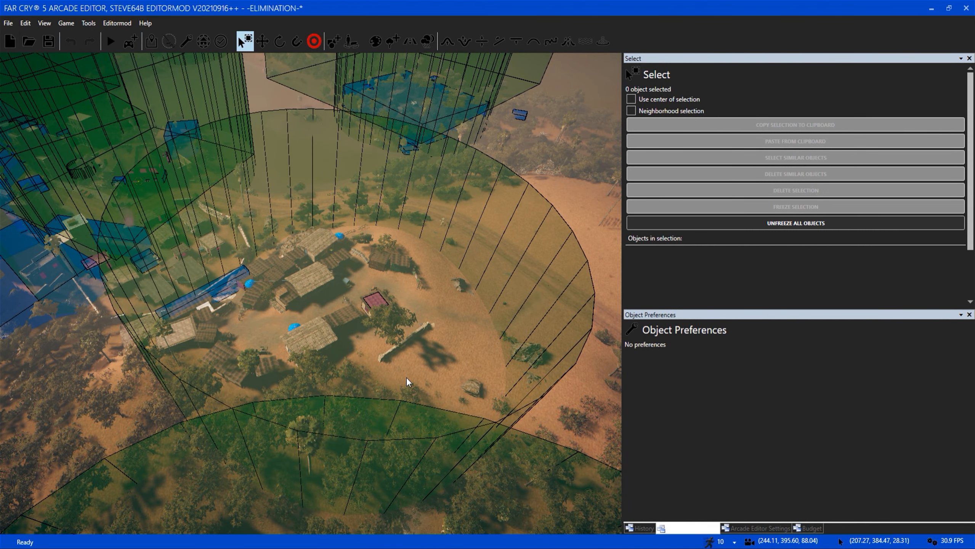
{"action": "scroll", "coordinate": [406, 377], "scroll_direction": "up", "scroll_amount": 2}
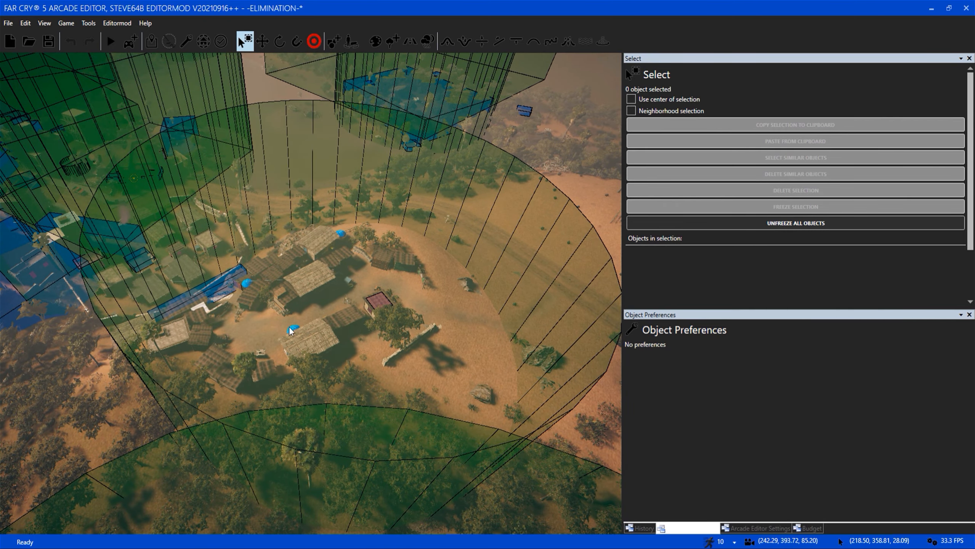
Inspect the village courtyard inside the zone, around the hut with the blue doorway and the blue parasol.
{"action": "scroll", "coordinate": [290, 331], "scroll_direction": "up", "scroll_amount": 10}
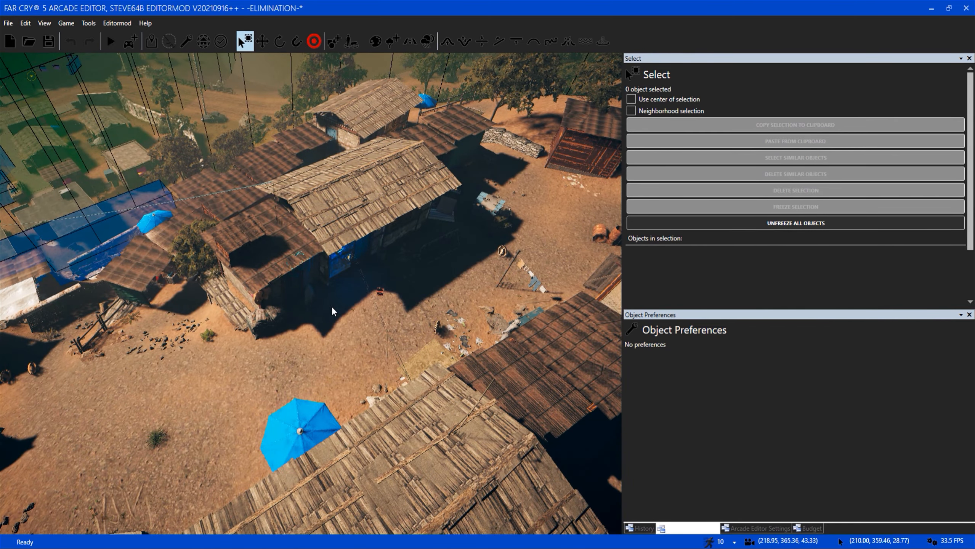
{"action": "scroll", "coordinate": [348, 351], "scroll_direction": "up", "scroll_amount": 1}
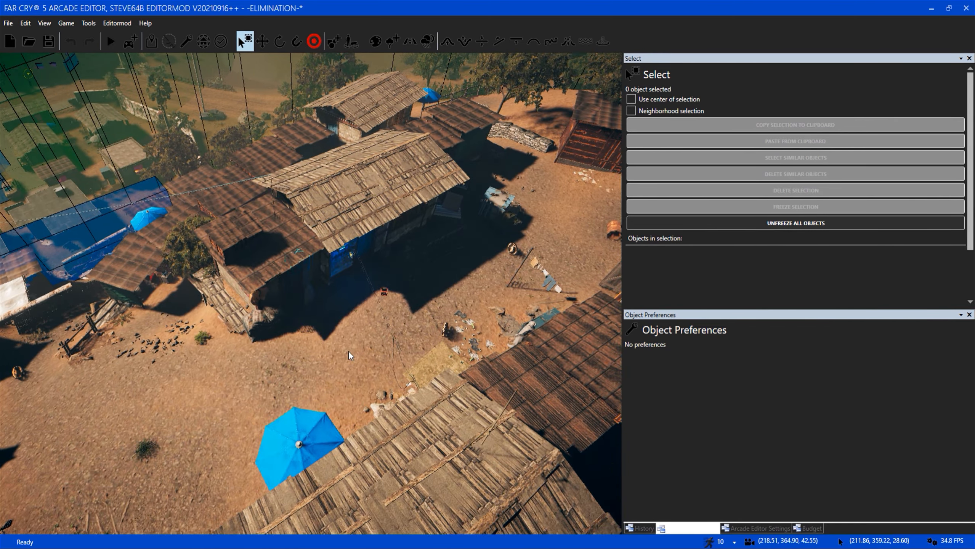
{"action": "key", "text": "d"}
{"action": "right_click_drag", "start_coordinate": [348, 352], "coordinate": [370, 233]}
{"action": "key", "text": "w"}
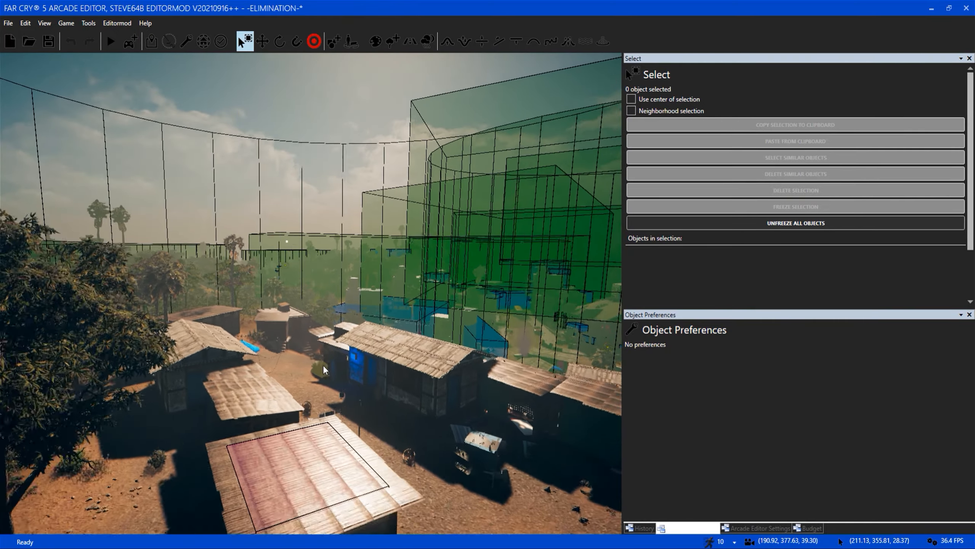
{"action": "right_click_drag", "start_coordinate": [324, 365], "coordinate": [339, 396]}
{"action": "key", "text": "s"}
{"action": "key", "text": "d"}
{"action": "key", "text": "d"}
{"action": "key", "text": "w"}
{"action": "key", "text": "w"}
{"action": "key", "text": "w"}
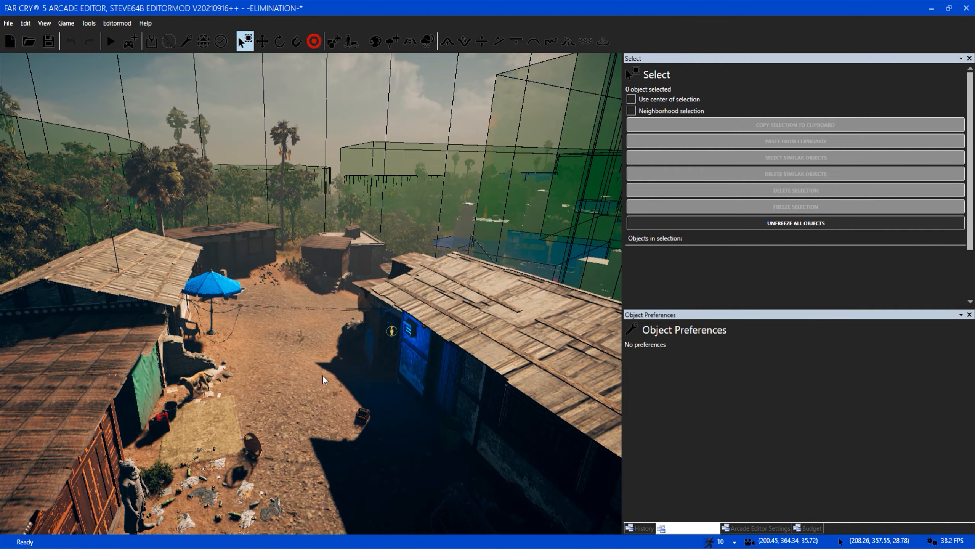
Pull back over the village to compare its cylindrical zone with the adjacent forest zone behind it.
{"action": "key", "text": "s"}
{"action": "right_click_drag", "start_coordinate": [457, 342], "coordinate": [429, 370]}
{"action": "key", "text": "d"}
{"action": "key", "text": "s"}
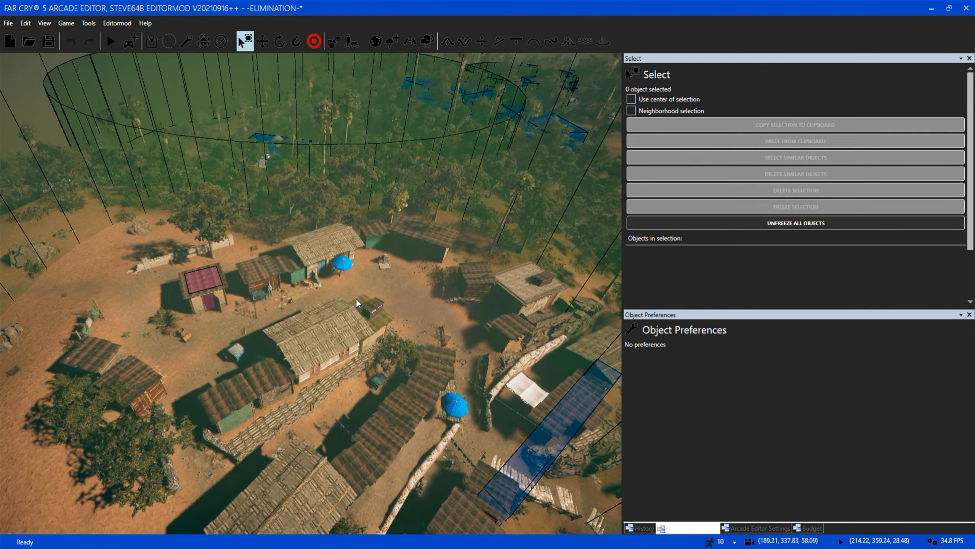
{"action": "key", "text": "s"}
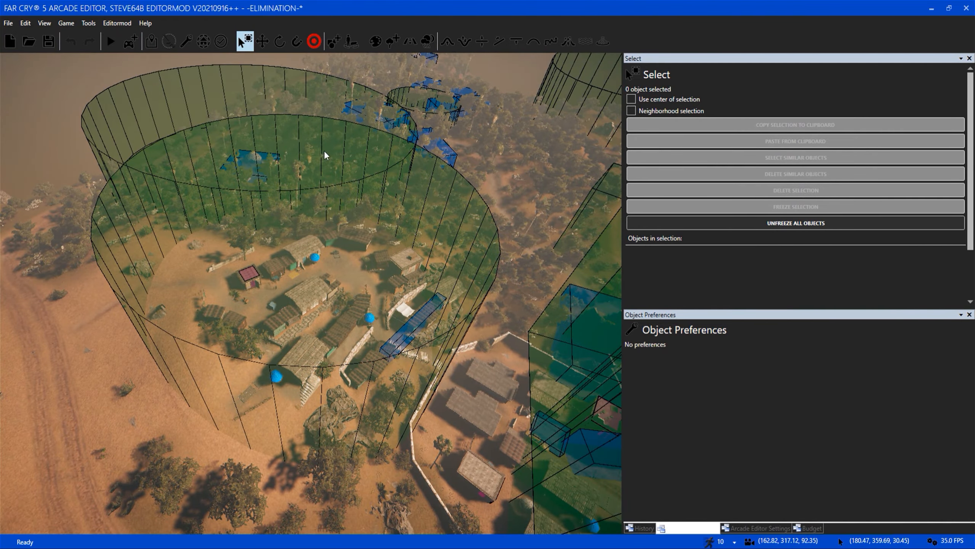
Examine the heights of the cylindrical and box zones across the map against the skyline.
{"action": "right_click_drag", "start_coordinate": [421, 359], "coordinate": [526, 449]}
{"action": "key", "text": "w"}
{"action": "key", "text": "a"}
{"action": "key", "text": "s"}
{"action": "key", "text": "w"}
{"action": "right_click_drag", "start_coordinate": [365, 361], "coordinate": [364, 200]}
{"action": "key", "text": "s"}
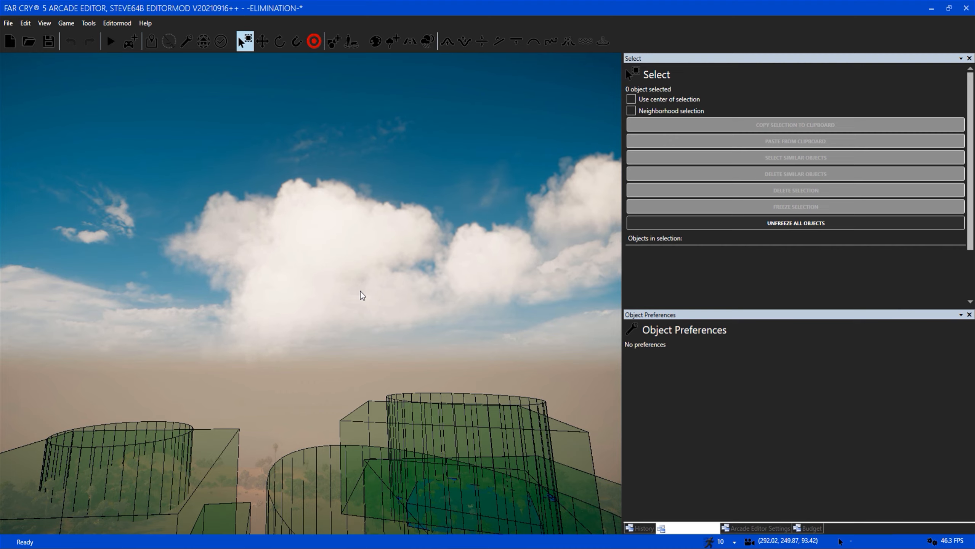
{"action": "right_click_drag", "start_coordinate": [349, 299], "coordinate": [181, 315]}
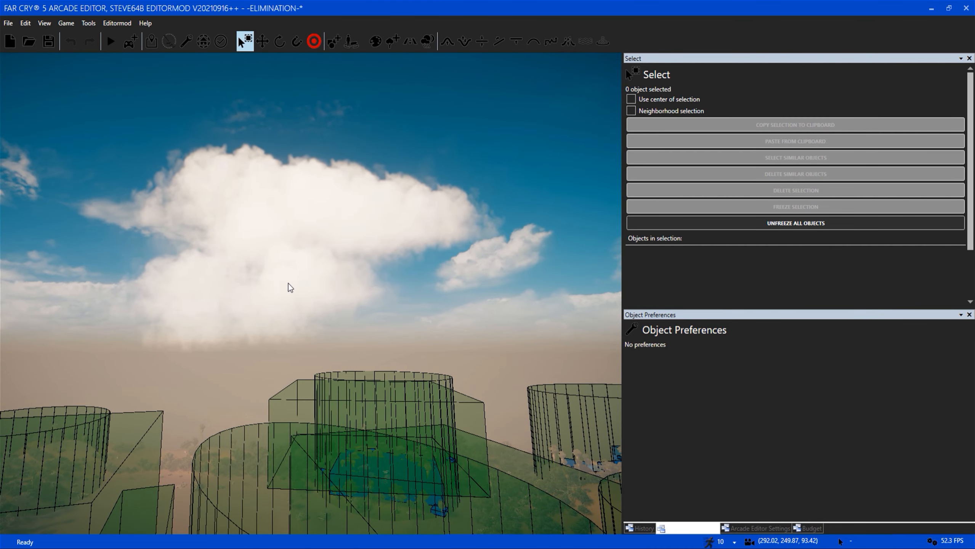
{"action": "key", "text": "w"}
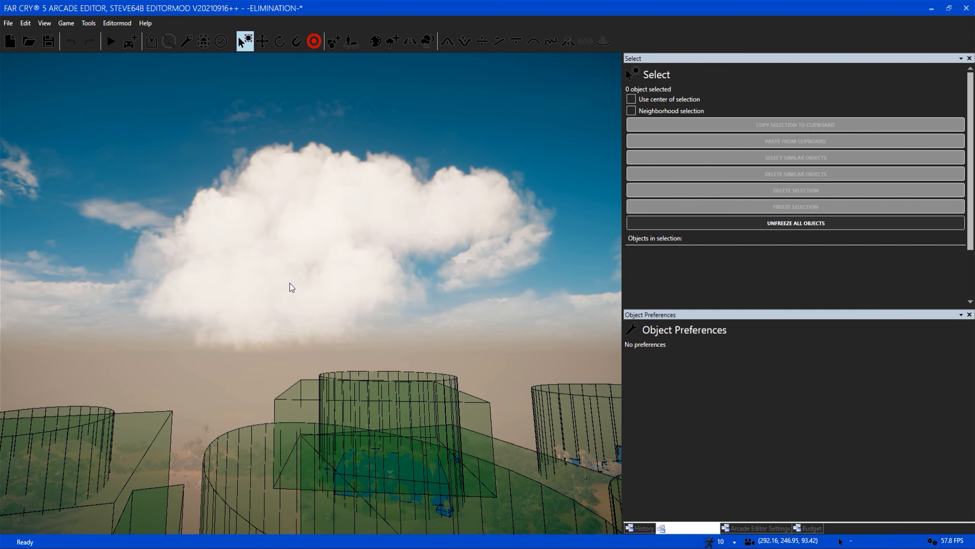
{"action": "right_click_drag", "start_coordinate": [300, 294], "coordinate": [415, 295]}
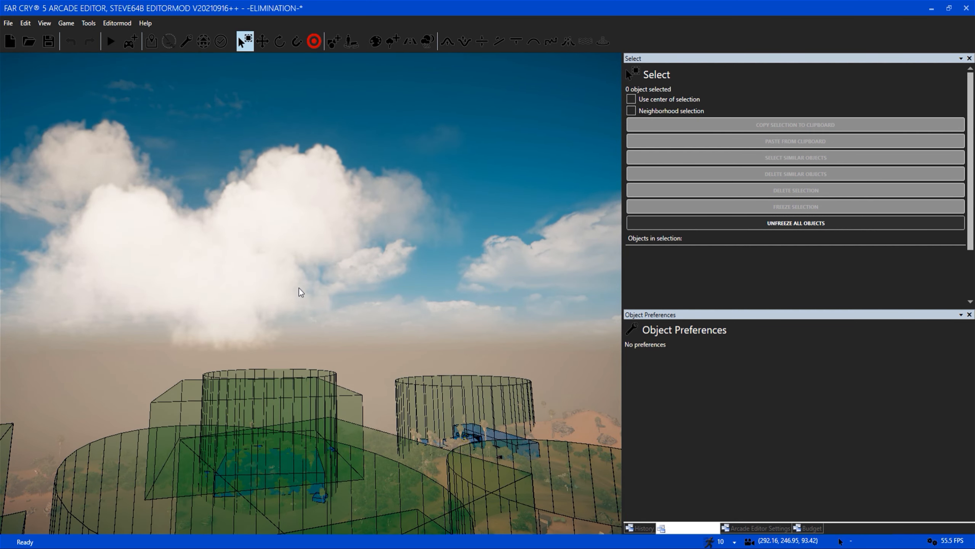
Survey the overlapping zones and blue volumes covering the town's buildings and streets from high above.
{"action": "right_click_drag", "start_coordinate": [298, 288], "coordinate": [148, 354]}
{"action": "key", "text": "s"}
{"action": "right_click_drag", "start_coordinate": [427, 354], "coordinate": [496, 343]}
{"action": "key", "text": "w"}
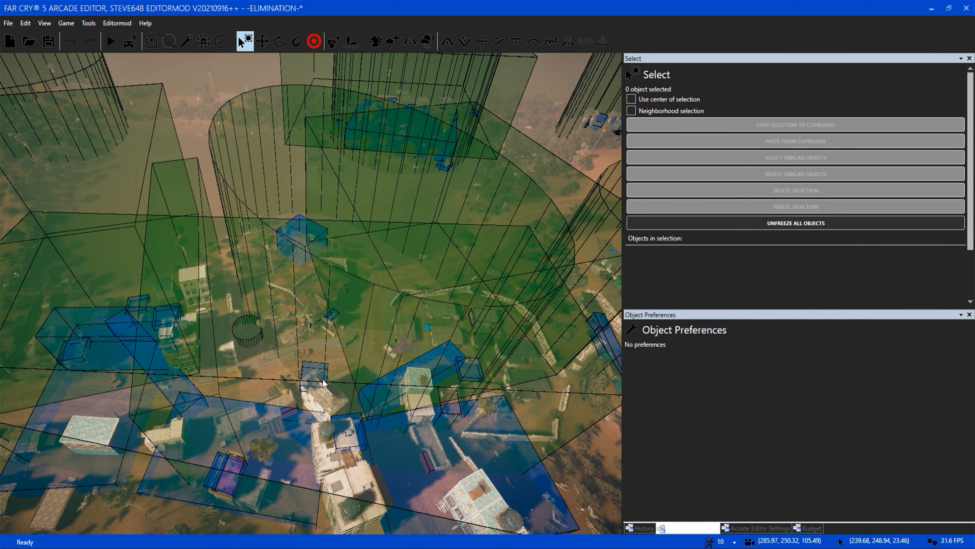
{"action": "right_click_drag", "start_coordinate": [323, 380], "coordinate": [289, 372]}
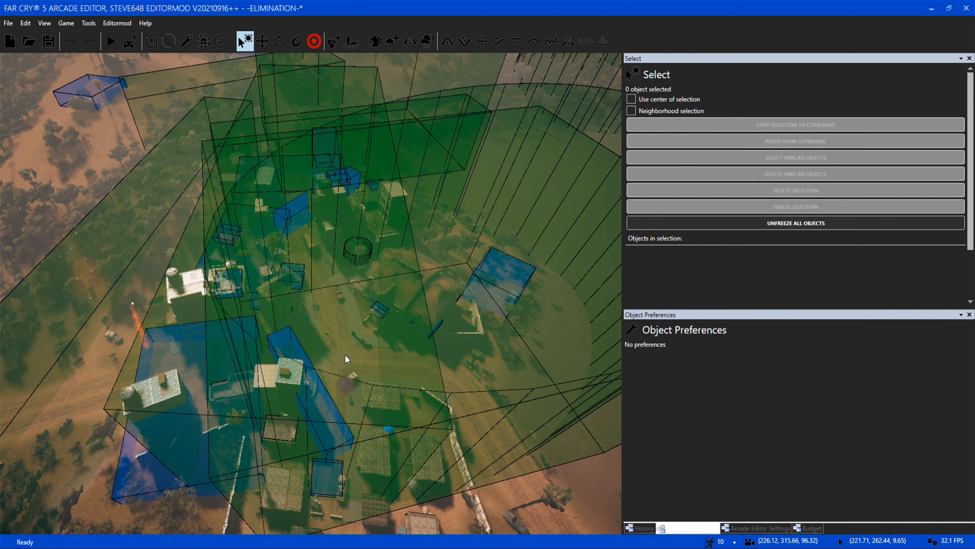
{"action": "key", "text": "w"}
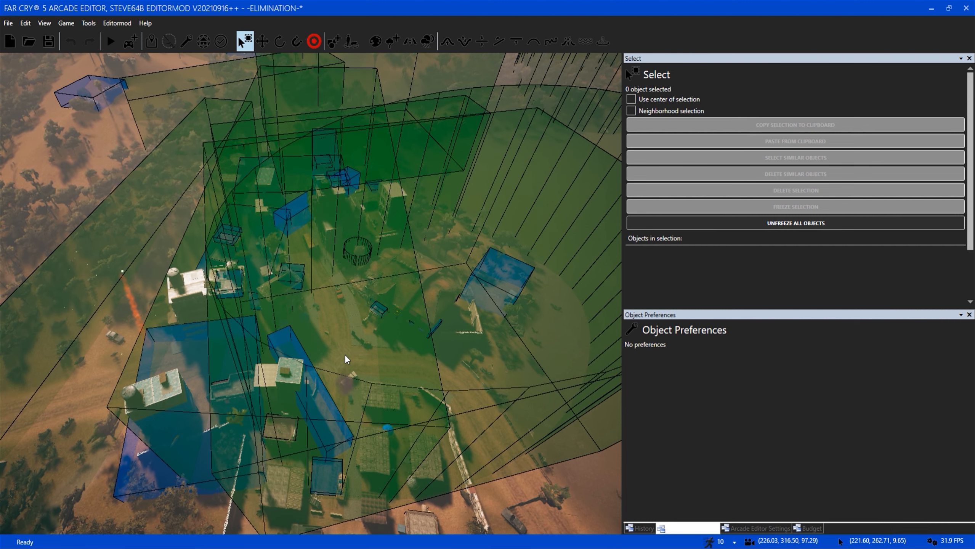
{"action": "key", "text": "s"}
{"action": "key", "text": "a"}
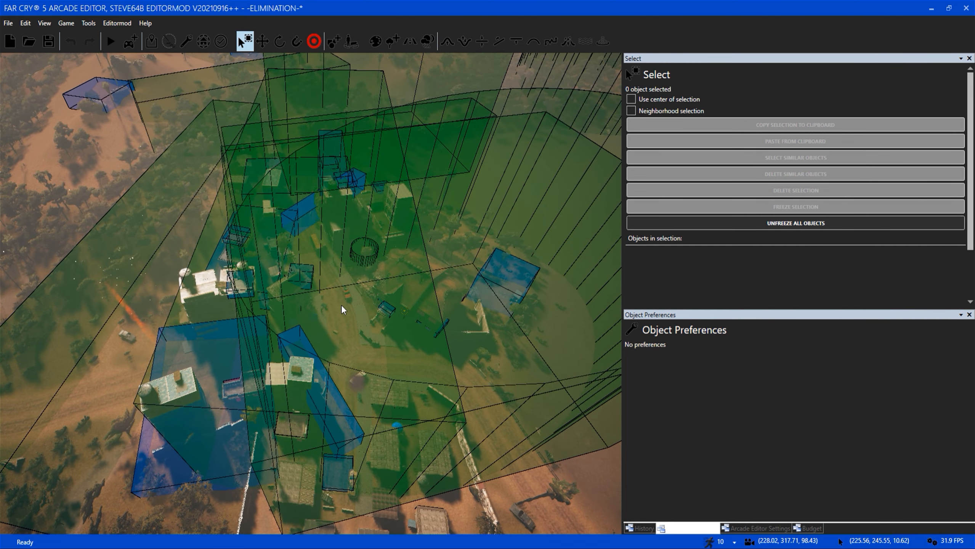
{"action": "key", "text": "a"}
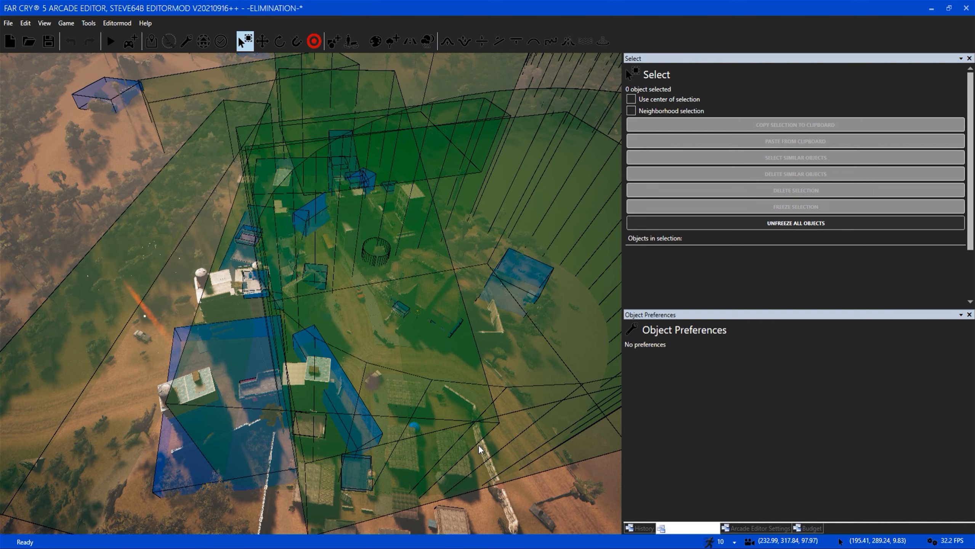
{"action": "key", "text": "w"}
{"action": "key", "text": "w"}
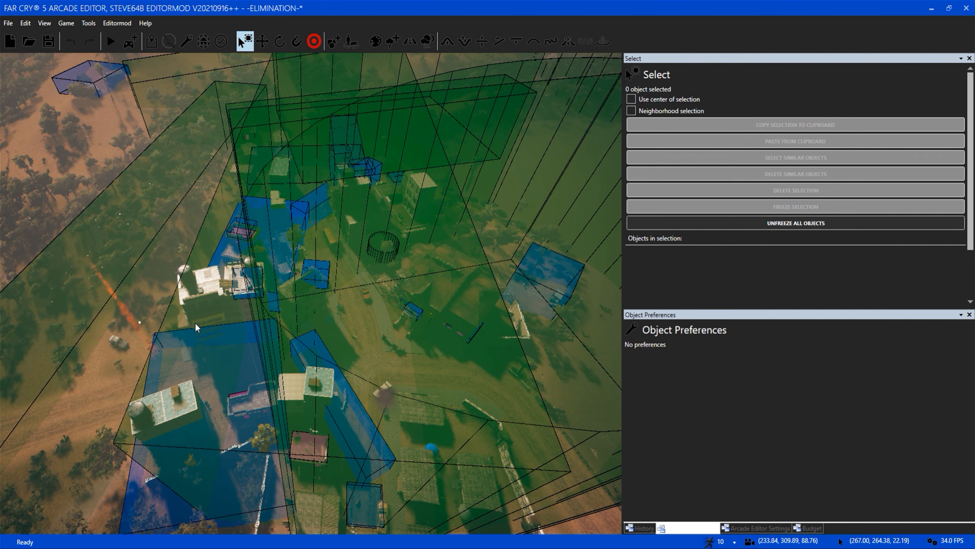
Examine the layered green zones and blue volumes over the town, moving from above its streets to a high overview.
{"action": "right_click_drag", "start_coordinate": [196, 322], "coordinate": [223, 242]}
{"action": "key", "text": "a"}
{"action": "key", "text": "w"}
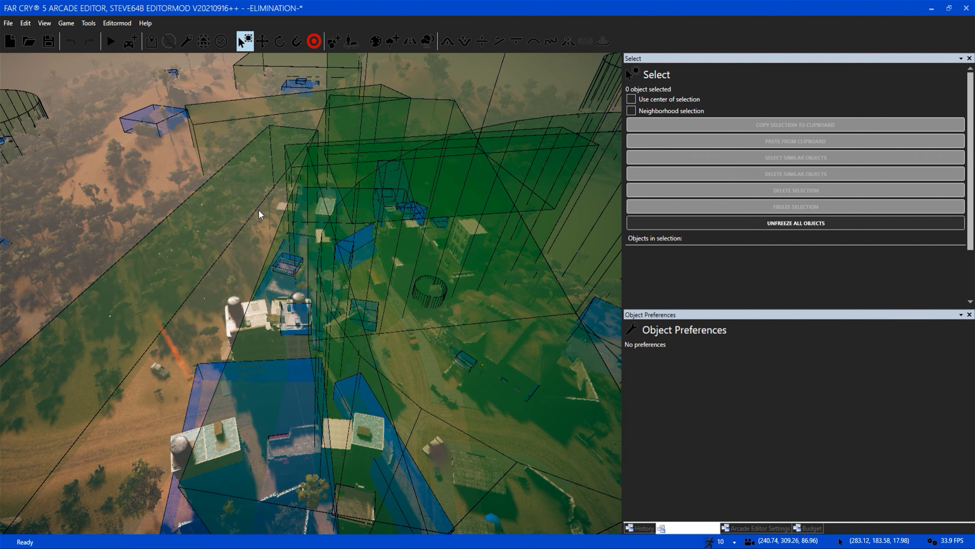
{"action": "right_click_drag", "start_coordinate": [356, 369], "coordinate": [323, 366]}
{"action": "key", "text": "w"}
{"action": "key", "text": "a"}
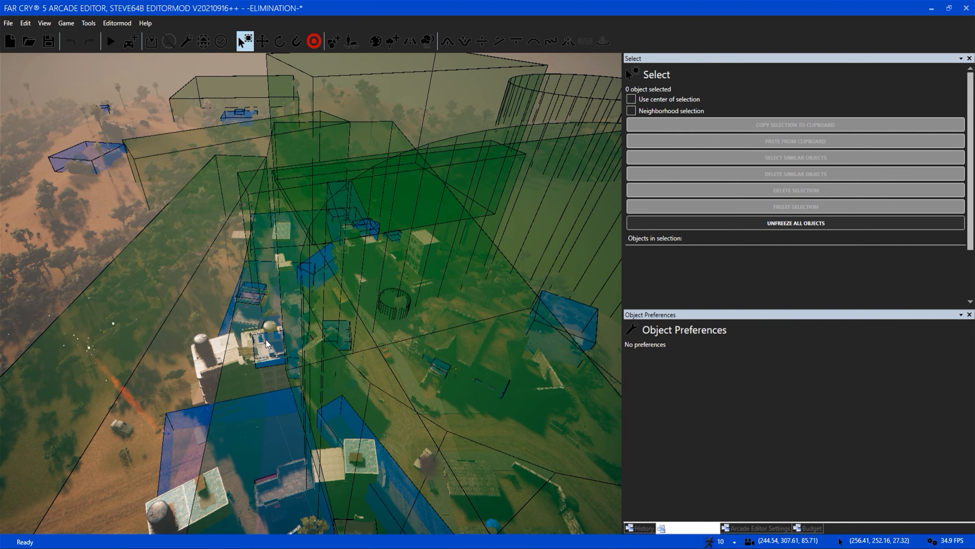
{"action": "key", "text": "w"}
{"action": "right_click_drag", "start_coordinate": [277, 368], "coordinate": [306, 386]}
{"action": "right_click_drag", "start_coordinate": [405, 302], "coordinate": [278, 370]}
{"action": "key", "text": "s"}
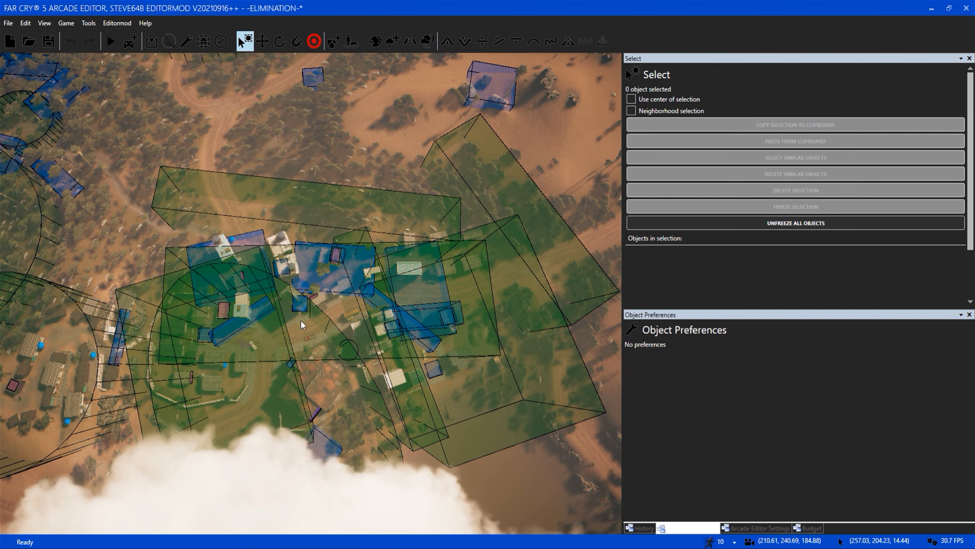
Examine from directly overhead how the box and cylindrical zones overlap the town's buildings and surrounding forest.
{"action": "key", "text": "w"}
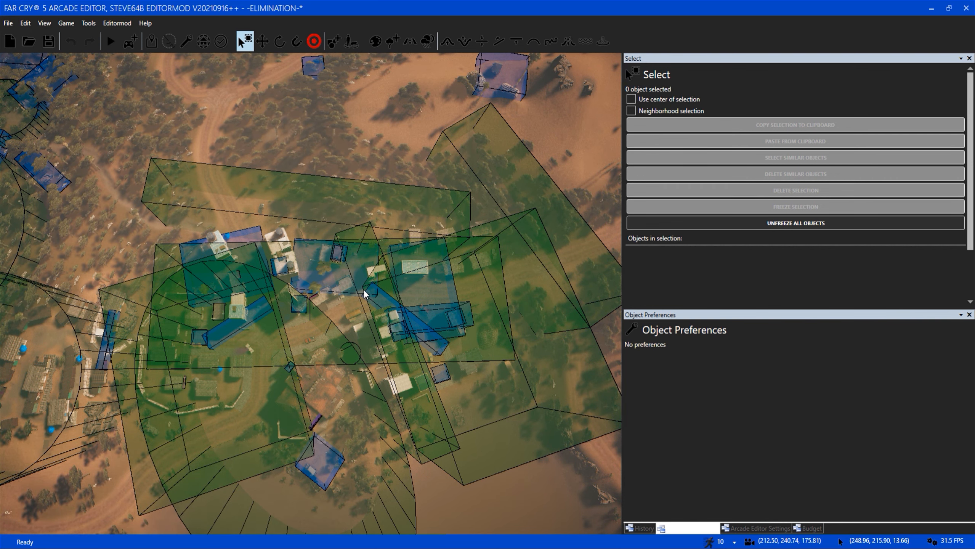
{"action": "key", "text": "w"}
{"action": "key", "text": "d"}
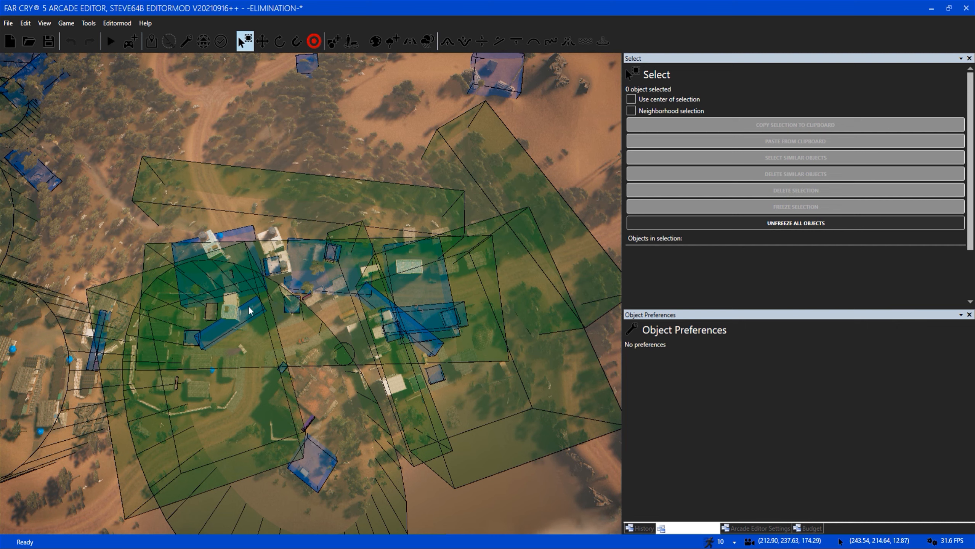
{"action": "key", "text": "w"}
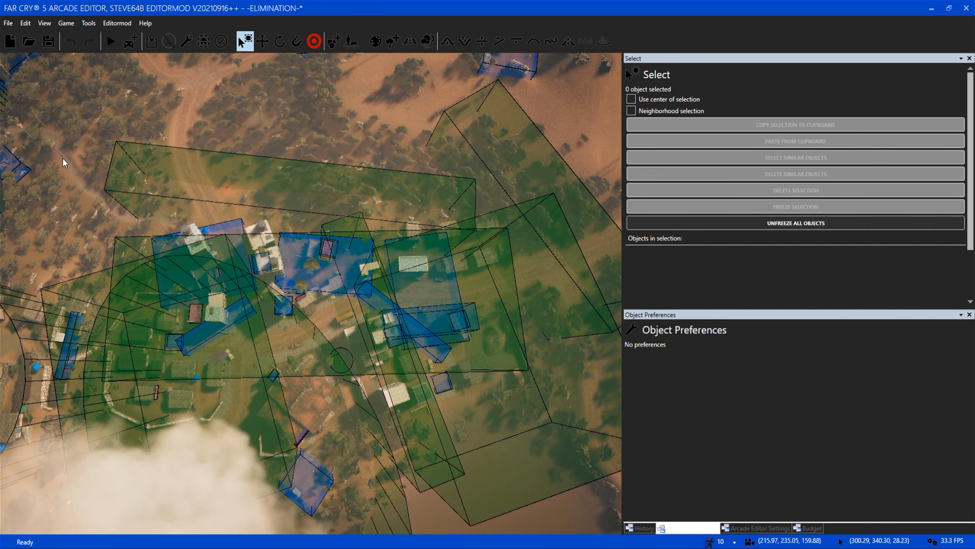
{"action": "key", "text": "w"}
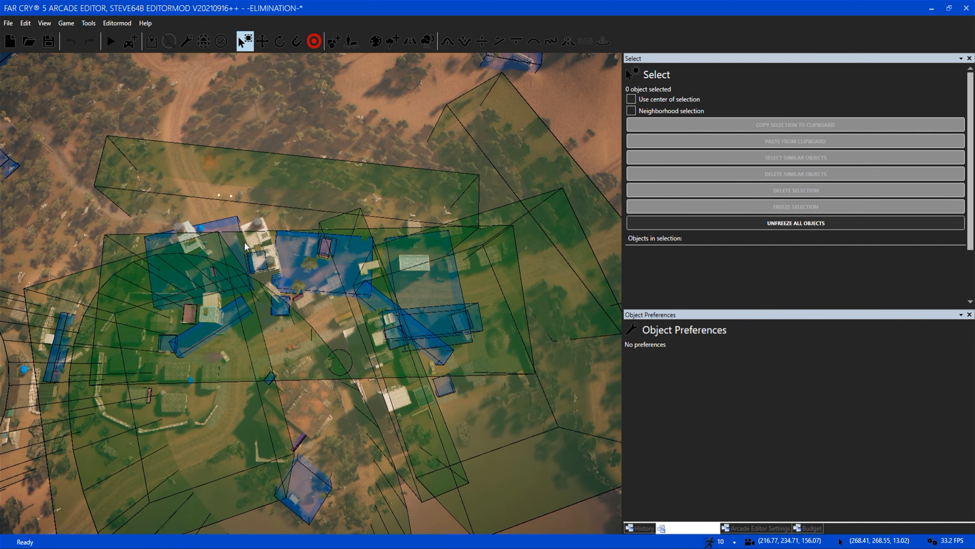
{"action": "key", "text": "w"}
{"action": "key", "text": "d"}
{"action": "mouse_move", "coordinate": [247, 242]}
{"action": "right_mouse_down"}
{"action": "mouse_move", "coordinate": [288, 240]}
{"action": "mouse_move", "coordinate": [246, 223]}
{"action": "mouse_move", "coordinate": [249, 243]}
{"action": "right_mouse_up"}
{"action": "key", "text": "d"}
{"action": "key", "text": "s"}
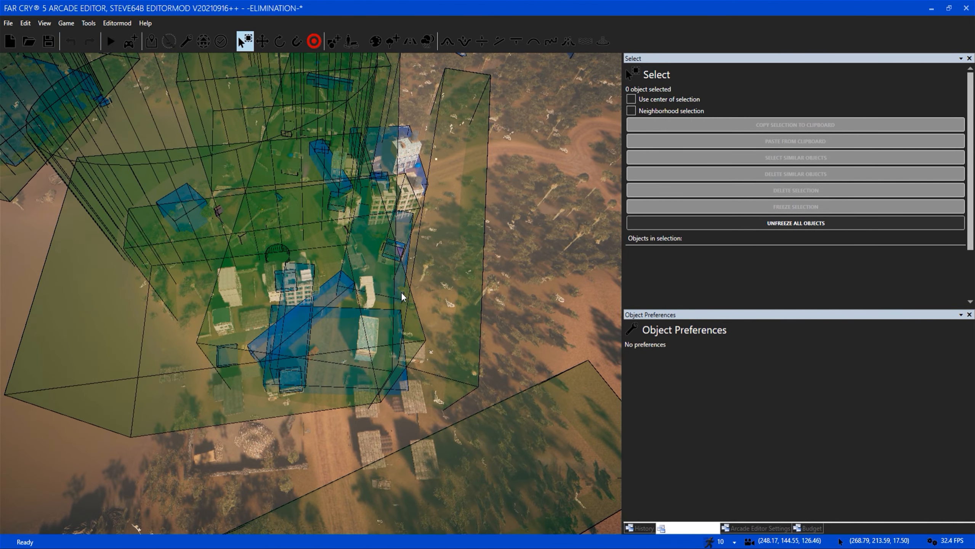
Inspect the blue volumes and overlapping zones around the multi-storey buildings from the far end of town.
{"action": "key", "text": "w"}
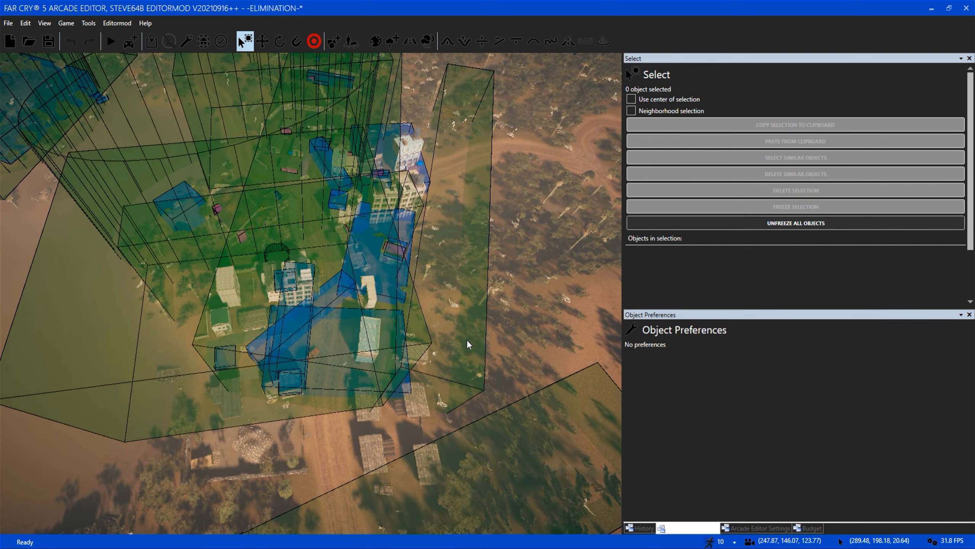
{"action": "key", "text": "w"}
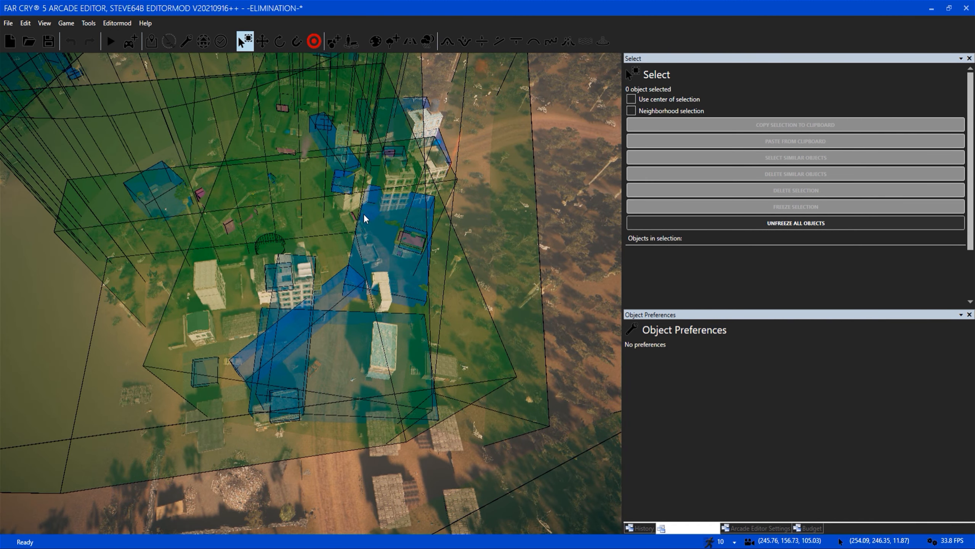
{"action": "key", "text": "w"}
{"action": "right_click_drag", "start_coordinate": [254, 258], "coordinate": [284, 354]}
{"action": "key", "text": "s"}
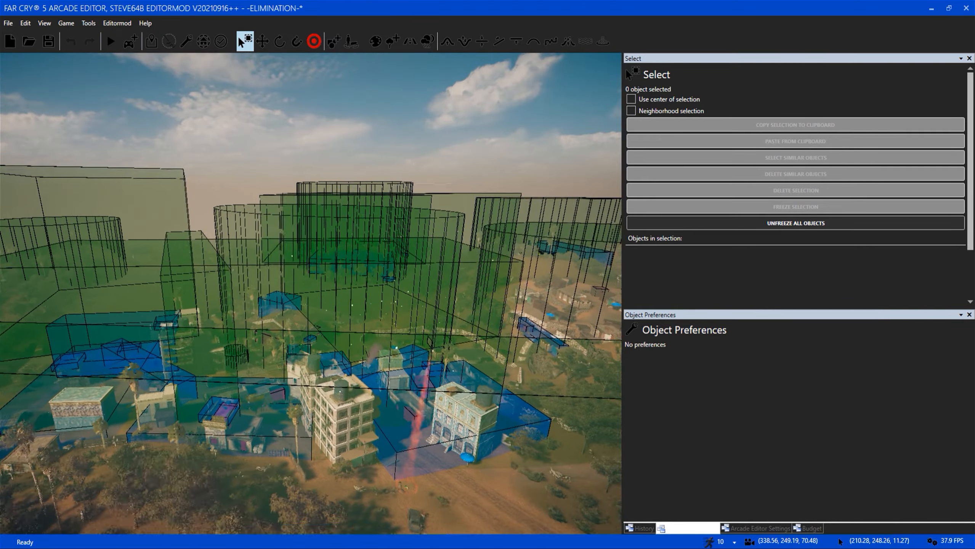
Examine the cylindrical zone around the church graveyard and the overlapping zones above the town.
{"action": "key", "text": "w"}
{"action": "right_click_drag", "start_coordinate": [309, 347], "coordinate": [184, 361]}
{"action": "key", "text": "s"}
{"action": "key", "text": "s"}
{"action": "scroll", "coordinate": [309, 346], "scroll_direction": "down", "scroll_amount": 4}
{"action": "scroll", "coordinate": [386, 424], "scroll_direction": "down", "scroll_amount": 5}
{"action": "right_click_drag", "start_coordinate": [254, 330], "coordinate": [248, 409]}
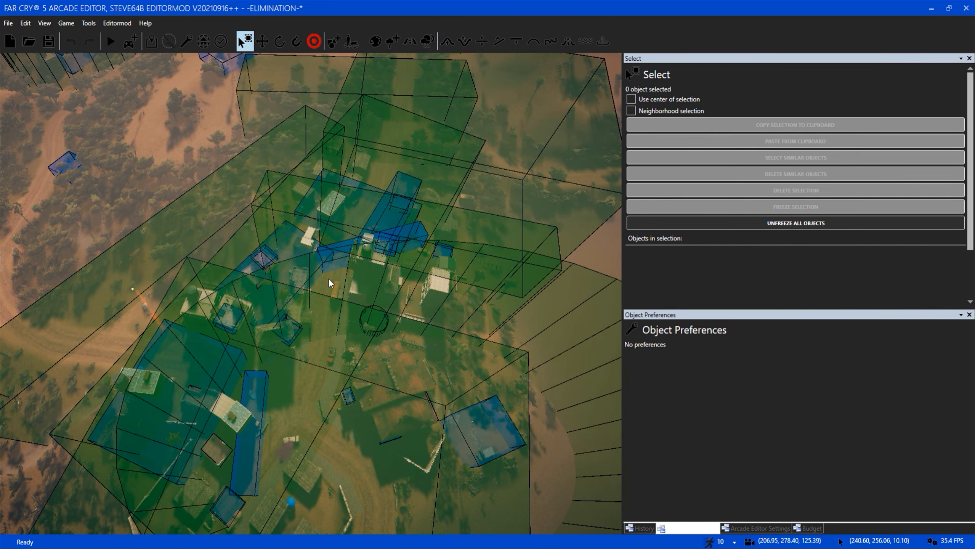
{"action": "right_click_drag", "start_coordinate": [338, 278], "coordinate": [418, 221]}
{"action": "scroll", "coordinate": [419, 221], "scroll_direction": "down", "scroll_amount": 2}
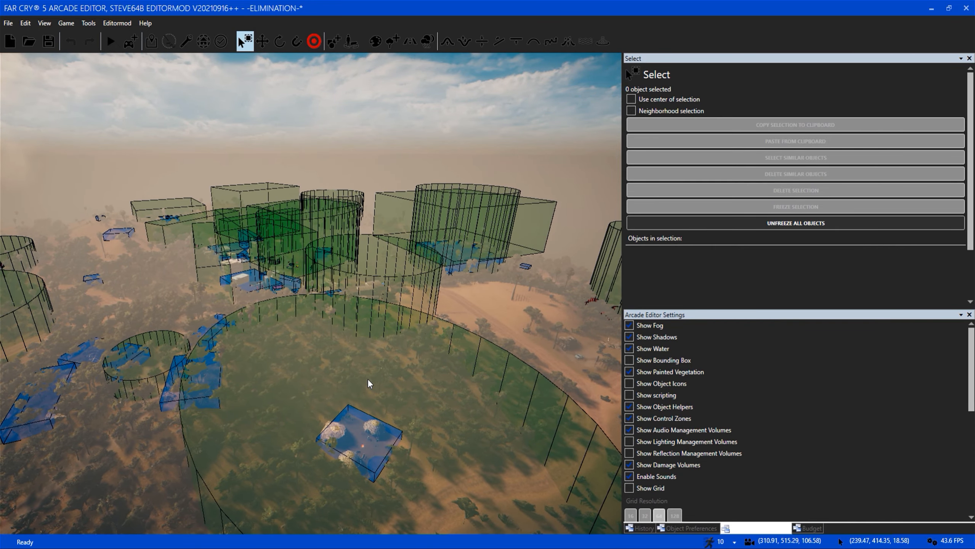
Display the scripting volumes and inspect the cylindrical one around the rocks in the forest clearing.
{"action": "left_click", "coordinate": [663, 395]}
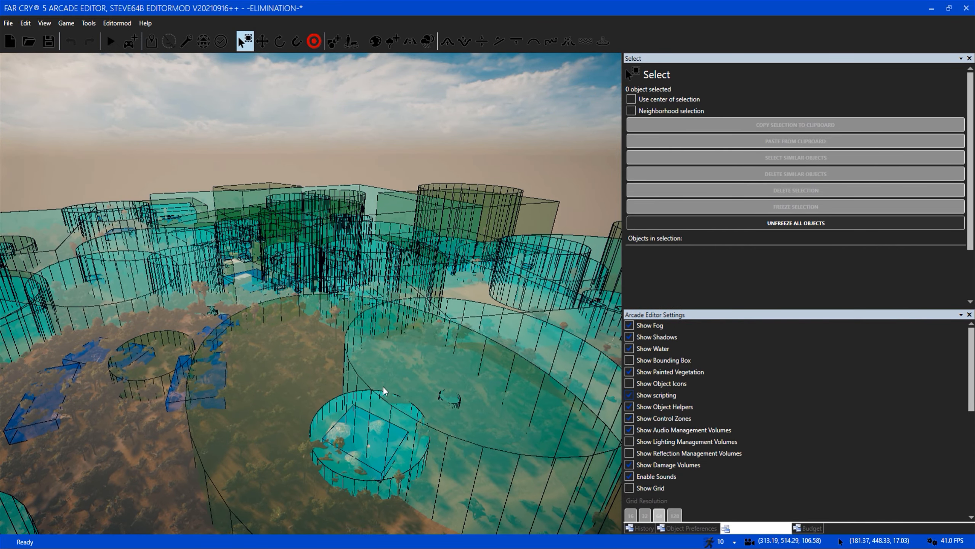
{"action": "right_click_drag", "start_coordinate": [382, 386], "coordinate": [382, 386]}
{"action": "scroll", "coordinate": [267, 354], "scroll_direction": "up", "scroll_amount": 4}
{"action": "scroll", "coordinate": [324, 357], "scroll_direction": "up", "scroll_amount": 9}
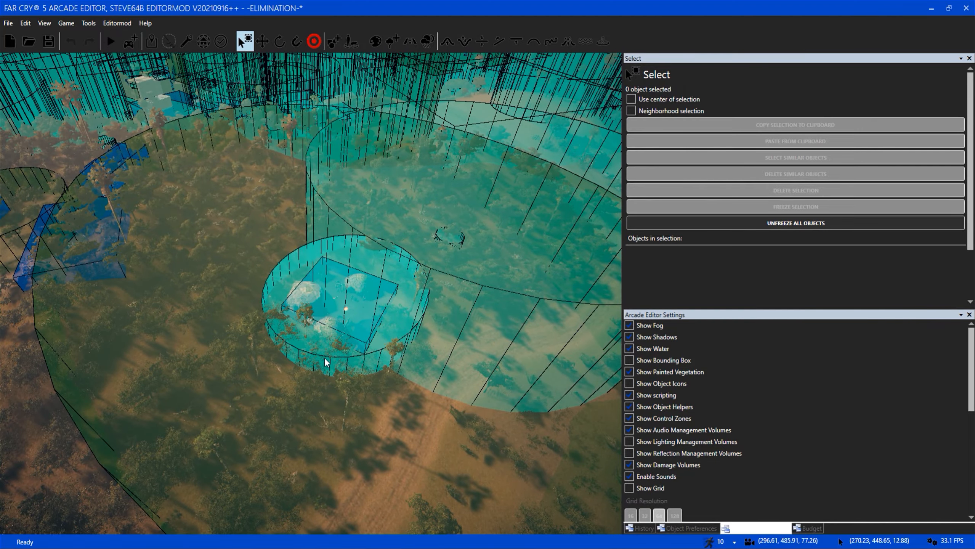
{"action": "key", "text": "w"}
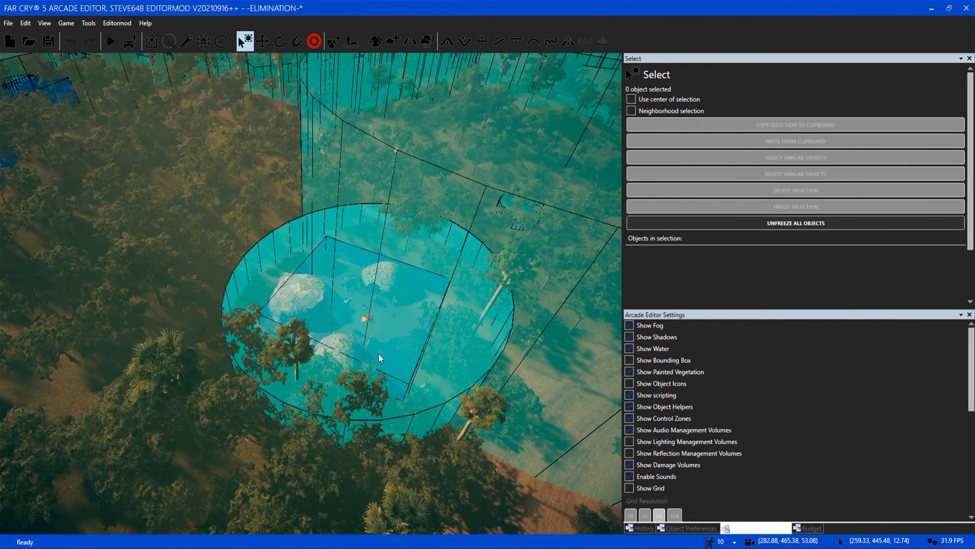
{"action": "key", "text": "d"}
{"action": "key", "text": "s"}
{"action": "scroll", "coordinate": [379, 357], "scroll_direction": "down", "scroll_amount": 9}
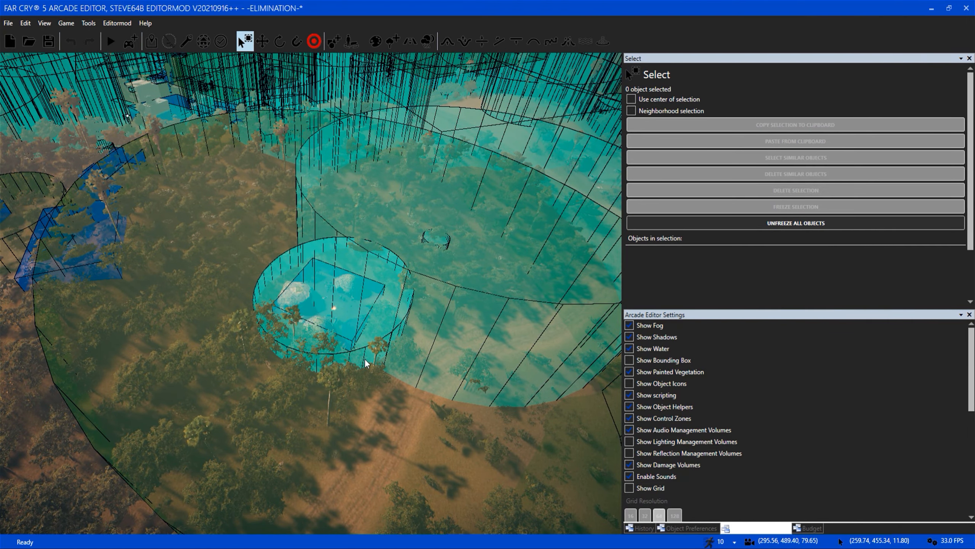
{"action": "scroll", "coordinate": [364, 358], "scroll_direction": "down", "scroll_amount": 4}
Survey the scripting volumes overlapping the zones across the town and its outskirts.
{"action": "right_click_drag", "start_coordinate": [364, 358], "coordinate": [315, 254]}
{"action": "key", "text": "w"}
{"action": "key", "text": "w"}
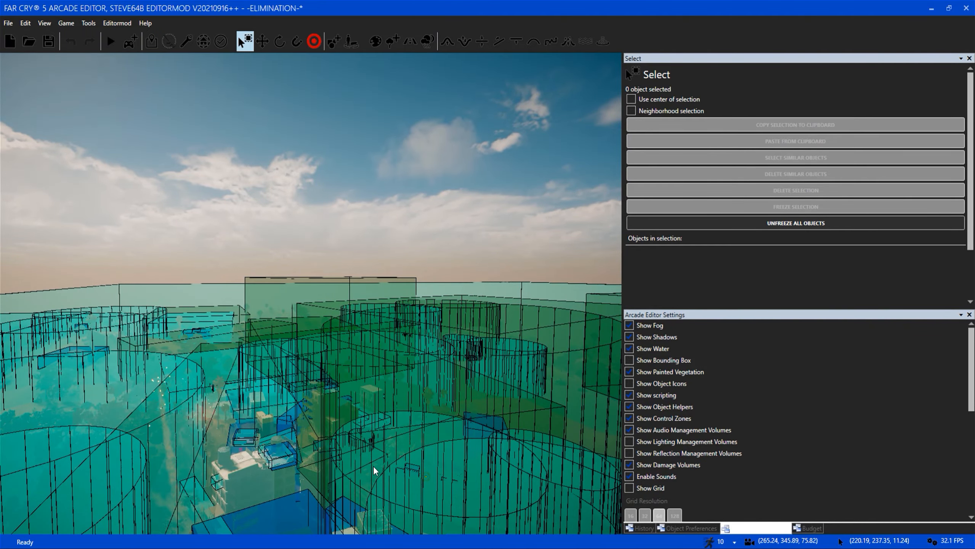
{"action": "key", "text": "w"}
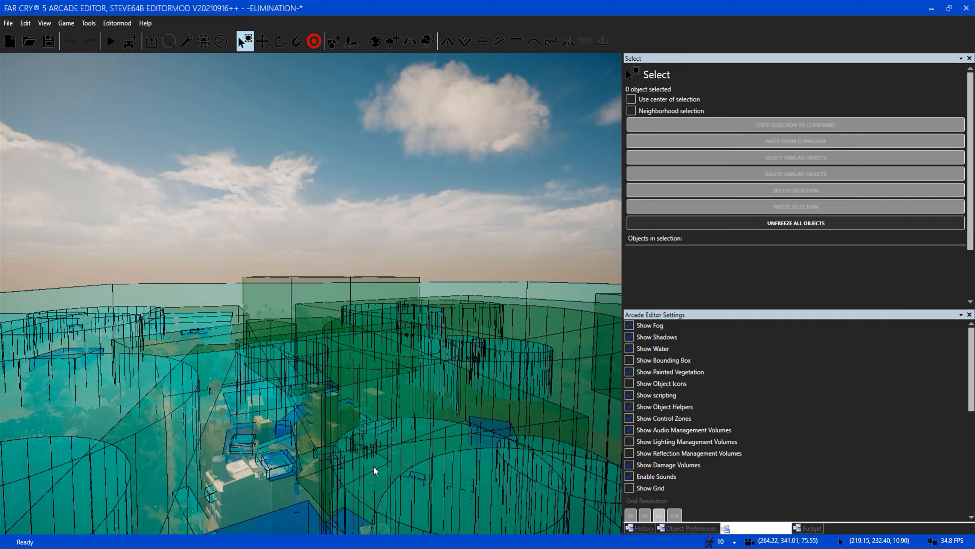
{"action": "right_click_drag", "start_coordinate": [357, 459], "coordinate": [495, 459]}
{"action": "key", "text": "w"}
Examine the large cylindrical scripting volumes and small red rings around the buildings beyond the town.
{"action": "key", "text": "w"}
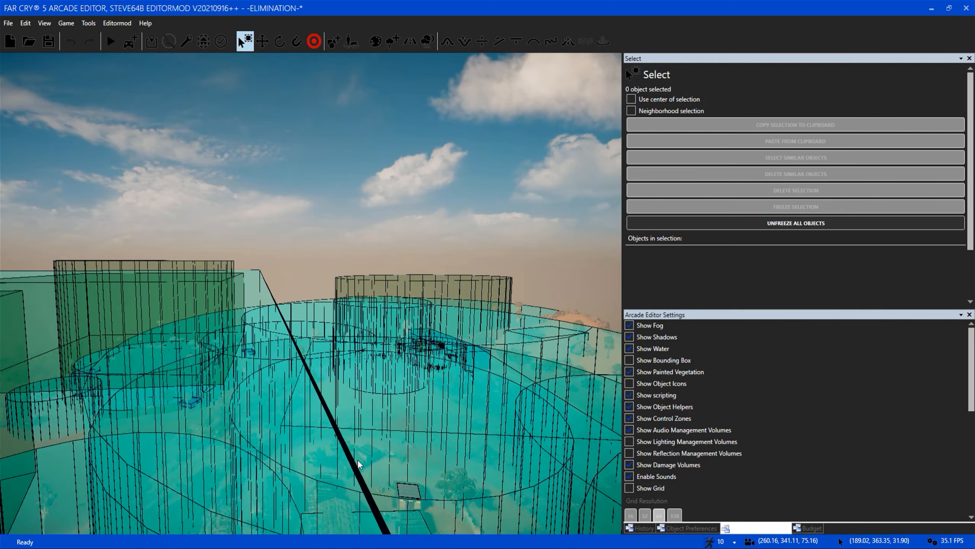
{"action": "key", "text": "w"}
{"action": "mouse_move", "coordinate": [358, 460]}
{"action": "right_mouse_down"}
{"action": "mouse_move", "coordinate": [441, 461]}
{"action": "mouse_move", "coordinate": [346, 452]}
{"action": "right_mouse_up"}
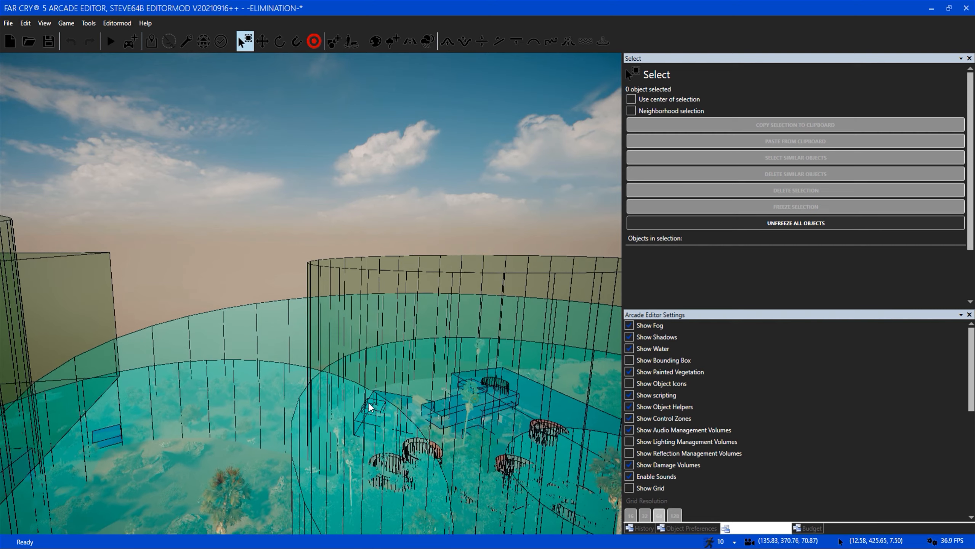
{"action": "key", "text": "w"}
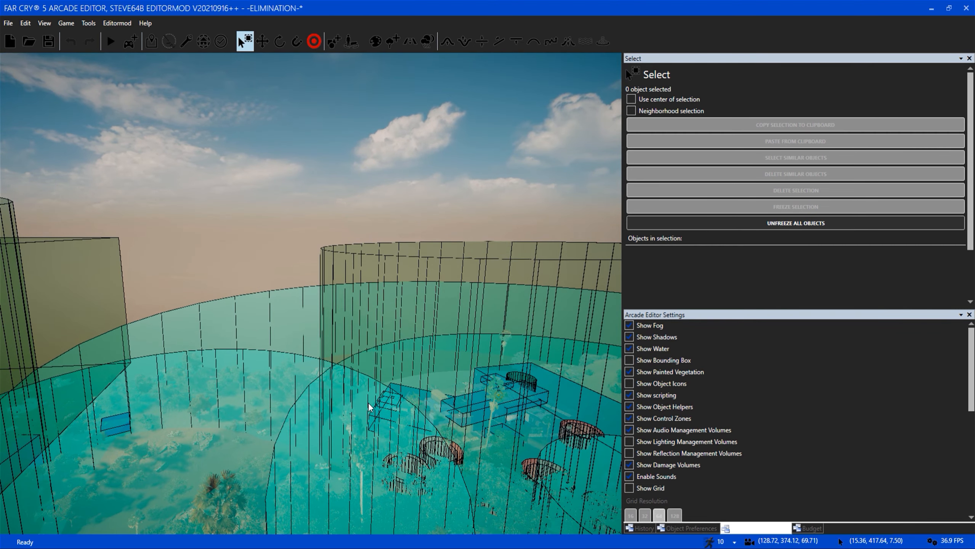
{"action": "key", "text": "s"}
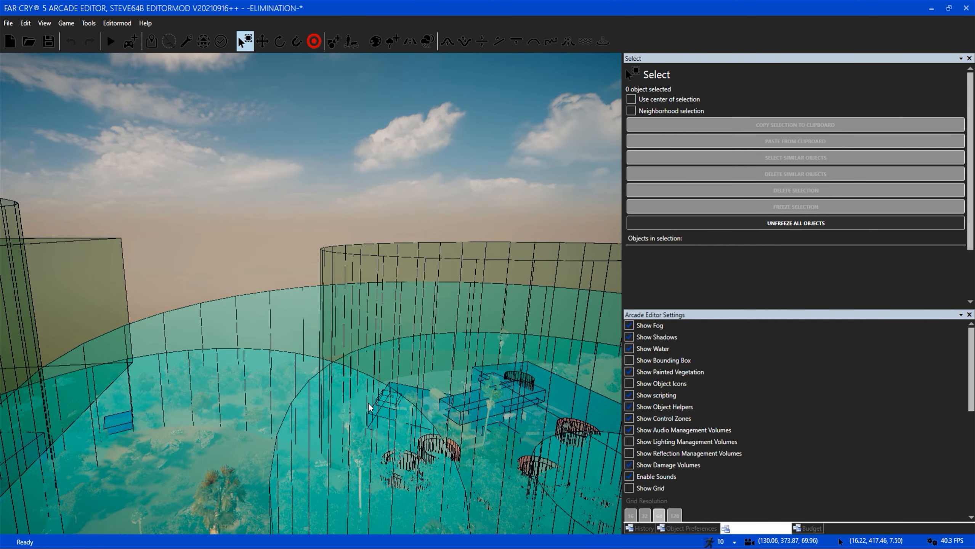
{"action": "key", "text": "d"}
{"action": "key", "text": "w"}
{"action": "right_click_drag", "start_coordinate": [368, 404], "coordinate": [419, 421]}
Hide the scripting volumes and inspect the red ring areas among the trees.
{"action": "left_click", "coordinate": [666, 396]}
{"action": "key", "text": "s"}
{"action": "key", "text": "d"}
{"action": "right_click_drag", "start_coordinate": [369, 388], "coordinate": [403, 430]}
{"action": "key", "text": "w"}
{"action": "key", "text": "w"}
{"action": "right_click_drag", "start_coordinate": [297, 277], "coordinate": [339, 316]}
{"action": "key", "text": "s"}
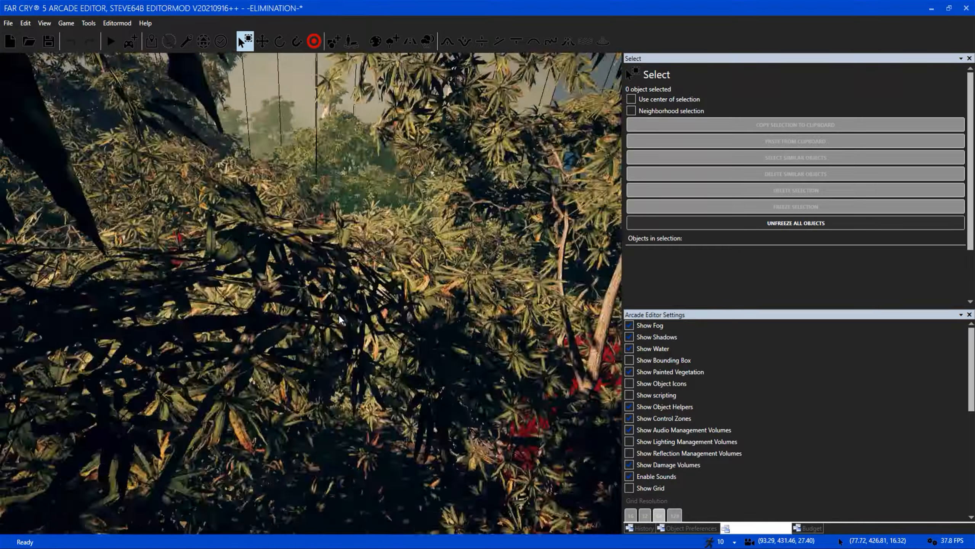
Survey the red rings beside the blue volume and the one near the orange smoke and rocks.
{"action": "key", "text": "s"}
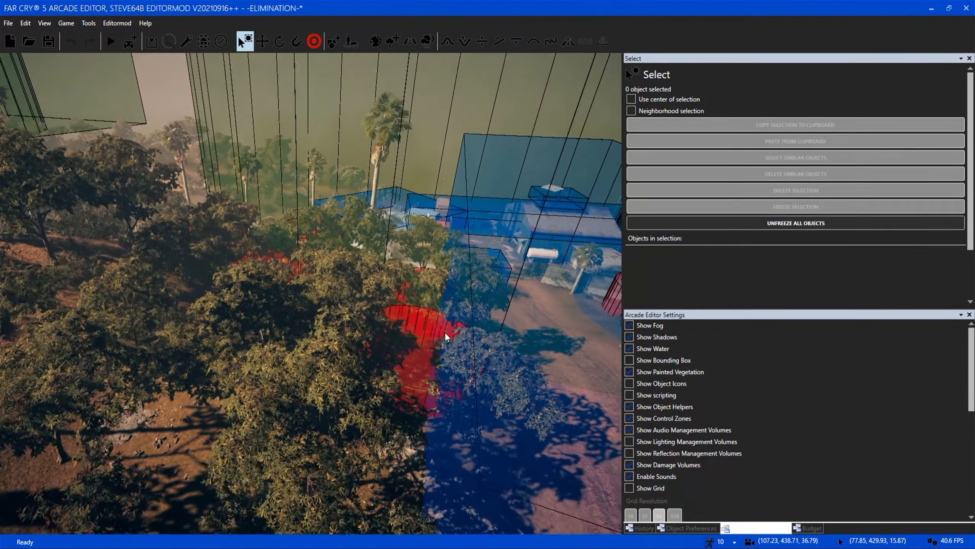
{"action": "key", "text": "d"}
{"action": "key", "text": "s"}
{"action": "key", "text": "d"}
{"action": "right_click_drag", "start_coordinate": [417, 374], "coordinate": [269, 403]}
{"action": "key", "text": "s"}
{"action": "left_click", "coordinate": [688, 529]}
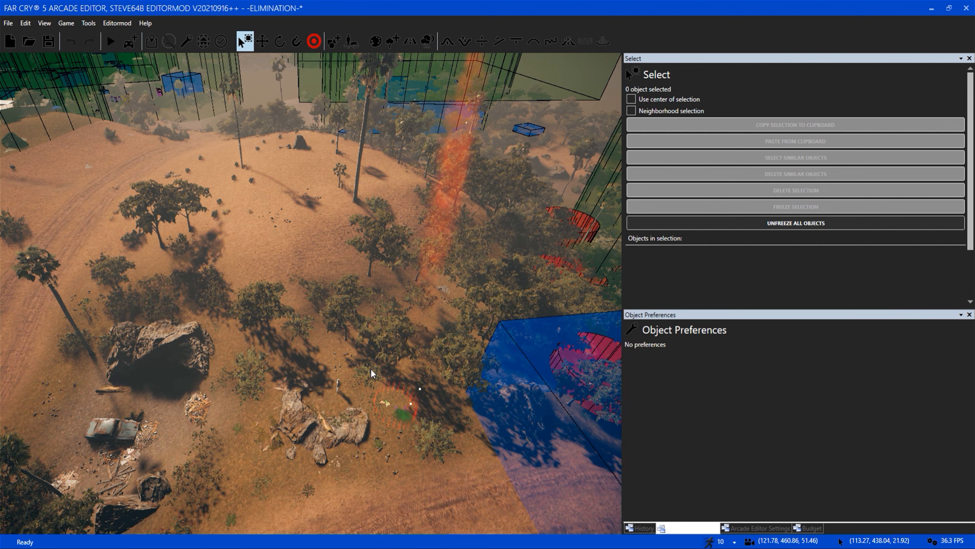
{"action": "key", "text": "s"}
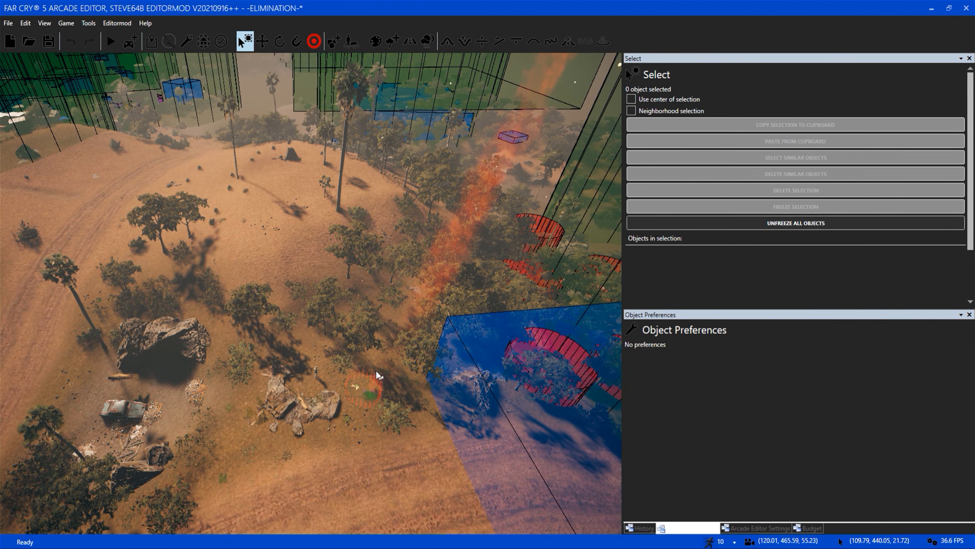
Hide the control zones and inspect the green flare inside the red ring near the rocks.
{"action": "left_click", "coordinate": [756, 529]}
{"action": "left_click", "coordinate": [630, 442]}
{"action": "left_click", "coordinate": [629, 454]}
{"action": "right_click_drag", "start_coordinate": [377, 356], "coordinate": [336, 358]}
{"action": "key", "text": "w"}
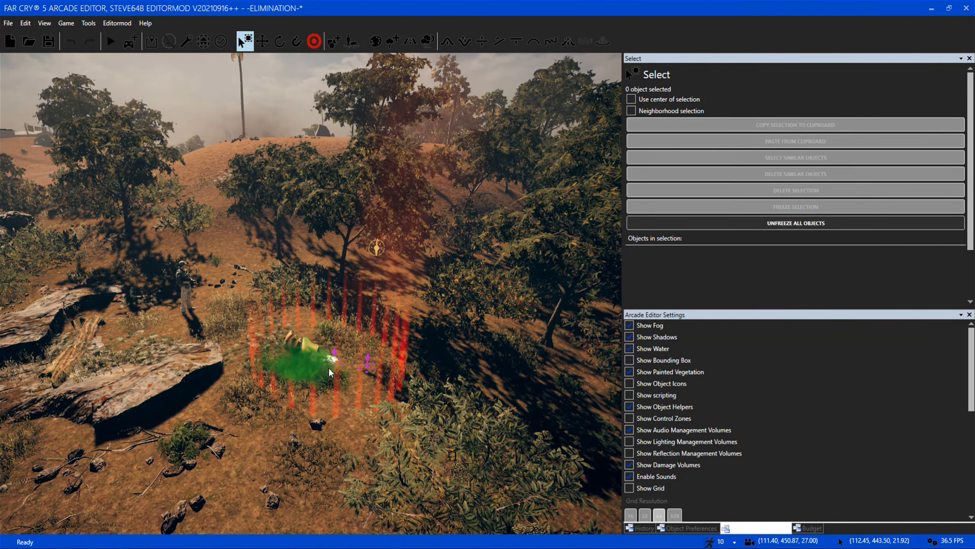
{"action": "key", "text": "w"}
{"action": "right_click_drag", "start_coordinate": [332, 369], "coordinate": [353, 293]}
Tour the town's streets and buildings from above without the zone overlays.
{"action": "key", "text": "d"}
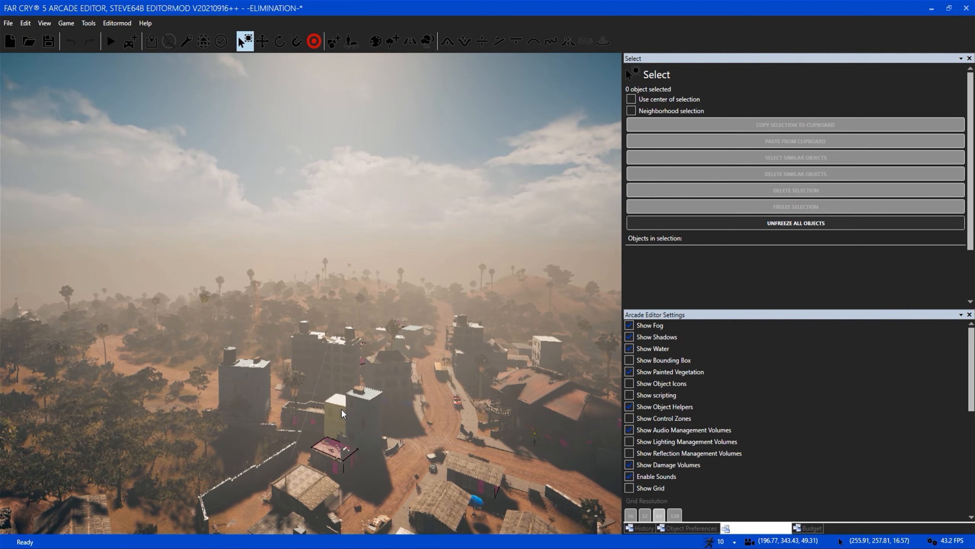
{"action": "key", "text": "w"}
{"action": "right_click_drag", "start_coordinate": [405, 446], "coordinate": [292, 457]}
{"action": "key", "text": "d"}
{"action": "key", "text": "w"}
{"action": "key", "text": "w"}
{"action": "right_click_drag", "start_coordinate": [346, 427], "coordinate": [239, 361]}
{"action": "key", "text": "w"}
{"action": "key", "text": "w"}
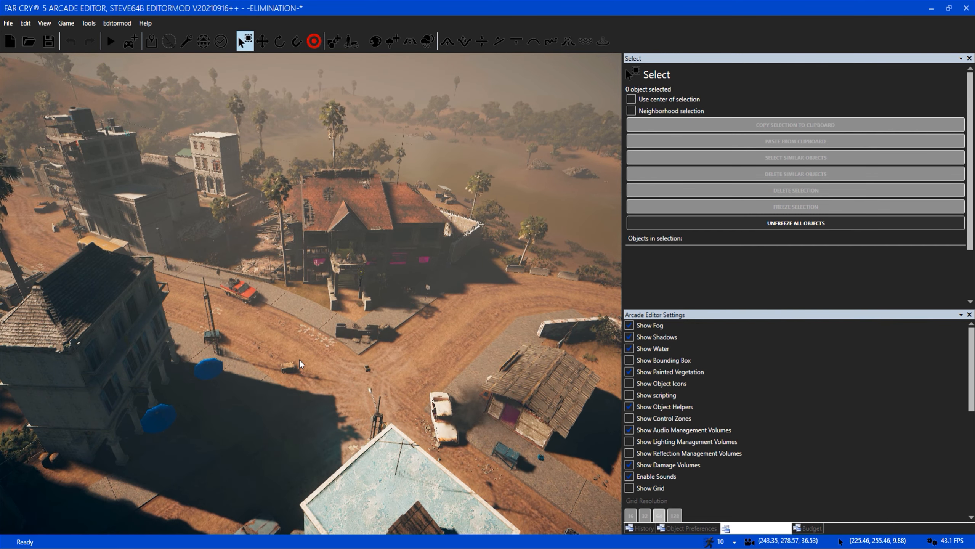
Inspect the large red-roofed building and the road junction, and continue to the hilltop compound with fireworks.
{"action": "right_click_drag", "start_coordinate": [299, 360], "coordinate": [361, 341]}
{"action": "key", "text": "w"}
{"action": "key", "text": "d"}
{"action": "key", "text": "d"}
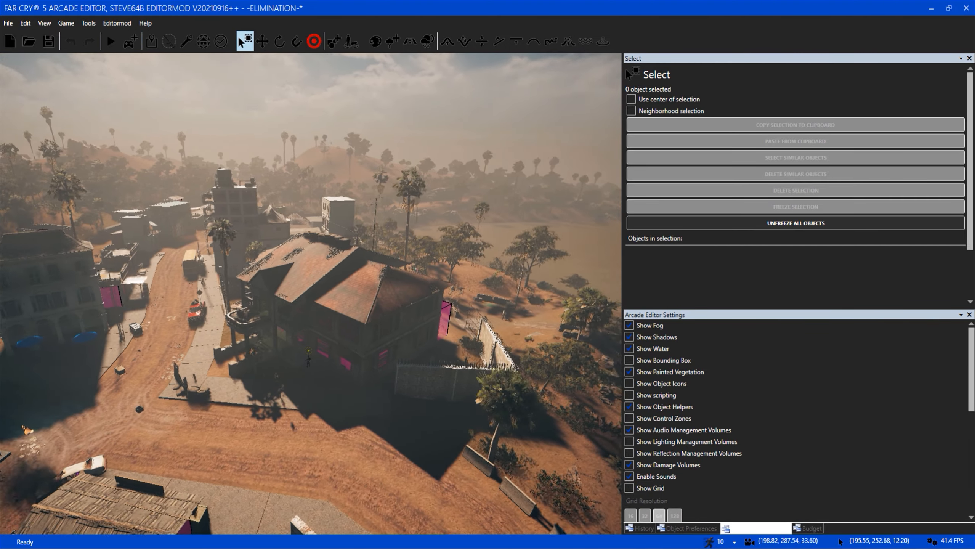
{"action": "key", "text": "w"}
{"action": "key", "text": "w"}
{"action": "right_click_drag", "start_coordinate": [364, 348], "coordinate": [364, 378]}
Inspect the green flare inside the red ring beside the large boulder, with the Move tool active.
{"action": "key", "text": "w"}
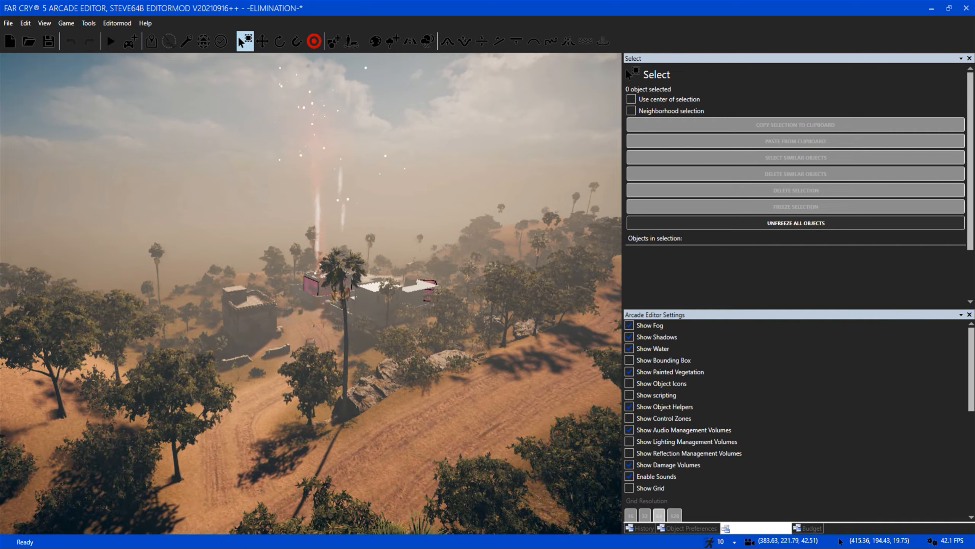
{"action": "key", "text": "a"}
{"action": "mouse_move", "coordinate": [360, 371]}
{"action": "right_mouse_down"}
{"action": "mouse_move", "coordinate": [369, 375]}
{"action": "mouse_move", "coordinate": [370, 348]}
{"action": "mouse_move", "coordinate": [378, 348]}
{"action": "mouse_move", "coordinate": [495, 378]}
{"action": "mouse_move", "coordinate": [430, 359]}
{"action": "mouse_move", "coordinate": [451, 361]}
{"action": "mouse_move", "coordinate": [326, 363]}
{"action": "mouse_move", "coordinate": [381, 388]}
{"action": "mouse_move", "coordinate": [476, 392]}
{"action": "right_mouse_up"}
{"action": "key", "text": "w"}
{"action": "key", "text": "w"}
{"action": "key", "text": "w"}
{"action": "key", "text": "2"}
{"action": "key", "text": "s"}
{"action": "key", "text": "d"}
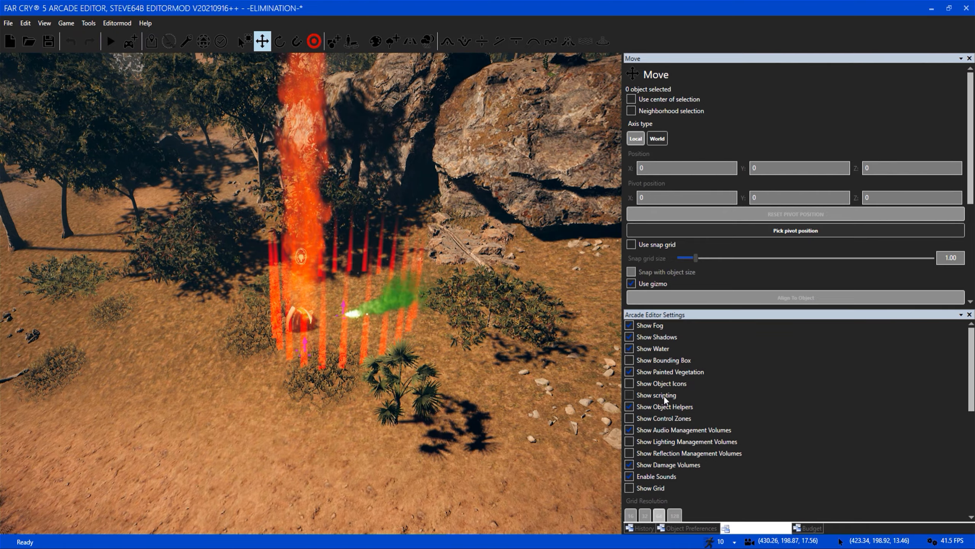
Display the scripting volumes and select the script object beside the box volume around the green flare.
{"action": "left_click", "coordinate": [629, 395]}
{"action": "mouse_move", "coordinate": [349, 381]}
{"action": "right_mouse_down"}
{"action": "mouse_move", "coordinate": [280, 386]}
{"action": "mouse_move", "coordinate": [363, 354]}
{"action": "mouse_move", "coordinate": [361, 384]}
{"action": "mouse_move", "coordinate": [350, 382]}
{"action": "right_mouse_up"}
{"action": "key", "text": "w"}
{"action": "right_click_drag", "start_coordinate": [526, 257], "coordinate": [436, 282]}
{"action": "key", "text": "d"}
{"action": "key", "text": "s"}
{"action": "left_click", "coordinate": [451, 286]}
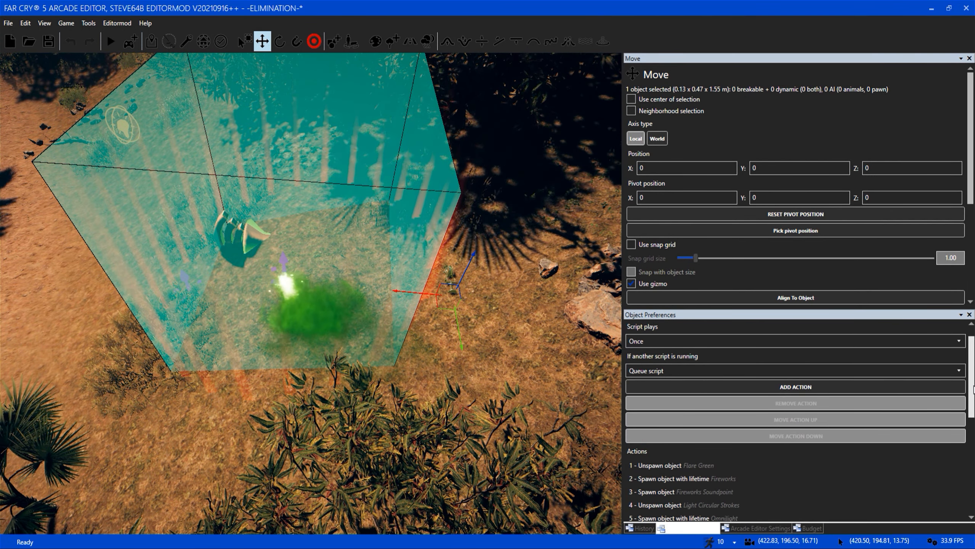
Review the selected script's actions and highlight the Spawn object with lifetime action for Fireworks.
{"action": "scroll", "coordinate": [973, 389], "scroll_direction": "down", "scroll_amount": 2}
{"action": "scroll", "coordinate": [285, 254], "scroll_direction": "down", "scroll_amount": 5}
{"action": "left_click", "coordinate": [707, 444]}
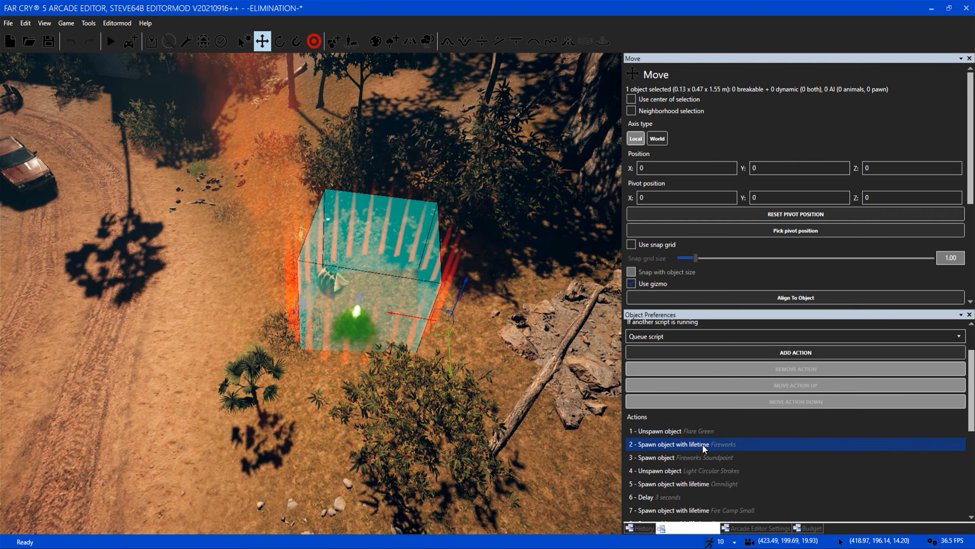
Inspect the box volume around the green flare and its surroundings along the dirt road.
{"action": "right_click_drag", "start_coordinate": [415, 330], "coordinate": [395, 236]}
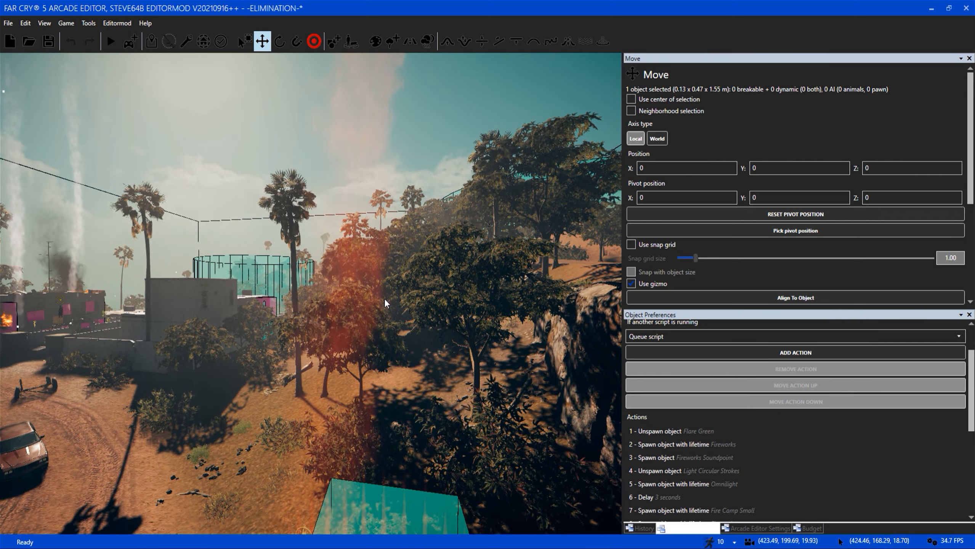
{"action": "key", "text": "s"}
{"action": "key", "text": "a"}
{"action": "right_click_drag", "start_coordinate": [336, 392], "coordinate": [285, 426]}
{"action": "right_click_drag", "start_coordinate": [337, 398], "coordinate": [422, 439]}
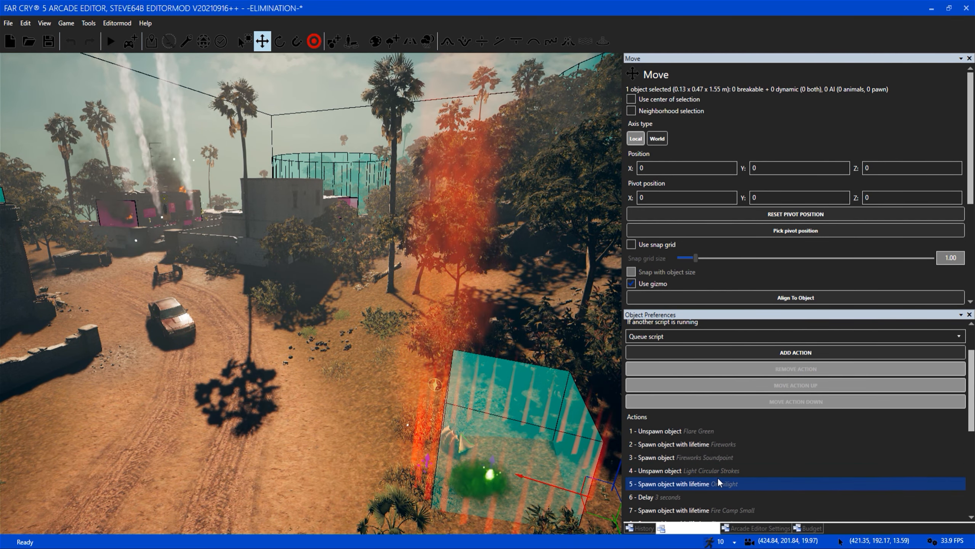
{"action": "right_click_drag", "start_coordinate": [367, 354], "coordinate": [381, 363]}
{"action": "key", "text": "w"}
{"action": "key", "text": "s"}
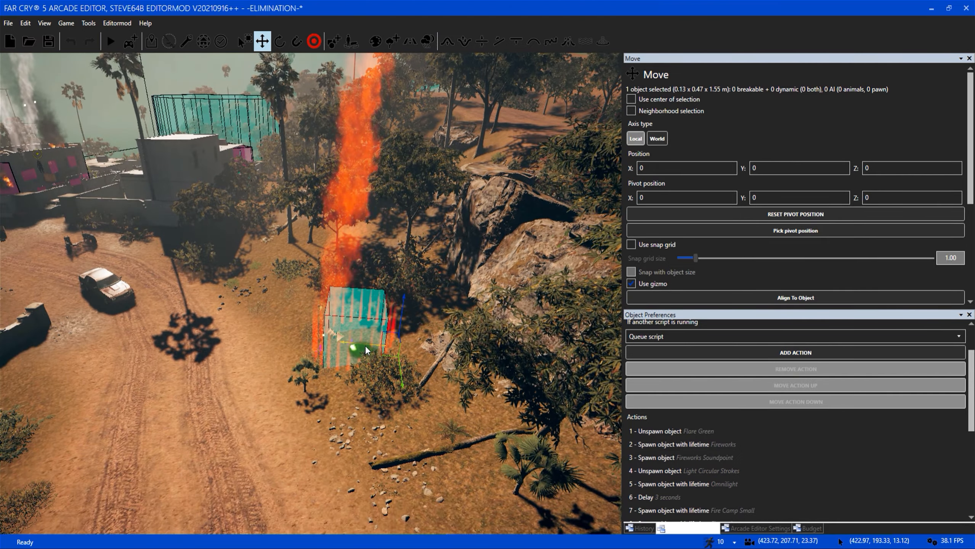
Review the script's delay, Fireworks, Fire Camp Small and Barrel Oil actions while facing the burning building.
{"action": "scroll", "coordinate": [970, 451], "scroll_direction": "down", "scroll_amount": 3}
{"action": "left_click_drag", "start_coordinate": [970, 448], "coordinate": [969, 459]}
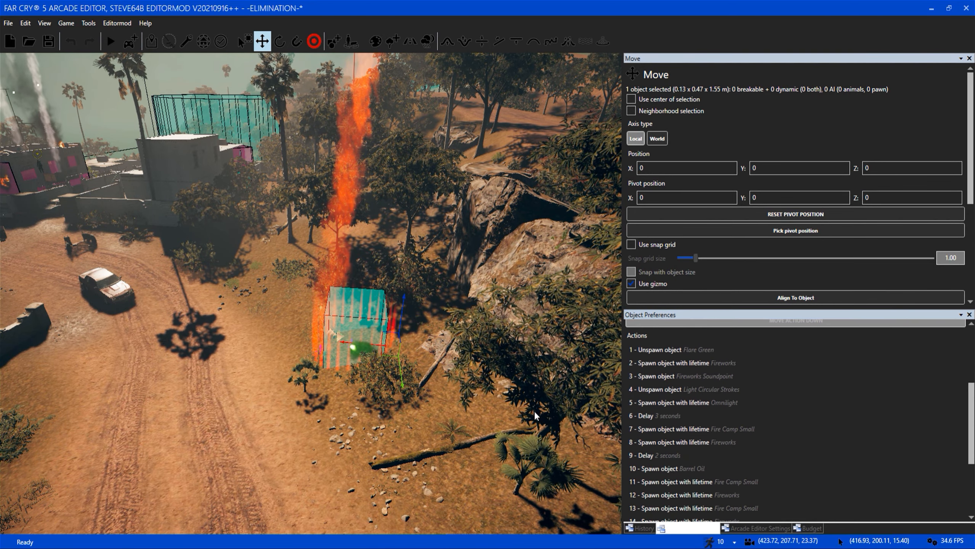
{"action": "right_click_drag", "start_coordinate": [376, 308], "coordinate": [285, 258]}
{"action": "key", "text": "w"}
{"action": "key", "text": "w"}
{"action": "right_click_drag", "start_coordinate": [361, 392], "coordinate": [362, 369]}
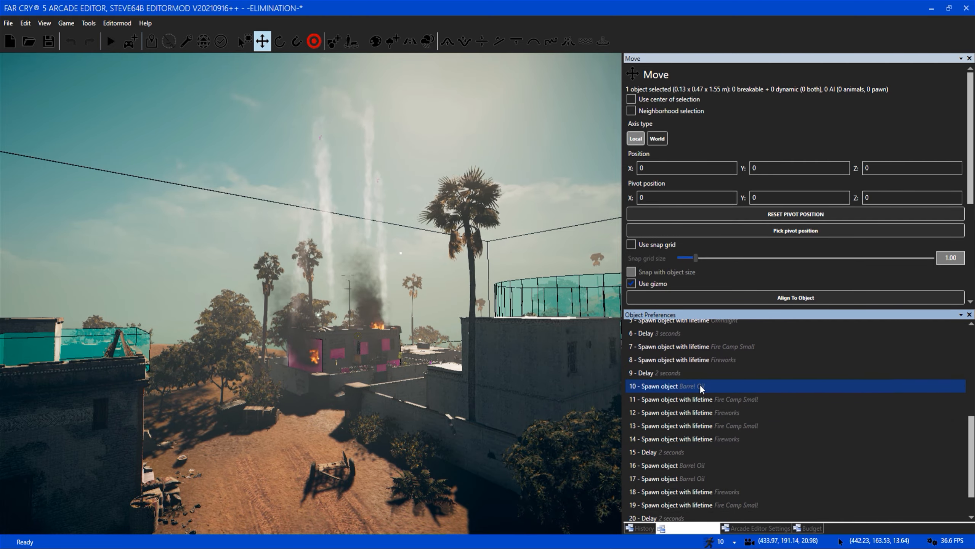
Inspect the oil barrels, fire and character on the burning building's roof, and return to the road.
{"action": "key", "text": "w"}
{"action": "right_click_drag", "start_coordinate": [340, 385], "coordinate": [292, 430]}
{"action": "key", "text": "d"}
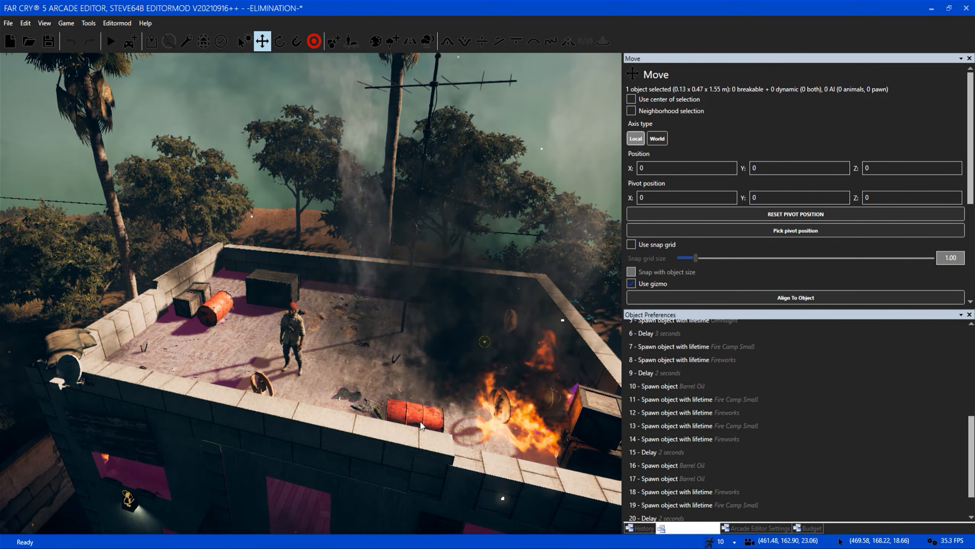
{"action": "key", "text": "a"}
{"action": "key", "text": "s"}
{"action": "right_click_drag", "start_coordinate": [371, 403], "coordinate": [372, 346]}
{"action": "right_click_drag", "start_coordinate": [371, 404], "coordinate": [631, 427]}
{"action": "key", "text": "w"}
Review the script's remaining actions, from the Barrel Oil and Fireworks spawns to action 21.
{"action": "left_click", "coordinate": [784, 435]}
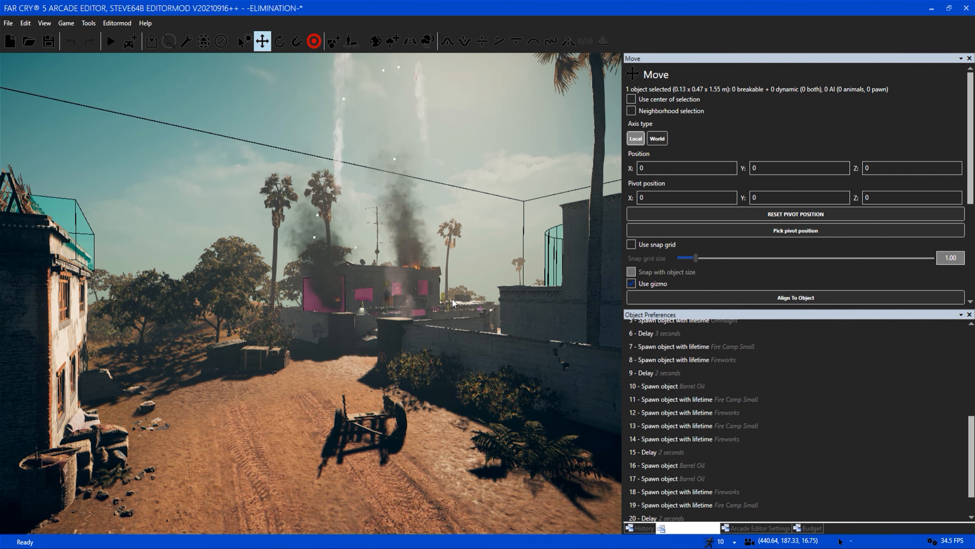
{"action": "right_click_drag", "start_coordinate": [474, 388], "coordinate": [477, 355]}
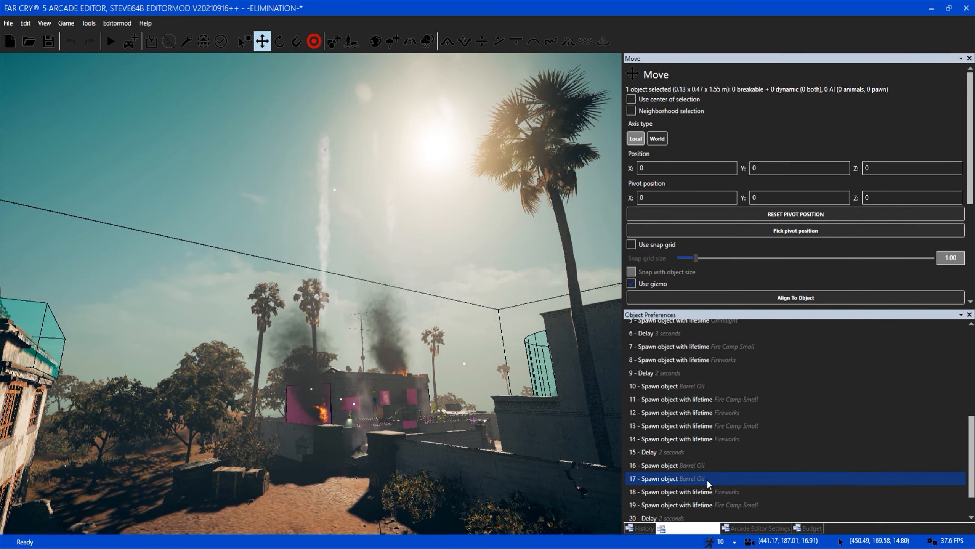
{"action": "scroll", "coordinate": [877, 437], "scroll_direction": "down", "scroll_amount": 1}
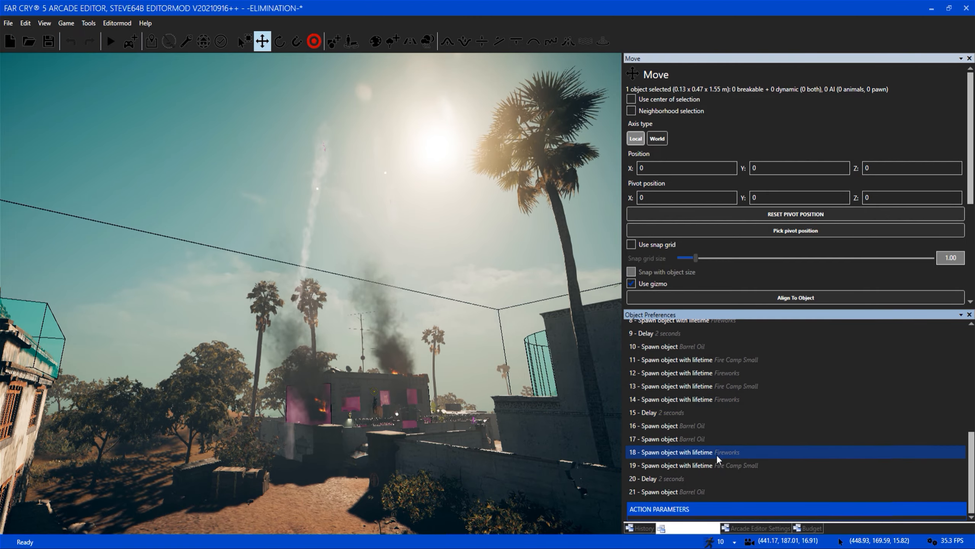
Inspect the rooftop oil barrels up close and from above the corner with the sandbags.
{"action": "key", "text": "w"}
{"action": "right_click_drag", "start_coordinate": [453, 448], "coordinate": [511, 492]}
{"action": "key", "text": "w"}
{"action": "mouse_move", "coordinate": [324, 429]}
{"action": "right_mouse_down"}
{"action": "mouse_move", "coordinate": [355, 429]}
{"action": "mouse_move", "coordinate": [378, 446]}
{"action": "mouse_move", "coordinate": [363, 457]}
{"action": "mouse_move", "coordinate": [325, 430]}
{"action": "right_mouse_up"}
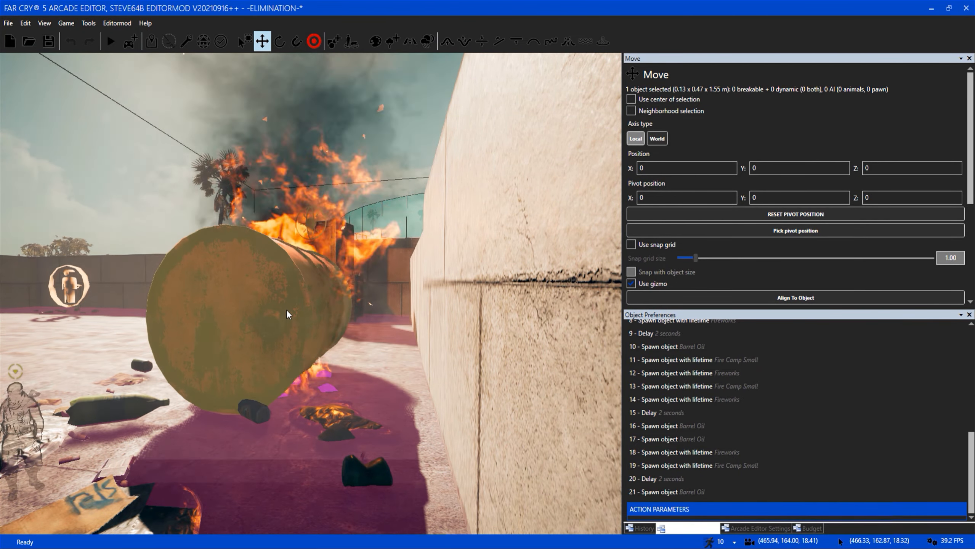
{"action": "key", "text": "s"}
{"action": "mouse_move", "coordinate": [287, 301]}
{"action": "right_mouse_down"}
{"action": "mouse_move", "coordinate": [281, 327]}
{"action": "mouse_move", "coordinate": [287, 302]}
{"action": "right_mouse_up"}
{"action": "key", "text": "a"}
{"action": "key", "text": "w"}
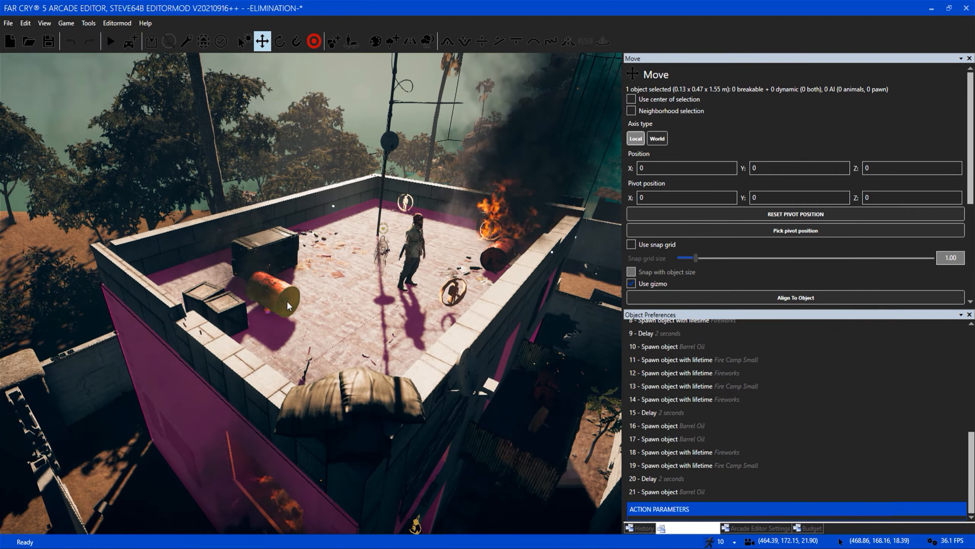
{"action": "key", "text": "s"}
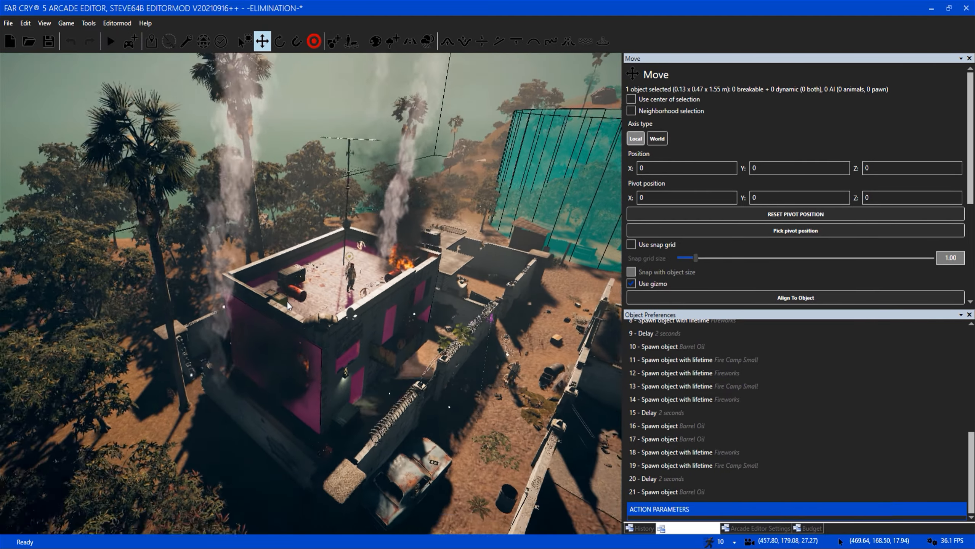
Return to the green flare's box volume and view the fireworks above the burning building from there.
{"action": "key", "text": "s"}
{"action": "right_click_drag", "start_coordinate": [285, 298], "coordinate": [528, 360]}
{"action": "key", "text": "w"}
{"action": "key", "text": "d"}
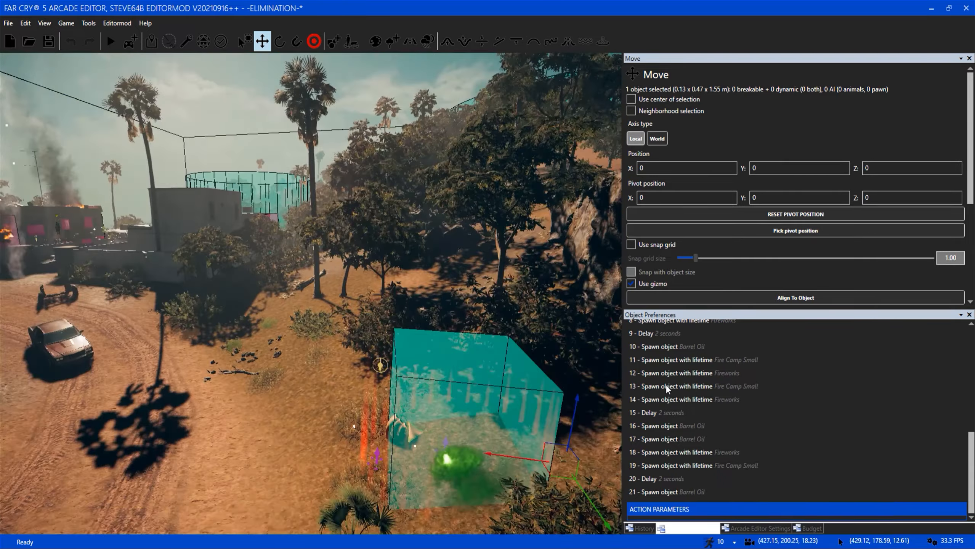
{"action": "key", "text": "s"}
{"action": "right_click_drag", "start_coordinate": [454, 381], "coordinate": [446, 378]}
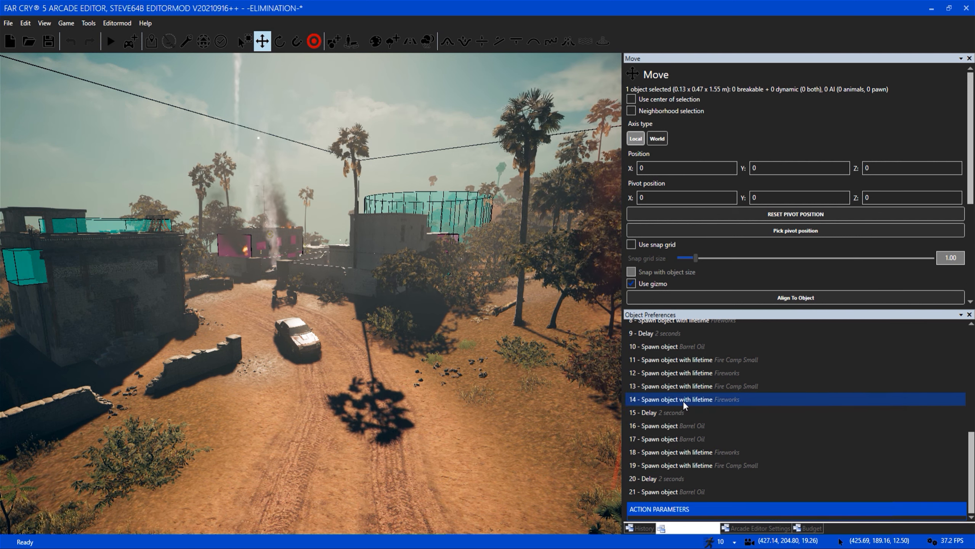
{"action": "right_click_drag", "start_coordinate": [394, 381], "coordinate": [300, 300]}
{"action": "key", "text": "w"}
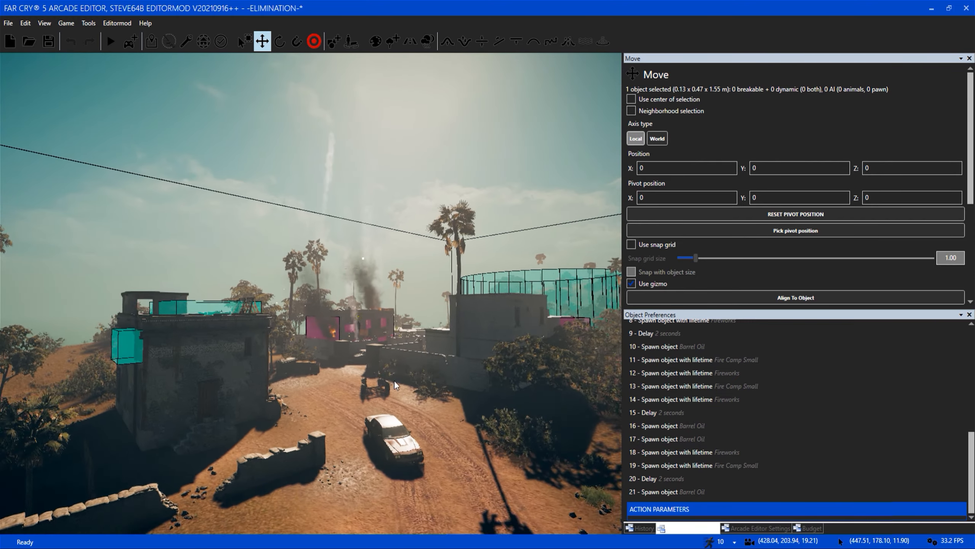
Display the Arcade Editor Settings, and move the breakable wall panel away from the burning room.
{"action": "key", "text": "w"}
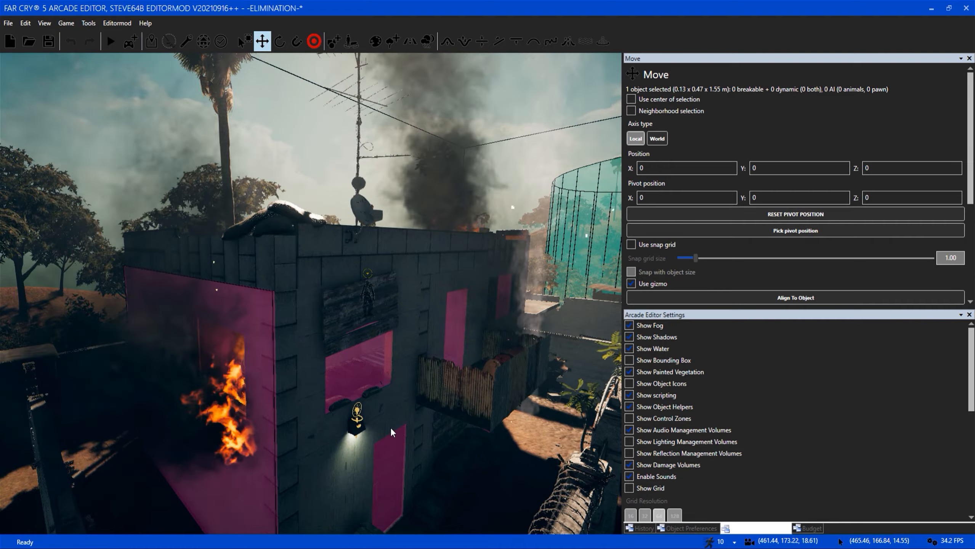
{"action": "key", "text": "w"}
{"action": "right_click_drag", "start_coordinate": [391, 427], "coordinate": [270, 321]}
{"action": "left_click", "coordinate": [318, 313]}
{"action": "key", "text": "Caps_Lock"}
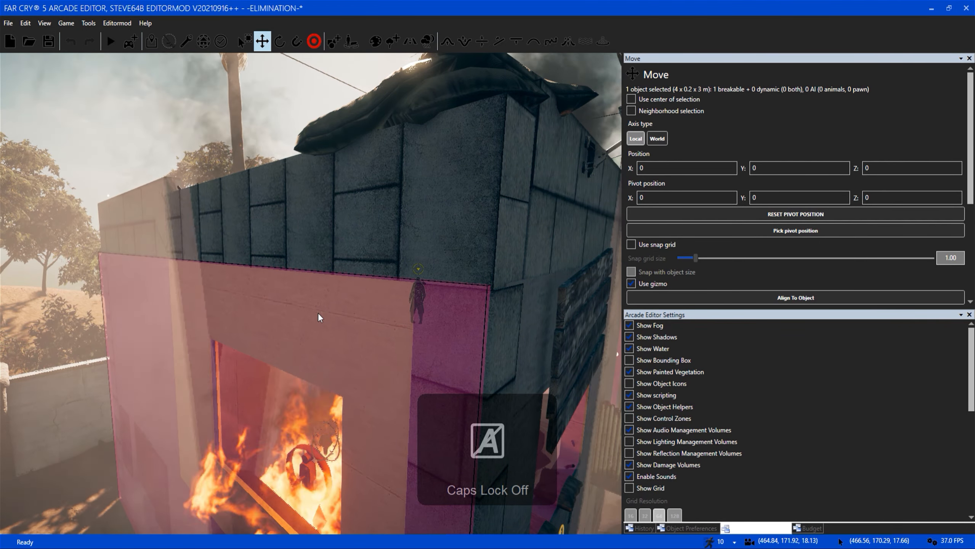
{"action": "key", "text": "w"}
{"action": "right_click_drag", "start_coordinate": [351, 337], "coordinate": [273, 294]}
{"action": "key", "text": "s"}
{"action": "left_click_drag", "start_coordinate": [226, 332], "coordinate": [57, 383]}
{"action": "right_click_drag", "start_coordinate": [243, 378], "coordinate": [442, 360]}
{"action": "key", "text": "w"}
{"action": "key", "text": "s"}
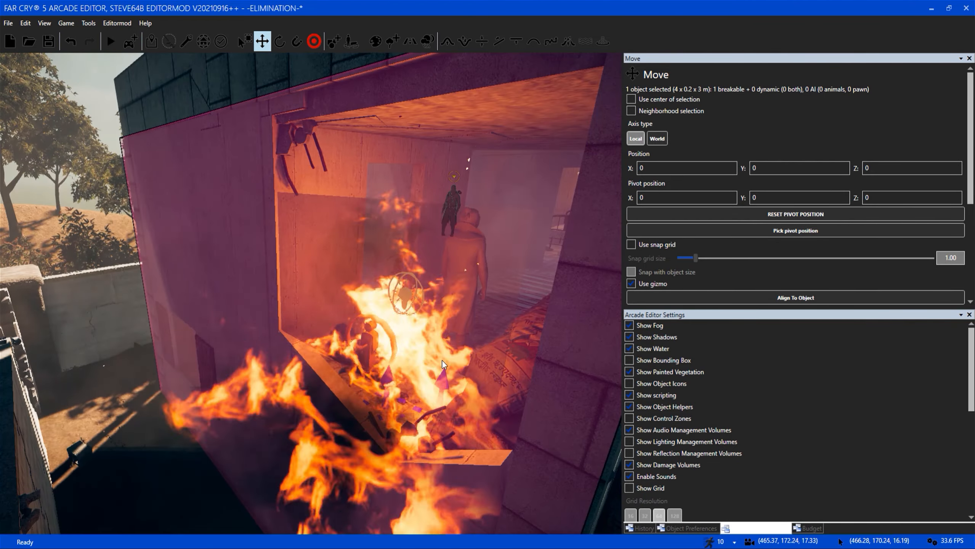
Inspect the exposed burning room and the rooftop with the oil barrel, crates and standing character.
{"action": "key", "text": "a"}
{"action": "mouse_move", "coordinate": [215, 365]}
{"action": "right_mouse_down"}
{"action": "mouse_move", "coordinate": [310, 376]}
{"action": "mouse_move", "coordinate": [319, 360]}
{"action": "mouse_move", "coordinate": [356, 346]}
{"action": "mouse_move", "coordinate": [320, 330]}
{"action": "mouse_move", "coordinate": [423, 326]}
{"action": "mouse_move", "coordinate": [309, 268]}
{"action": "mouse_move", "coordinate": [326, 212]}
{"action": "mouse_move", "coordinate": [256, 244]}
{"action": "mouse_move", "coordinate": [305, 316]}
{"action": "mouse_move", "coordinate": [282, 313]}
{"action": "mouse_move", "coordinate": [296, 305]}
{"action": "mouse_move", "coordinate": [285, 185]}
{"action": "mouse_move", "coordinate": [272, 182]}
{"action": "mouse_move", "coordinate": [468, 185]}
{"action": "mouse_move", "coordinate": [538, 226]}
{"action": "mouse_move", "coordinate": [395, 283]}
{"action": "mouse_move", "coordinate": [439, 305]}
{"action": "mouse_move", "coordinate": [210, 268]}
{"action": "mouse_move", "coordinate": [296, 283]}
{"action": "mouse_move", "coordinate": [301, 185]}
{"action": "mouse_move", "coordinate": [311, 331]}
{"action": "mouse_move", "coordinate": [303, 292]}
{"action": "right_mouse_up"}
{"action": "key", "text": "w"}
{"action": "key", "text": "w"}
{"action": "key", "text": "s"}
{"action": "key", "text": "w"}
{"action": "key", "text": "d"}
{"action": "key", "text": "d"}
{"action": "key", "text": "w"}
{"action": "key", "text": "s"}
{"action": "key", "text": "w"}
{"action": "key", "text": "w"}
{"action": "key", "text": "s"}
{"action": "key", "text": "s"}
{"action": "key", "text": "w"}
{"action": "key", "text": "s"}
Move the breakable roof panel beside the sandbags away and inspect the fire and barrel beneath it.
{"action": "left_click", "coordinate": [302, 313]}
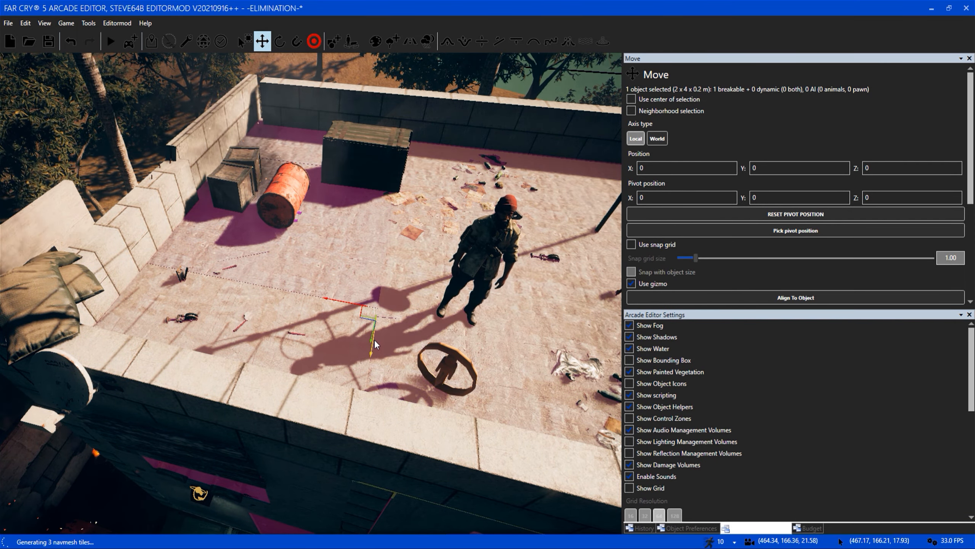
{"action": "left_click_drag", "start_coordinate": [362, 321], "coordinate": [509, 211]}
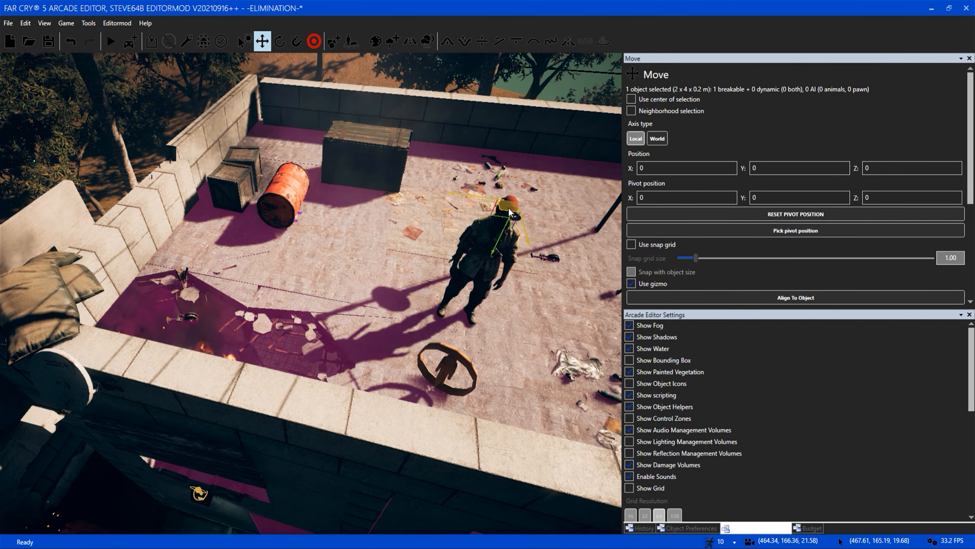
{"action": "right_click_drag", "start_coordinate": [509, 211], "coordinate": [401, 267]}
{"action": "key", "text": "d"}
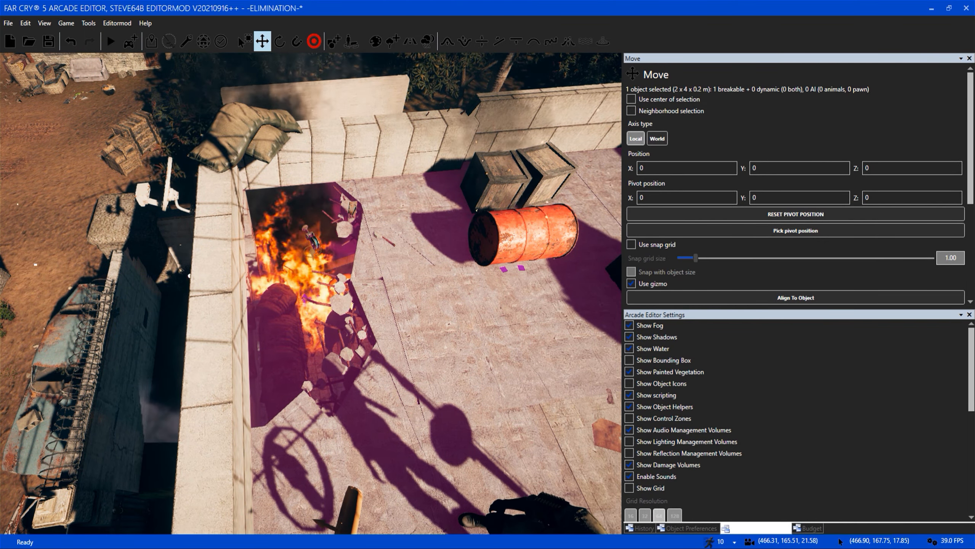
{"action": "key", "text": "s"}
{"action": "key", "text": "a"}
{"action": "mouse_move", "coordinate": [324, 312]}
{"action": "right_mouse_down"}
{"action": "mouse_move", "coordinate": [444, 296]}
{"action": "mouse_move", "coordinate": [529, 246]}
{"action": "right_mouse_up"}
Select the displaced wall panel beside the building and undo the panel moves.
{"action": "key", "text": "a"}
{"action": "key", "text": "w"}
{"action": "right_click_drag", "start_coordinate": [192, 296], "coordinate": [281, 303]}
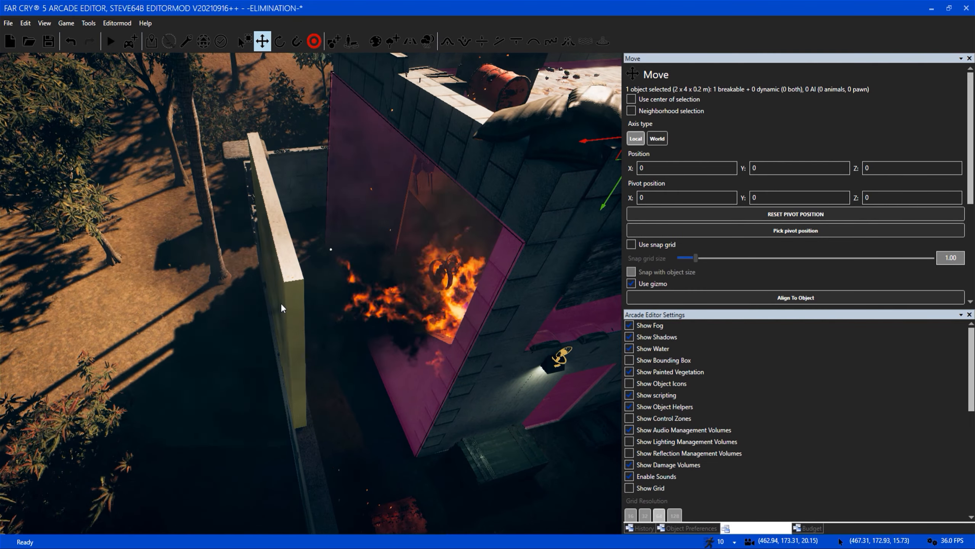
{"action": "left_click", "coordinate": [280, 304]}
{"action": "key", "text": "ctrl+z"}
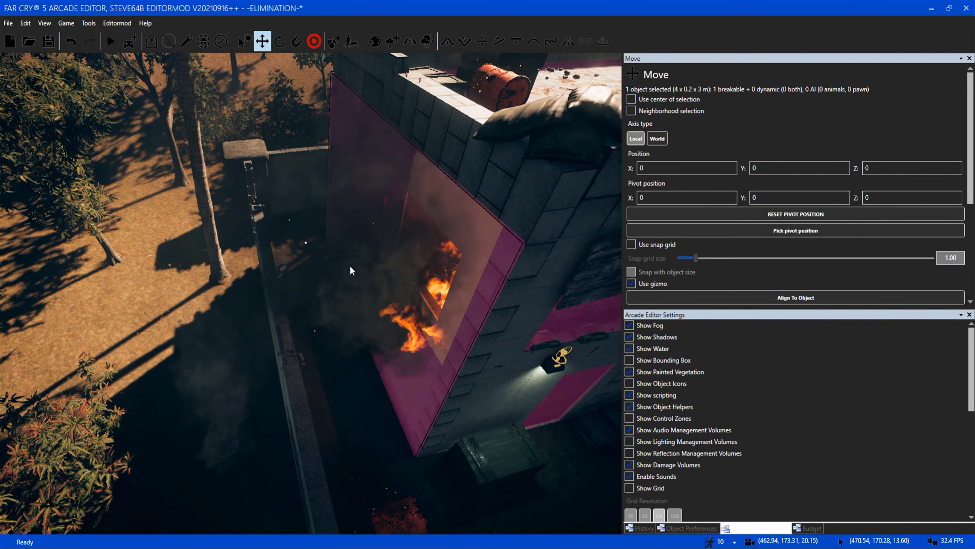
{"action": "key", "text": "a"}
{"action": "right_click_drag", "start_coordinate": [348, 267], "coordinate": [342, 271]}
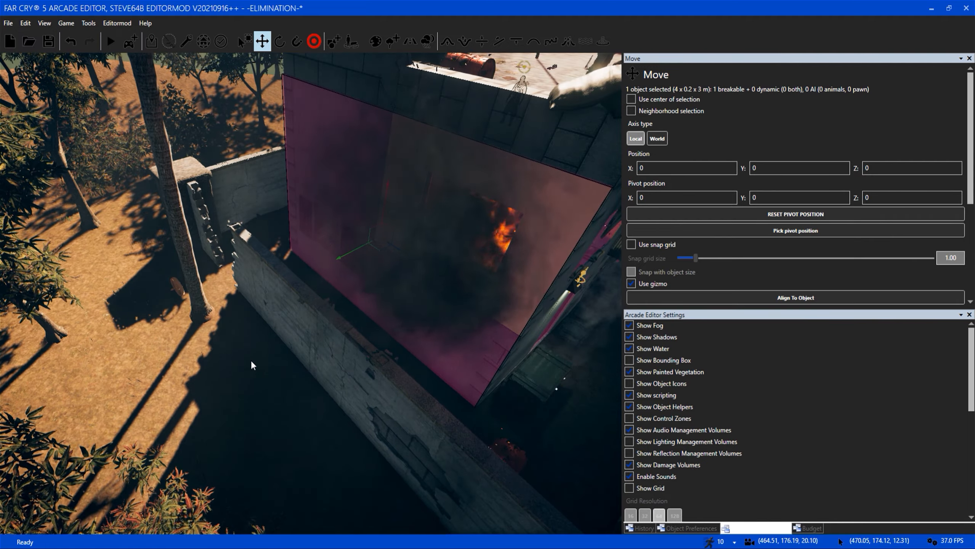
Clear the selection and view the burning compound from above the palm tree.
{"action": "left_click", "coordinate": [250, 361]}
{"action": "key", "text": "d"}
{"action": "key", "text": "s"}
{"action": "right_click_drag", "start_coordinate": [251, 361], "coordinate": [375, 381]}
{"action": "key", "text": "s"}
{"action": "key", "text": "a"}
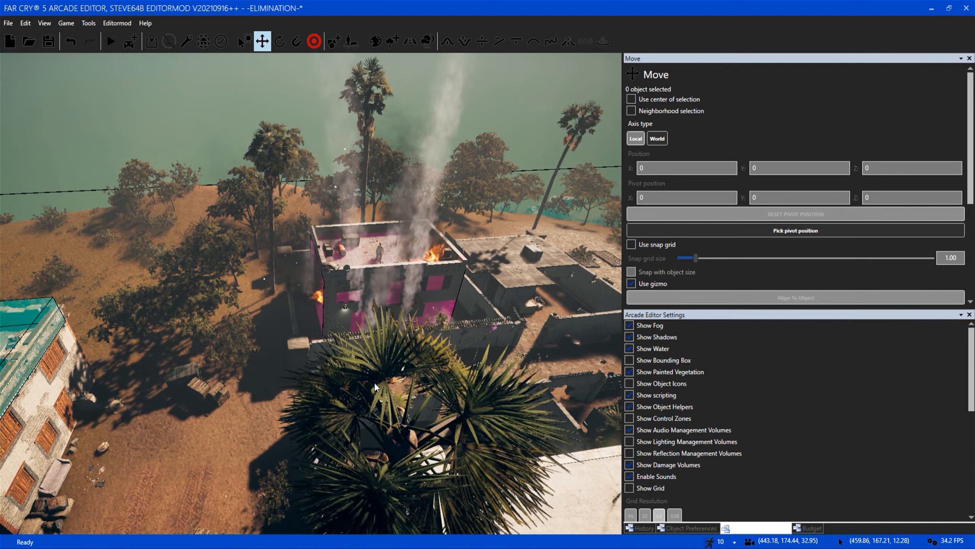
Inspect the camera-like device with the green beam on the barbed-wire wall and the nearby character.
{"action": "key", "text": "a"}
{"action": "mouse_move", "coordinate": [372, 429]}
{"action": "right_mouse_down"}
{"action": "mouse_move", "coordinate": [322, 438]}
{"action": "mouse_move", "coordinate": [368, 440]}
{"action": "right_mouse_up"}
{"action": "key", "text": "w"}
{"action": "key", "text": "w"}
{"action": "key", "text": "w"}
{"action": "key", "text": "w"}
{"action": "right_click_drag", "start_coordinate": [381, 353], "coordinate": [538, 306]}
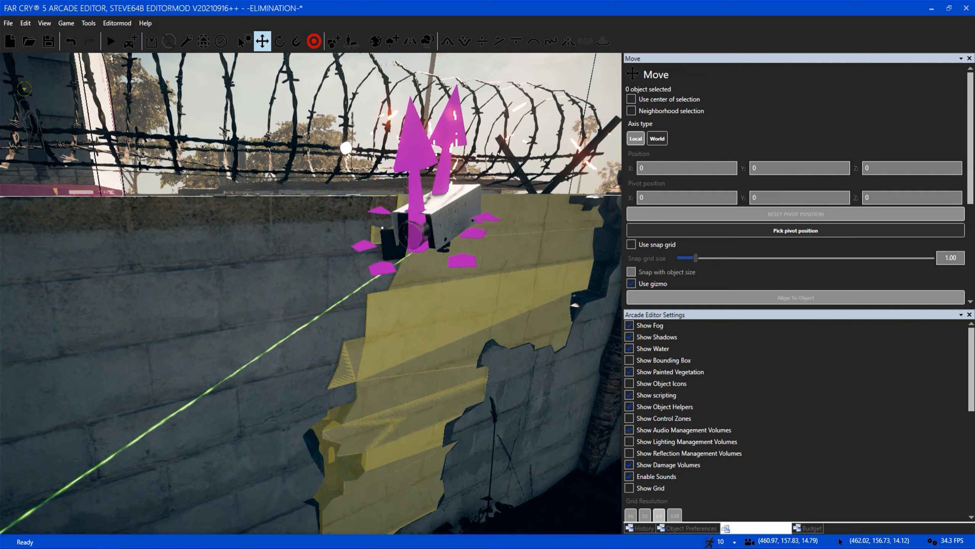
{"action": "right_click_drag", "start_coordinate": [399, 384], "coordinate": [425, 351]}
{"action": "key", "text": "s"}
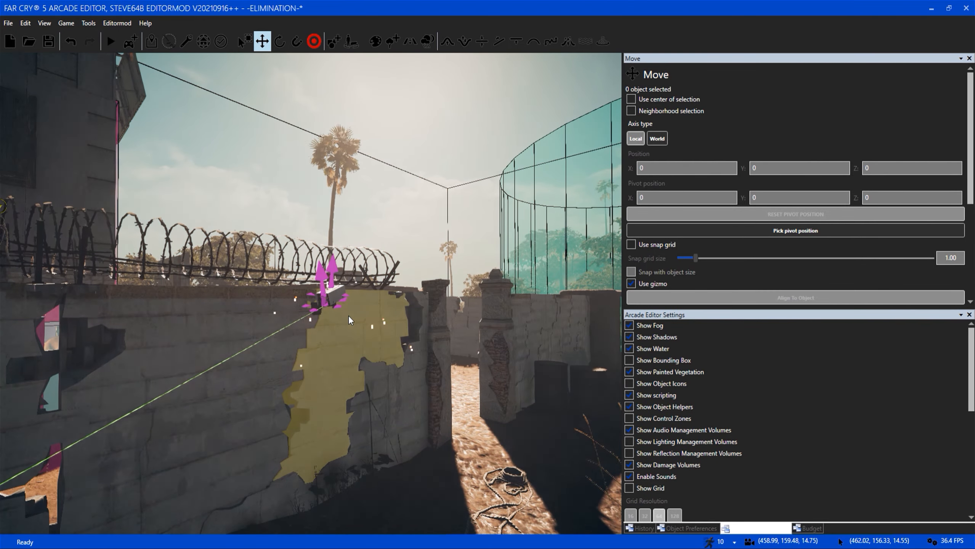
{"action": "key", "text": "w"}
{"action": "right_click_drag", "start_coordinate": [352, 319], "coordinate": [341, 300]}
{"action": "key", "text": "d"}
{"action": "key", "text": "s"}
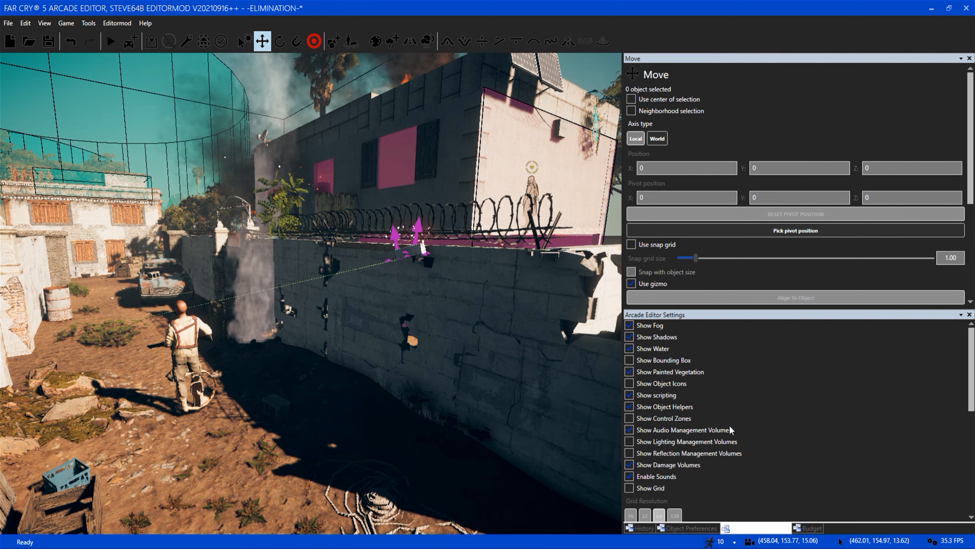
Show the control zones and inspect the green and blue zones over the courtyard and building.
{"action": "left_click", "coordinate": [669, 418]}
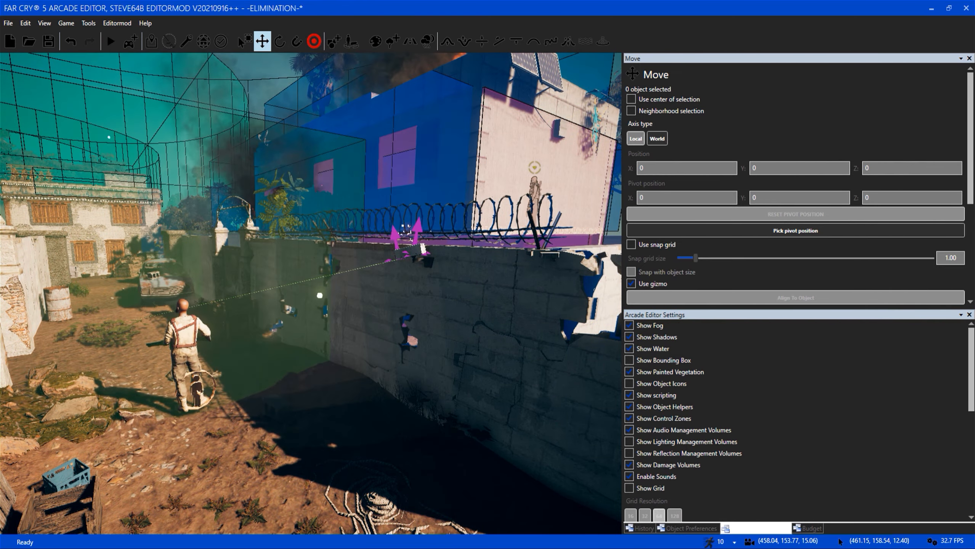
{"action": "key", "text": "w"}
{"action": "right_click_drag", "start_coordinate": [320, 296], "coordinate": [369, 319]}
{"action": "key", "text": "s"}
{"action": "key", "text": "w"}
{"action": "key", "text": "s"}
{"action": "key", "text": "d"}
{"action": "key", "text": "w"}
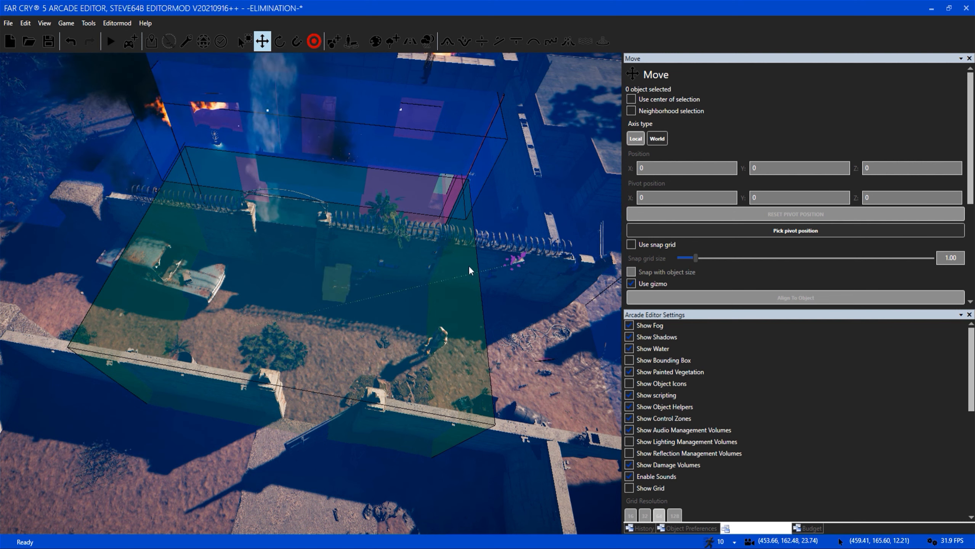
{"action": "key", "text": "a"}
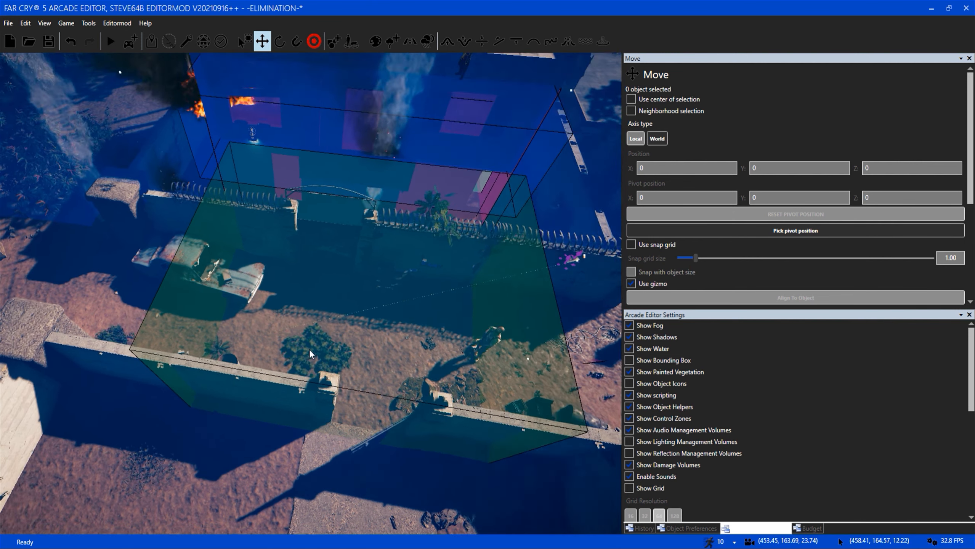
Enter the control zones beside the wall and inspect the ringed character marker at the robed figure's feet.
{"action": "key", "text": "w"}
{"action": "right_click_drag", "start_coordinate": [319, 331], "coordinate": [311, 192]}
{"action": "key", "text": "w"}
{"action": "right_click_drag", "start_coordinate": [311, 293], "coordinate": [307, 181]}
{"action": "key", "text": "s"}
{"action": "right_click_drag", "start_coordinate": [307, 231], "coordinate": [269, 227]}
{"action": "key", "text": "s"}
{"action": "key", "text": "d"}
{"action": "right_click_drag", "start_coordinate": [345, 331], "coordinate": [284, 346]}
{"action": "key", "text": "w"}
{"action": "key", "text": "a"}
{"action": "mouse_move", "coordinate": [311, 293]}
{"action": "right_mouse_down"}
{"action": "mouse_move", "coordinate": [334, 254]}
{"action": "mouse_move", "coordinate": [346, 273]}
{"action": "mouse_move", "coordinate": [331, 296]}
{"action": "right_mouse_up"}
{"action": "key", "text": "w"}
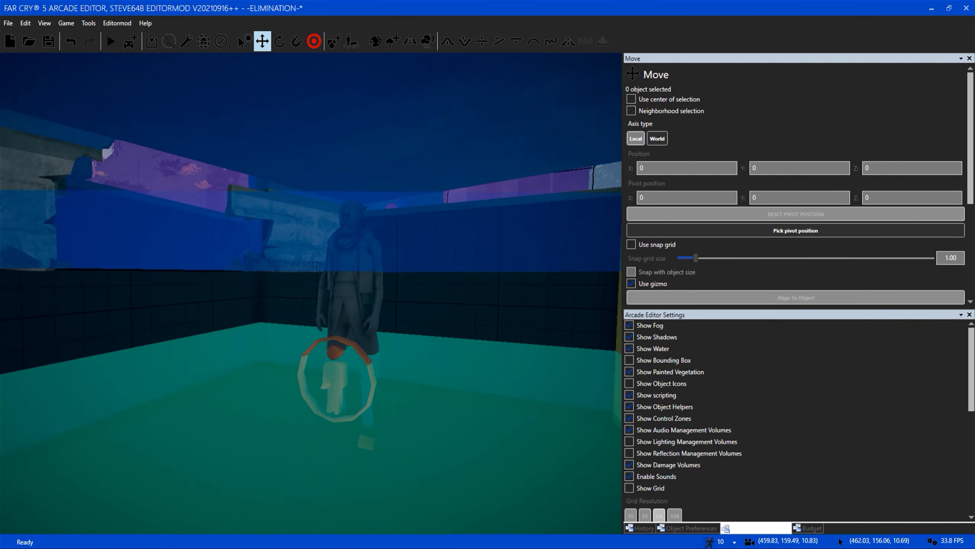
{"action": "right_click_drag", "start_coordinate": [413, 321], "coordinate": [407, 327]}
{"action": "key", "text": "w"}
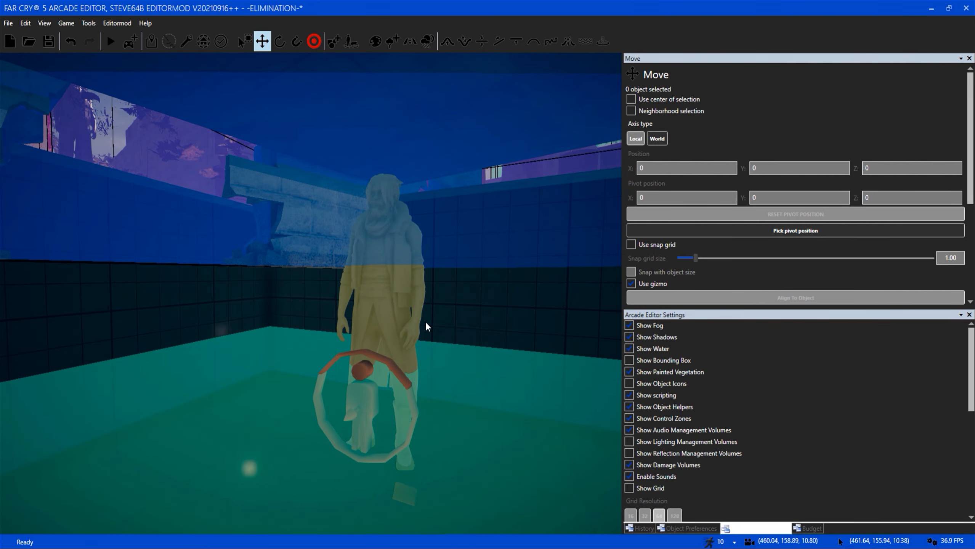
{"action": "right_click_drag", "start_coordinate": [394, 325], "coordinate": [361, 374]}
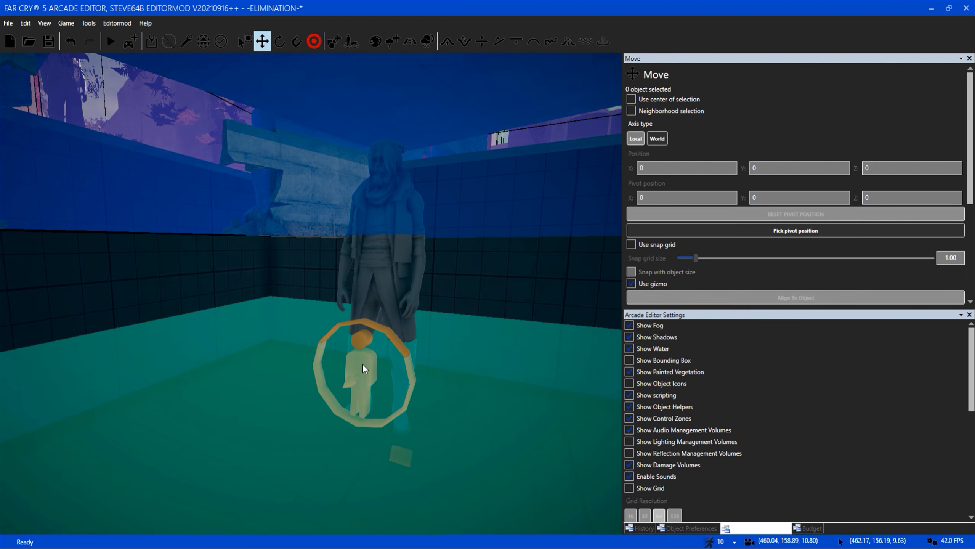
{"action": "right_click_drag", "start_coordinate": [360, 366], "coordinate": [360, 367]}
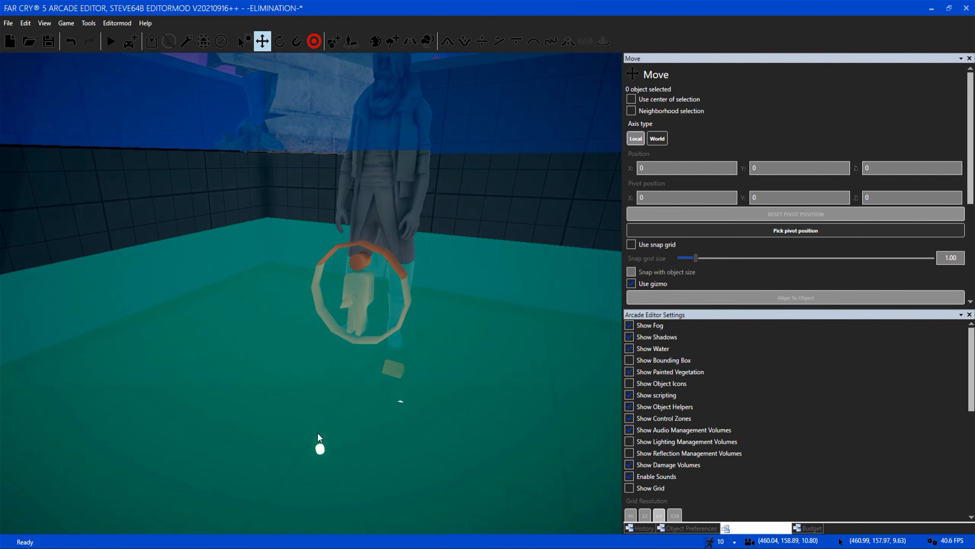
Inspect the robed figure's underground room and the coloured volumes and beams beneath the courtyard.
{"action": "right_click_drag", "start_coordinate": [387, 336], "coordinate": [325, 274]}
{"action": "key", "text": "w"}
{"action": "key", "text": "s"}
{"action": "key", "text": "w"}
{"action": "key", "text": "w"}
{"action": "key", "text": "s"}
{"action": "key", "text": "s"}
{"action": "key", "text": "s"}
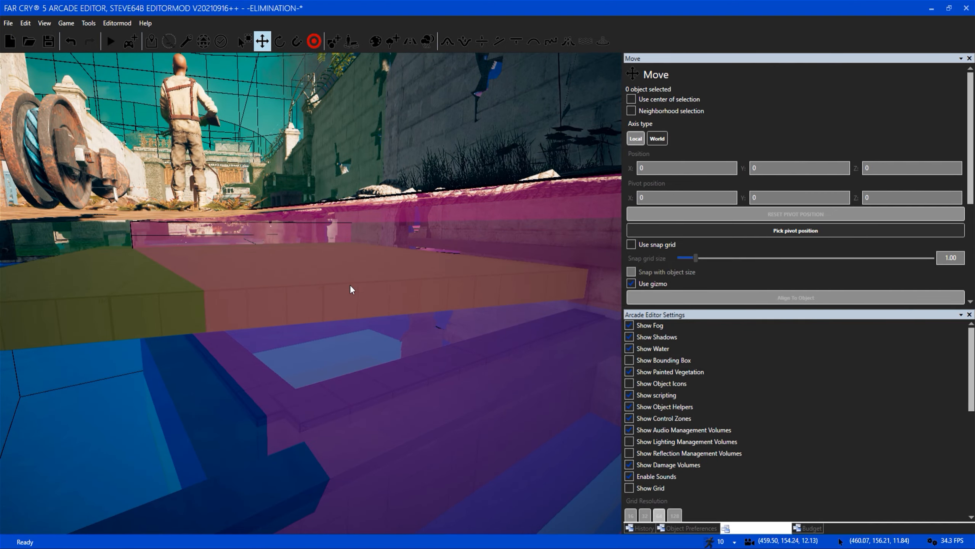
Examine the camera-like device and its magenta arrows on the barbed-wire wall from close up.
{"action": "key", "text": "w"}
{"action": "right_click_drag", "start_coordinate": [284, 285], "coordinate": [317, 316]}
{"action": "key", "text": "w"}
{"action": "right_click_drag", "start_coordinate": [187, 162], "coordinate": [412, 327]}
{"action": "key", "text": "w"}
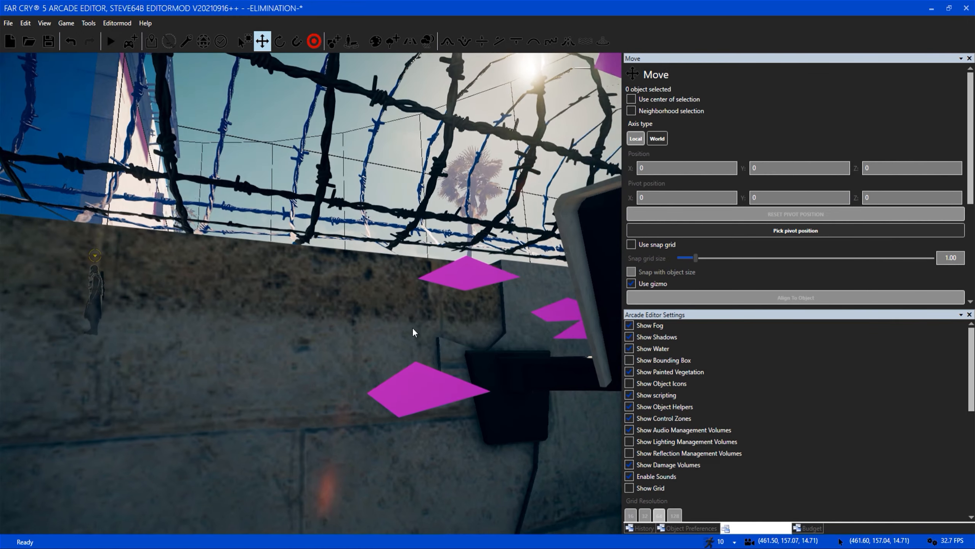
{"action": "key", "text": "s"}
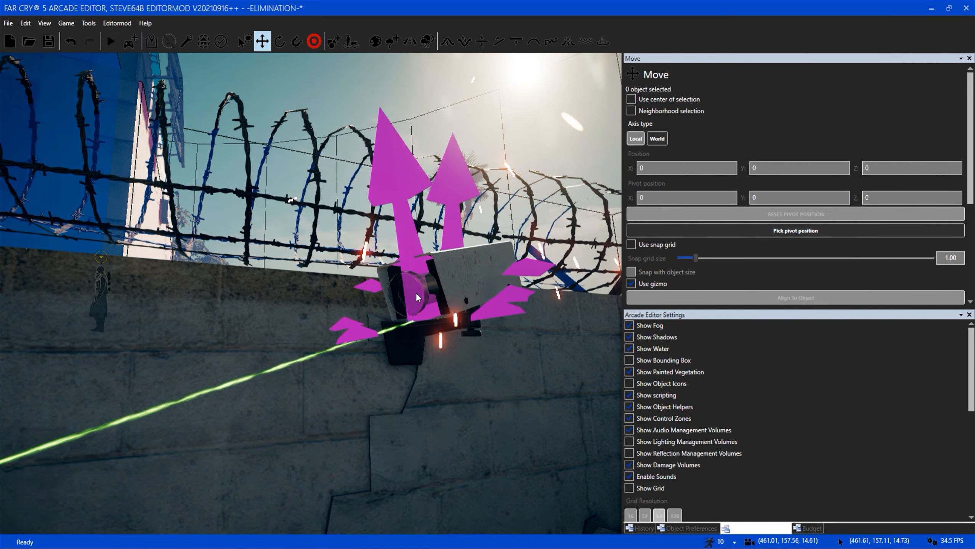
{"action": "key", "text": "s"}
{"action": "right_click_drag", "start_coordinate": [434, 286], "coordinate": [434, 285]}
View the structure under the coiled rope and the blue volume covering the courtyard above it.
{"action": "key", "text": "w"}
{"action": "key", "text": "s"}
{"action": "key", "text": "s"}
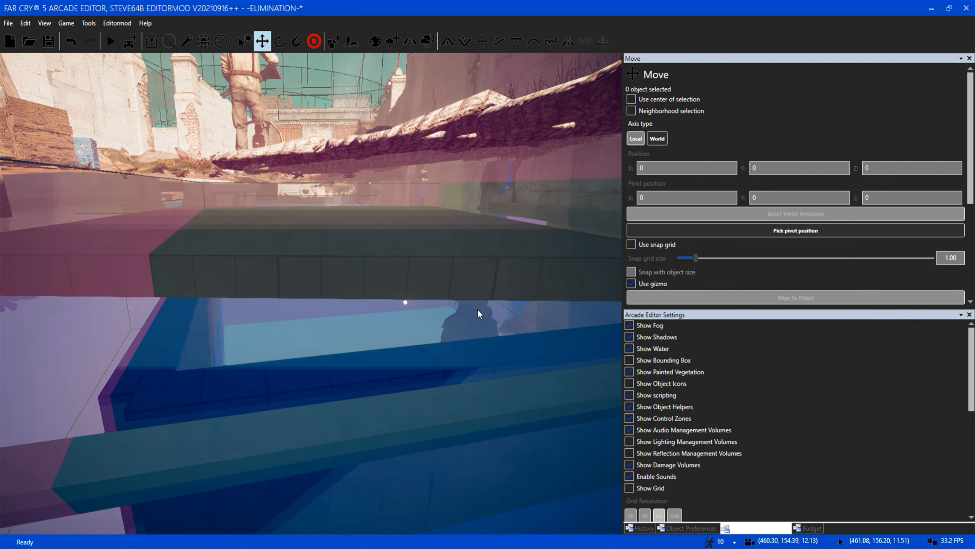
{"action": "key", "text": "s"}
{"action": "key", "text": "s"}
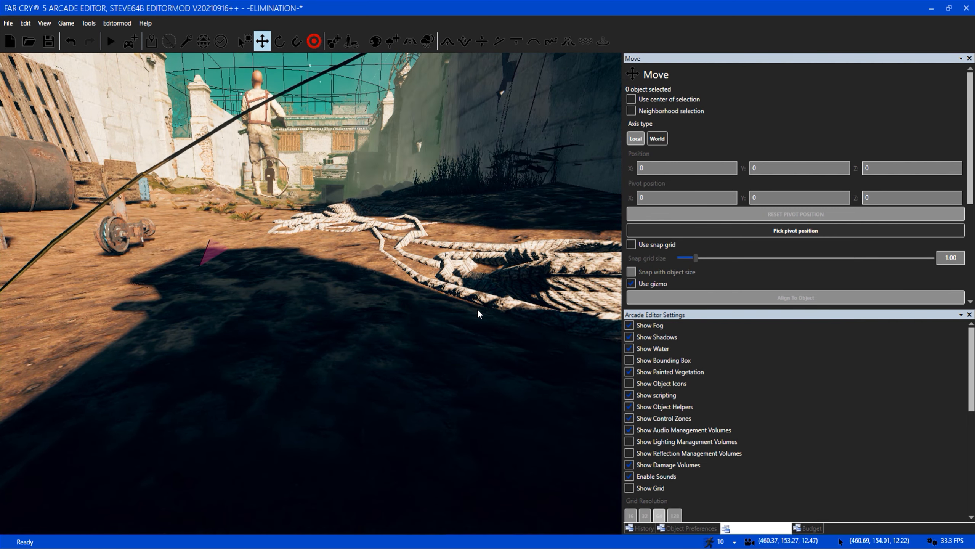
{"action": "key", "text": "s"}
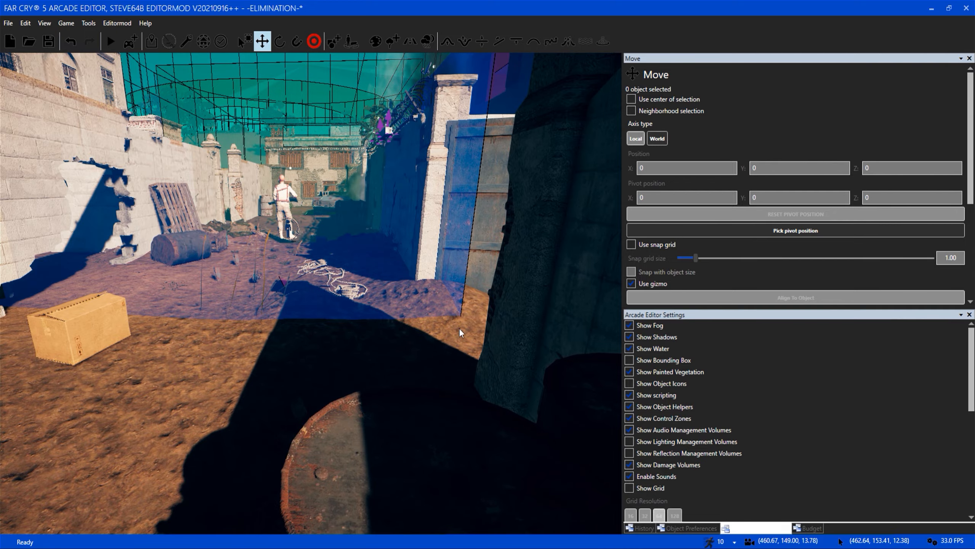
Examine the pink and blue volumes under the courtyard and the robed figure inside the underground room.
{"action": "key", "text": "w"}
{"action": "right_click_drag", "start_coordinate": [420, 332], "coordinate": [396, 337]}
{"action": "key", "text": "s"}
{"action": "key", "text": "w"}
{"action": "key", "text": "s"}
{"action": "key", "text": "w"}
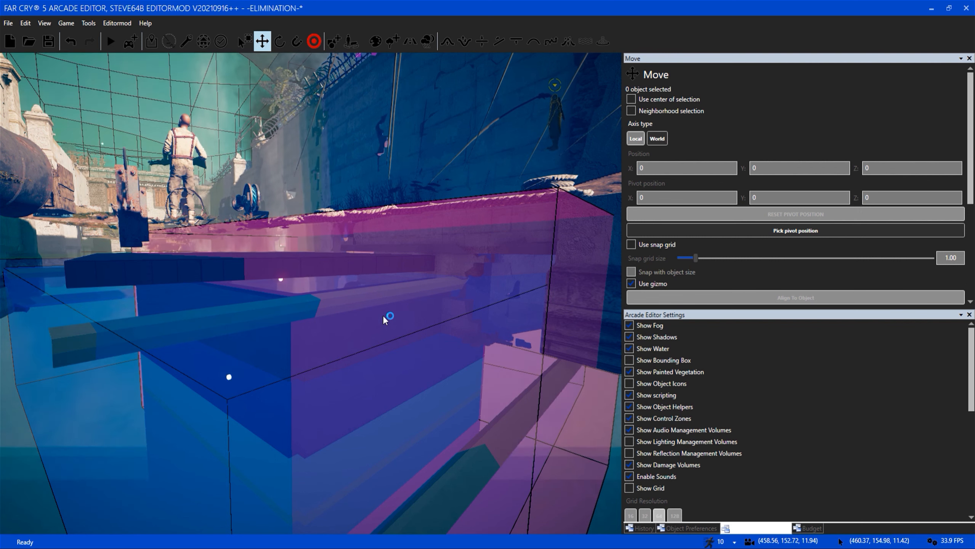
{"action": "key", "text": "s"}
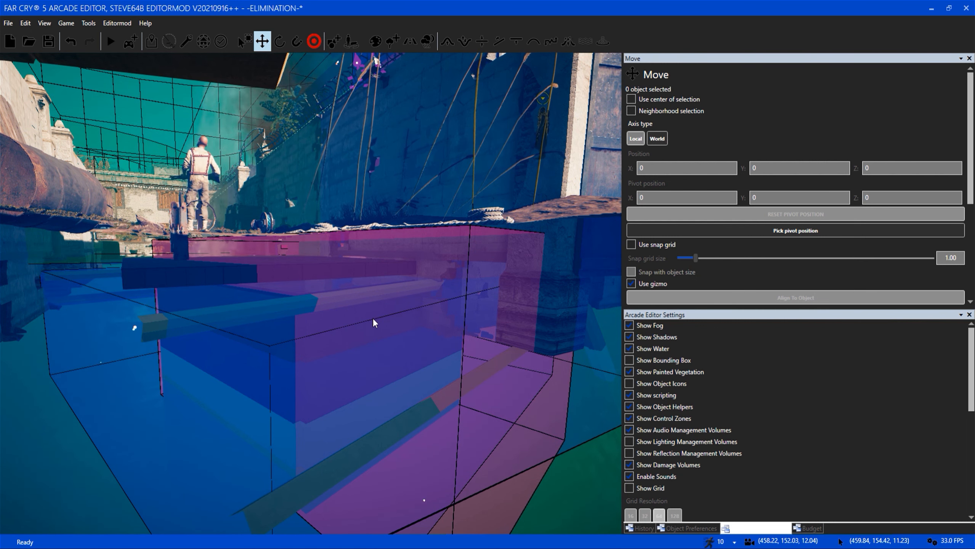
{"action": "key", "text": "w"}
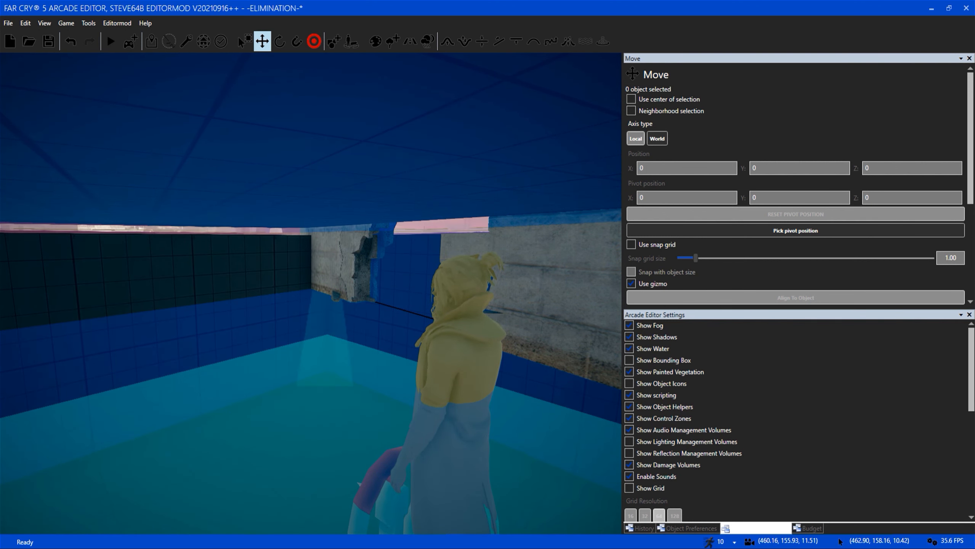
Compare the underground room's pink volume from outside with the blue zone over the courtyard and burning building.
{"action": "right_click_drag", "start_coordinate": [388, 335], "coordinate": [422, 320]}
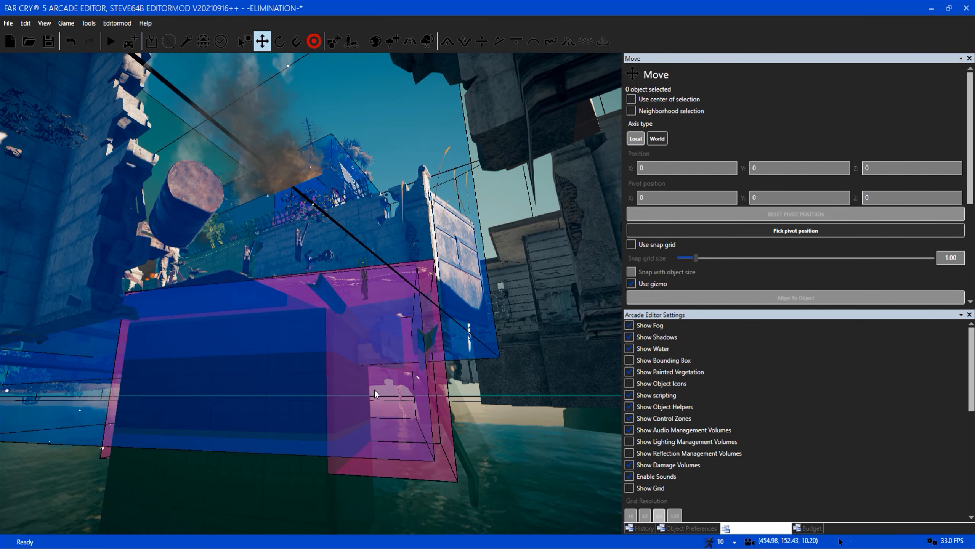
{"action": "key", "text": "a"}
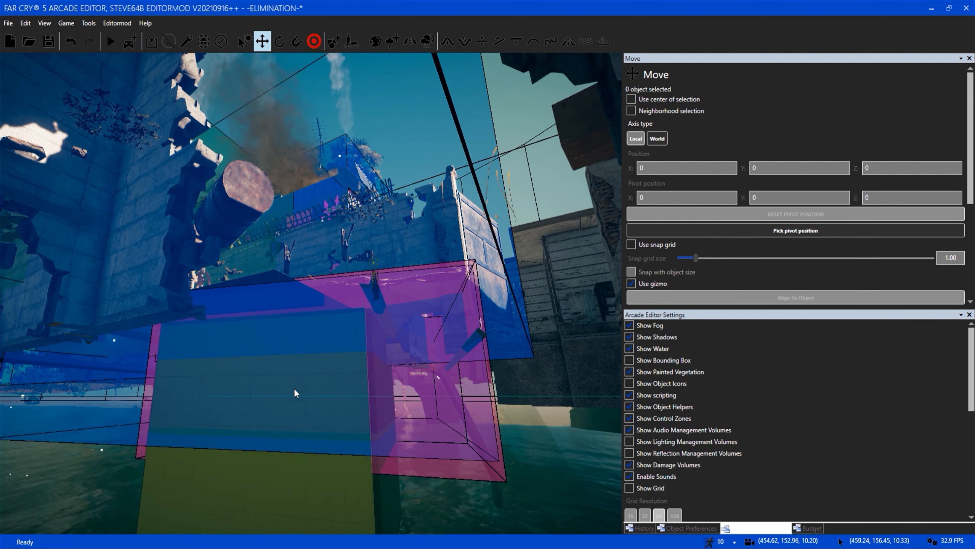
{"action": "key", "text": "d"}
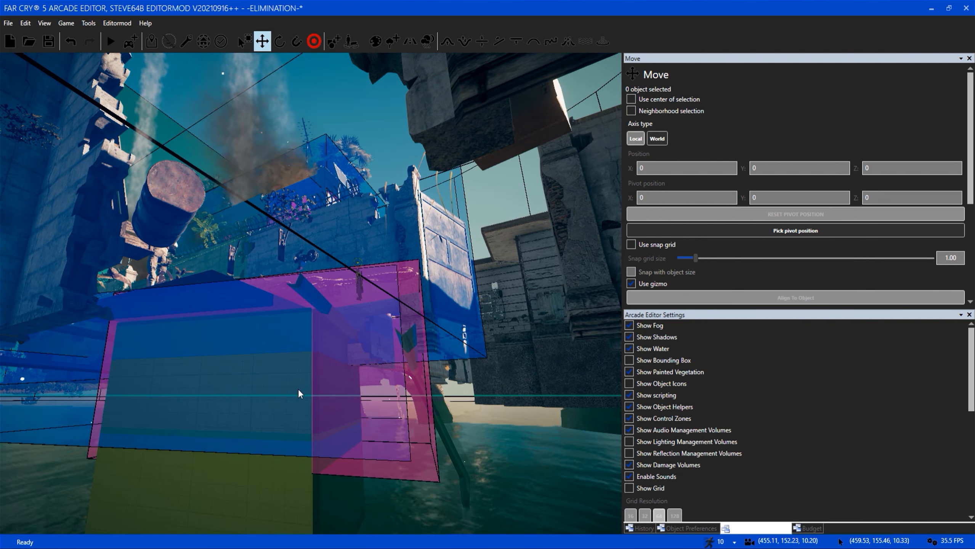
{"action": "mouse_move", "coordinate": [298, 388]}
{"action": "right_mouse_down"}
{"action": "mouse_move", "coordinate": [308, 360]}
{"action": "mouse_move", "coordinate": [301, 387]}
{"action": "right_mouse_up"}
{"action": "key", "text": "w"}
{"action": "key", "text": "s"}
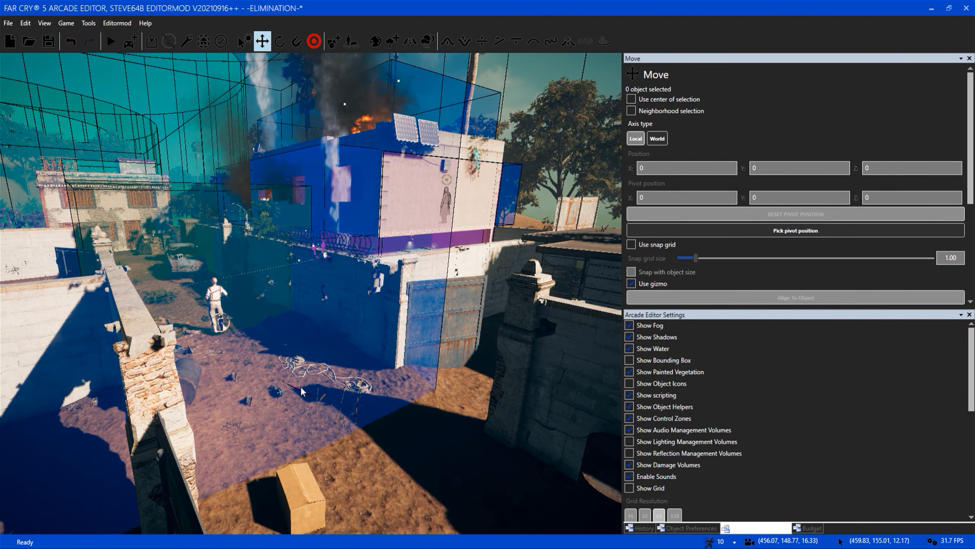
{"action": "key", "text": "w"}
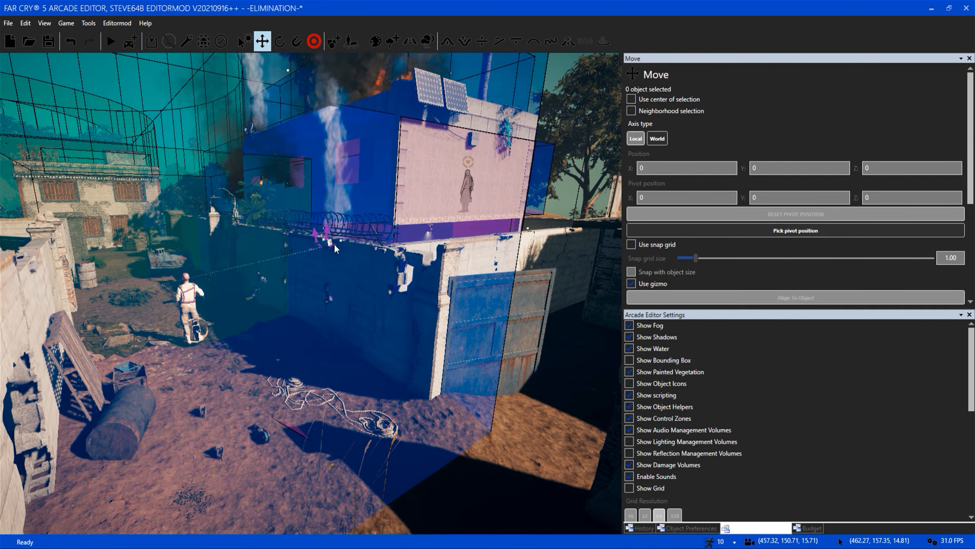
Hide the scripting and control zone overlays across the map.
{"action": "key", "text": "s"}
{"action": "key", "text": "d"}
{"action": "right_click_drag", "start_coordinate": [345, 338], "coordinate": [317, 315]}
{"action": "key", "text": "w"}
{"action": "key", "text": "d"}
{"action": "key", "text": "w"}
{"action": "key", "text": "s"}
{"action": "key", "text": "w"}
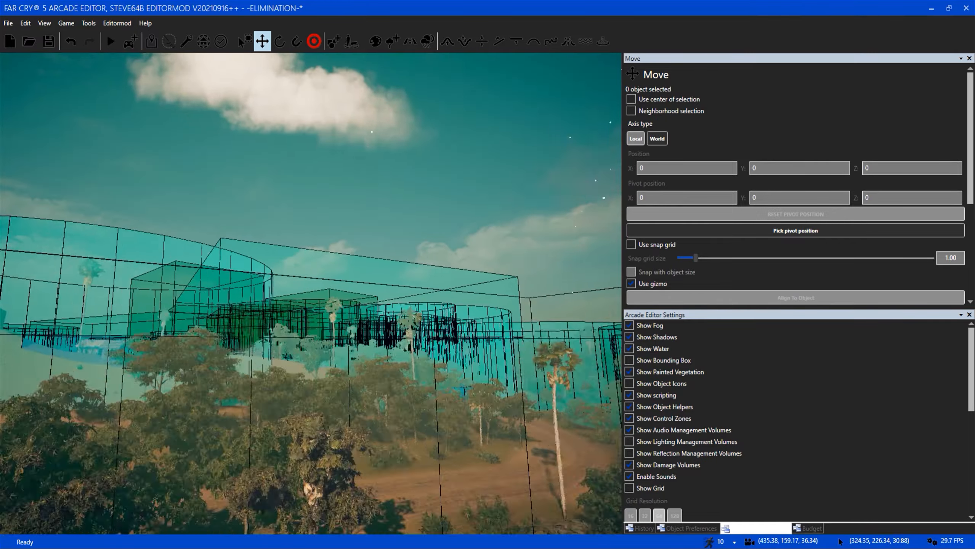
{"action": "left_click", "coordinate": [668, 394]}
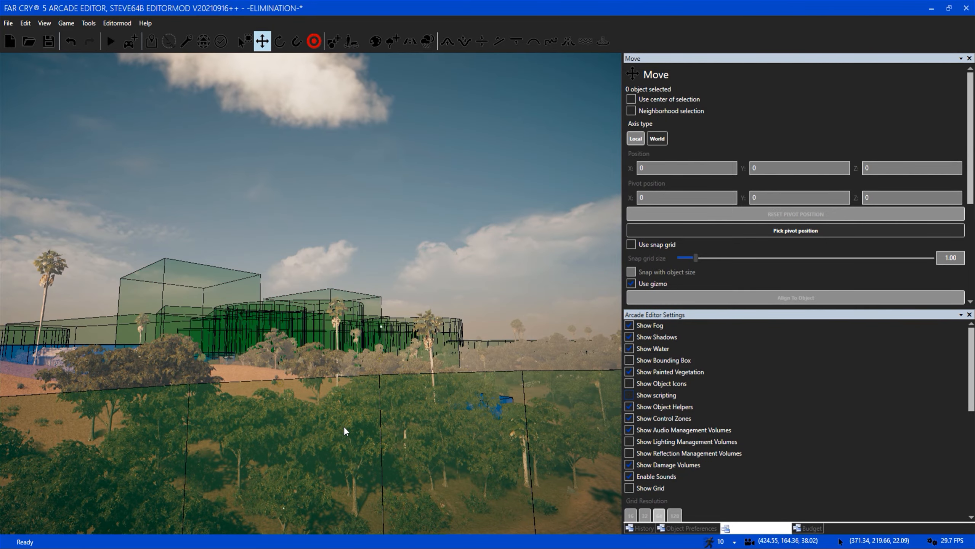
{"action": "left_click", "coordinate": [686, 418]}
Inspect the siren on the electrical cabinet, its surrounding pink volume and the yellow marker on the ground beside it.
{"action": "right_click_drag", "start_coordinate": [320, 415], "coordinate": [326, 368]}
{"action": "key", "text": "w"}
{"action": "key", "text": "w"}
{"action": "key", "text": "w"}
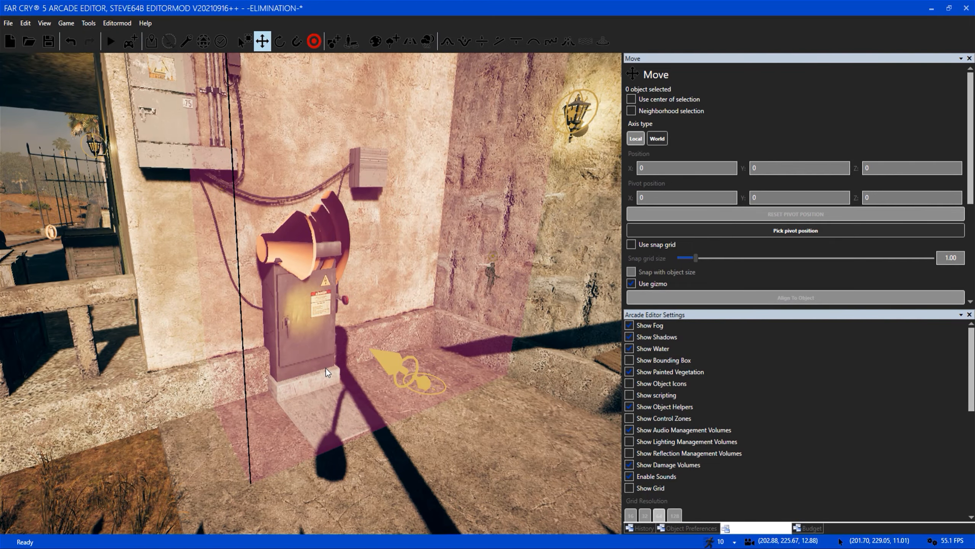
{"action": "scroll", "coordinate": [326, 368], "scroll_direction": "down", "scroll_amount": 1}
{"action": "scroll", "coordinate": [326, 368], "scroll_direction": "up", "scroll_amount": 1}
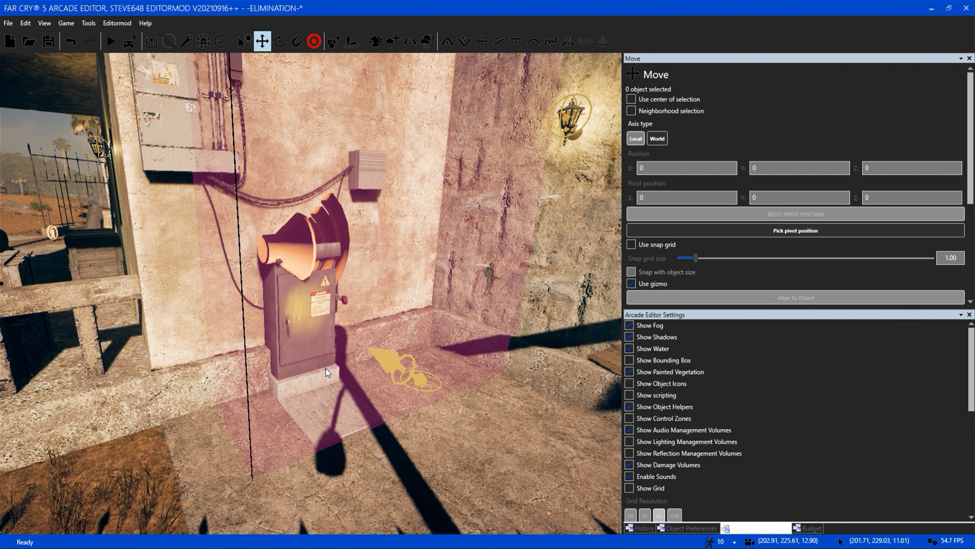
{"action": "scroll", "coordinate": [326, 368], "scroll_direction": "up", "scroll_amount": 1}
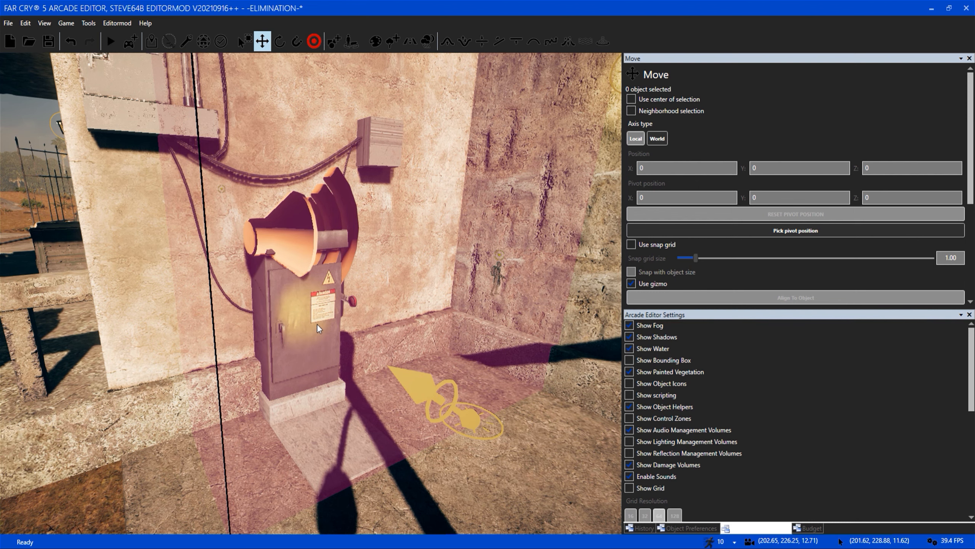
{"action": "scroll", "coordinate": [302, 308], "scroll_direction": "down", "scroll_amount": 2}
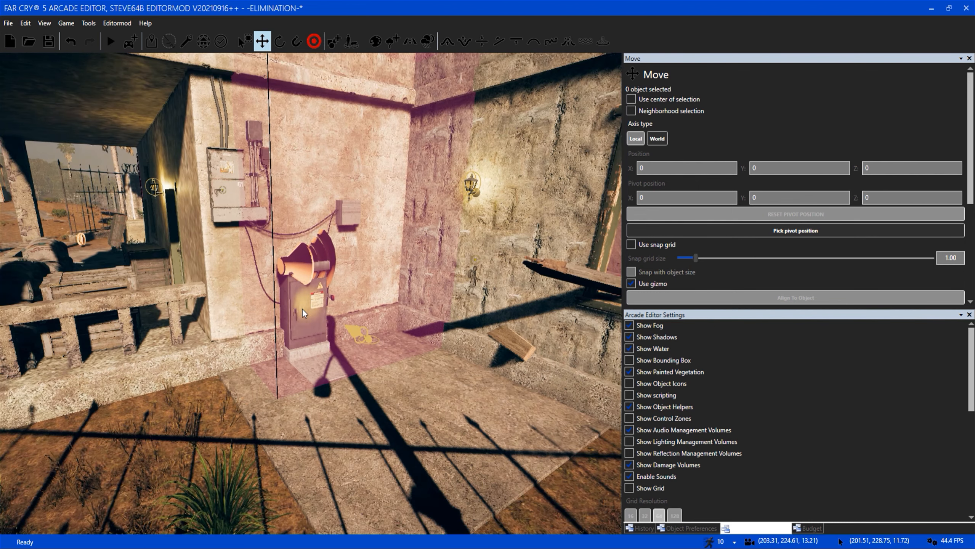
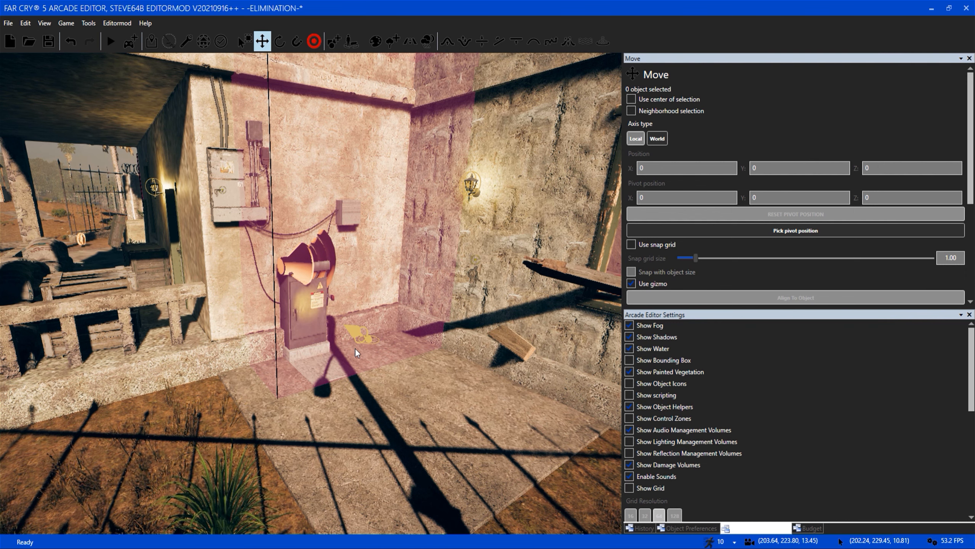
Show the scripting volumes around the siren, select the scripted object on the nearby ground and review its spawn and unspawn actions.
{"action": "scroll", "coordinate": [355, 348], "scroll_direction": "up", "scroll_amount": 2}
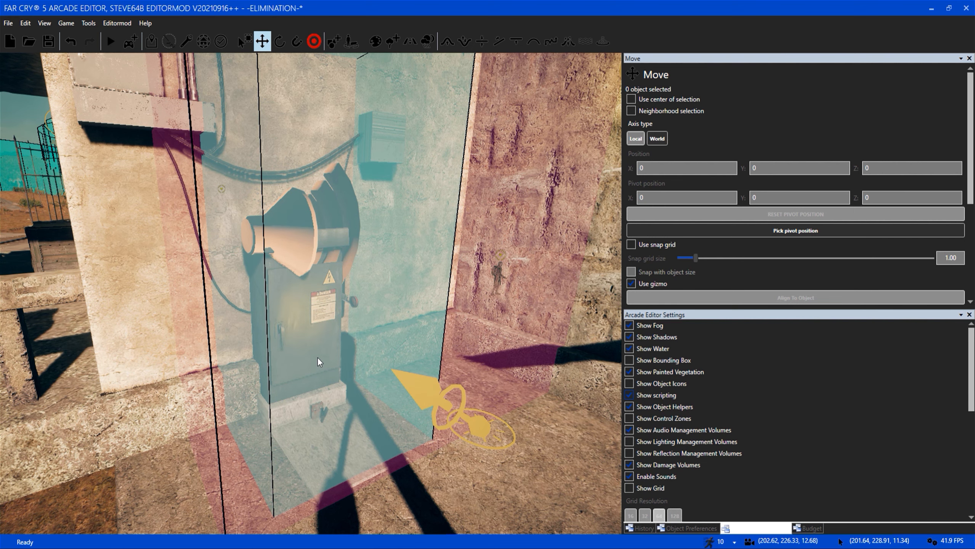
{"action": "scroll", "coordinate": [317, 357], "scroll_direction": "down", "scroll_amount": 2}
{"action": "left_click", "coordinate": [505, 454]}
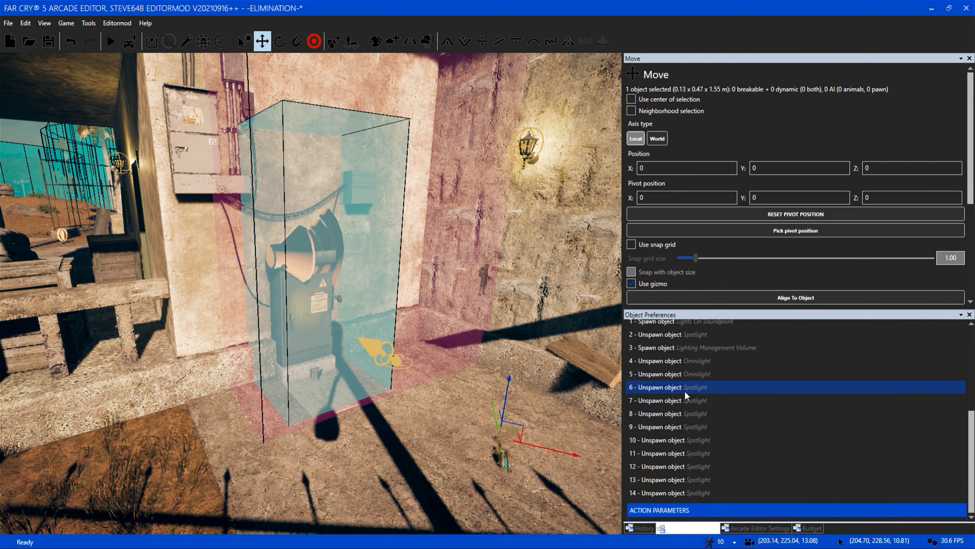
{"action": "scroll", "coordinate": [892, 461], "scroll_direction": "up", "scroll_amount": 1}
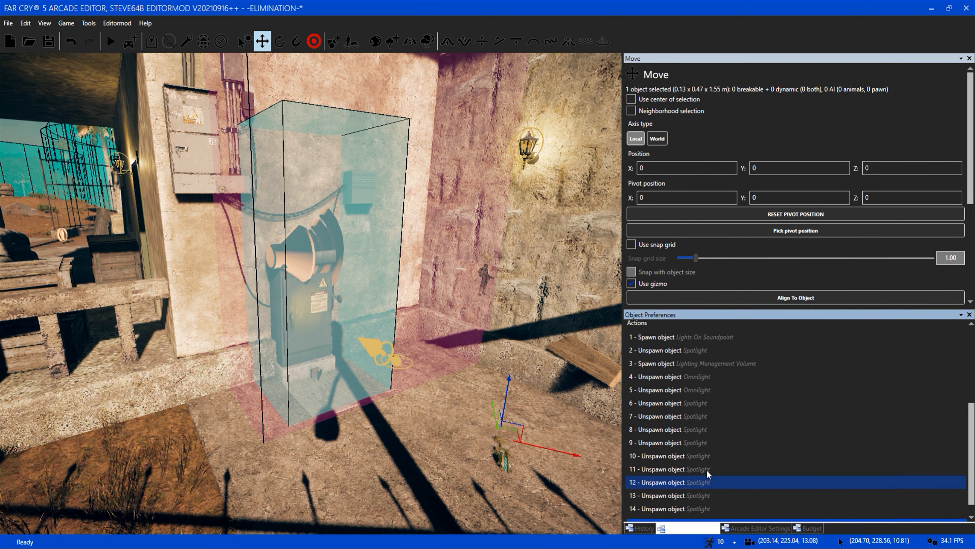
{"action": "left_click_drag", "start_coordinate": [974, 466], "coordinate": [973, 454]}
Examine the green-lit house interior and select the script action that spawns the Lighting Management Volume.
{"action": "key", "text": "a"}
{"action": "right_click_drag", "start_coordinate": [480, 403], "coordinate": [519, 365]}
{"action": "key", "text": "w"}
{"action": "key", "text": "w"}
{"action": "right_click_drag", "start_coordinate": [327, 369], "coordinate": [376, 373]}
{"action": "right_click_drag", "start_coordinate": [582, 350], "coordinate": [614, 338]}
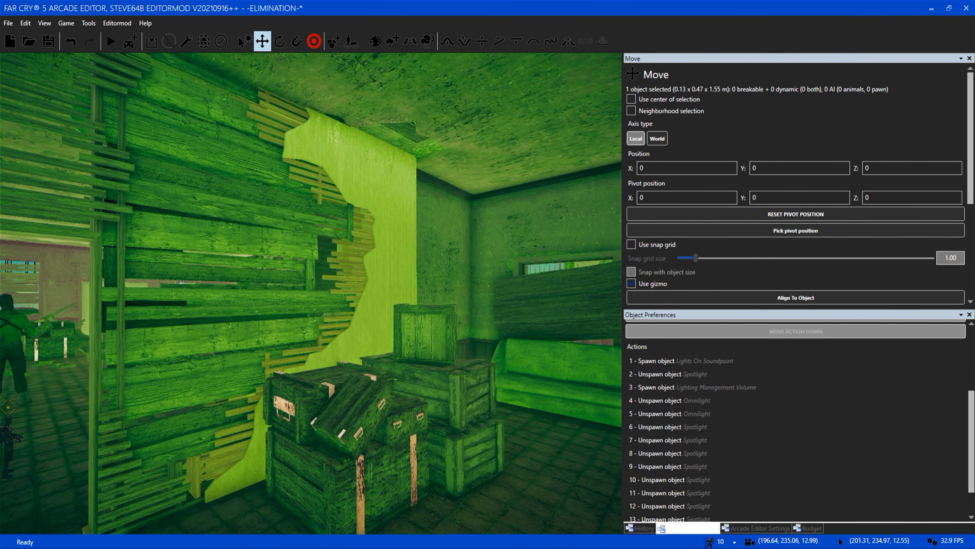
{"action": "right_click_drag", "start_coordinate": [387, 330], "coordinate": [326, 340]}
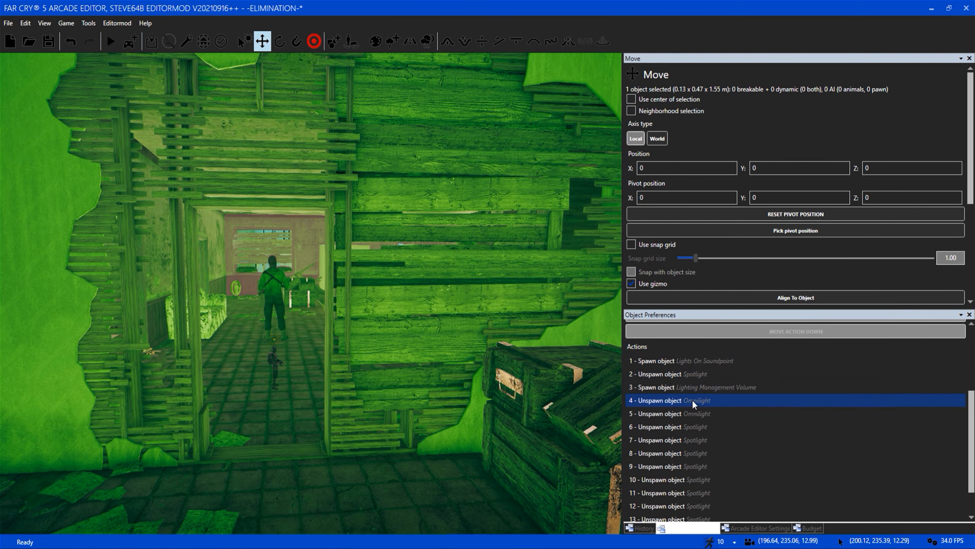
{"action": "left_click", "coordinate": [717, 387]}
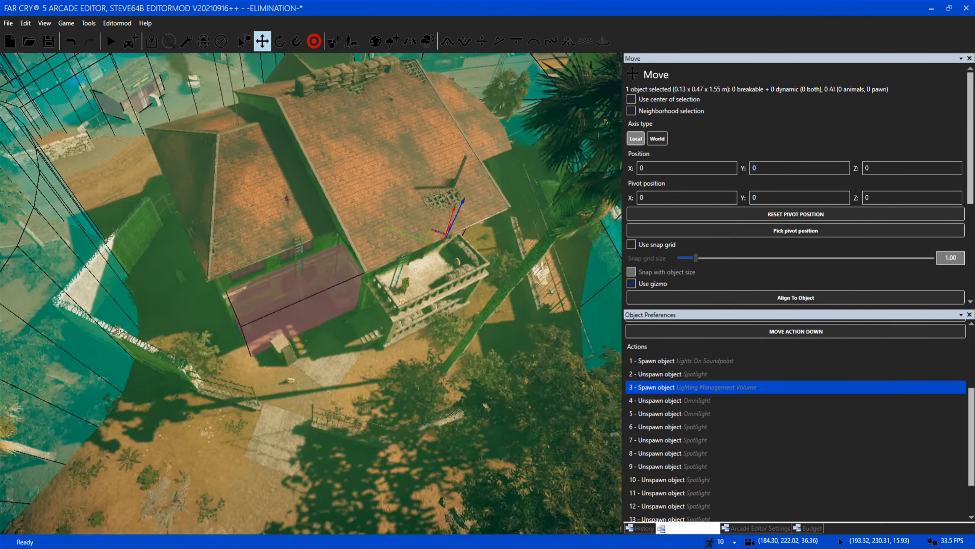
Compare the house's green lighting from above, beside the outdoor crates and ladder, and at the lamp-lit door.
{"action": "right_click_drag", "start_coordinate": [476, 166], "coordinate": [512, 166]}
{"action": "right_click_drag", "start_coordinate": [335, 240], "coordinate": [357, 185]}
{"action": "key", "text": "w"}
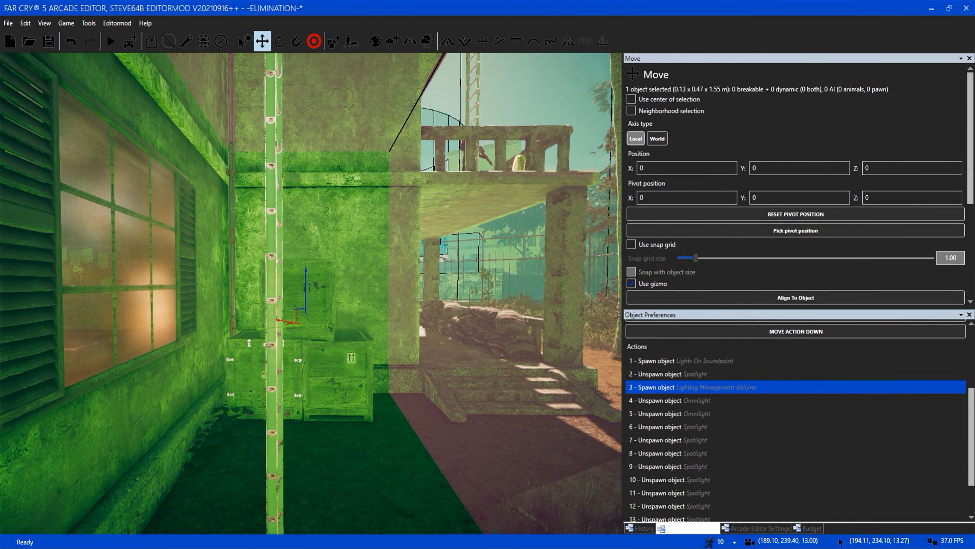
{"action": "key", "text": "d"}
{"action": "key", "text": "w"}
{"action": "mouse_move", "coordinate": [371, 319]}
{"action": "right_mouse_down"}
{"action": "mouse_move", "coordinate": [332, 311]}
{"action": "mouse_move", "coordinate": [284, 321]}
{"action": "mouse_move", "coordinate": [302, 357]}
{"action": "mouse_move", "coordinate": [338, 392]}
{"action": "mouse_move", "coordinate": [373, 321]}
{"action": "right_mouse_up"}
{"action": "key", "text": "s"}
{"action": "key", "text": "w"}
{"action": "key", "text": "s"}
{"action": "key", "text": "w"}
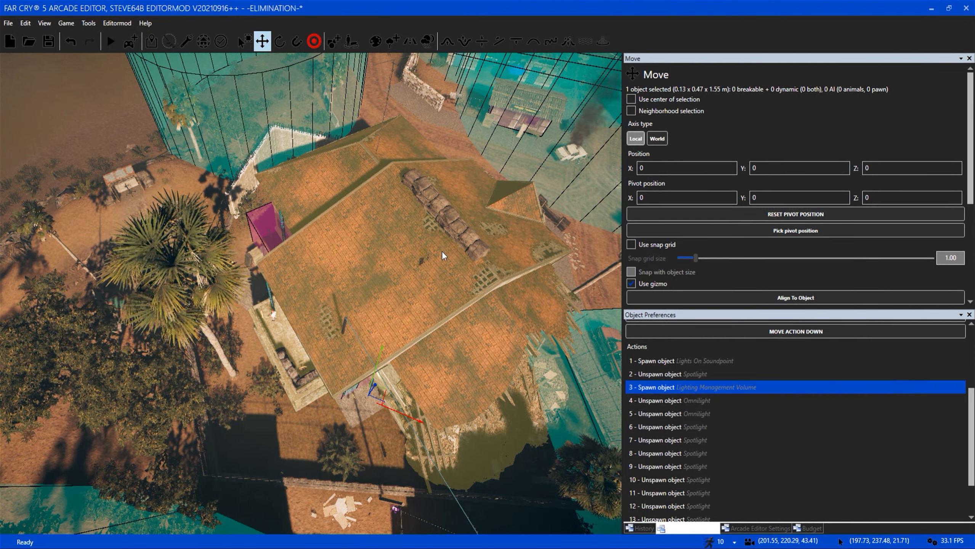
{"action": "right_click_drag", "start_coordinate": [344, 287], "coordinate": [322, 290]}
{"action": "key", "text": "w"}
{"action": "key", "text": "w"}
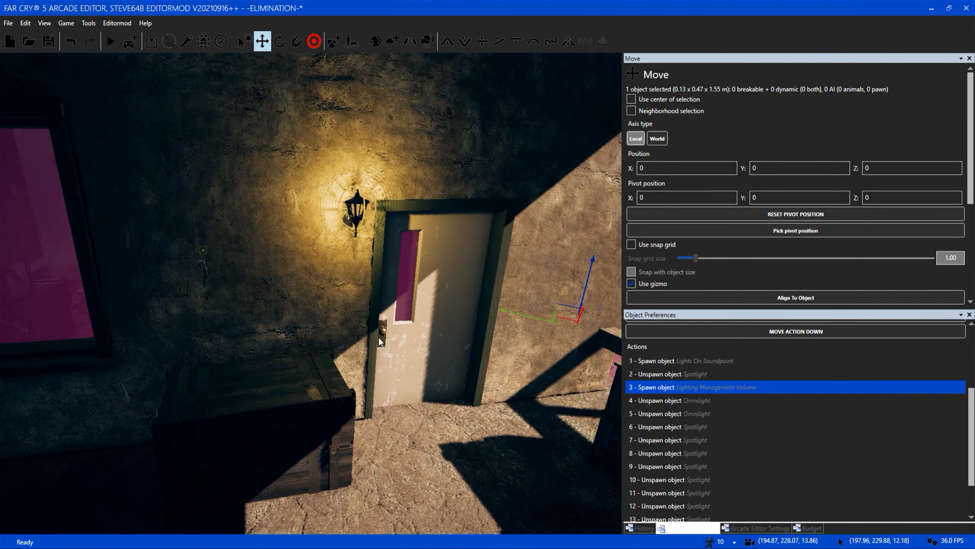
Open the environment settings and switch the day/night cycle preset to Interior 02.
{"action": "key", "text": "s"}
{"action": "right_click_drag", "start_coordinate": [378, 338], "coordinate": [363, 227]}
{"action": "key", "text": "s"}
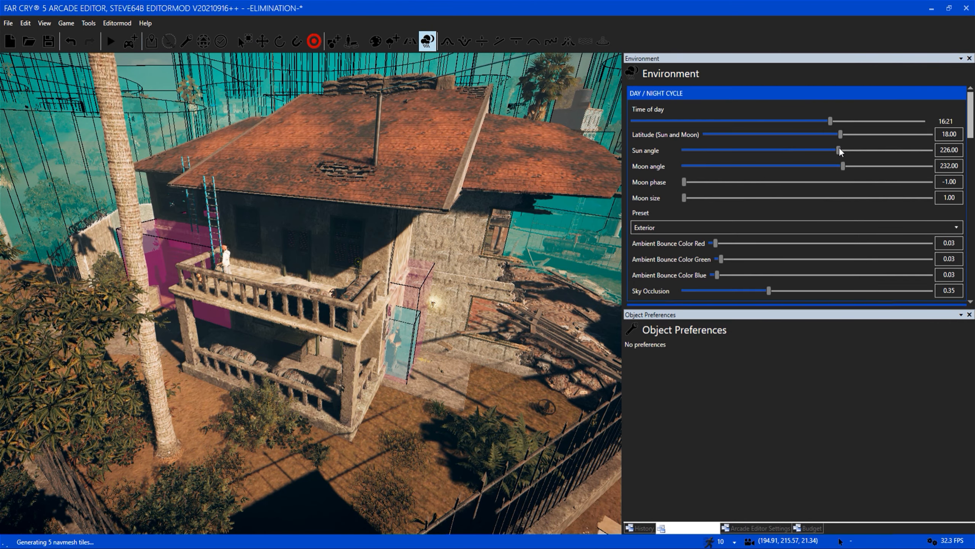
{"action": "left_click", "coordinate": [841, 229]}
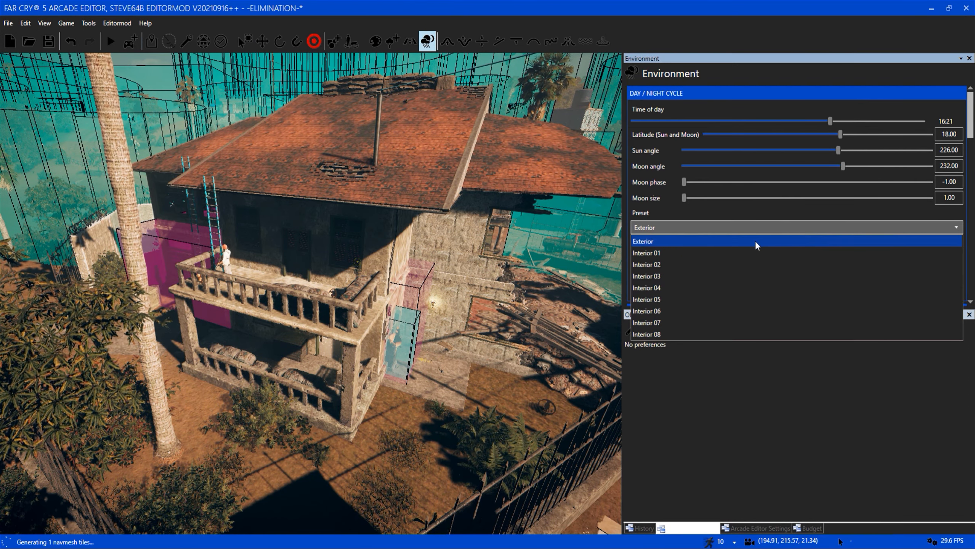
{"action": "left_click", "coordinate": [668, 264]}
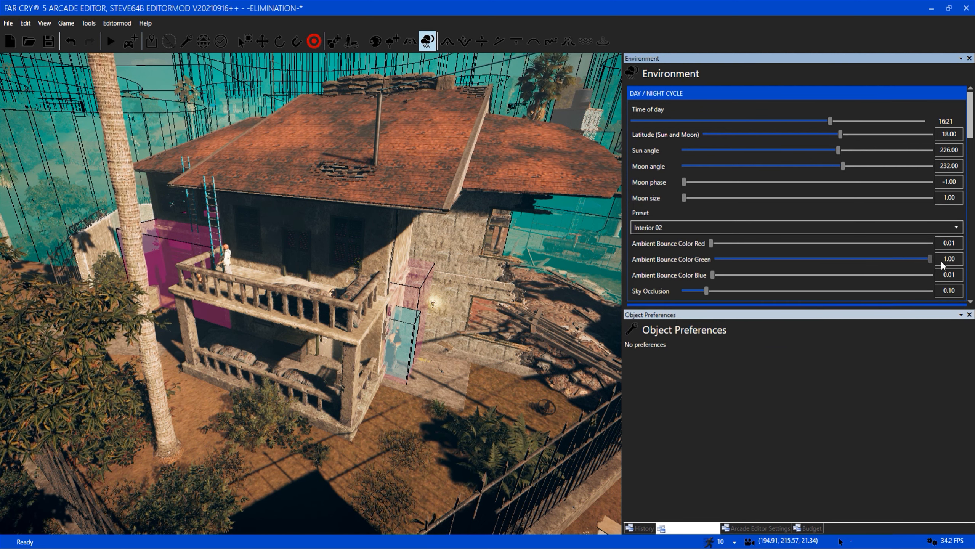
Inspect the house exterior around the balcony, ladder and the volumes at the siren corner.
{"action": "scroll", "coordinate": [392, 274], "scroll_direction": "up", "scroll_amount": 5}
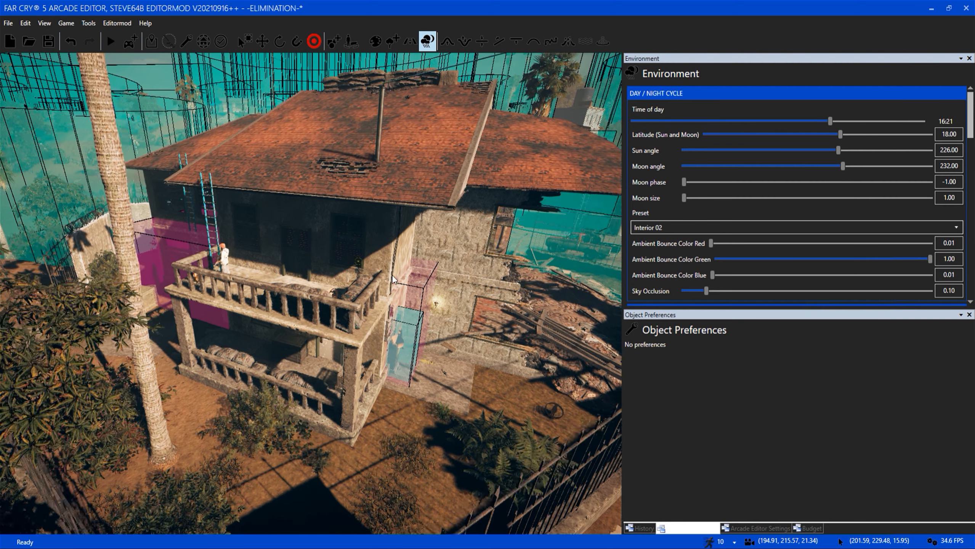
{"action": "scroll", "coordinate": [392, 275], "scroll_direction": "up", "scroll_amount": 3}
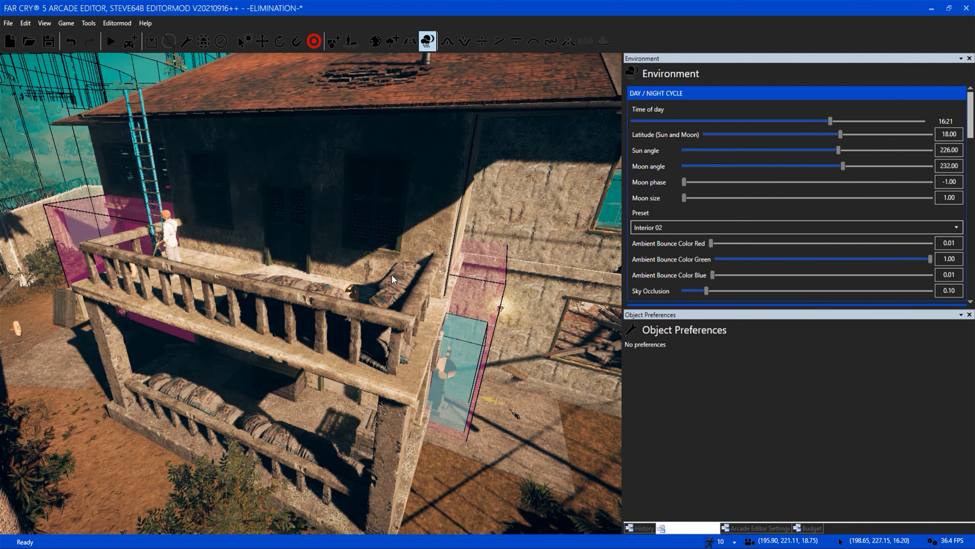
{"action": "scroll", "coordinate": [391, 274], "scroll_direction": "up", "scroll_amount": 3}
{"action": "scroll", "coordinate": [391, 275], "scroll_direction": "down", "scroll_amount": 5}
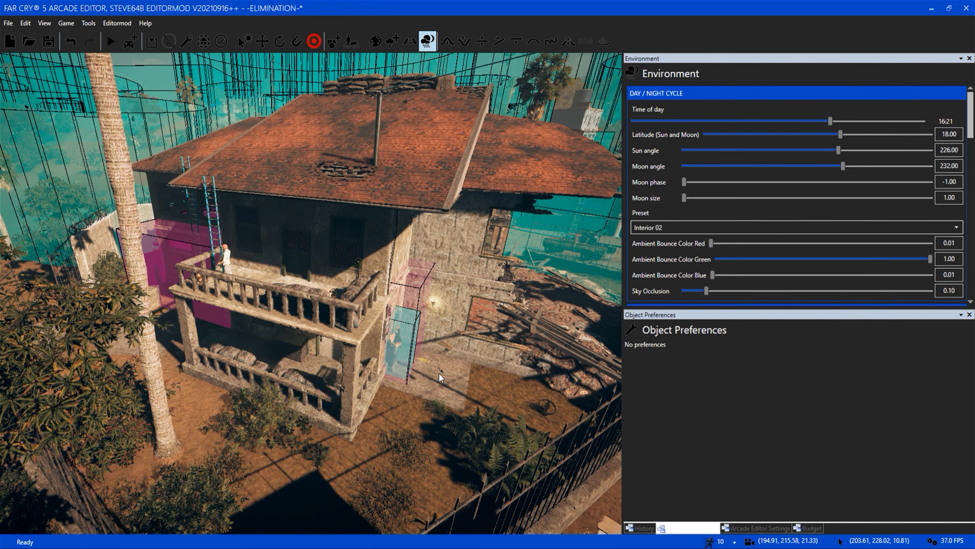
Hide the scripting overlays across the map.
{"action": "scroll", "coordinate": [439, 373], "scroll_direction": "down", "scroll_amount": 3}
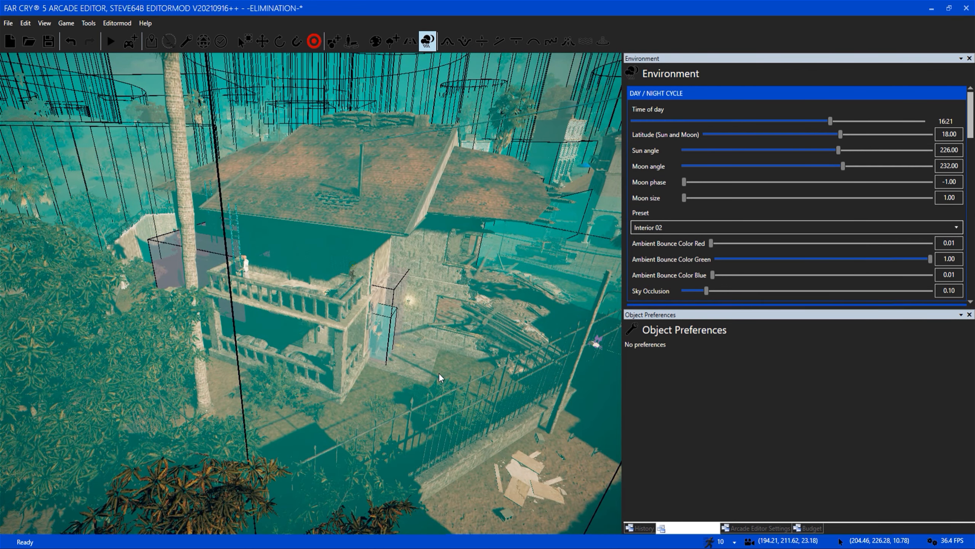
{"action": "left_click", "coordinate": [783, 529]}
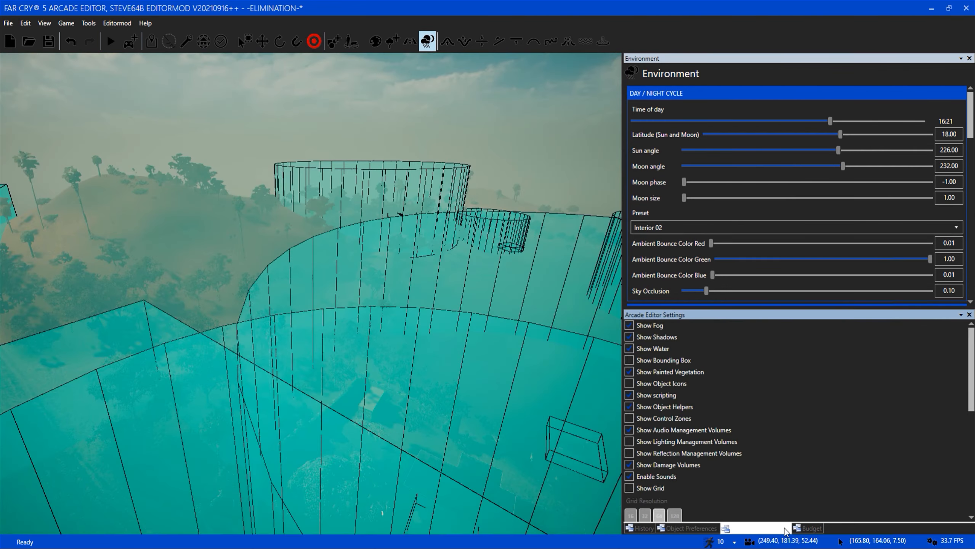
{"action": "left_click", "coordinate": [660, 397]}
Examine the INTEL and BOMB 0/1 counters on the hidden room's walls and the cases on the tables below them.
{"action": "right_click_drag", "start_coordinate": [330, 357], "coordinate": [326, 322]}
{"action": "key", "text": "s"}
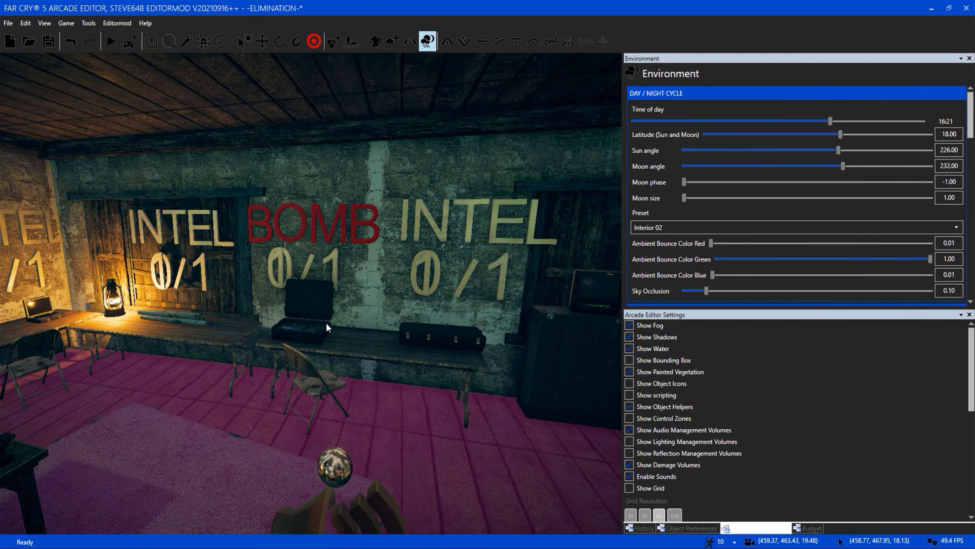
{"action": "key", "text": "w"}
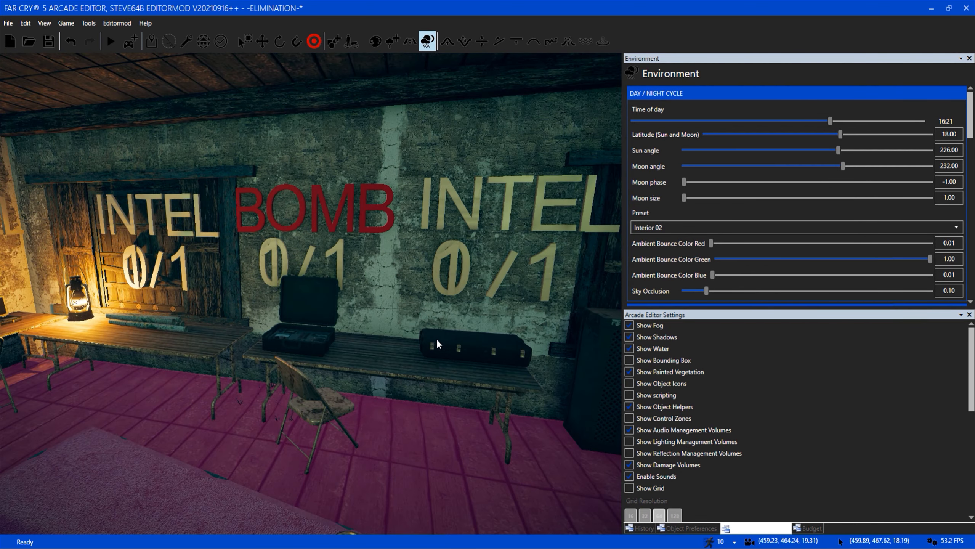
{"action": "key", "text": "a"}
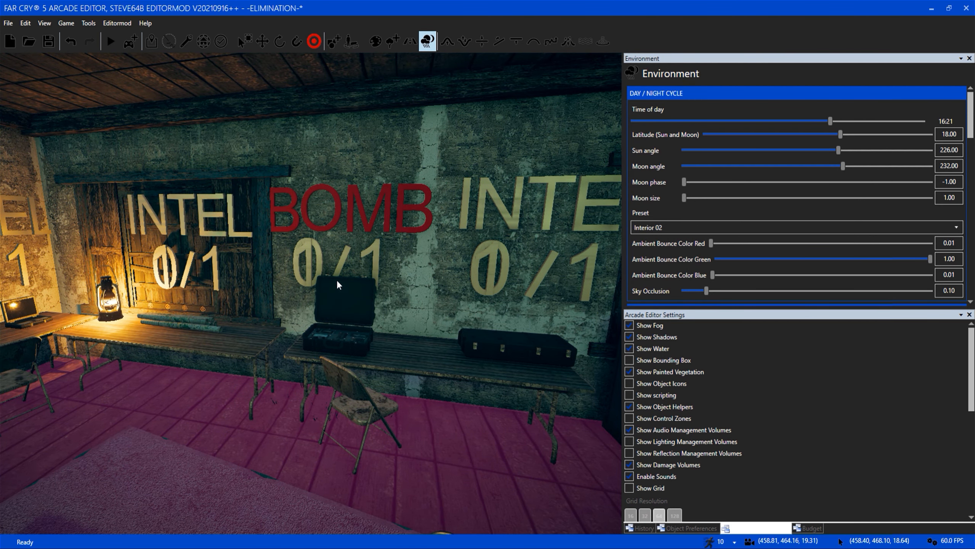
{"action": "key", "text": "w"}
{"action": "right_click_drag", "start_coordinate": [364, 297], "coordinate": [380, 302]}
{"action": "key", "text": "d"}
{"action": "key", "text": "s"}
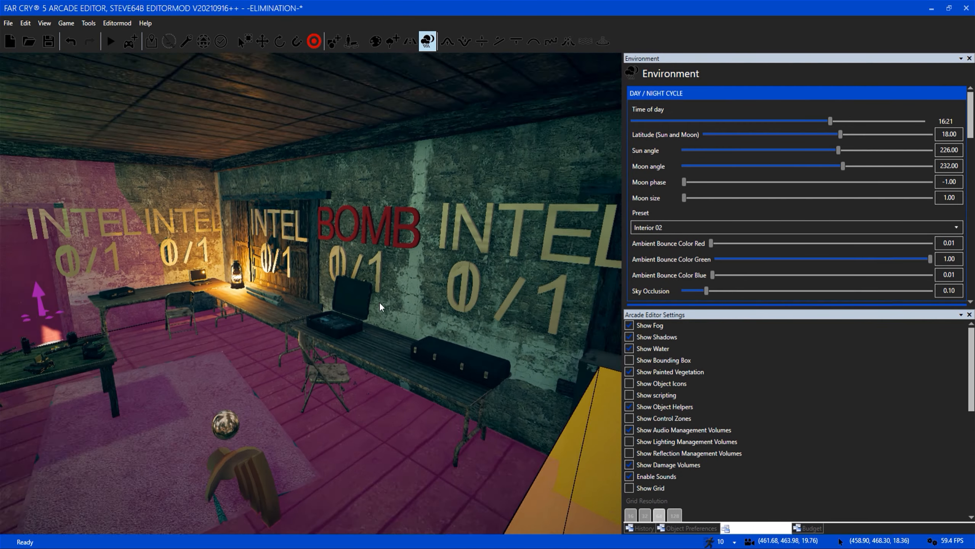
{"action": "key", "text": "a"}
{"action": "key", "text": "w"}
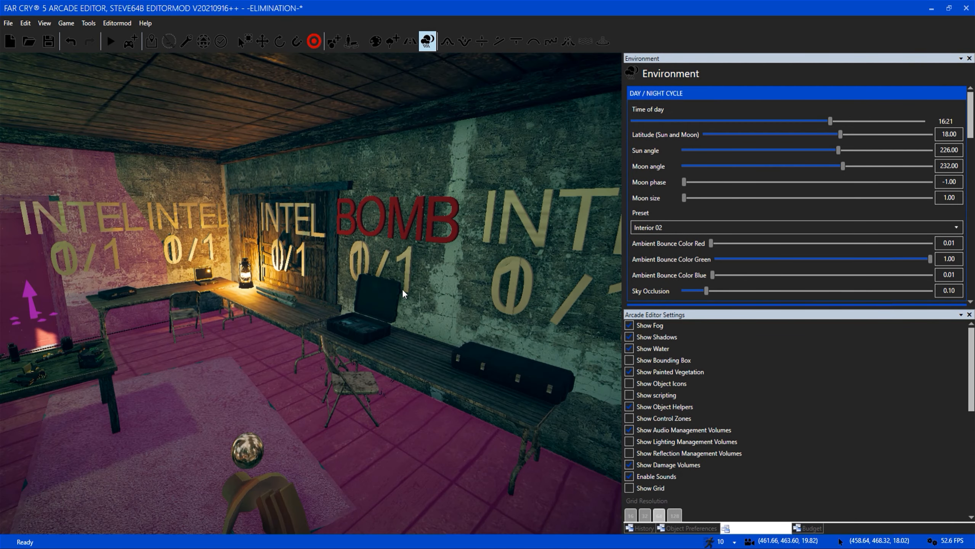
{"action": "key", "text": "a"}
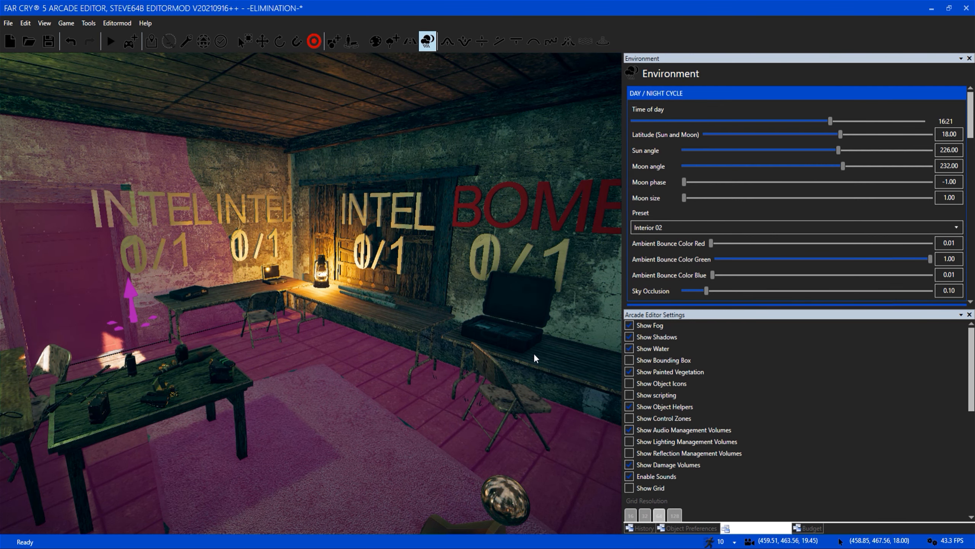
{"action": "key", "text": "d"}
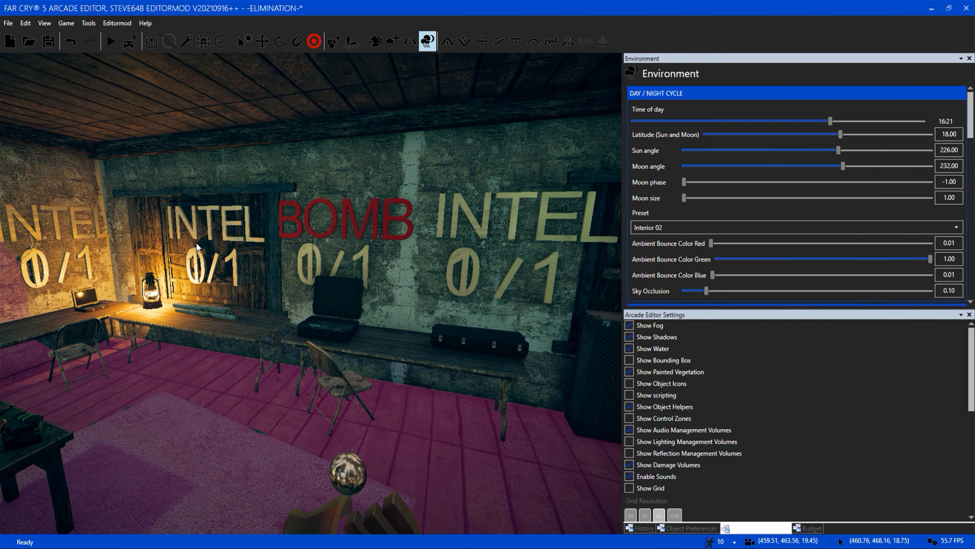
{"action": "key", "text": "a"}
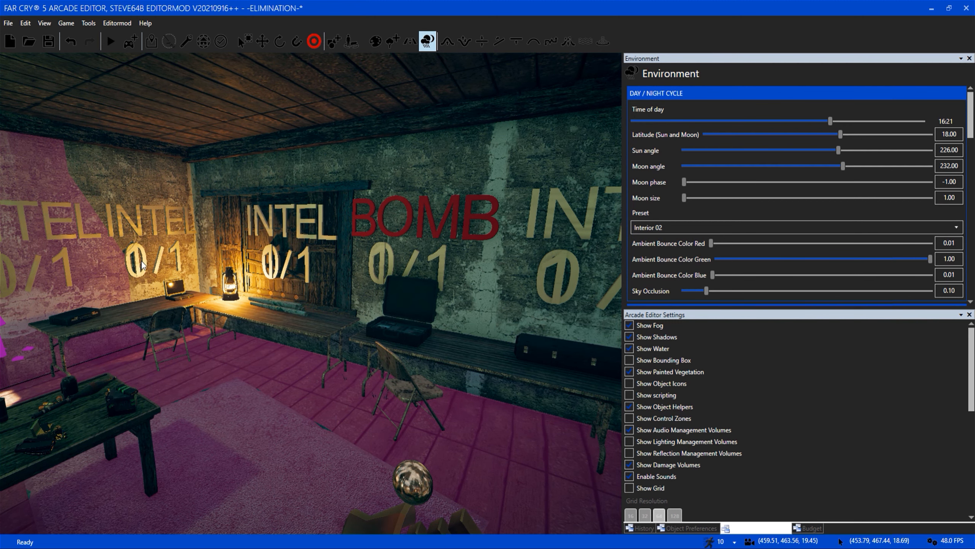
Survey the map from the hidden room along the dirt road and past the red zones to the shipping container yard.
{"action": "key", "text": "a"}
{"action": "right_click_drag", "start_coordinate": [293, 400], "coordinate": [207, 377]}
{"action": "key", "text": "w"}
{"action": "key", "text": "w"}
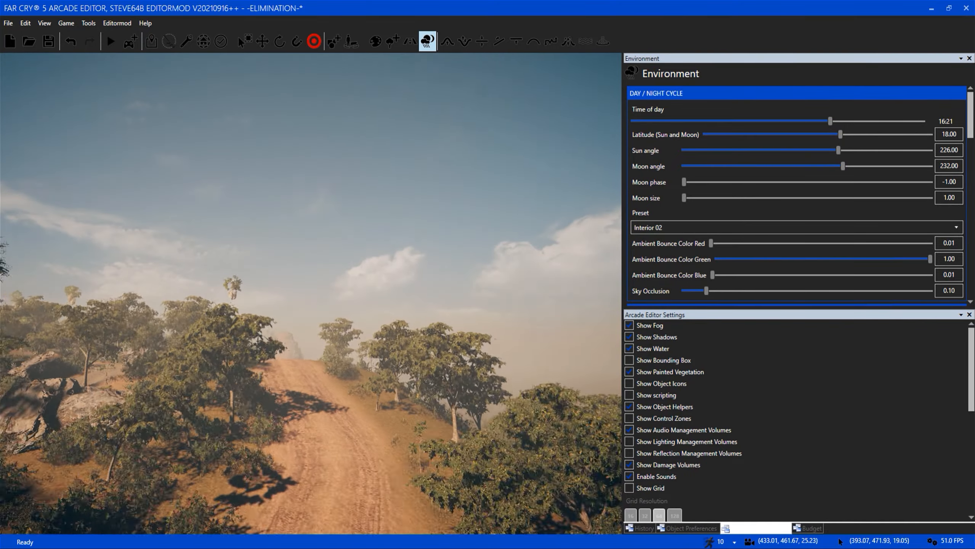
{"action": "key", "text": "w"}
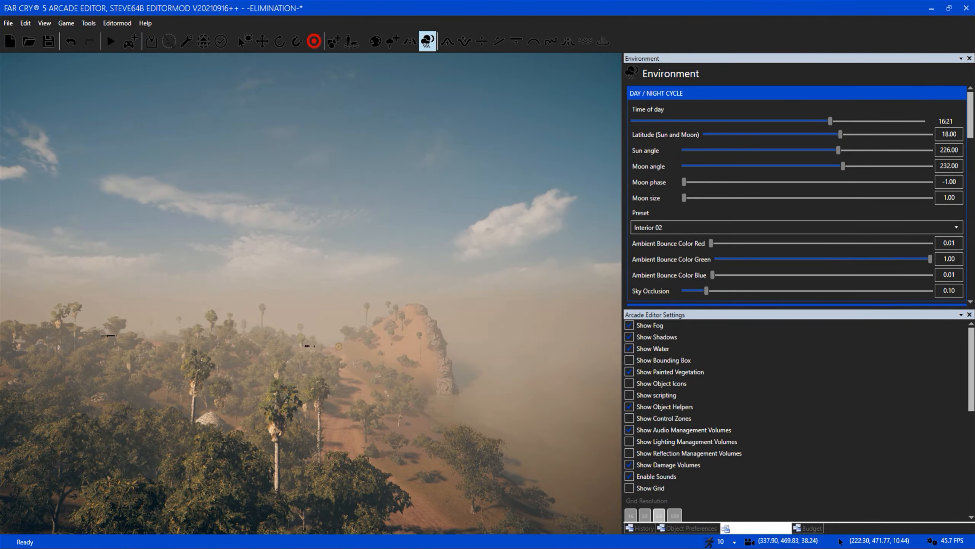
{"action": "key", "text": "w"}
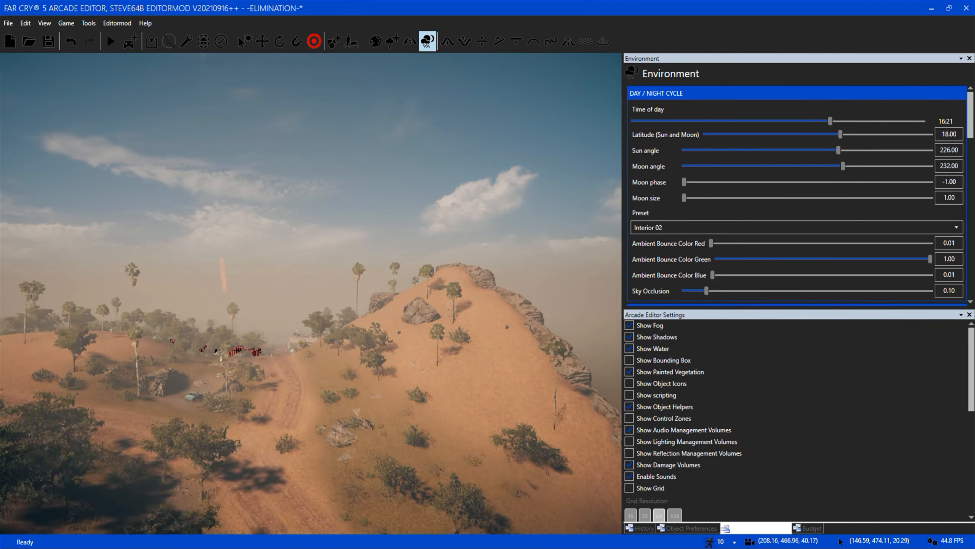
{"action": "key", "text": "w"}
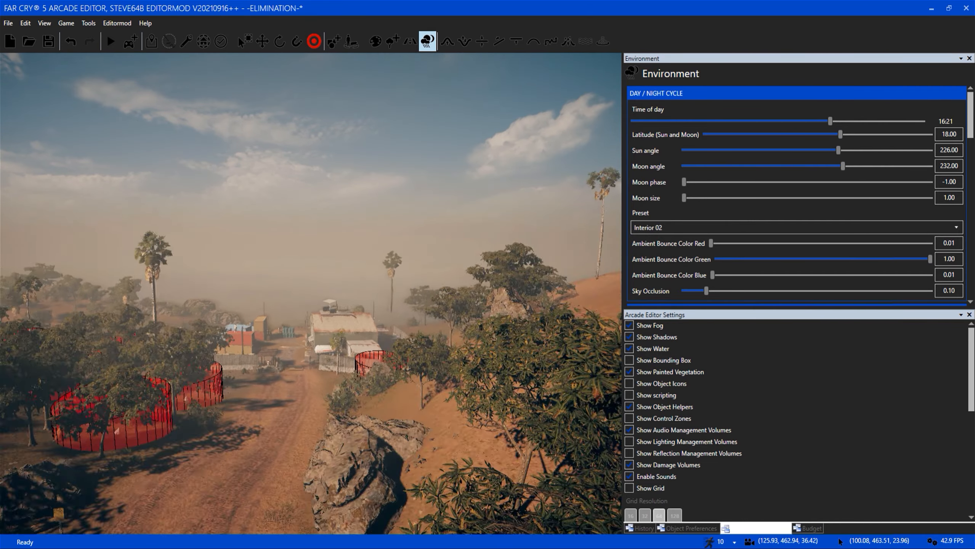
{"action": "key", "text": "w"}
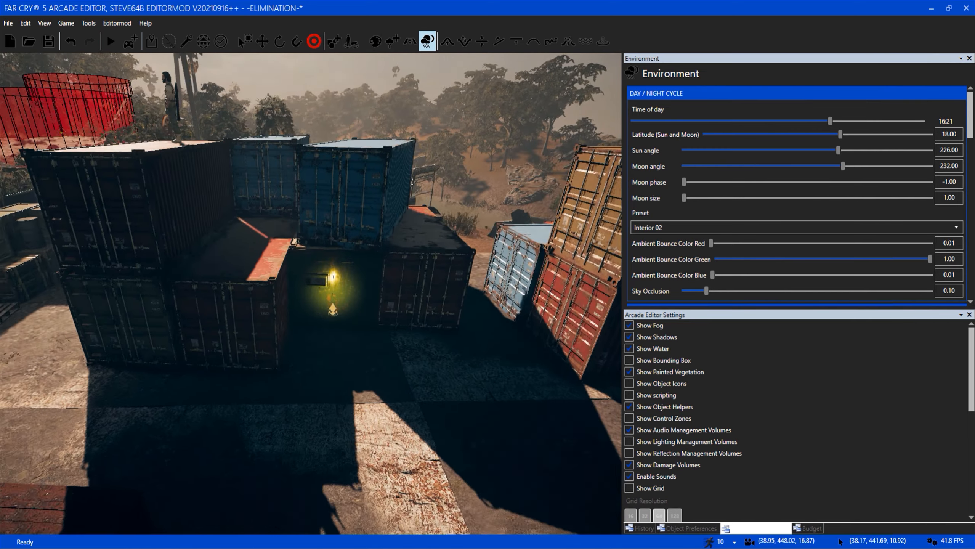
{"action": "key", "text": "w"}
Inspect the lamp-lit green container wall and the yellow marker between the stacked shipping containers.
{"action": "right_click_drag", "start_coordinate": [426, 378], "coordinate": [384, 379]}
{"action": "scroll", "coordinate": [347, 302], "scroll_direction": "down", "scroll_amount": 5}
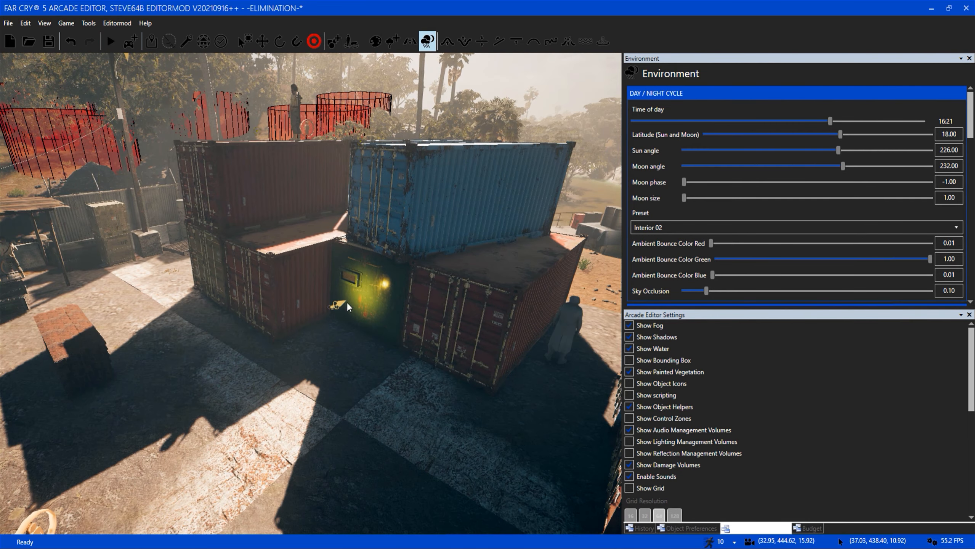
{"action": "scroll", "coordinate": [384, 307], "scroll_direction": "up", "scroll_amount": 5}
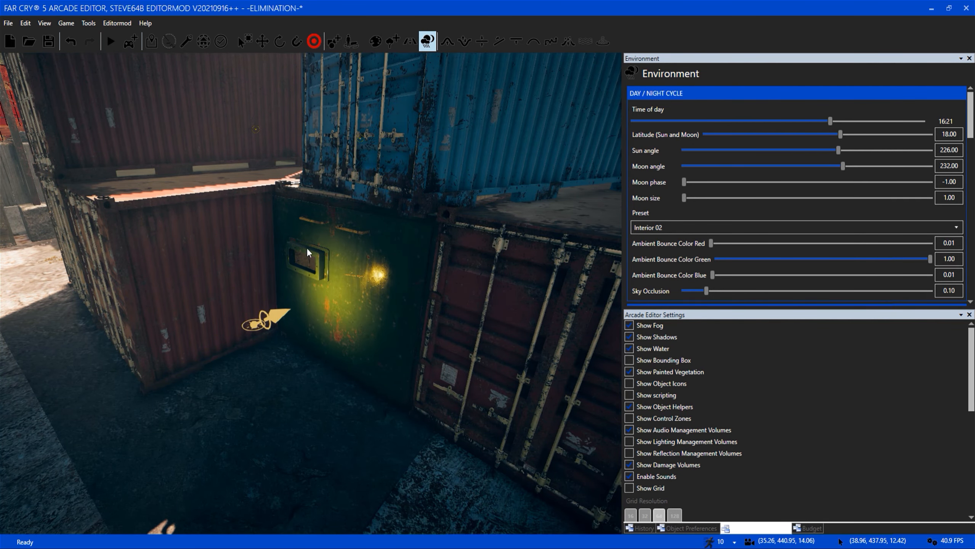
{"action": "scroll", "coordinate": [381, 300], "scroll_direction": "down", "scroll_amount": 4}
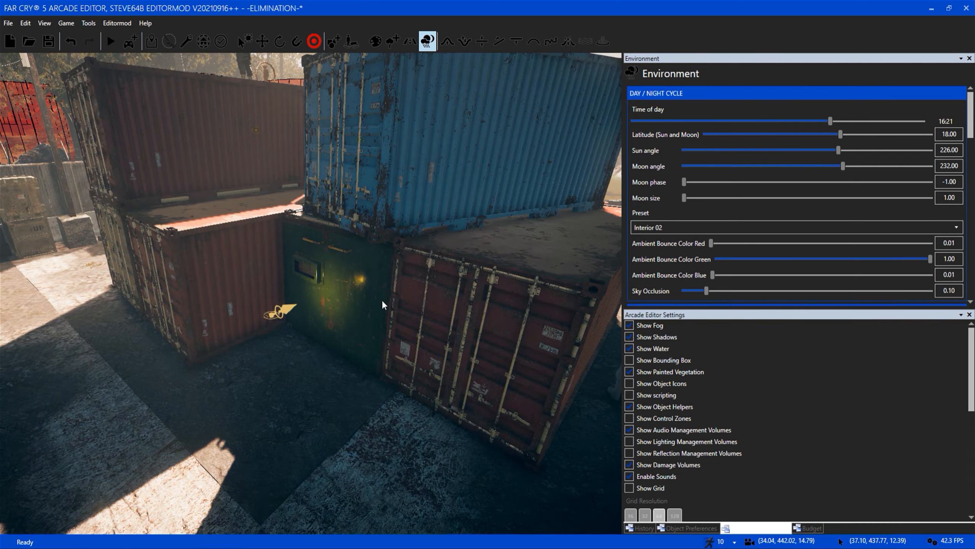
{"action": "scroll", "coordinate": [330, 328], "scroll_direction": "up", "scroll_amount": 6}
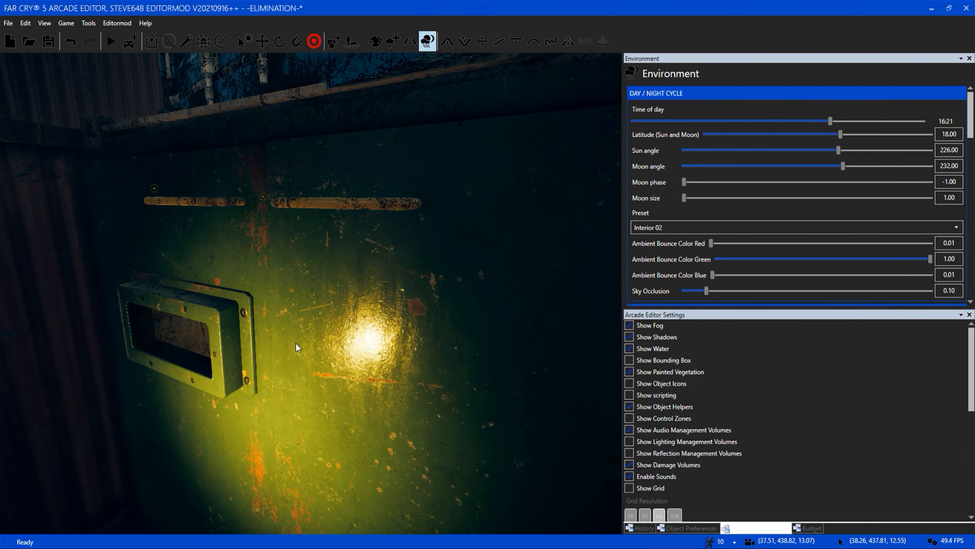
Examine the sound speaker helper, light marker and electrical equipment hidden inside the container.
{"action": "scroll", "coordinate": [296, 343], "scroll_direction": "up", "scroll_amount": 4}
{"action": "right_click_drag", "start_coordinate": [296, 343], "coordinate": [257, 357]}
{"action": "scroll", "coordinate": [257, 358], "scroll_direction": "down", "scroll_amount": 2}
{"action": "scroll", "coordinate": [258, 357], "scroll_direction": "up", "scroll_amount": 2}
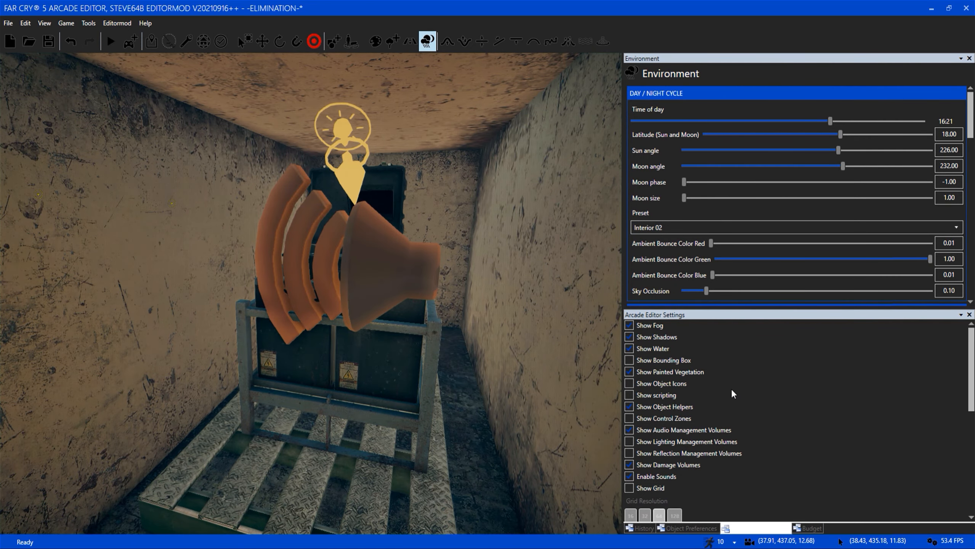
Show the scripting and examine the sound speaker helper, light marker and electrical equipment in the container.
{"action": "left_click", "coordinate": [668, 396]}
{"action": "scroll", "coordinate": [404, 438], "scroll_direction": "down", "scroll_amount": 3}
{"action": "scroll", "coordinate": [404, 438], "scroll_direction": "up", "scroll_amount": 3}
{"action": "right_click_drag", "start_coordinate": [404, 438], "coordinate": [354, 430]}
{"action": "key", "text": "w"}
{"action": "right_click_drag", "start_coordinate": [367, 271], "coordinate": [373, 287]}
{"action": "key", "text": "s"}
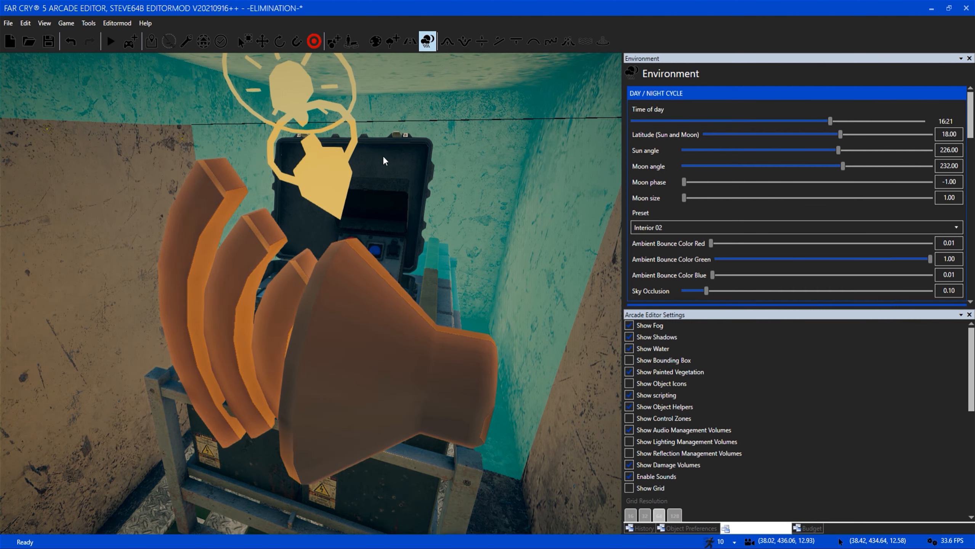
{"action": "key", "text": "d"}
{"action": "right_click_drag", "start_coordinate": [334, 173], "coordinate": [335, 275]}
{"action": "key", "text": "w"}
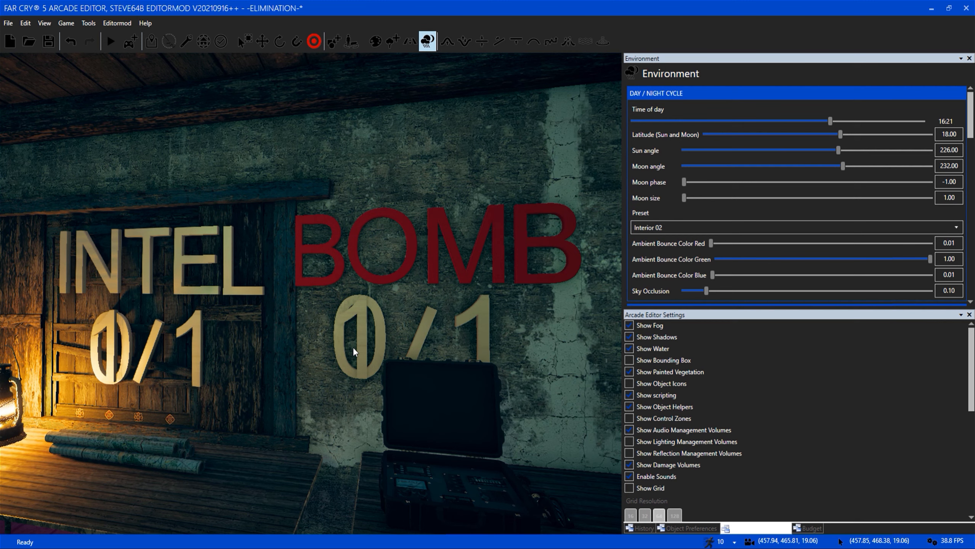
Inspect the row of INTEL and BOMB counters in the hidden room, including the cases on the tables below.
{"action": "key", "text": "s"}
{"action": "key", "text": "d"}
{"action": "key", "text": "w"}
{"action": "key", "text": "a"}
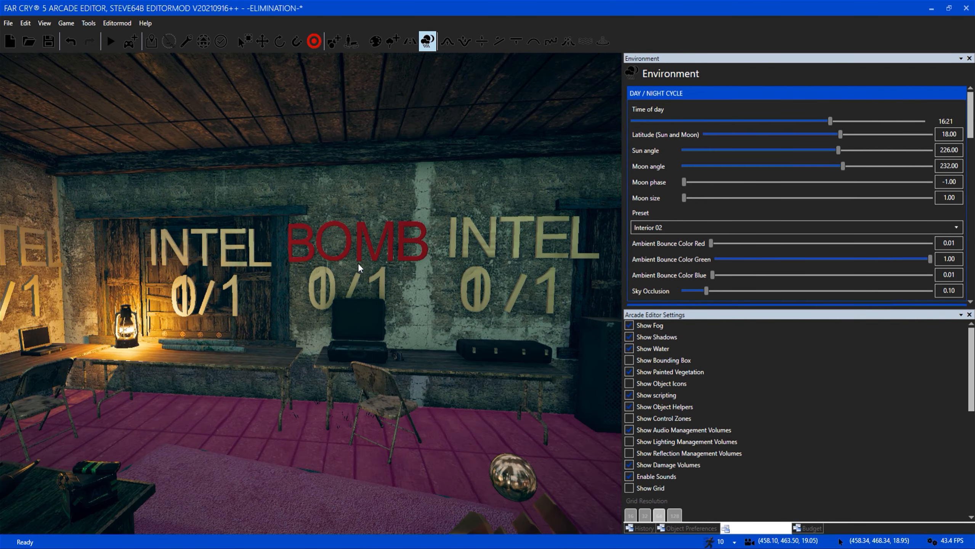
{"action": "key", "text": "w"}
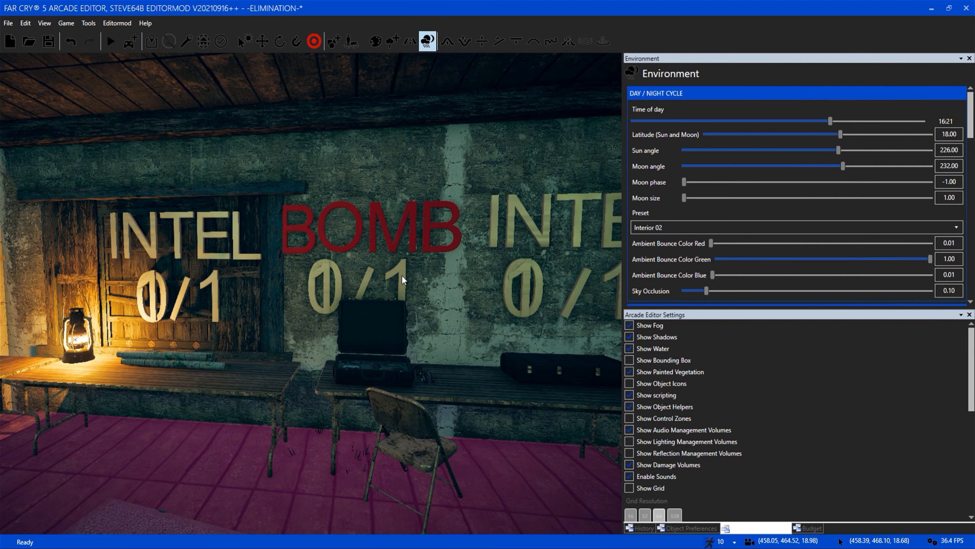
{"action": "key", "text": "s"}
{"action": "right_click_drag", "start_coordinate": [417, 368], "coordinate": [370, 330]}
{"action": "key", "text": "w"}
{"action": "key", "text": "s"}
{"action": "key", "text": "w"}
{"action": "key", "text": "s"}
{"action": "key", "text": "w"}
{"action": "key", "text": "w"}
{"action": "key", "text": "w"}
{"action": "key", "text": "w"}
{"action": "key", "text": "w"}
{"action": "key", "text": "s"}
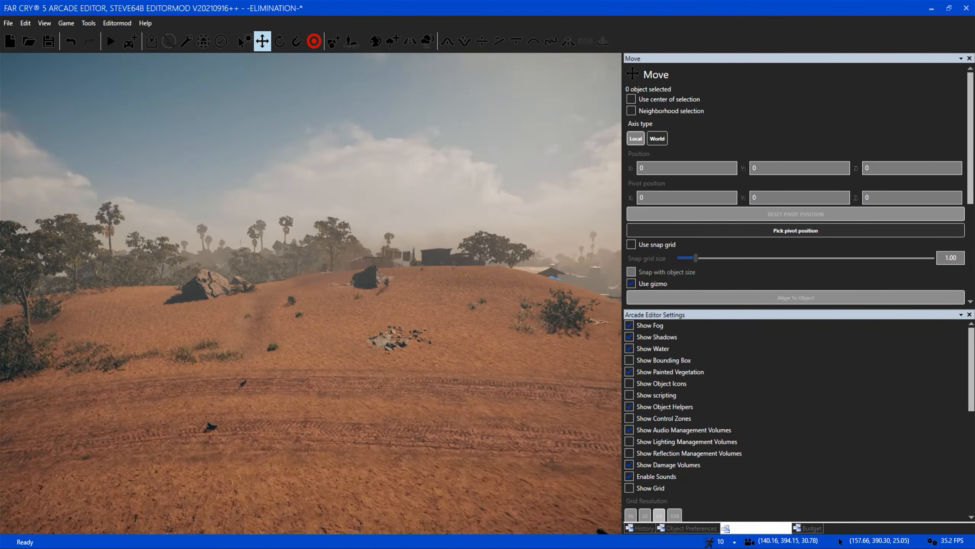
Survey the sandy hill beside the dirt track and the river valley around it.
{"action": "right_click_drag", "start_coordinate": [427, 341], "coordinate": [443, 328]}
{"action": "key", "text": "a"}
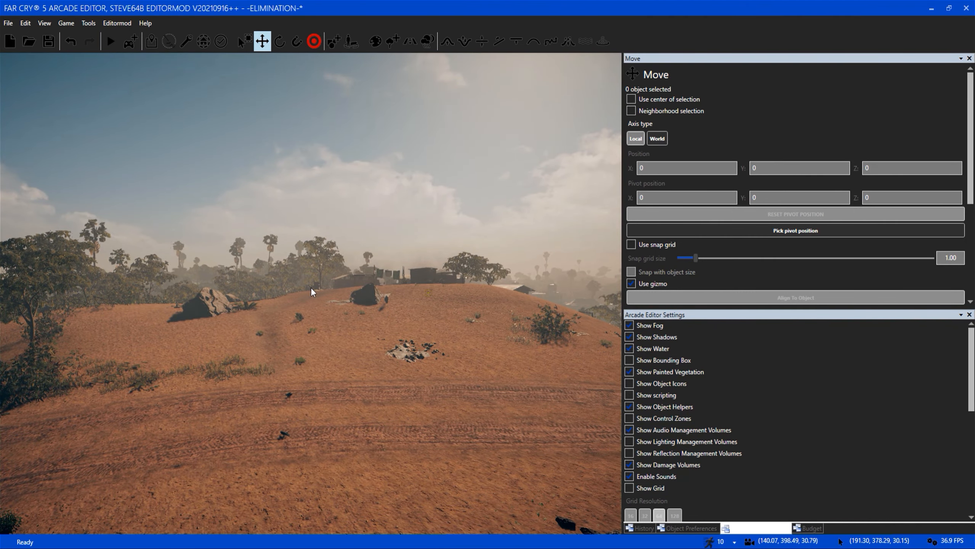
{"action": "key", "text": "w"}
{"action": "key", "text": "d"}
{"action": "right_click_drag", "start_coordinate": [384, 338], "coordinate": [352, 334]}
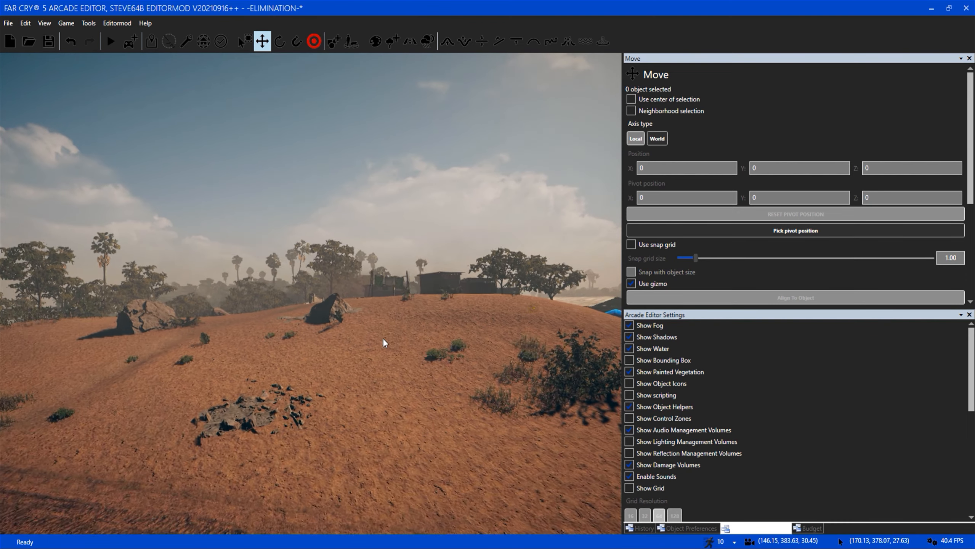
{"action": "key", "text": "a"}
{"action": "key", "text": "s"}
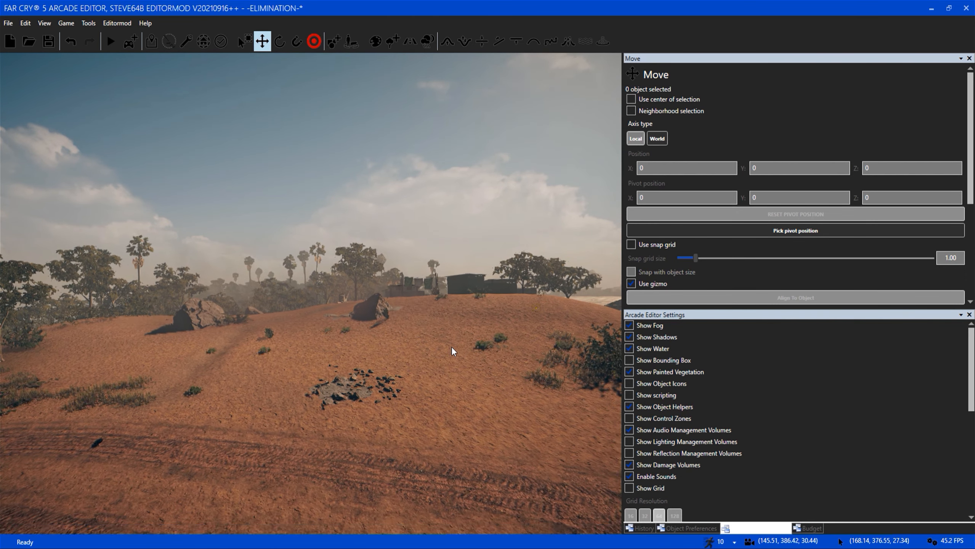
{"action": "key", "text": "a"}
{"action": "key", "text": "s"}
{"action": "key", "text": "w"}
{"action": "key", "text": "w"}
{"action": "right_click_drag", "start_coordinate": [451, 348], "coordinate": [545, 347]}
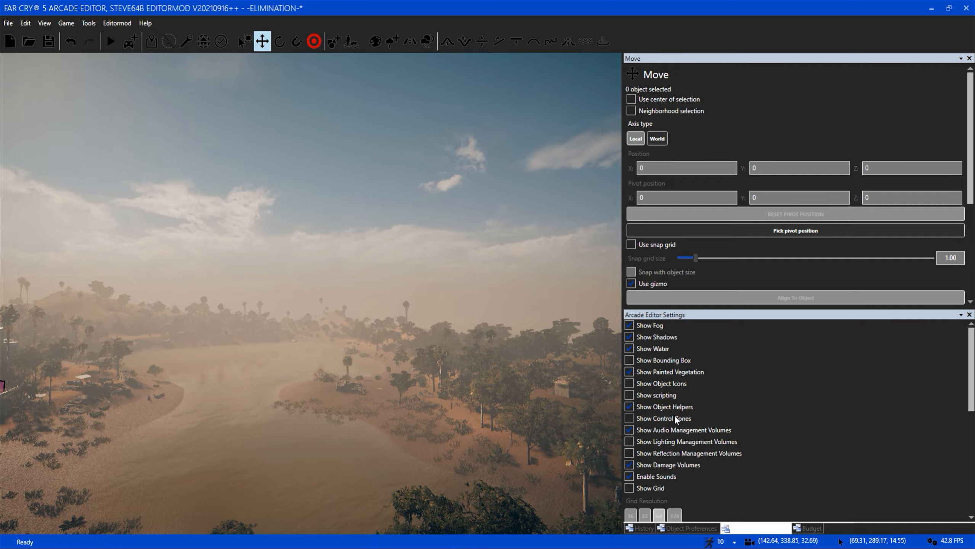
Show the control zones and examine those covering the wooded helicopter camp across the river.
{"action": "left_click", "coordinate": [675, 417]}
{"action": "right_click_drag", "start_coordinate": [418, 400], "coordinate": [538, 396]}
{"action": "key", "text": "w"}
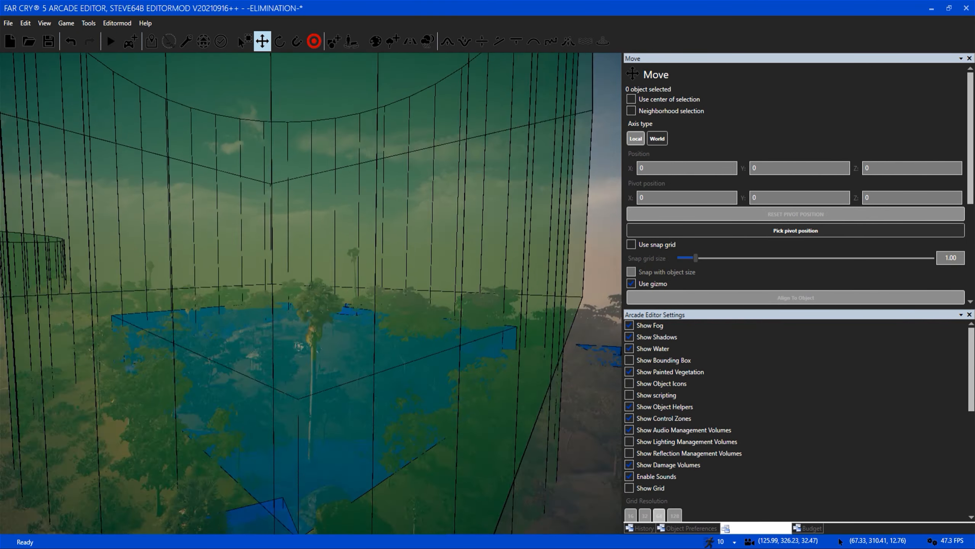
{"action": "key", "text": "w"}
{"action": "right_click_drag", "start_coordinate": [410, 395], "coordinate": [334, 421]}
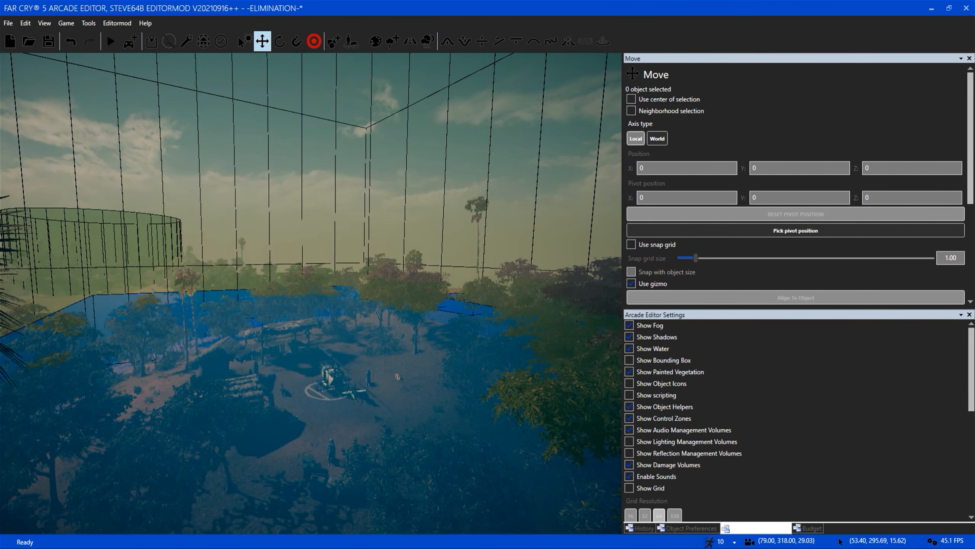
{"action": "key", "text": "s"}
{"action": "key", "text": "w"}
{"action": "right_click_drag", "start_coordinate": [410, 395], "coordinate": [420, 422]}
{"action": "key", "text": "w"}
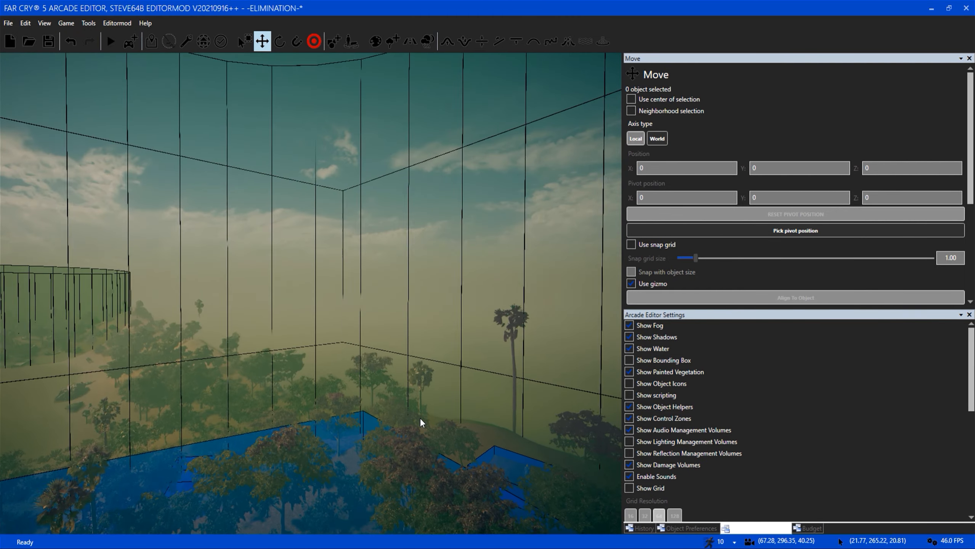
{"action": "right_click_drag", "start_coordinate": [313, 449], "coordinate": [413, 414]}
{"action": "key", "text": "w"}
Survey the box and cylinder control zones from the wooded riverbank across to the waterfront town.
{"action": "key", "text": "w"}
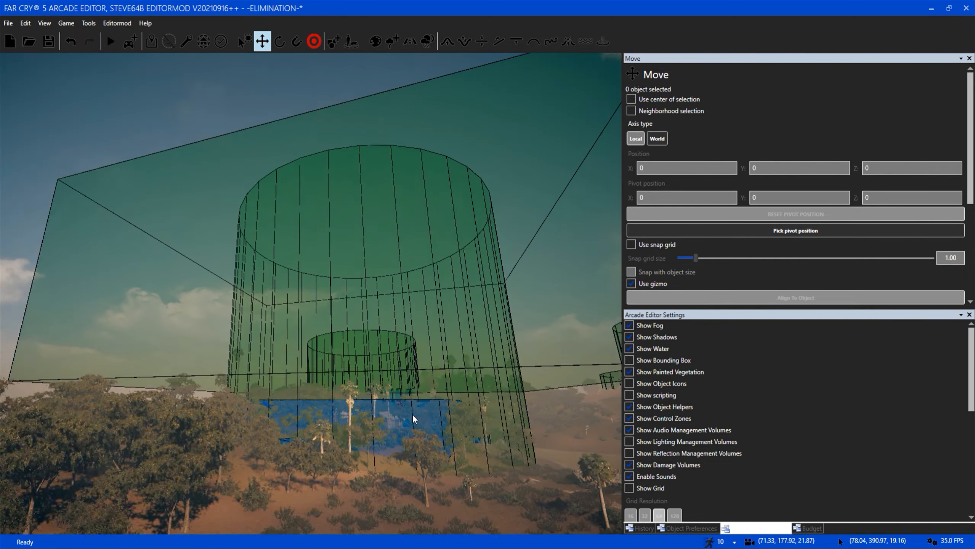
{"action": "key", "text": "w"}
{"action": "right_click_drag", "start_coordinate": [340, 343], "coordinate": [410, 346]}
{"action": "key", "text": "w"}
{"action": "right_click_drag", "start_coordinate": [340, 344], "coordinate": [269, 380]}
{"action": "right_click_drag", "start_coordinate": [312, 357], "coordinate": [343, 352]}
{"action": "mouse_move", "coordinate": [405, 347]}
{"action": "right_mouse_down"}
{"action": "mouse_move", "coordinate": [398, 300]}
{"action": "mouse_move", "coordinate": [346, 293]}
{"action": "mouse_move", "coordinate": [404, 348]}
{"action": "mouse_move", "coordinate": [394, 349]}
{"action": "right_mouse_up"}
{"action": "key", "text": "d"}
{"action": "key", "text": "s"}
{"action": "key", "text": "a"}
{"action": "key", "text": "a"}
{"action": "key", "text": "w"}
{"action": "key", "text": "w"}
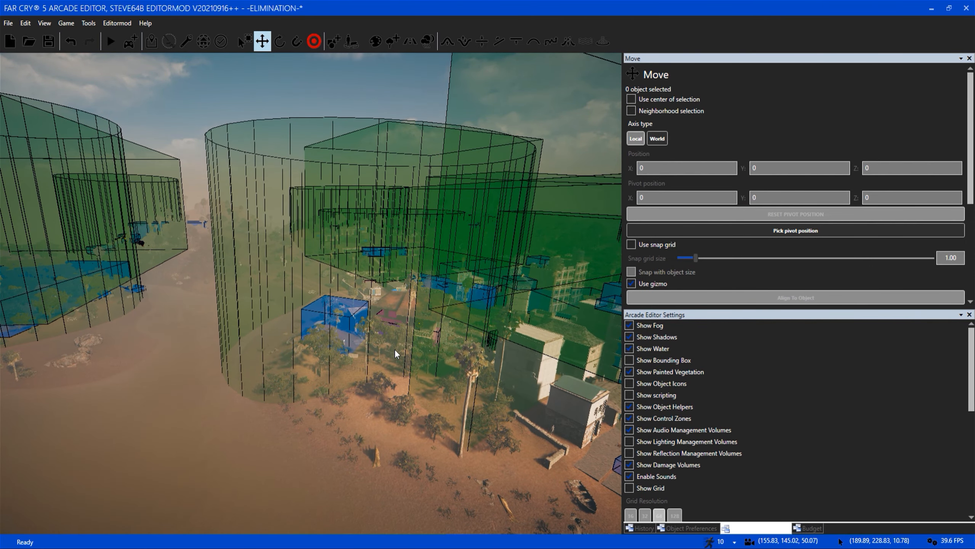
Inspect the control zones over the waterfront buildings and the woodland beyond them.
{"action": "key", "text": "s"}
{"action": "key", "text": "d"}
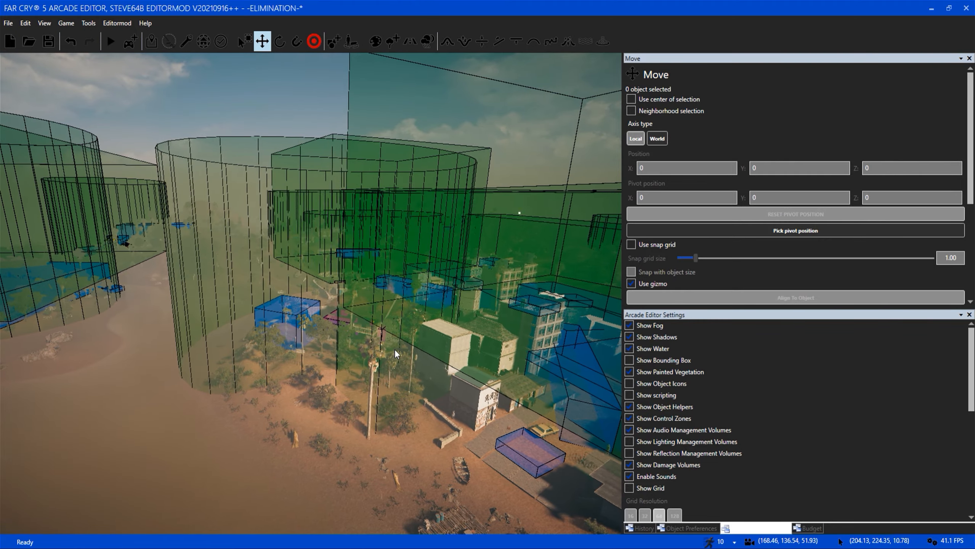
{"action": "key", "text": "w"}
{"action": "right_click_drag", "start_coordinate": [394, 349], "coordinate": [402, 355]}
{"action": "key", "text": "d"}
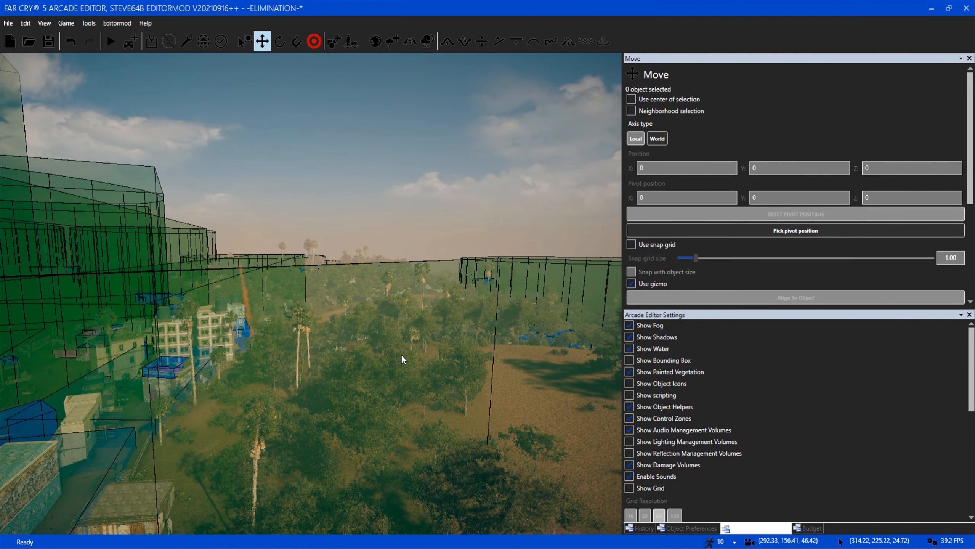
{"action": "key", "text": "a"}
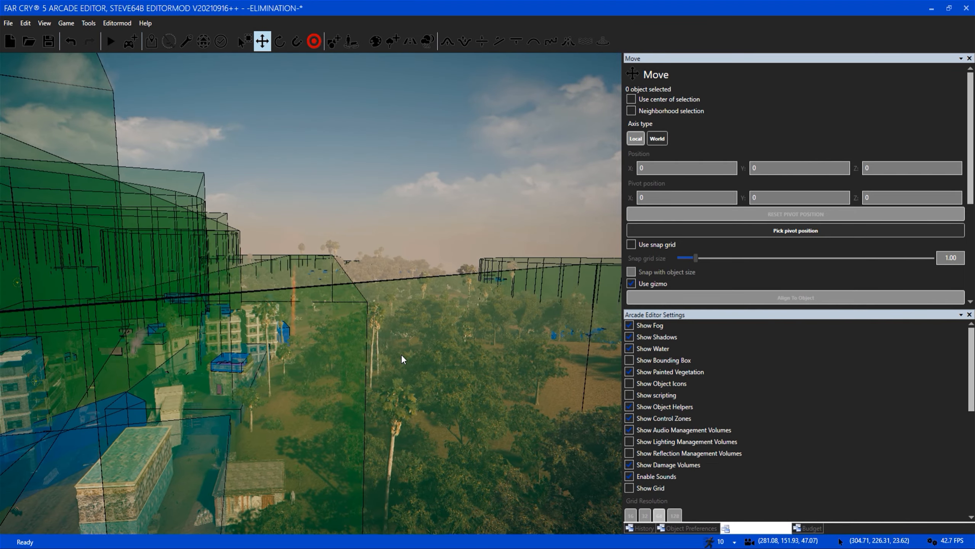
Examine from above the overlapping control zones around the town's buildings and jetty.
{"action": "right_click_drag", "start_coordinate": [401, 356], "coordinate": [410, 296]}
{"action": "key", "text": "w"}
{"action": "key", "text": "a"}
{"action": "key", "text": "a"}
{"action": "key", "text": "s"}
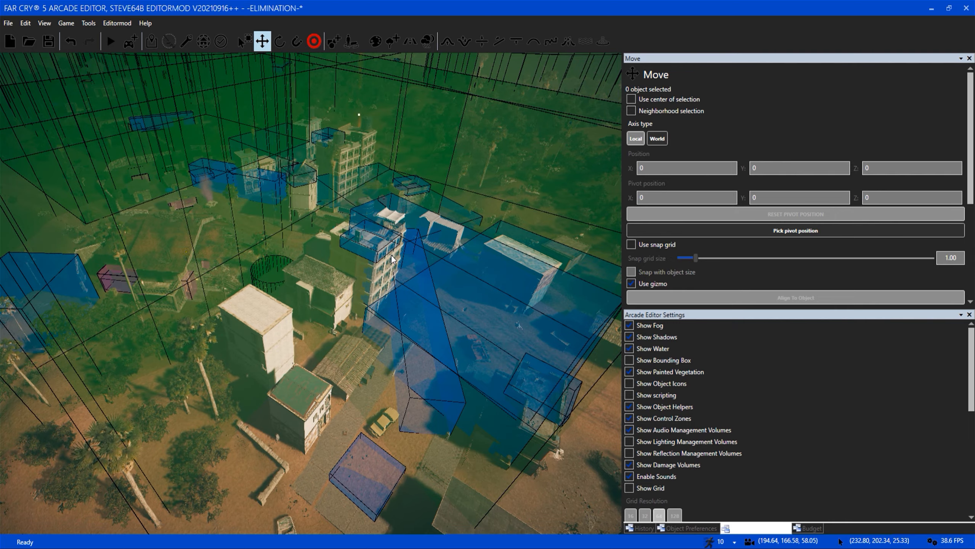
{"action": "scroll", "coordinate": [388, 253], "scroll_direction": "down", "scroll_amount": 8}
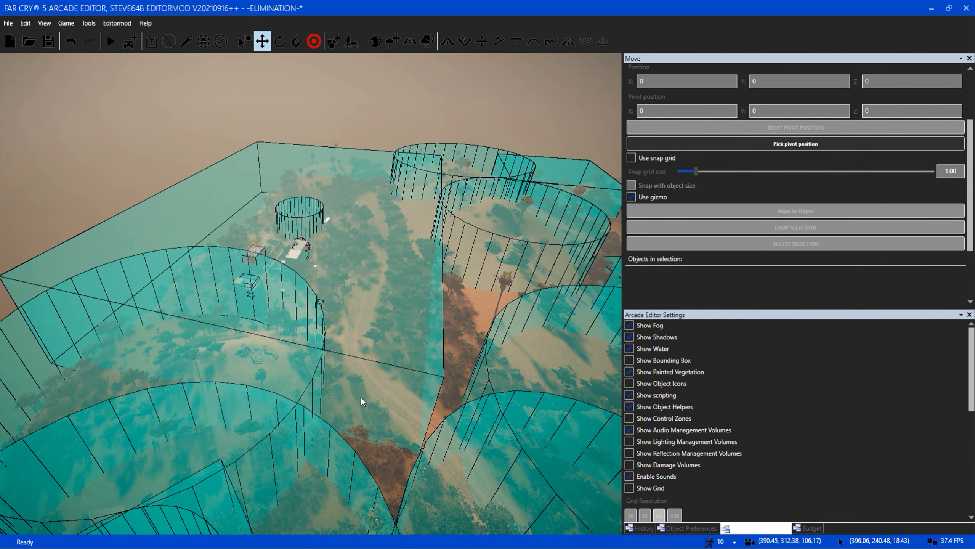
{"action": "mouse_move", "coordinate": [360, 396]}
{"action": "right_mouse_down"}
{"action": "mouse_move", "coordinate": [483, 403]}
{"action": "mouse_move", "coordinate": [553, 371]}
{"action": "mouse_move", "coordinate": [557, 346]}
{"action": "mouse_move", "coordinate": [355, 378]}
{"action": "right_mouse_up"}
Survey the wooded hillside and the dirt roads leading to the town without zone overlays.
{"action": "left_click", "coordinate": [654, 397]}
{"action": "key", "text": "d"}
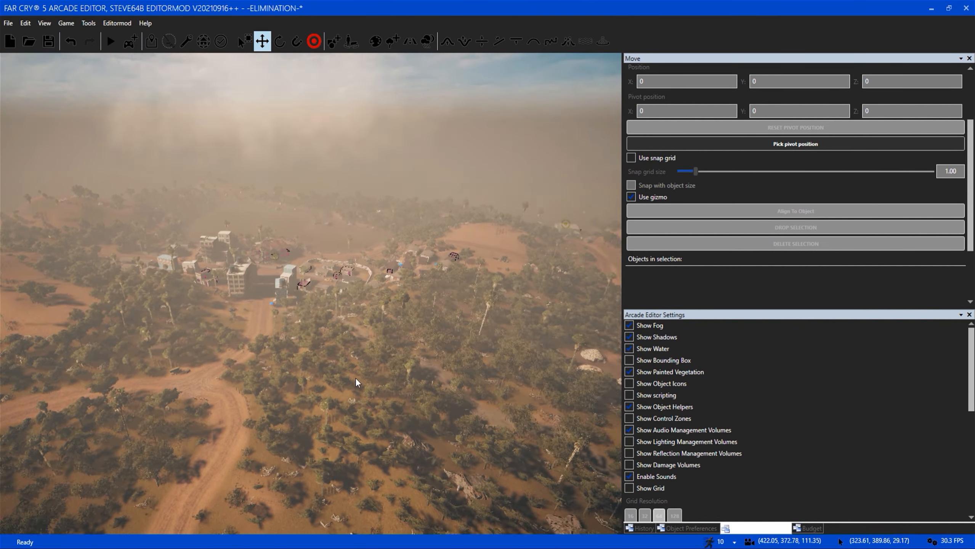
{"action": "key", "text": "w"}
{"action": "right_click_drag", "start_coordinate": [300, 399], "coordinate": [184, 386]}
{"action": "key", "text": "w"}
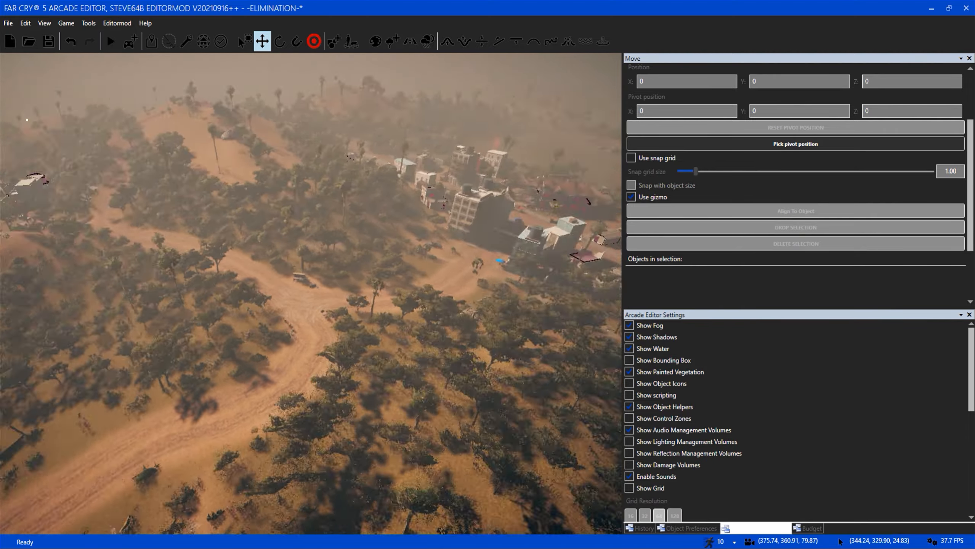
Show the scripting and inspect the trigger areas around the signposted dirt road junction.
{"action": "left_click", "coordinate": [649, 396]}
{"action": "key", "text": "w"}
{"action": "right_click_drag", "start_coordinate": [340, 347], "coordinate": [341, 269]}
{"action": "key", "text": "w"}
{"action": "right_click_drag", "start_coordinate": [293, 368], "coordinate": [223, 367]}
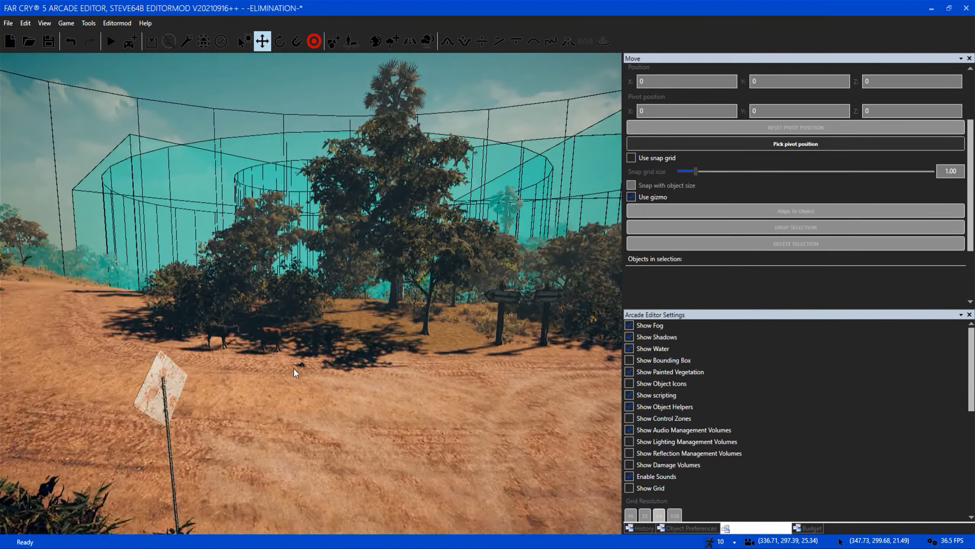
{"action": "key", "text": "w"}
{"action": "right_click_drag", "start_coordinate": [357, 380], "coordinate": [480, 377]}
{"action": "key", "text": "w"}
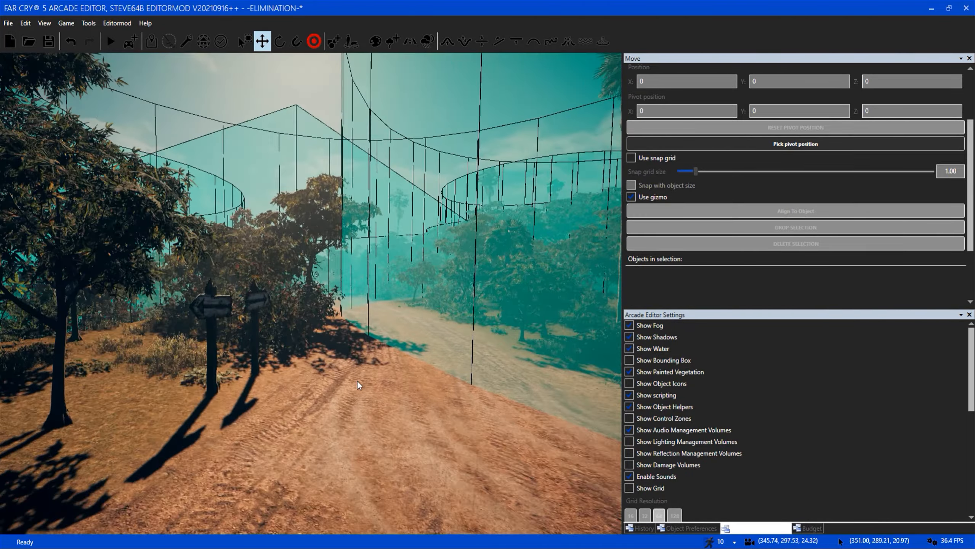
Select the script object beside the goats on the dirt road.
{"action": "key", "text": "s"}
{"action": "right_click_drag", "start_coordinate": [420, 335], "coordinate": [332, 358]}
{"action": "key", "text": "w"}
{"action": "key", "text": "a"}
{"action": "key", "text": "w"}
{"action": "left_click", "coordinate": [331, 354]}
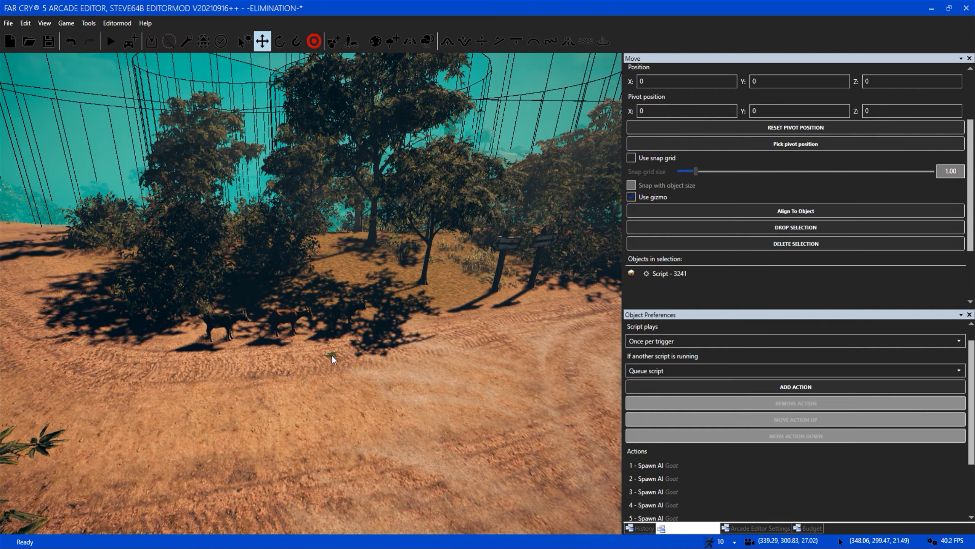
Inspect the lines linking the goat script to the trigger area by the roadside hut.
{"action": "key", "text": "s"}
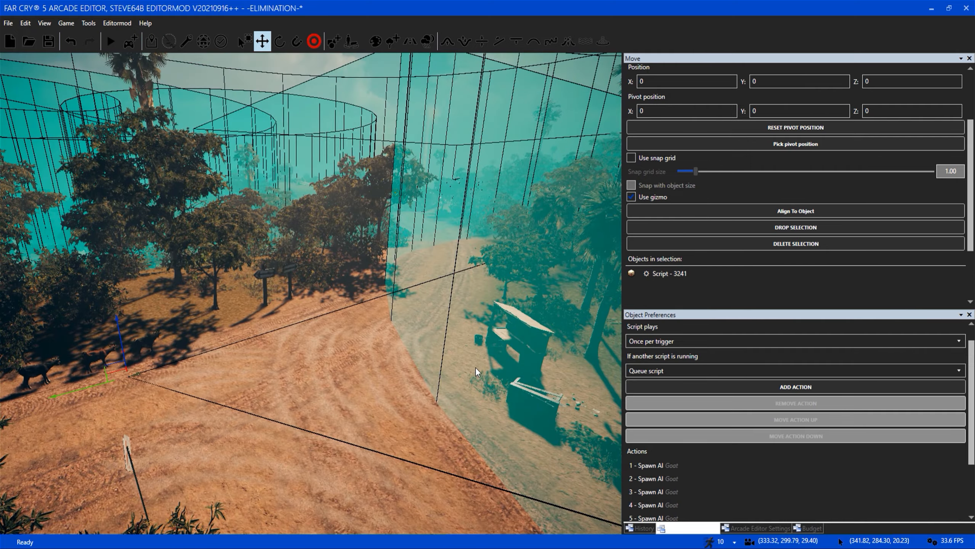
{"action": "key", "text": "a"}
{"action": "key", "text": "w"}
{"action": "right_click_drag", "start_coordinate": [307, 381], "coordinate": [311, 381]}
{"action": "key", "text": "a"}
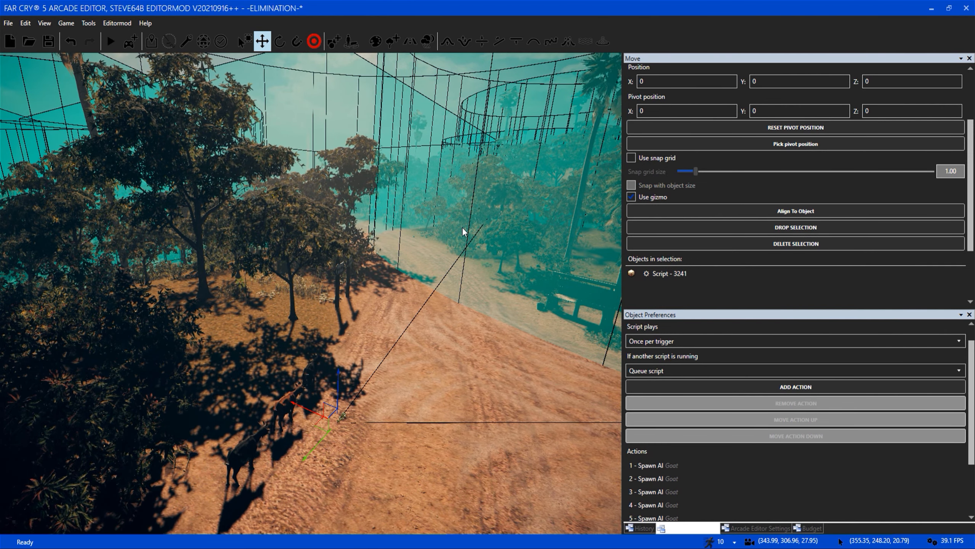
Review the script's Spawn AI actions and the parameters of its first Goat action.
{"action": "scroll", "coordinate": [957, 481], "scroll_direction": "down", "scroll_amount": 2}
{"action": "left_click", "coordinate": [720, 412]}
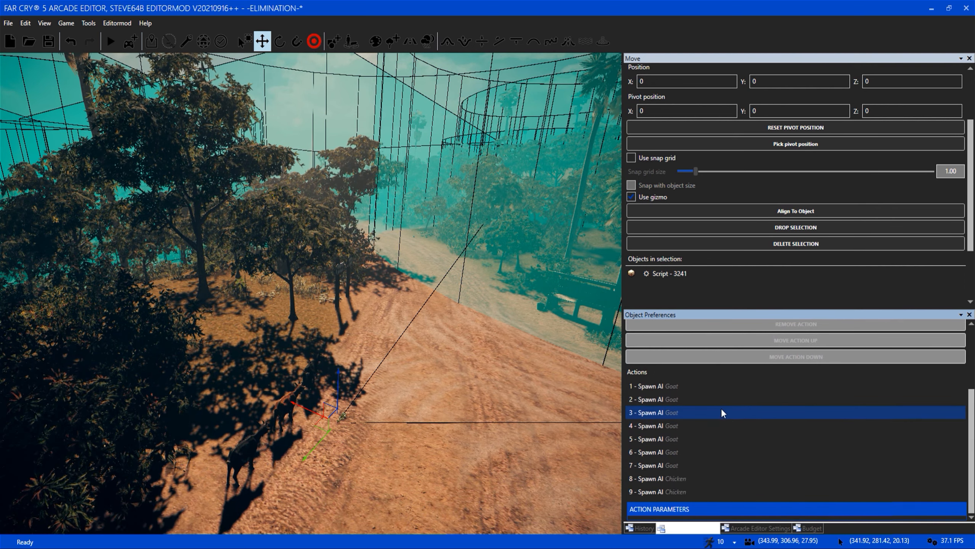
{"action": "left_click", "coordinate": [702, 388]}
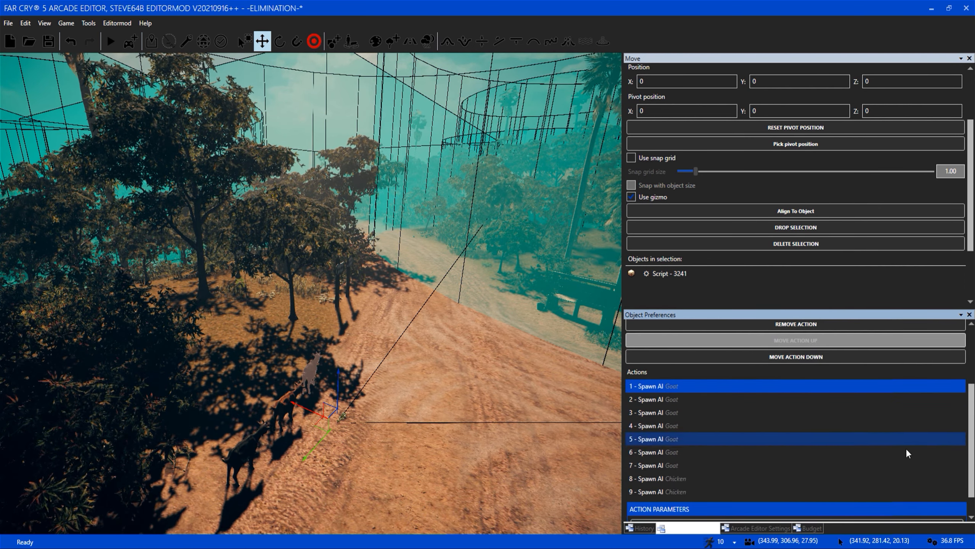
{"action": "scroll", "coordinate": [906, 476], "scroll_direction": "down", "scroll_amount": 1}
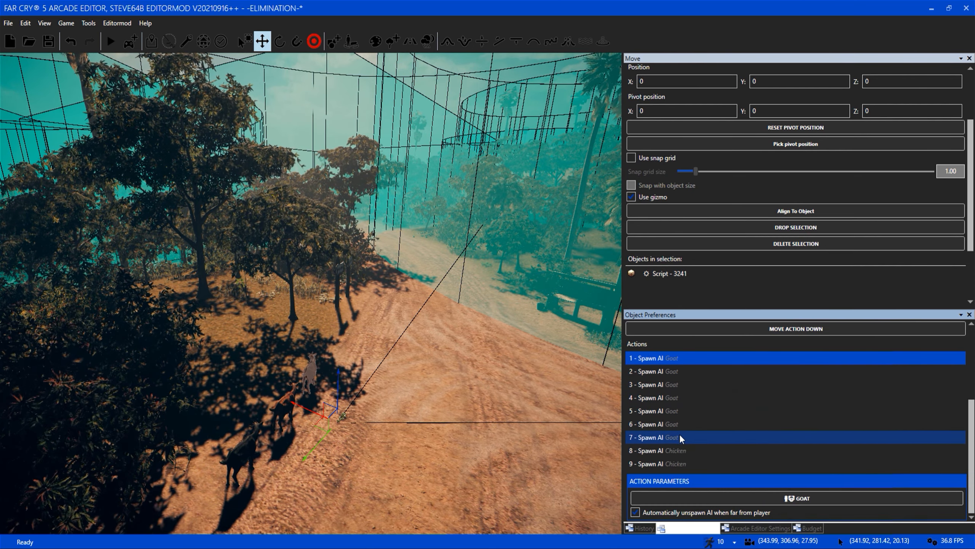
Inspect the spawned goats and survey the trigger areas spread across the map from above.
{"action": "right_click_drag", "start_coordinate": [275, 418], "coordinate": [259, 430]}
{"action": "scroll", "coordinate": [795, 412], "scroll_direction": "up", "scroll_amount": 3}
{"action": "right_click_drag", "start_coordinate": [384, 346], "coordinate": [431, 383]}
{"action": "key", "text": "w"}
{"action": "key", "text": "w"}
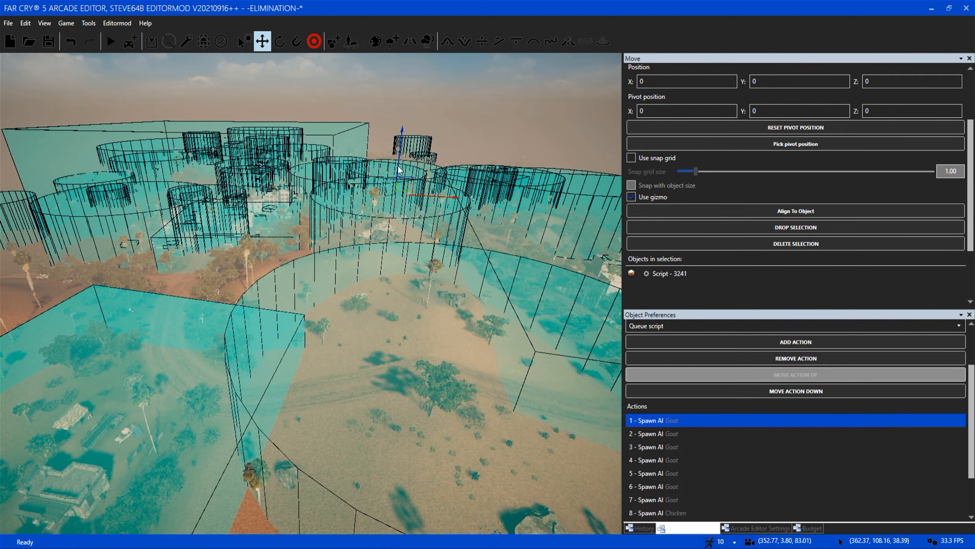
{"action": "key", "text": "w"}
{"action": "right_click_drag", "start_coordinate": [321, 331], "coordinate": [370, 364]}
{"action": "key", "text": "w"}
{"action": "key", "text": "w"}
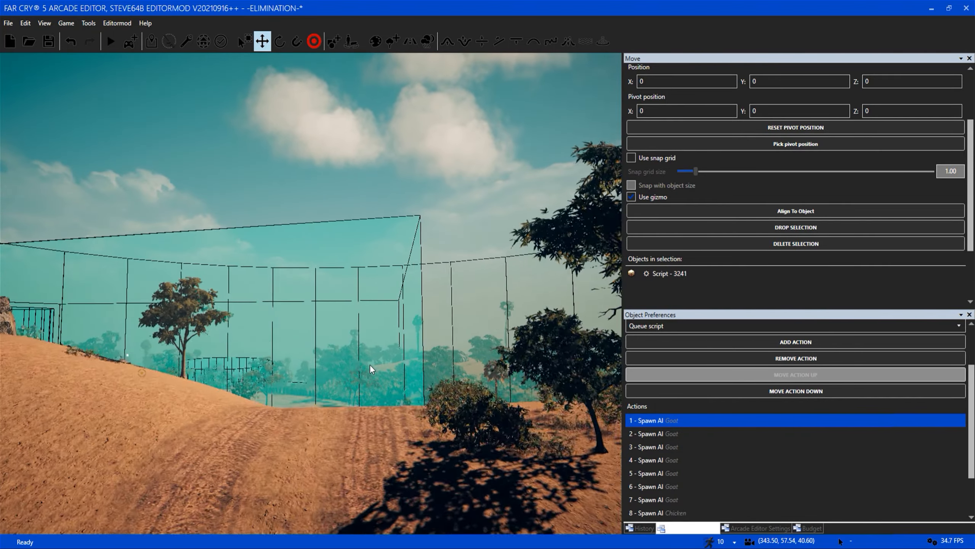
Return from the sandy hills to the goat script's trigger area and examine the first Goat action's unspawn parameter.
{"action": "key", "text": "s"}
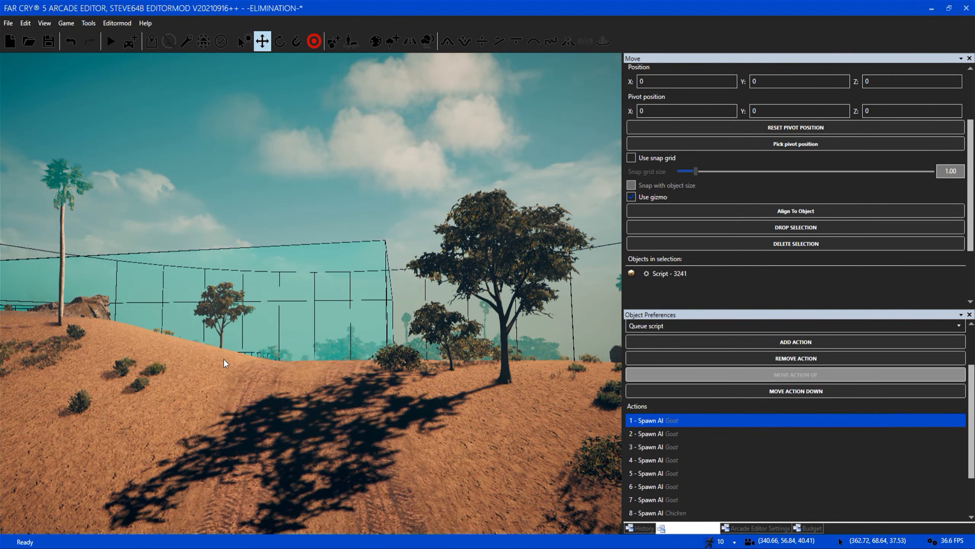
{"action": "key", "text": "w"}
{"action": "right_click_drag", "start_coordinate": [223, 358], "coordinate": [77, 355]}
{"action": "key", "text": "w"}
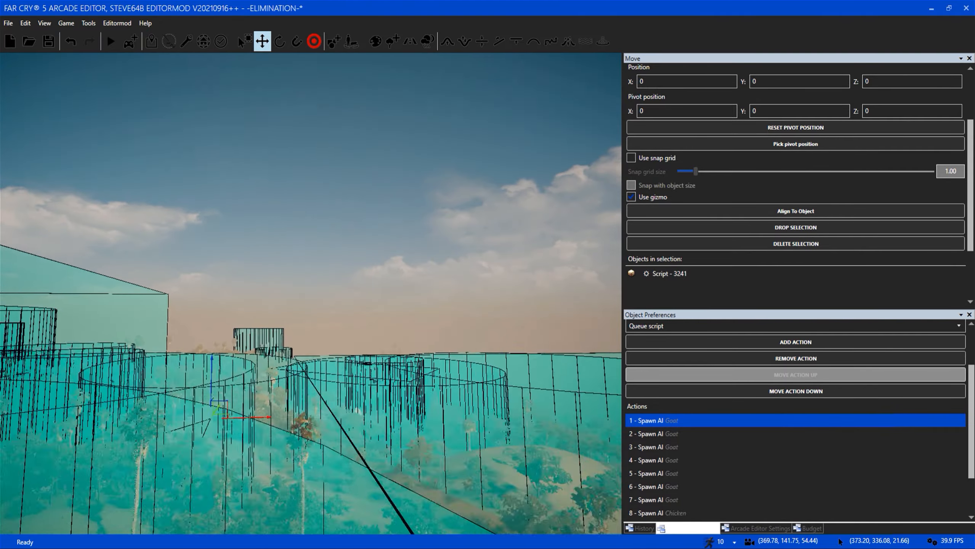
{"action": "right_click_drag", "start_coordinate": [331, 354], "coordinate": [293, 382]}
{"action": "key", "text": "w"}
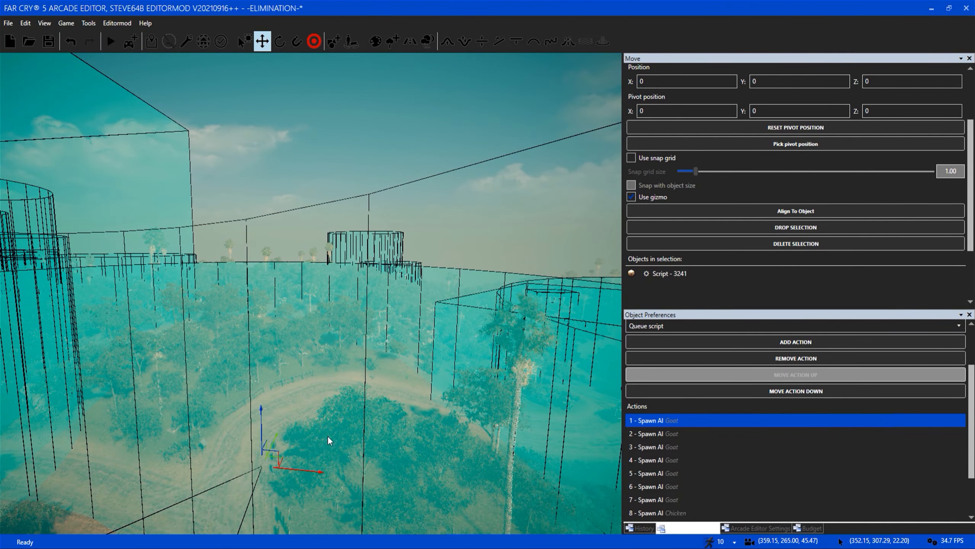
{"action": "left_click_drag", "start_coordinate": [972, 452], "coordinate": [972, 488]}
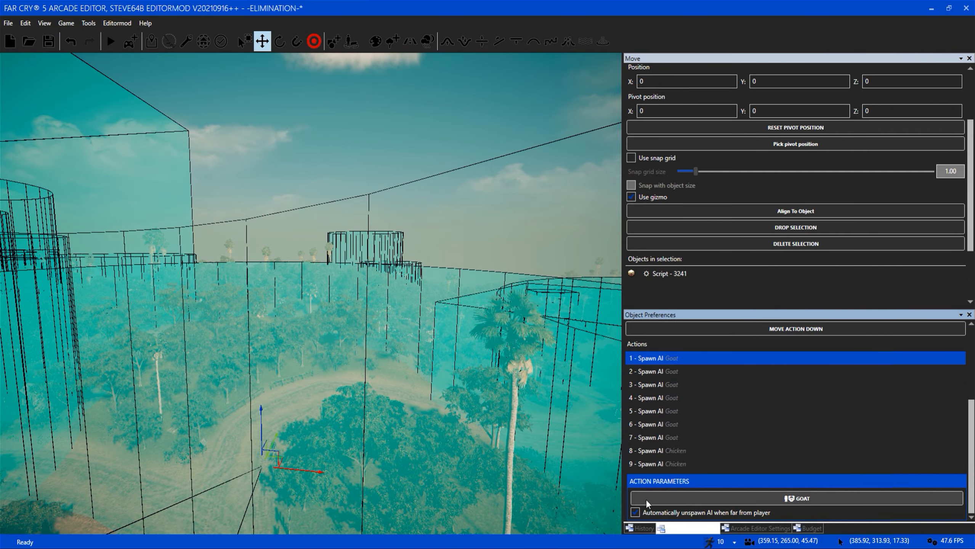
Examine the goat script and its link lines within the surrounding trigger areas from above the dirt road.
{"action": "right_click_drag", "start_coordinate": [338, 379], "coordinate": [231, 380]}
{"action": "key", "text": "s"}
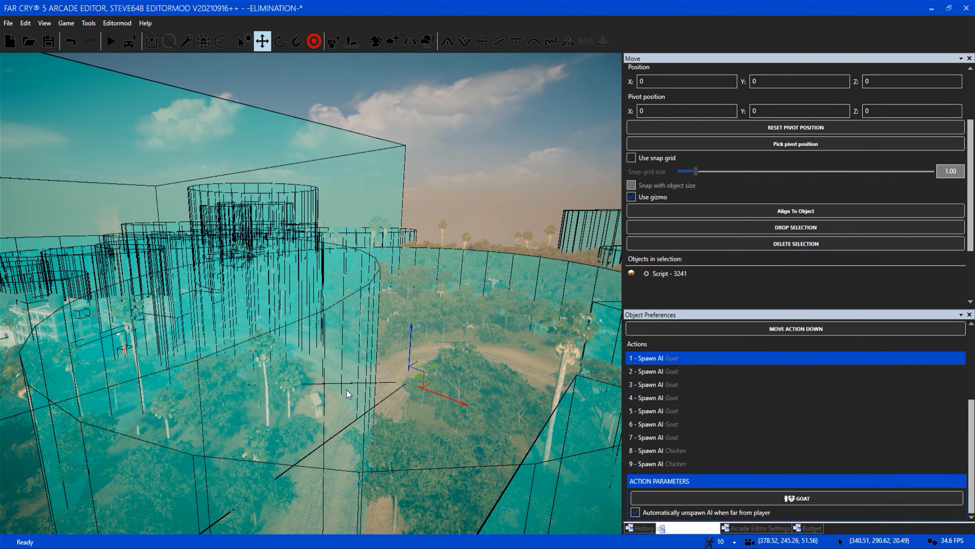
{"action": "key", "text": "d"}
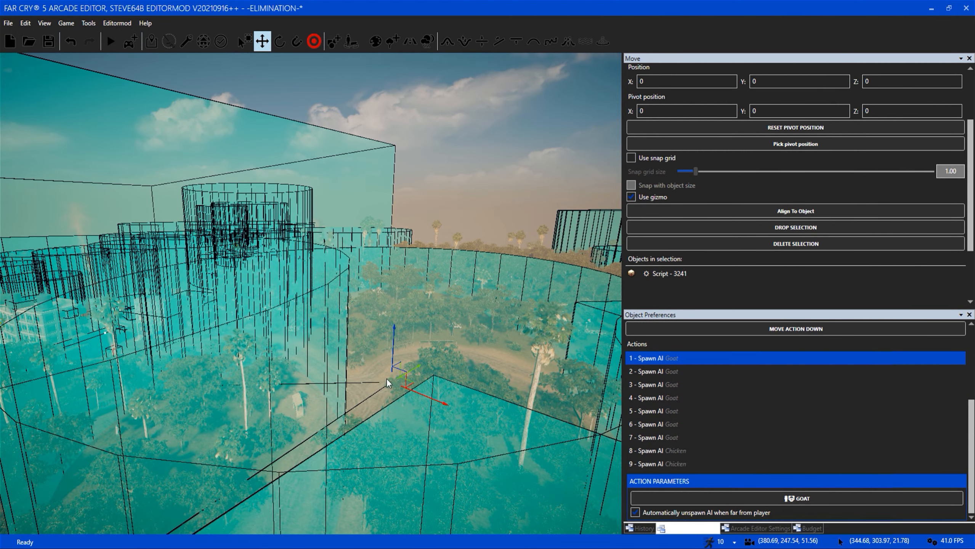
{"action": "key", "text": "w"}
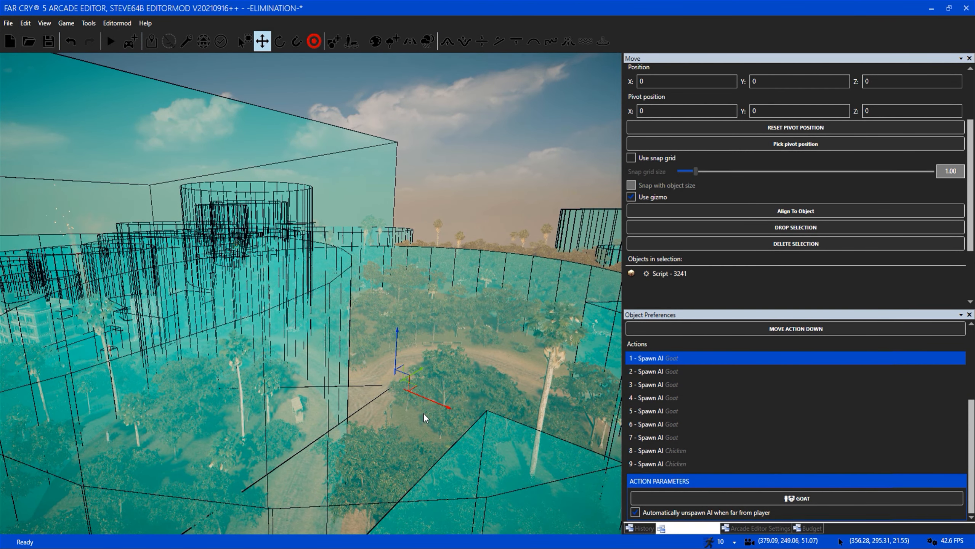
{"action": "key", "text": "s"}
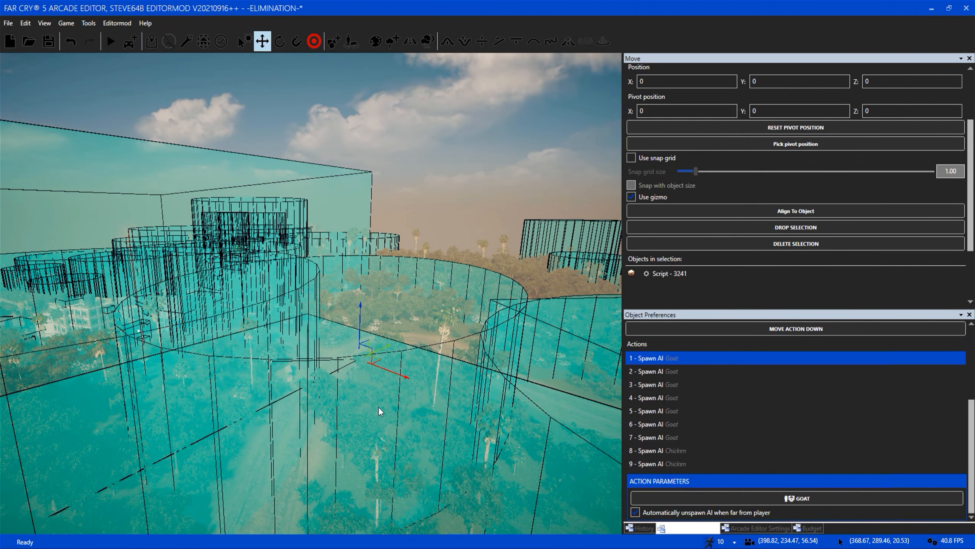
{"action": "key", "text": "w"}
{"action": "key", "text": "s"}
Survey the cluster of overlapping cylindrical trigger areas between the goat script and the distant buildings.
{"action": "right_click_drag", "start_coordinate": [364, 414], "coordinate": [279, 326]}
{"action": "key", "text": "w"}
{"action": "key", "text": "s"}
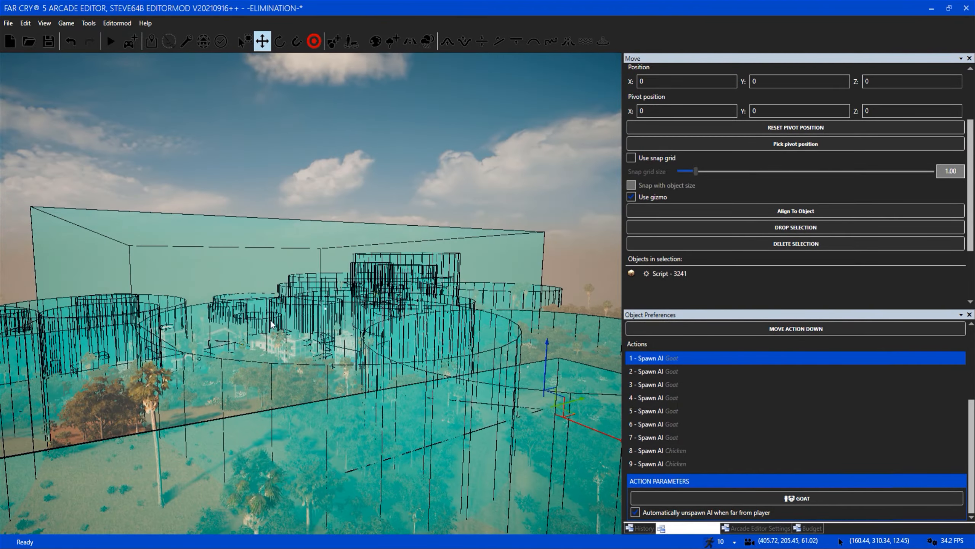
{"action": "key", "text": "d"}
{"action": "right_click_drag", "start_coordinate": [391, 384], "coordinate": [394, 386]}
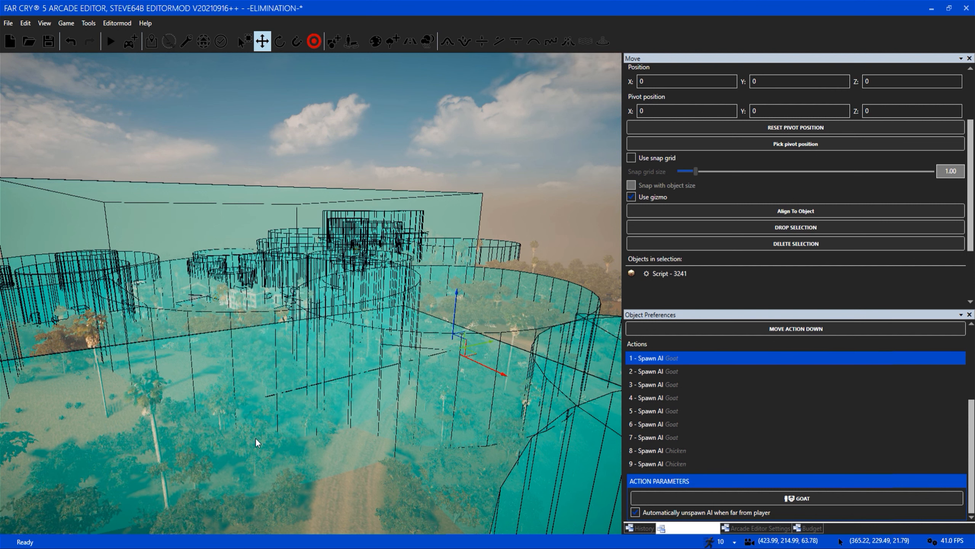
Review how often the goat script plays and how it behaves when another script is running.
{"action": "key", "text": "w"}
{"action": "key", "text": "d"}
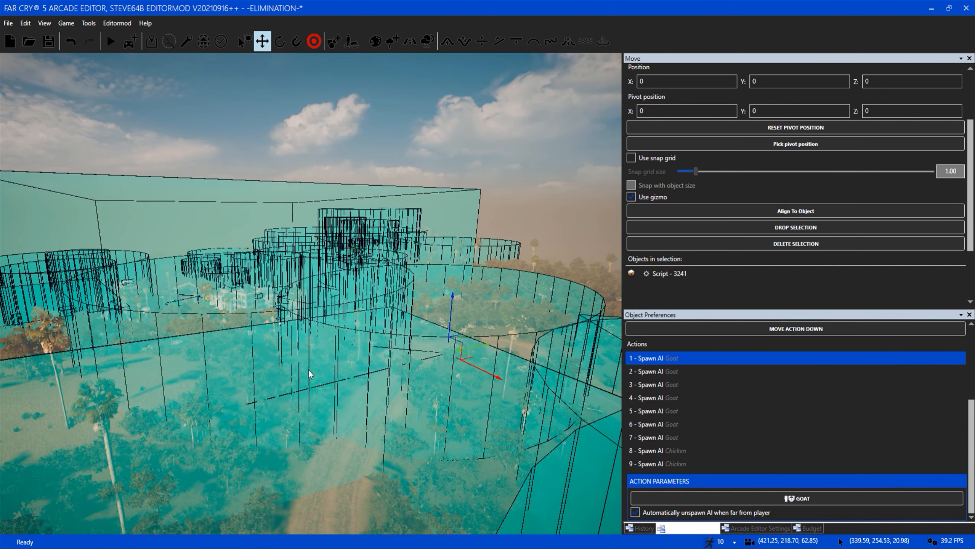
{"action": "left_click", "coordinate": [973, 474]}
{"action": "scroll", "coordinate": [973, 475], "scroll_direction": "up", "scroll_amount": 3}
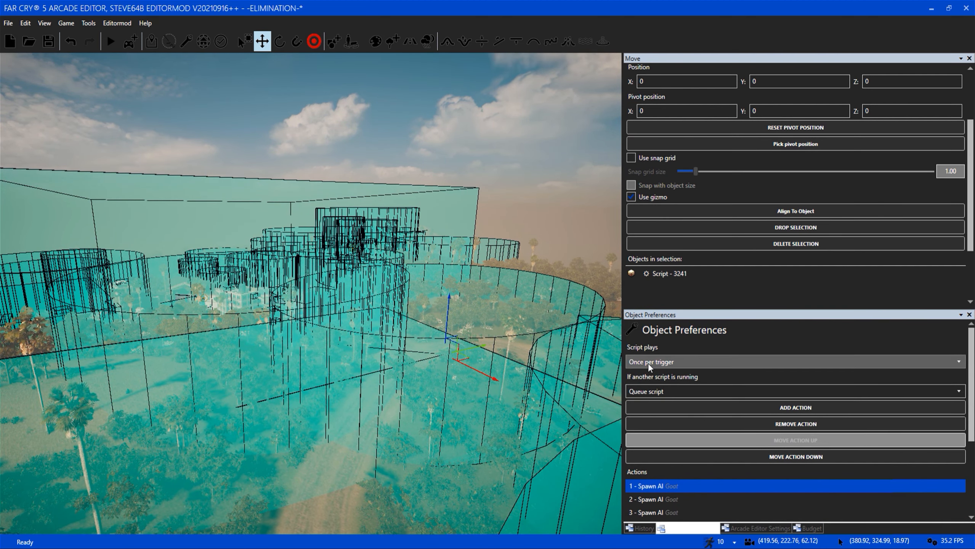
Deselect the goat script and survey the trigger areas across the map from high above.
{"action": "left_click", "coordinate": [340, 452]}
{"action": "mouse_move", "coordinate": [341, 453]}
{"action": "right_mouse_down"}
{"action": "mouse_move", "coordinate": [510, 400]}
{"action": "mouse_move", "coordinate": [434, 402]}
{"action": "mouse_move", "coordinate": [341, 446]}
{"action": "right_mouse_up"}
{"action": "key", "text": "w"}
{"action": "key", "text": "s"}
{"action": "key", "text": "w"}
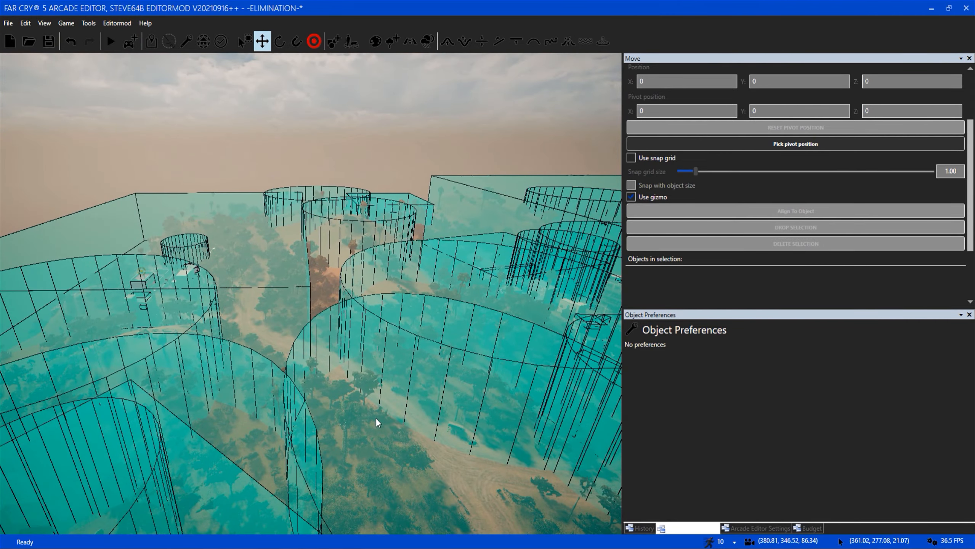
{"action": "right_click_drag", "start_coordinate": [375, 418], "coordinate": [526, 418]}
{"action": "key", "text": "s"}
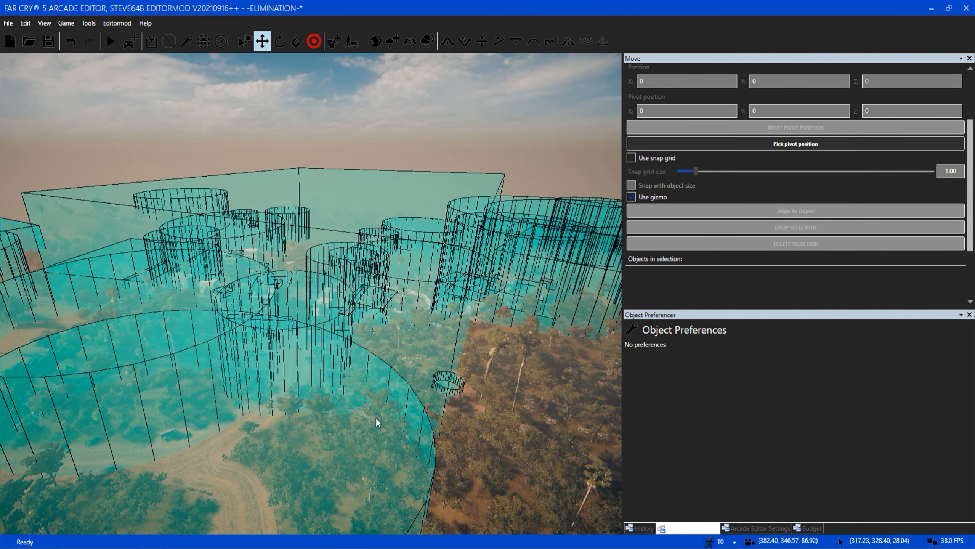